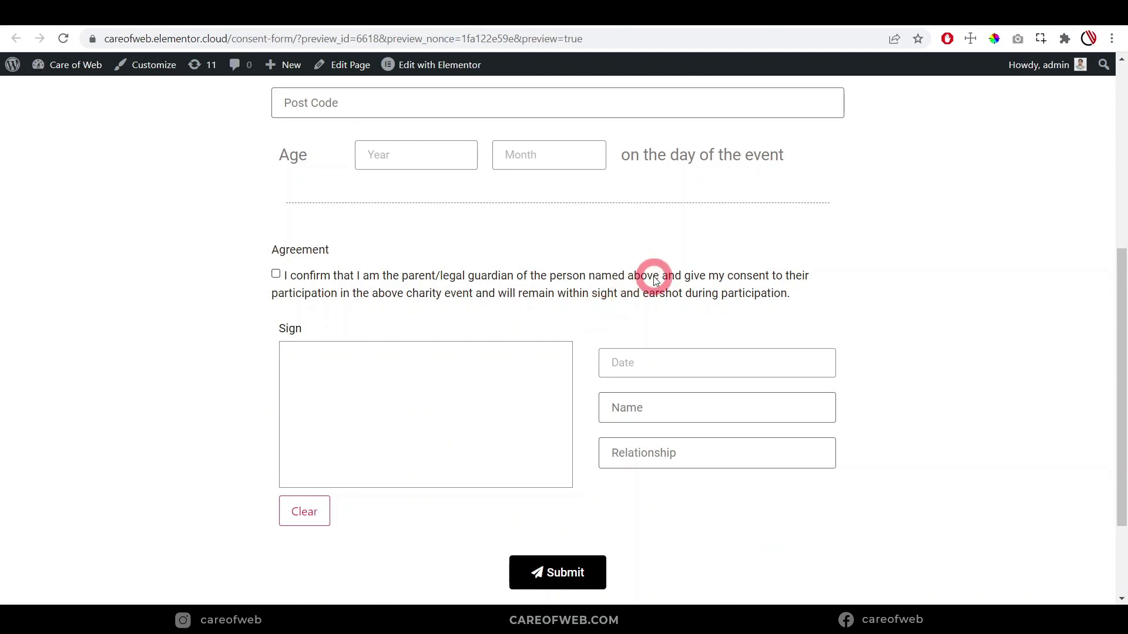
Look over the empty consent form preview, then switch to the blank Parental Consent Form PDF tab
{"action": "scroll", "coordinate": [655, 278], "scroll_direction": "up", "scroll_amount": 5}
{"action": "scroll", "coordinate": [654, 278], "scroll_direction": "down", "scroll_amount": 3}
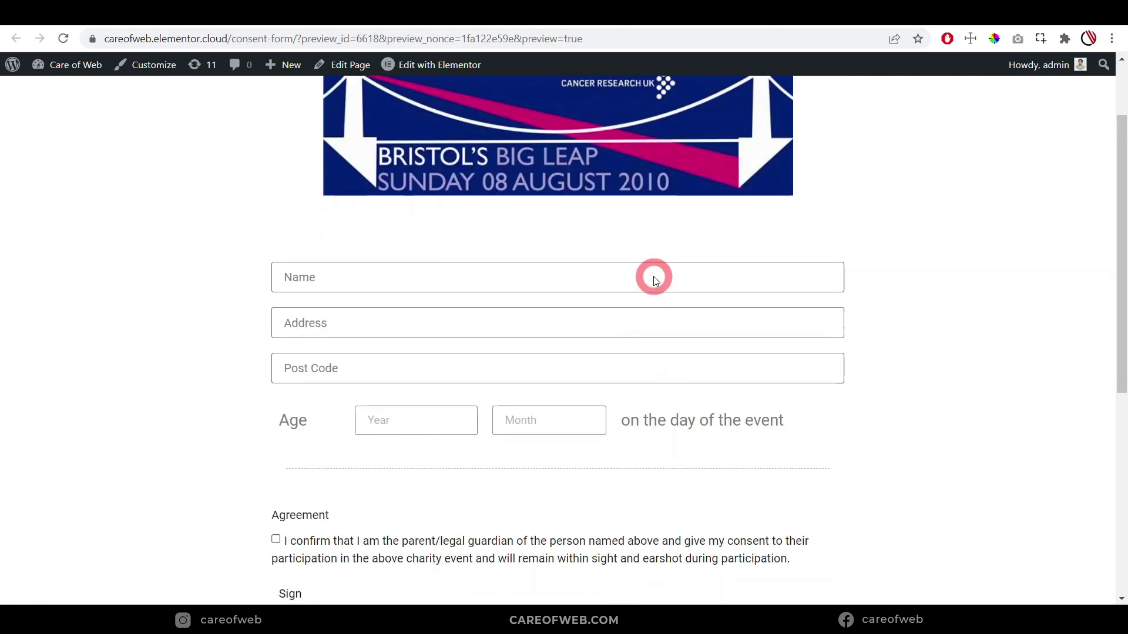
{"action": "scroll", "coordinate": [654, 277], "scroll_direction": "down", "scroll_amount": 3}
{"action": "scroll", "coordinate": [657, 297], "scroll_direction": "up", "scroll_amount": 3}
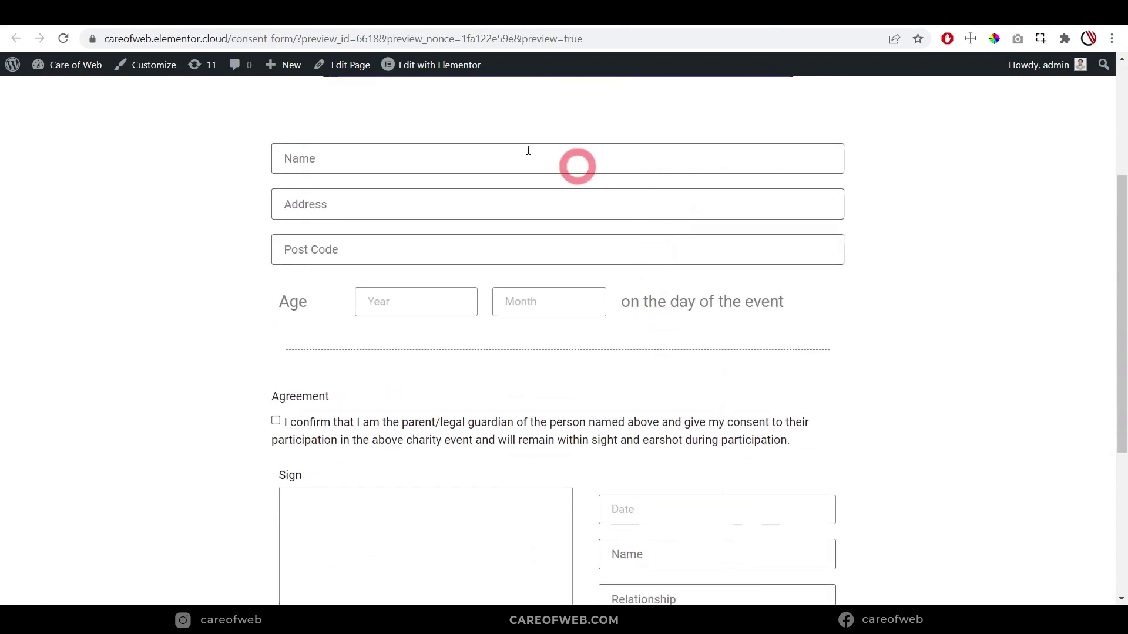
{"action": "key", "text": "ctrl+Tab"}
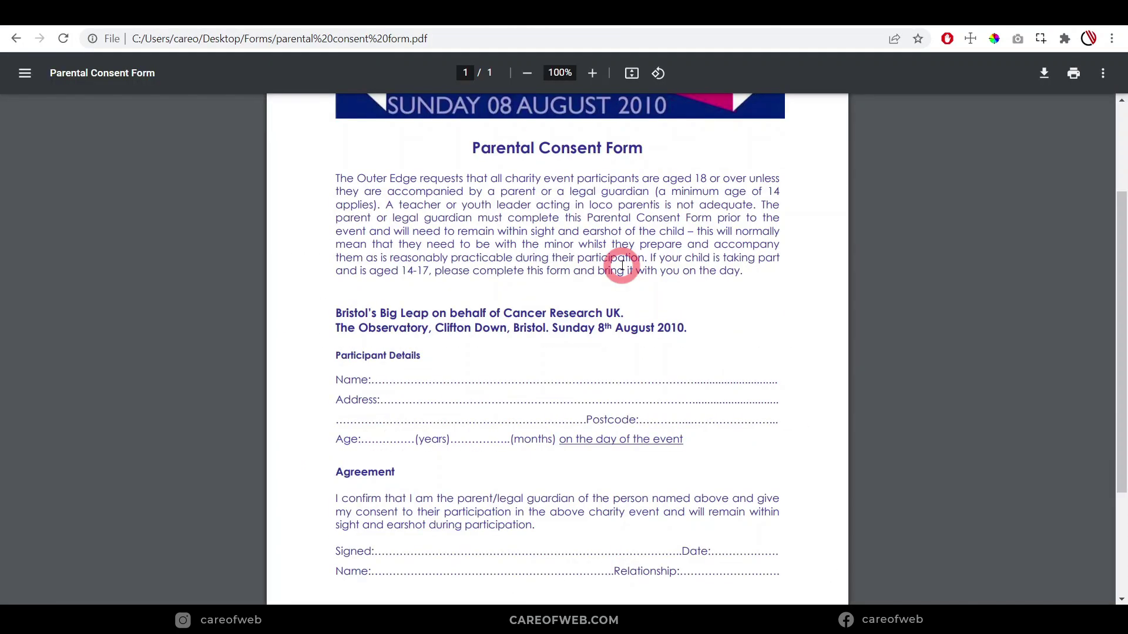
{"action": "scroll", "coordinate": [497, 245], "scroll_direction": "down", "scroll_amount": 1}
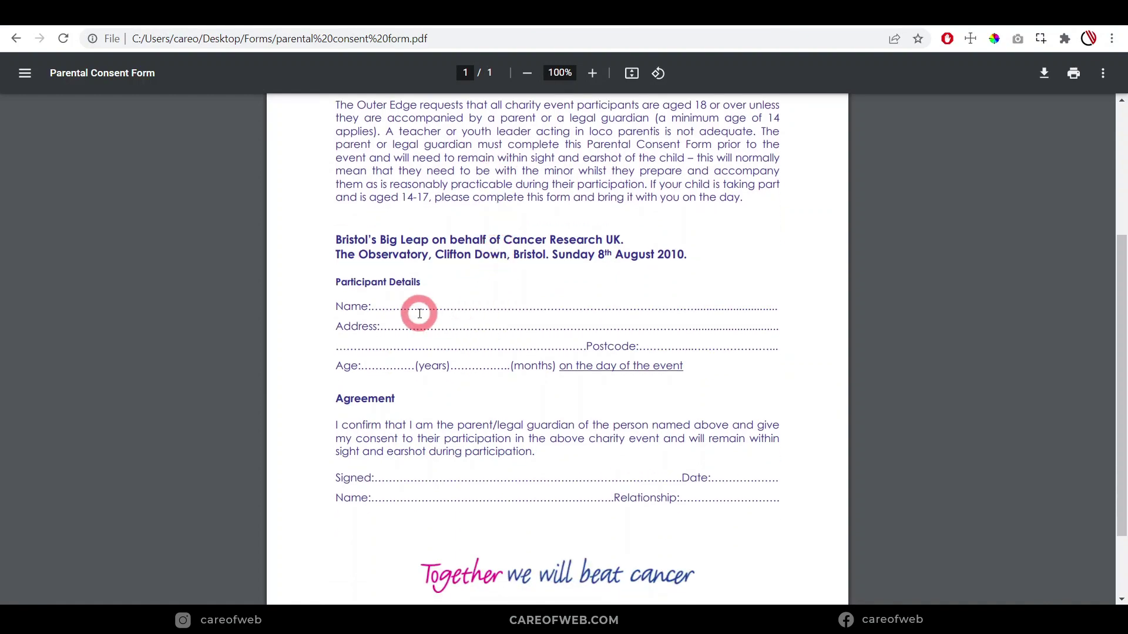
{"action": "scroll", "coordinate": [419, 314], "scroll_direction": "up", "scroll_amount": 3, "text": "ctrl"}
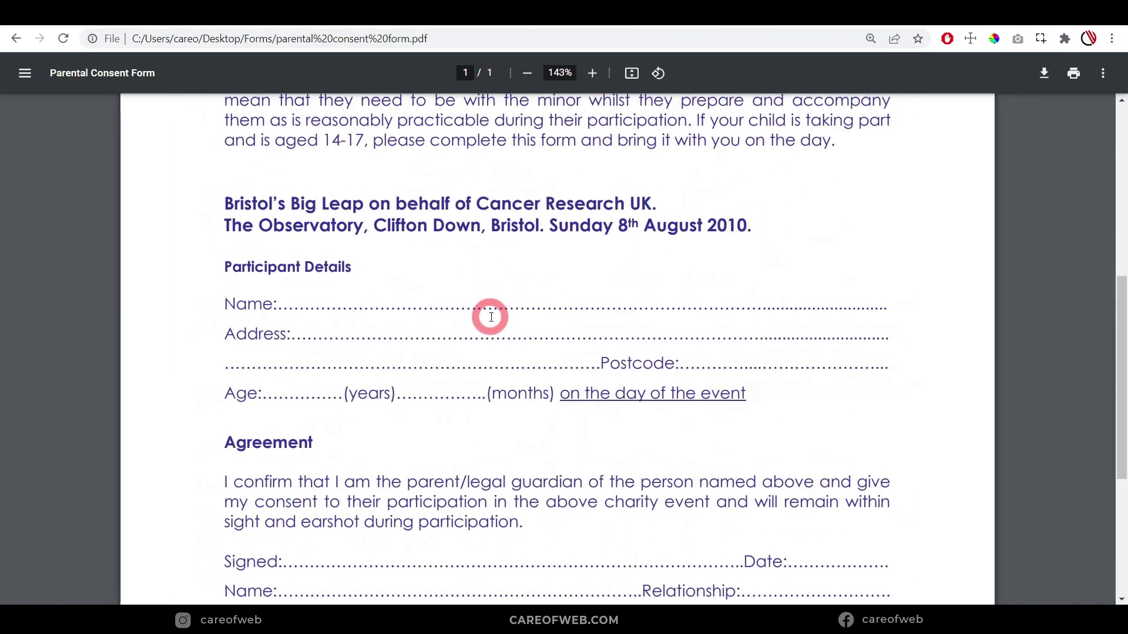
{"action": "scroll", "coordinate": [491, 317], "scroll_direction": "down", "scroll_amount": 3, "text": "ctrl"}
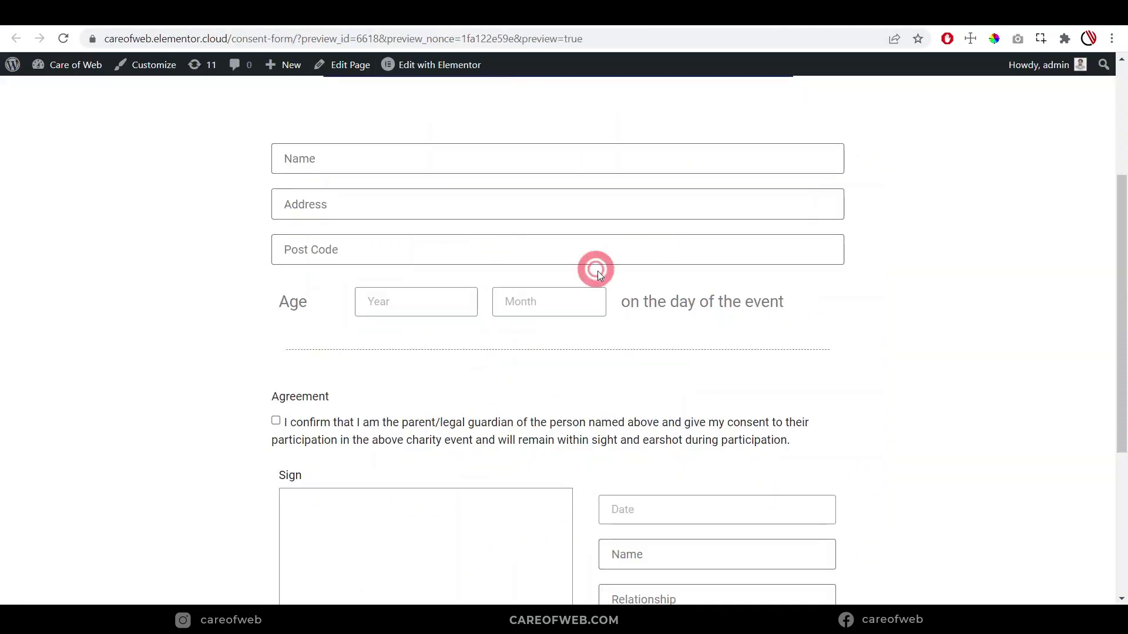
{"action": "scroll", "coordinate": [597, 271], "scroll_direction": "up", "scroll_amount": 4}
{"action": "scroll", "coordinate": [608, 266], "scroll_direction": "down", "scroll_amount": 3}
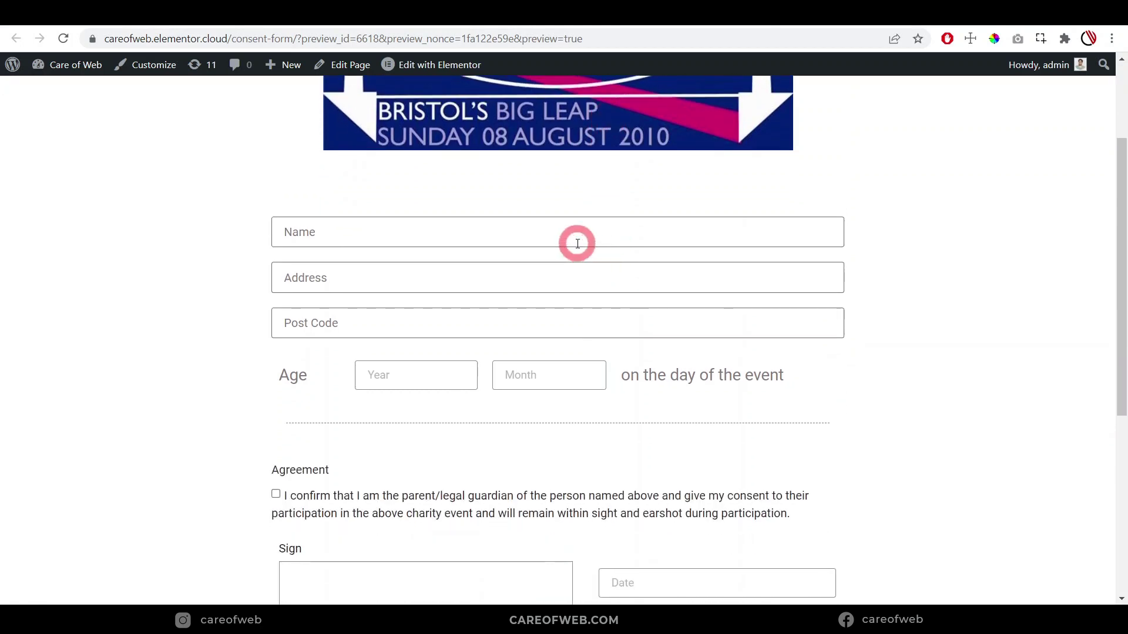
{"action": "scroll", "coordinate": [578, 247], "scroll_direction": "down", "scroll_amount": 4}
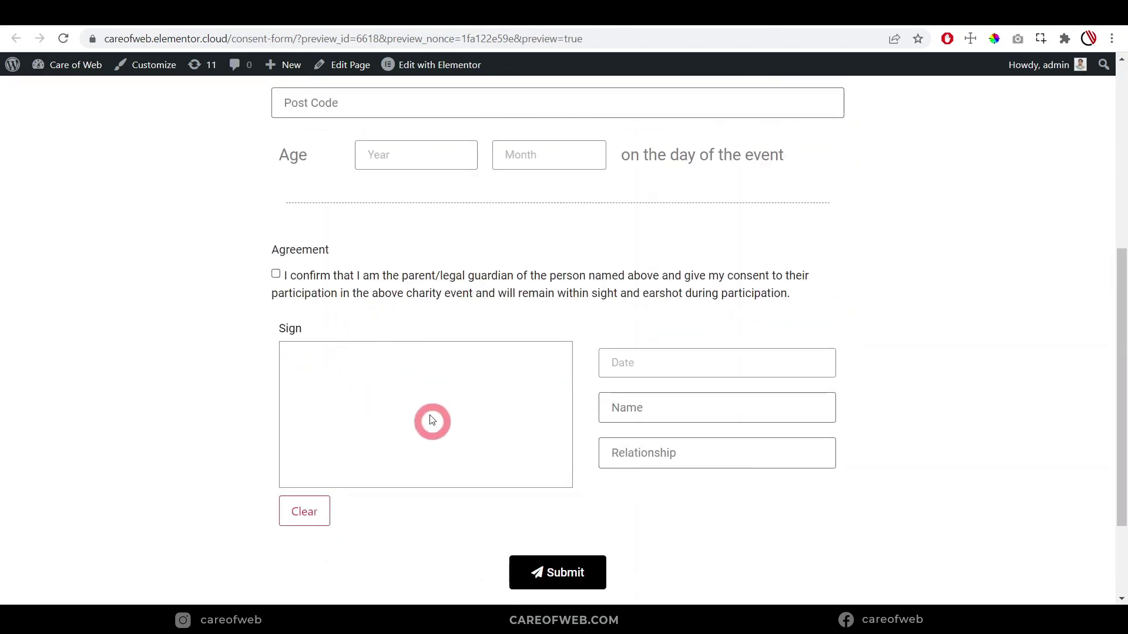
{"action": "scroll", "coordinate": [435, 400], "scroll_direction": "up", "scroll_amount": 5}
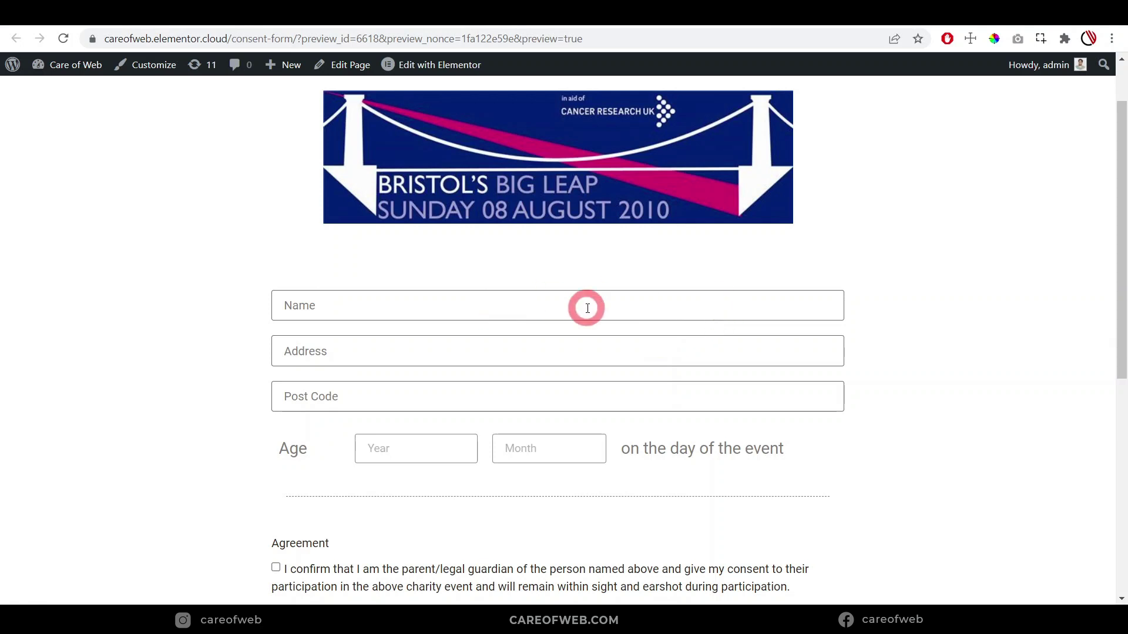
{"action": "scroll", "coordinate": [632, 276], "scroll_direction": "down", "scroll_amount": 2}
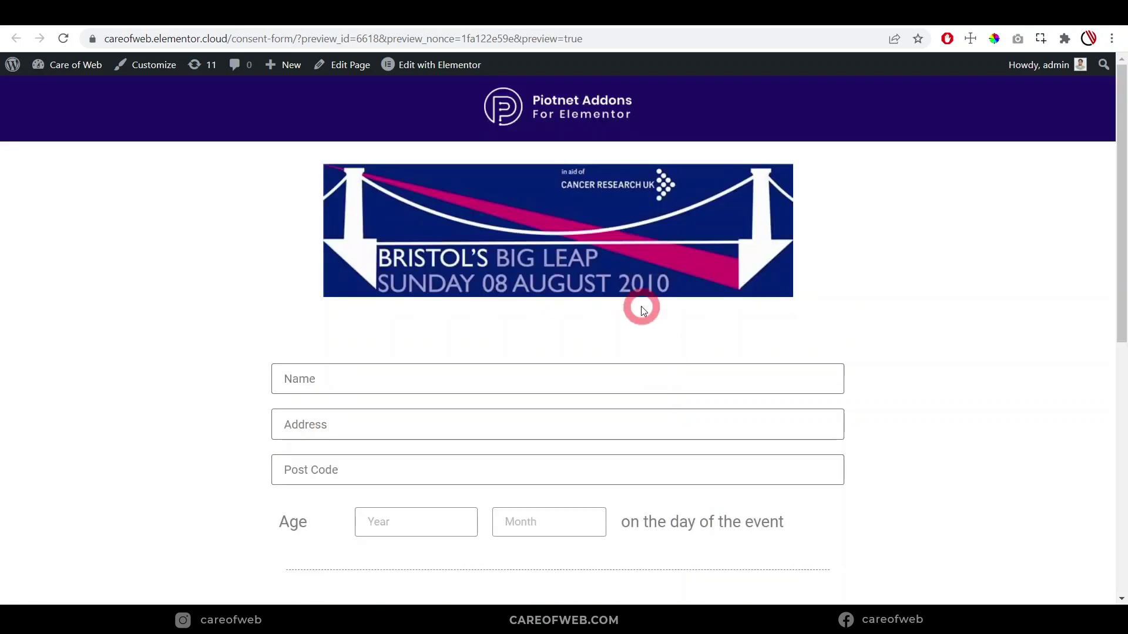
{"action": "scroll", "coordinate": [632, 276], "scroll_direction": "down", "scroll_amount": 2}
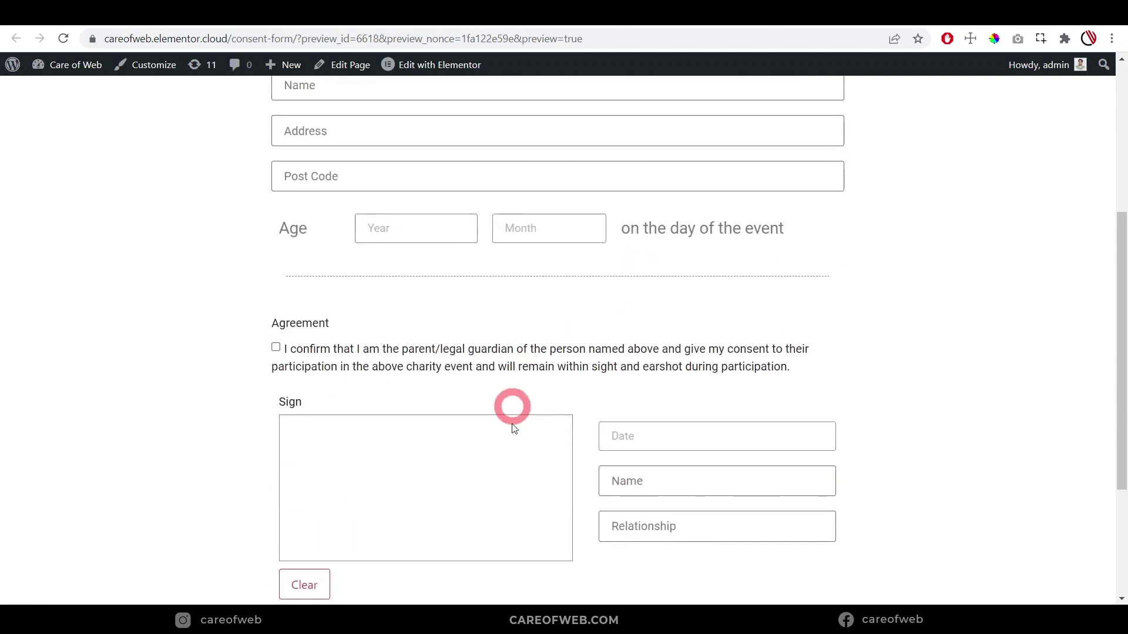
{"action": "scroll", "coordinate": [658, 301], "scroll_direction": "up", "scroll_amount": 2}
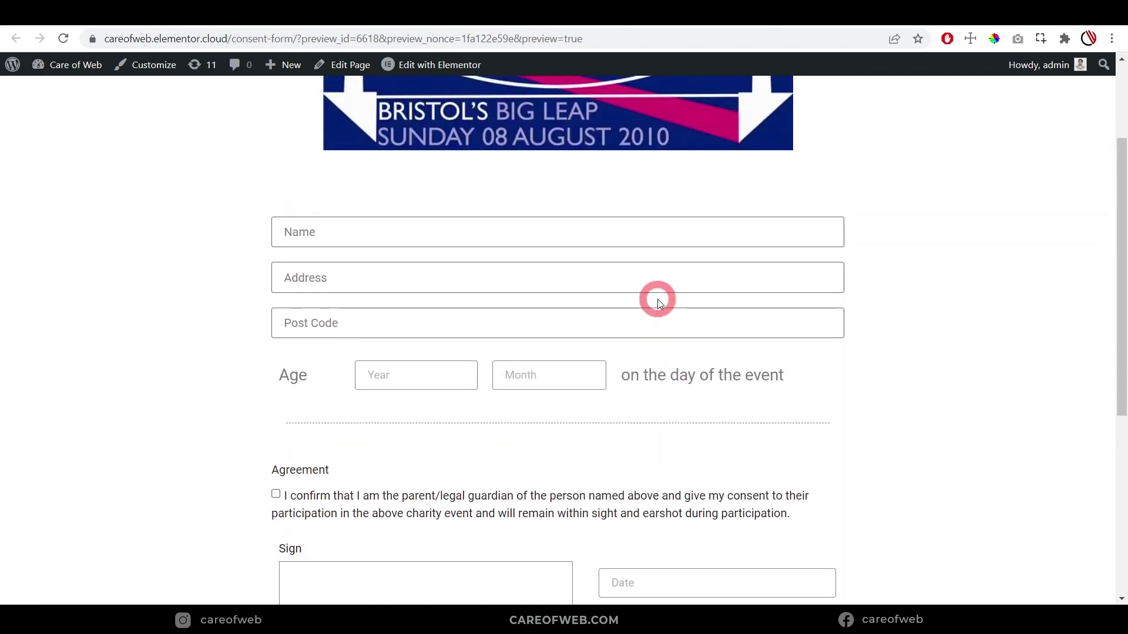
Complete the form with participant details, age 12 years 8 months, signature, relationship Father, and submit
{"action": "left_click", "coordinate": [605, 224]}
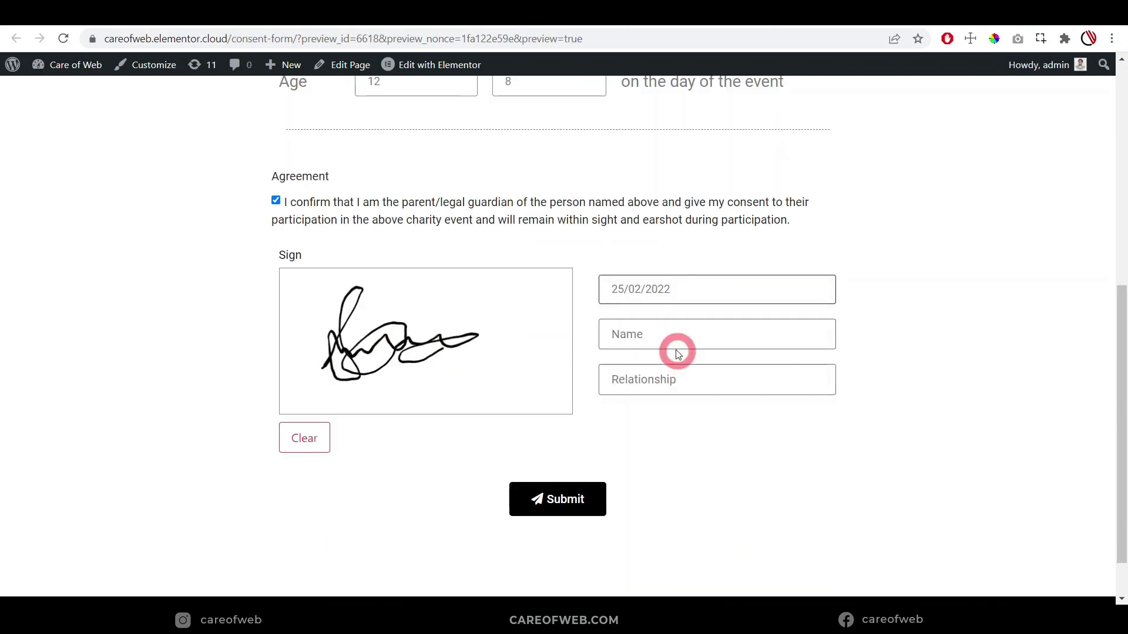
{"action": "scroll", "coordinate": [675, 348], "scroll_direction": "up", "scroll_amount": 5}
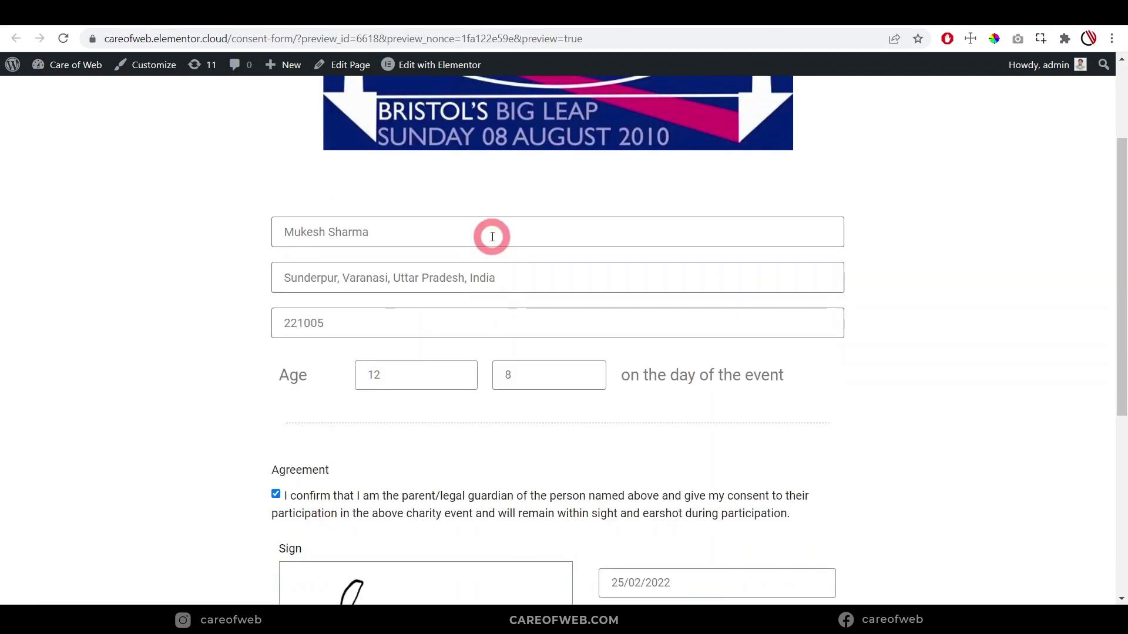
{"action": "scroll", "coordinate": [643, 305], "scroll_direction": "down", "scroll_amount": 2}
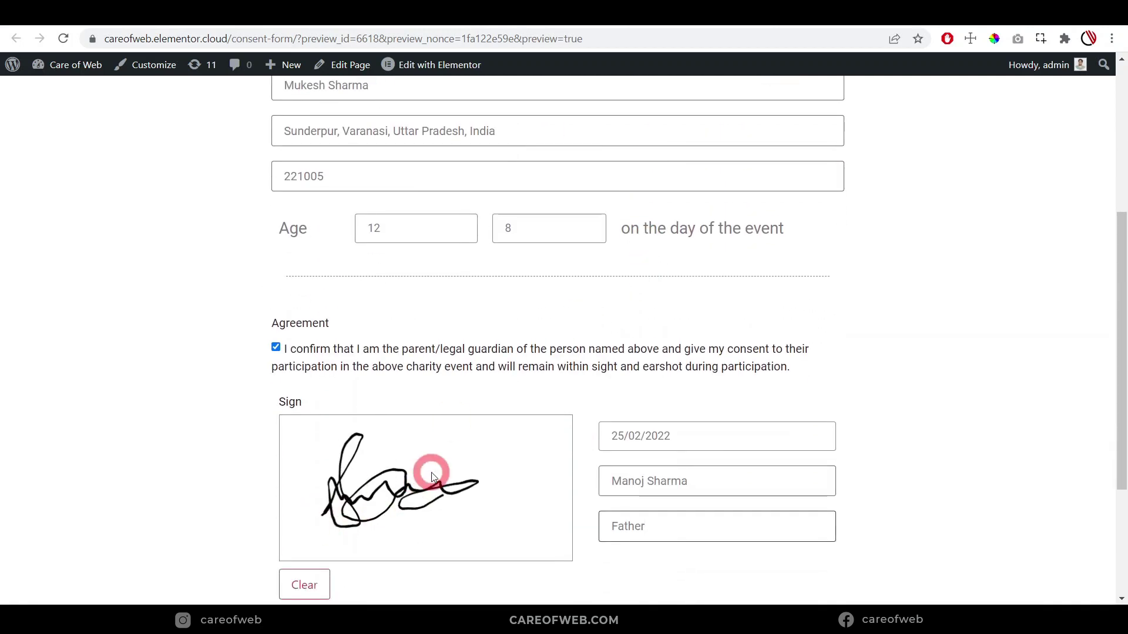
{"action": "scroll", "coordinate": [431, 476], "scroll_direction": "down", "scroll_amount": 1}
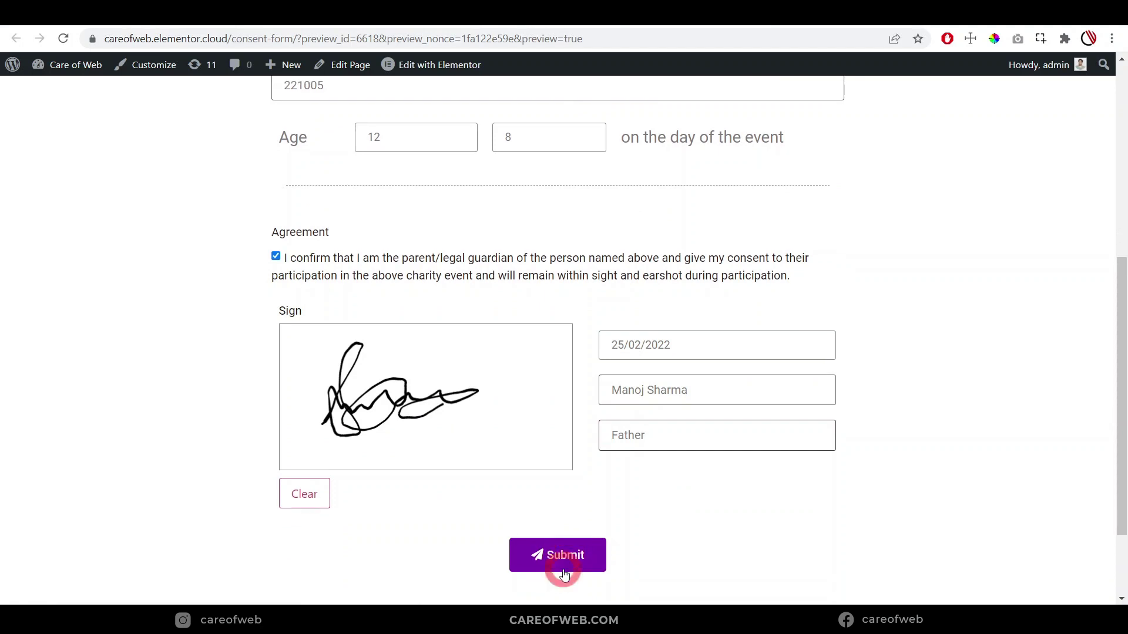
{"action": "scroll", "coordinate": [562, 572], "scroll_direction": "down", "scroll_amount": 1}
{"action": "left_click", "coordinate": [562, 504]}
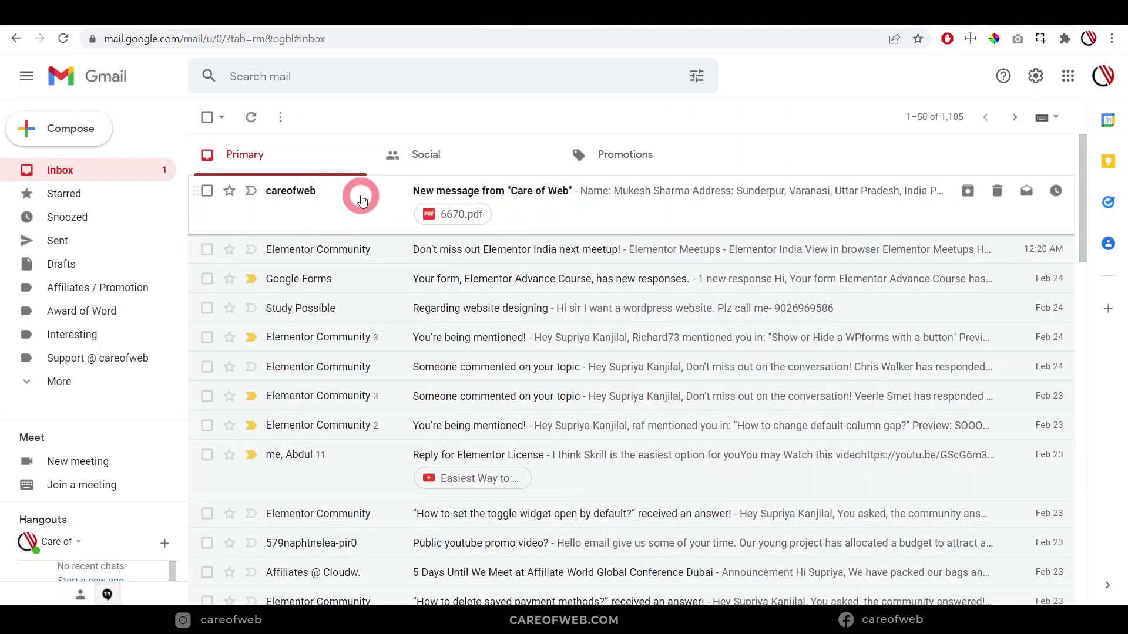
Open the Care of Web submission email and preview its 6670.pdf attachment
{"action": "left_click", "coordinate": [513, 199]}
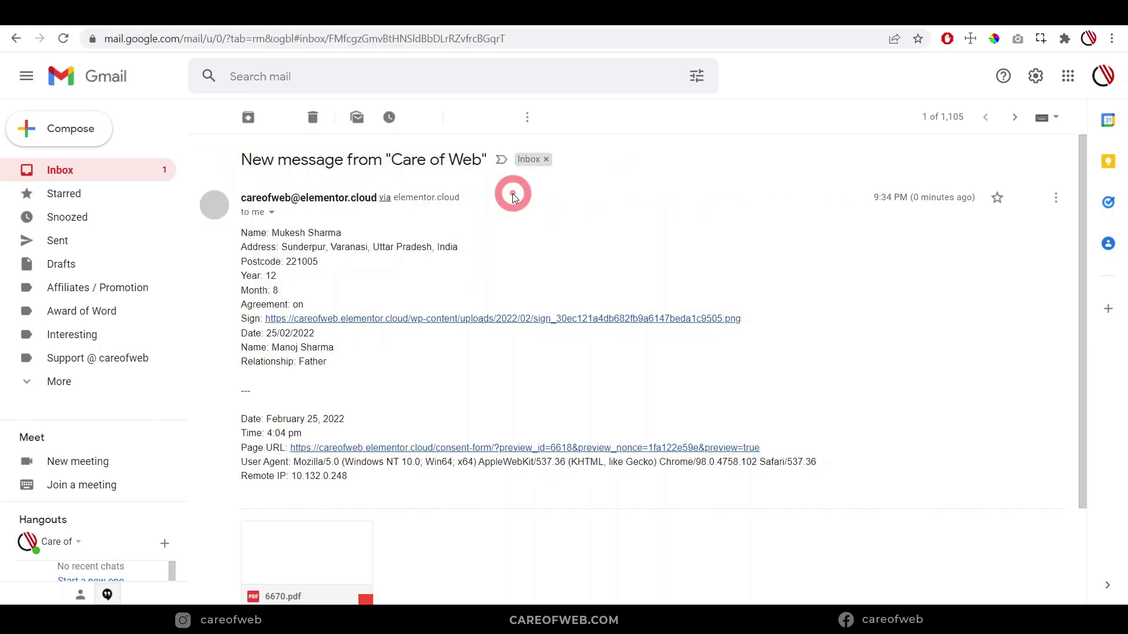
{"action": "scroll", "coordinate": [511, 217], "scroll_direction": "down", "scroll_amount": 3}
{"action": "mouse_move", "coordinate": [315, 421]}
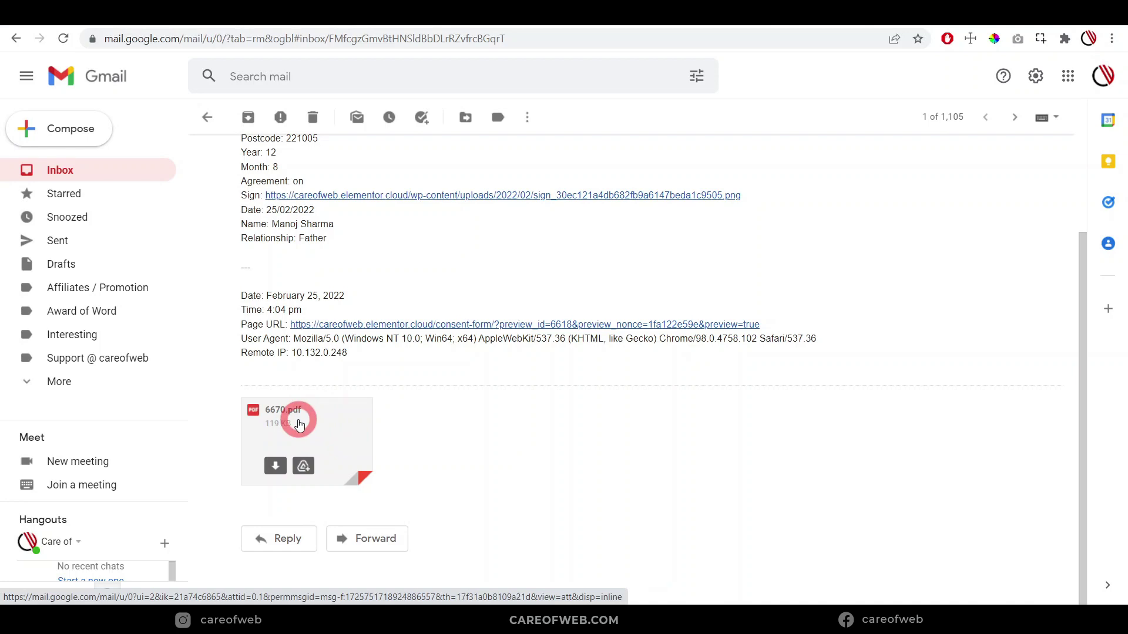
{"action": "left_click", "coordinate": [300, 424]}
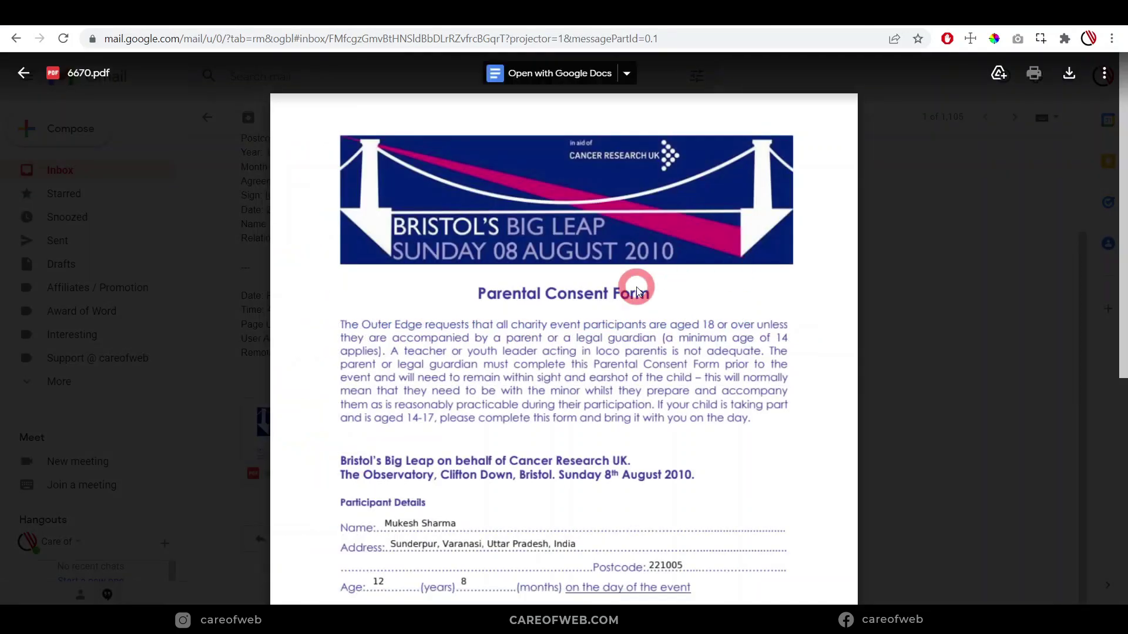
{"action": "scroll", "coordinate": [639, 291], "scroll_direction": "down", "scroll_amount": 3}
{"action": "scroll", "coordinate": [614, 295], "scroll_direction": "down", "scroll_amount": 1}
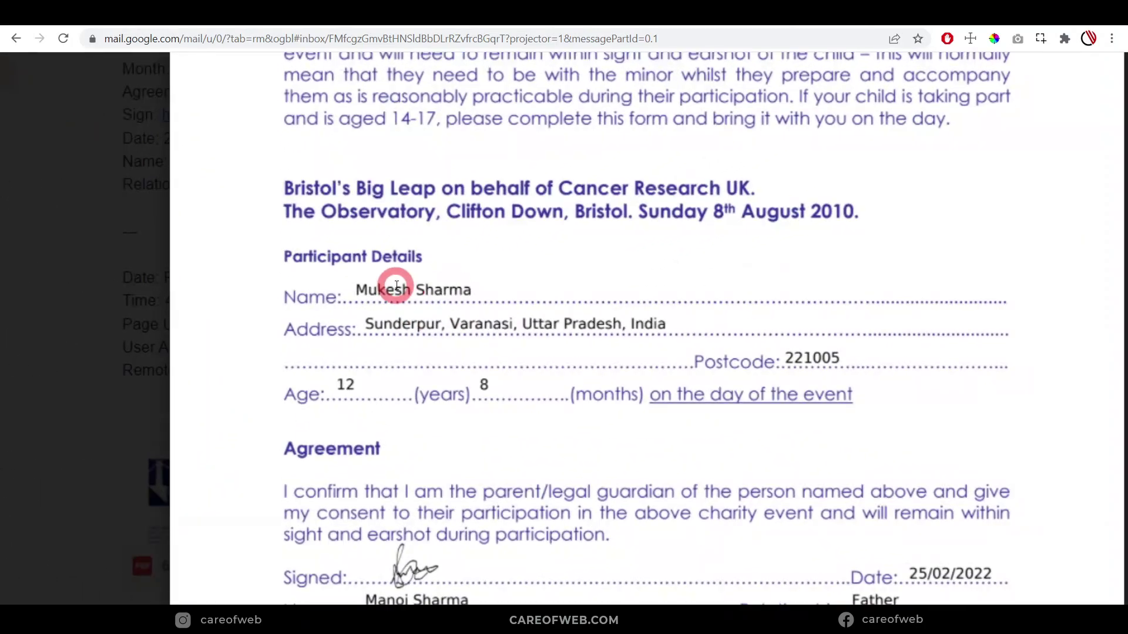
{"action": "scroll", "coordinate": [582, 328], "scroll_direction": "down", "scroll_amount": 1}
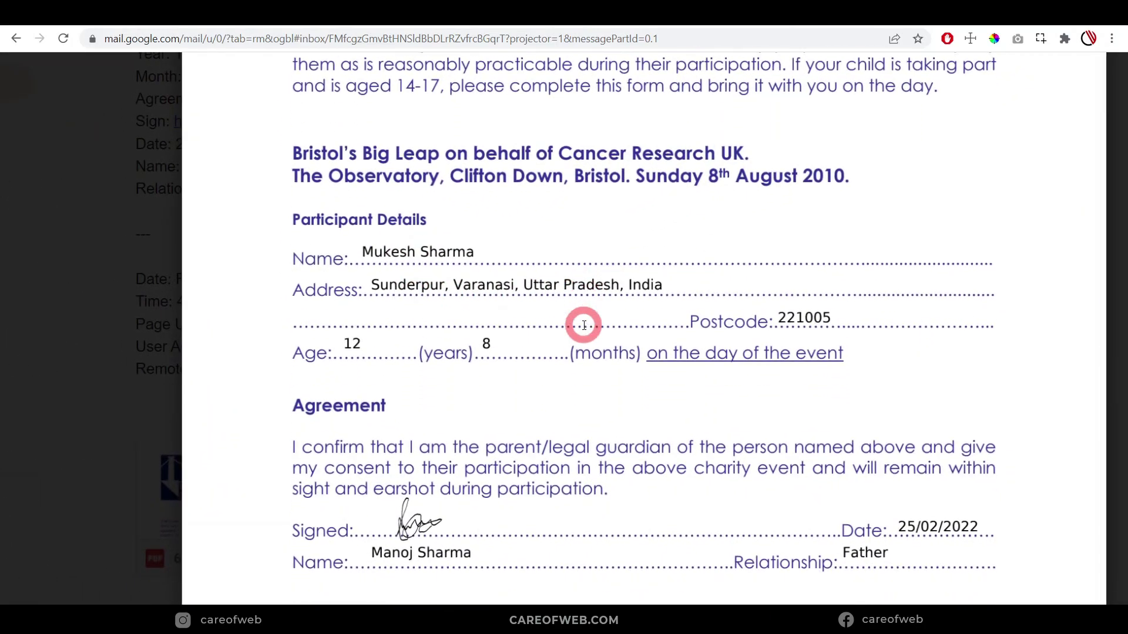
{"action": "scroll", "coordinate": [394, 346], "scroll_direction": "down", "scroll_amount": 1}
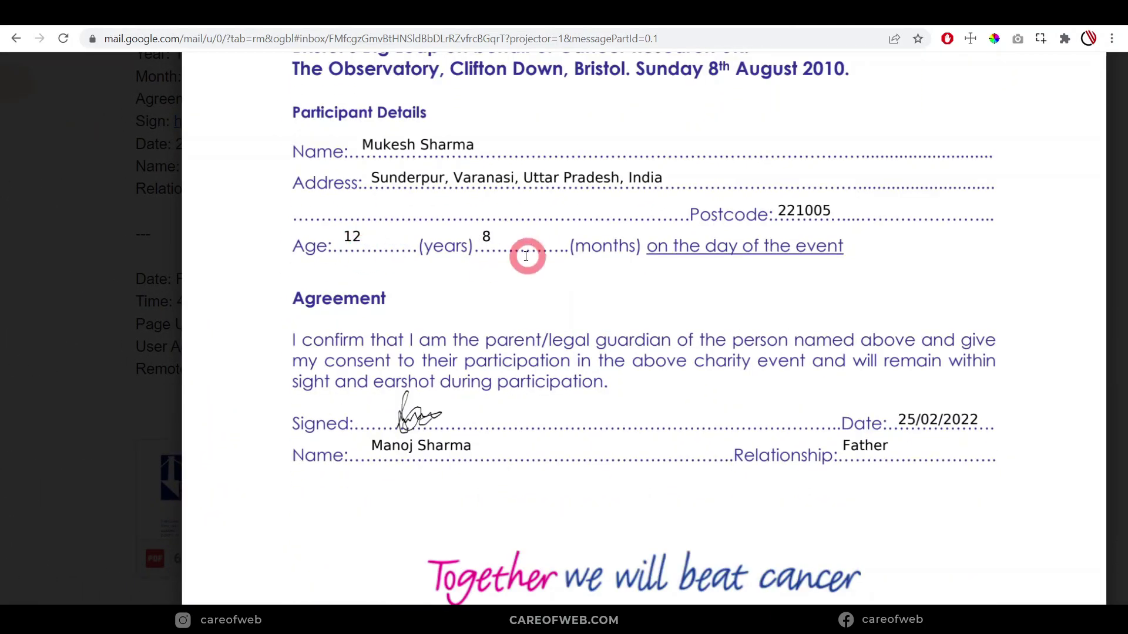
{"action": "scroll", "coordinate": [579, 255], "scroll_direction": "down", "scroll_amount": 1}
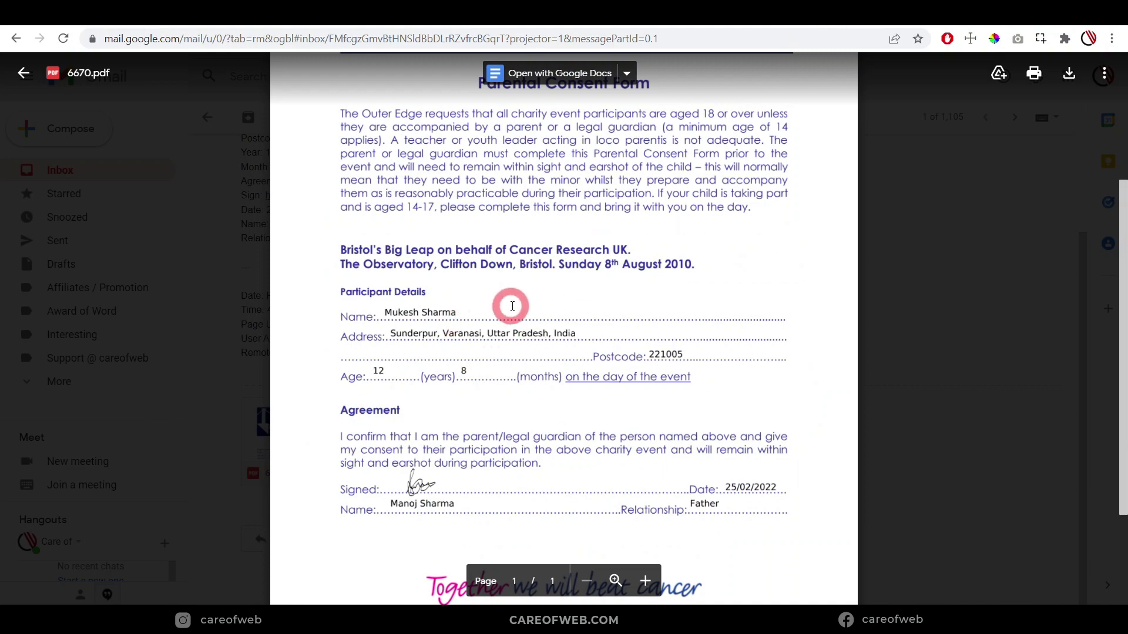
{"action": "scroll", "coordinate": [516, 312], "scroll_direction": "down", "scroll_amount": 1}
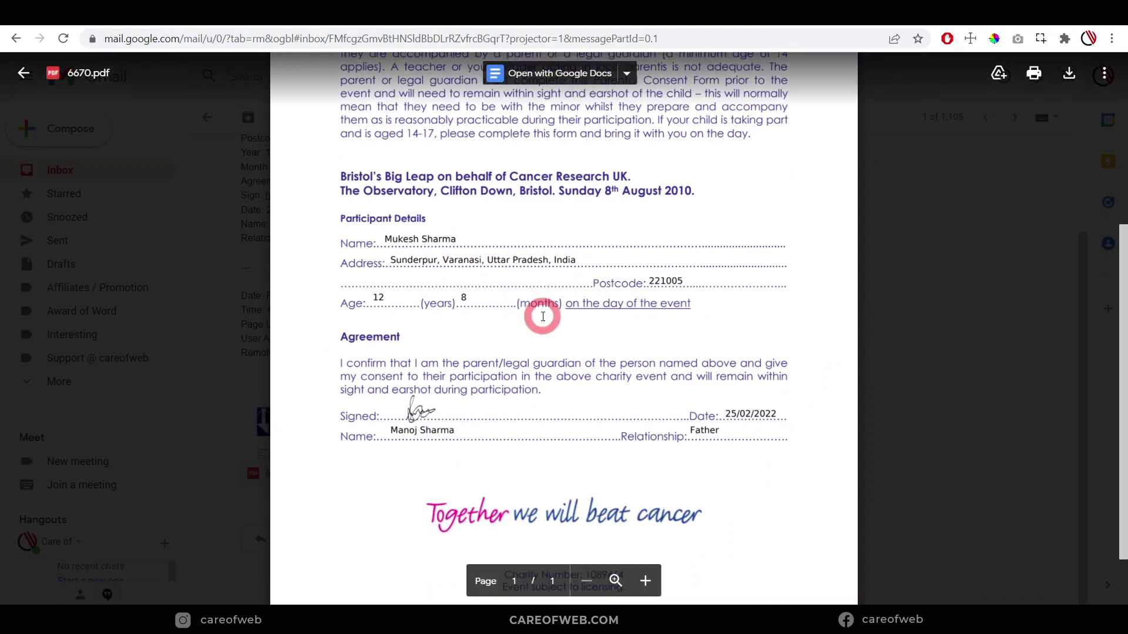
{"action": "scroll", "coordinate": [541, 315], "scroll_direction": "up", "scroll_amount": 1}
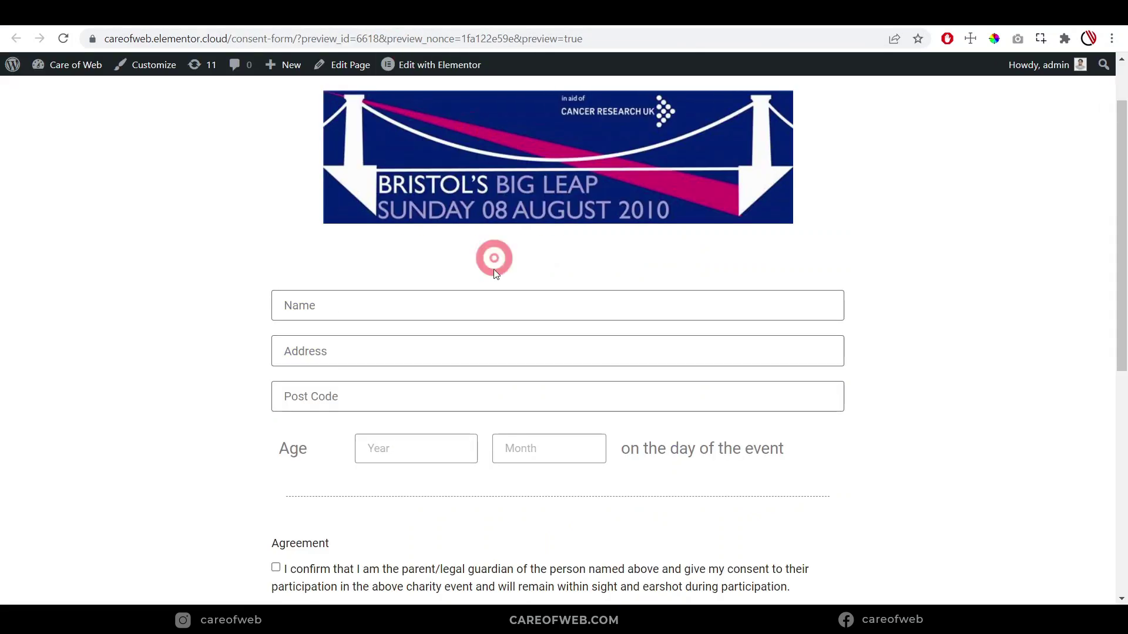
Scroll through the filled 6670.pdf preview, then go to the Piotnet Addons For Elementor homepage
{"action": "scroll", "coordinate": [536, 292], "scroll_direction": "down", "scroll_amount": 2}
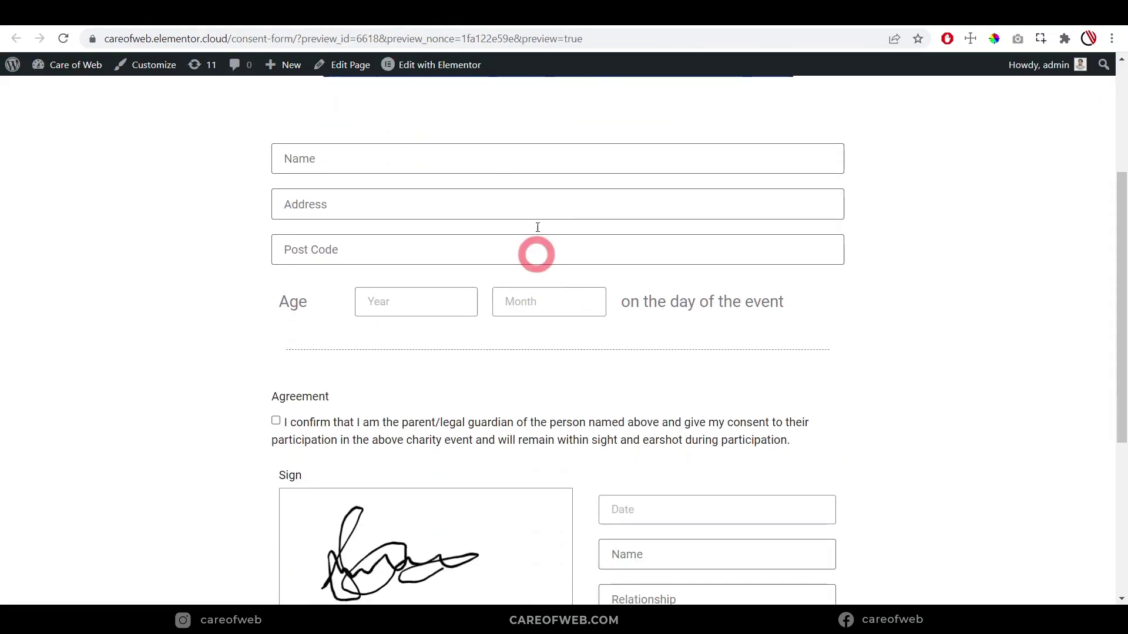
{"action": "scroll", "coordinate": [537, 192], "scroll_direction": "up", "scroll_amount": 2}
{"action": "scroll", "coordinate": [592, 206], "scroll_direction": "up", "scroll_amount": 1}
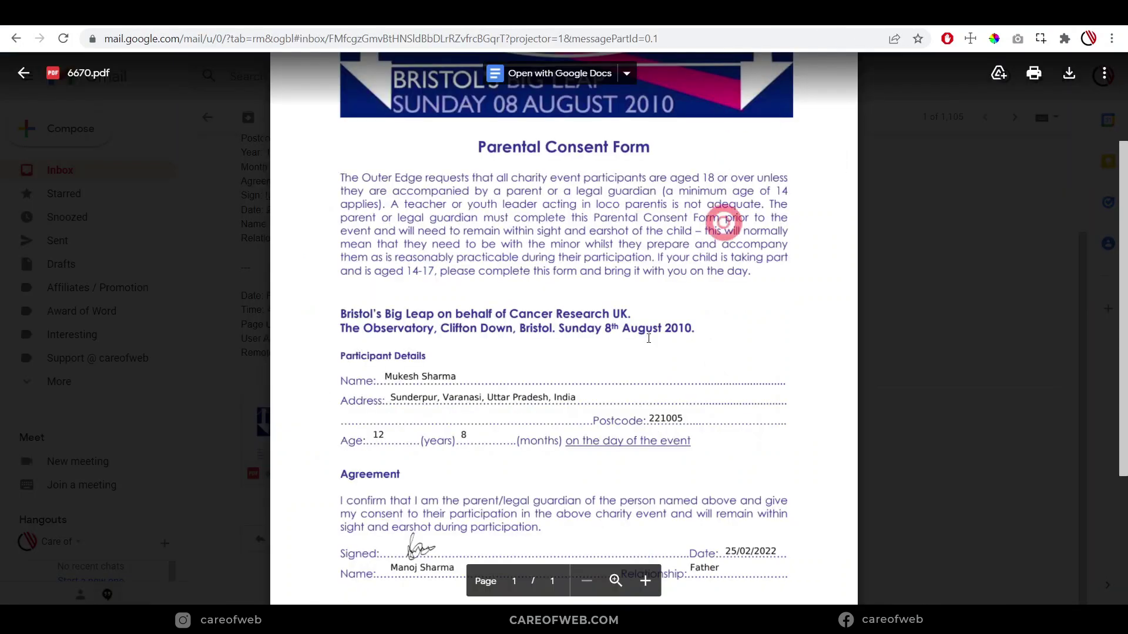
{"action": "left_click", "coordinate": [604, 381]}
{"action": "scroll", "coordinate": [604, 381], "scroll_direction": "down", "scroll_amount": 1}
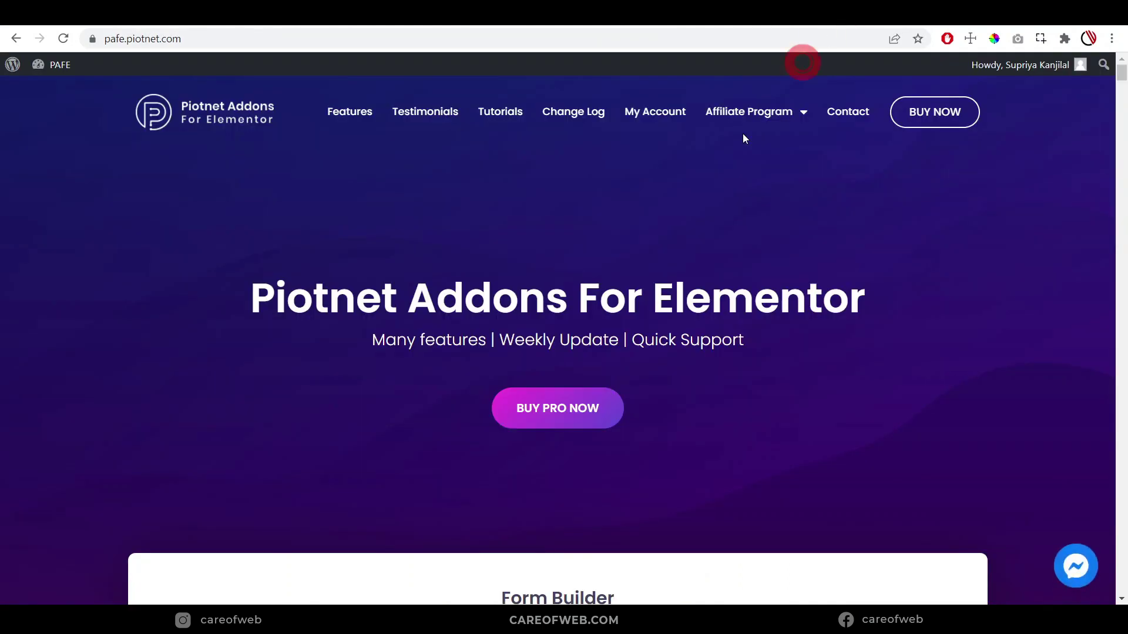
Return to the Piotnet Addons homepage to show the PDF Generator feature, then start a new tab
{"action": "key", "text": "alt+Left"}
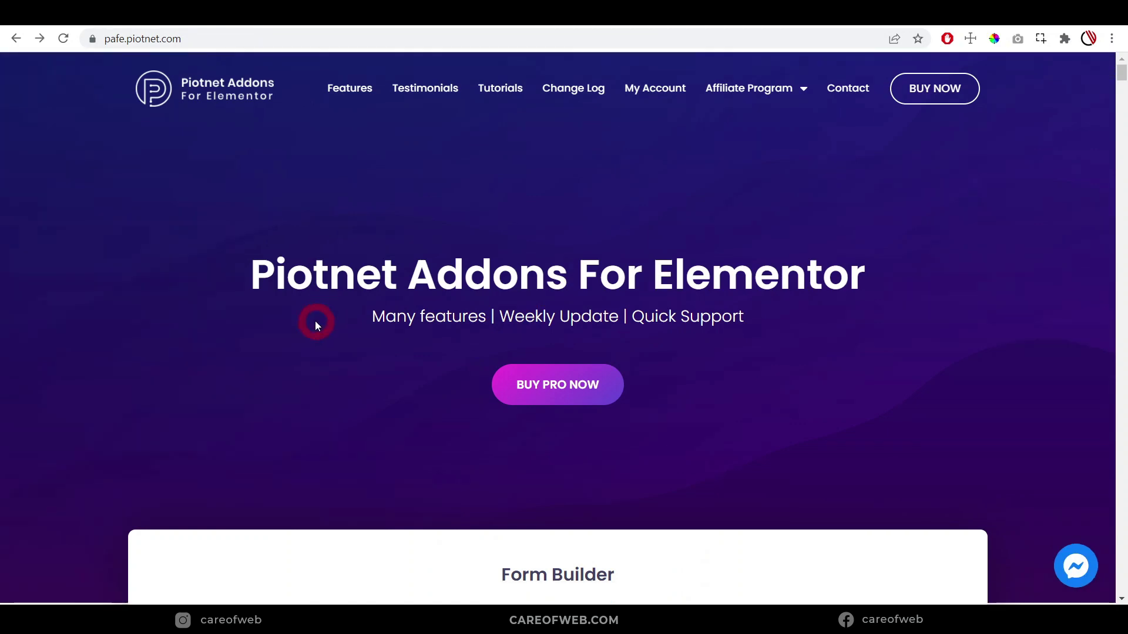
{"action": "scroll", "coordinate": [907, 353], "scroll_direction": "down", "scroll_amount": 5}
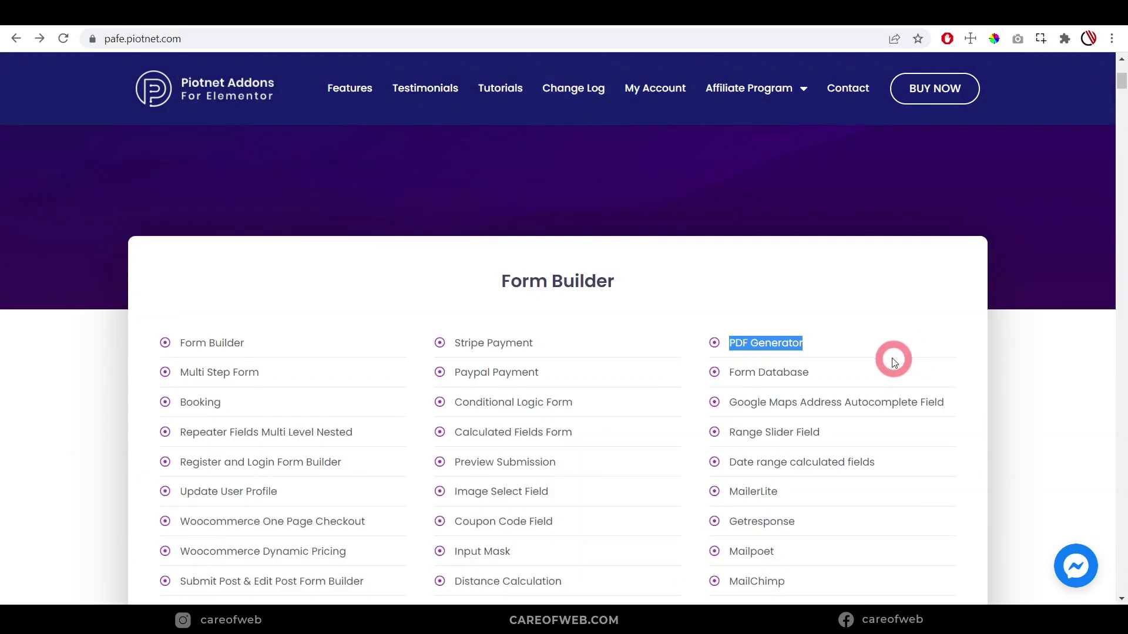
{"action": "scroll", "coordinate": [891, 360], "scroll_direction": "up", "scroll_amount": 3}
{"action": "scroll", "coordinate": [890, 358], "scroll_direction": "up", "scroll_amount": 3}
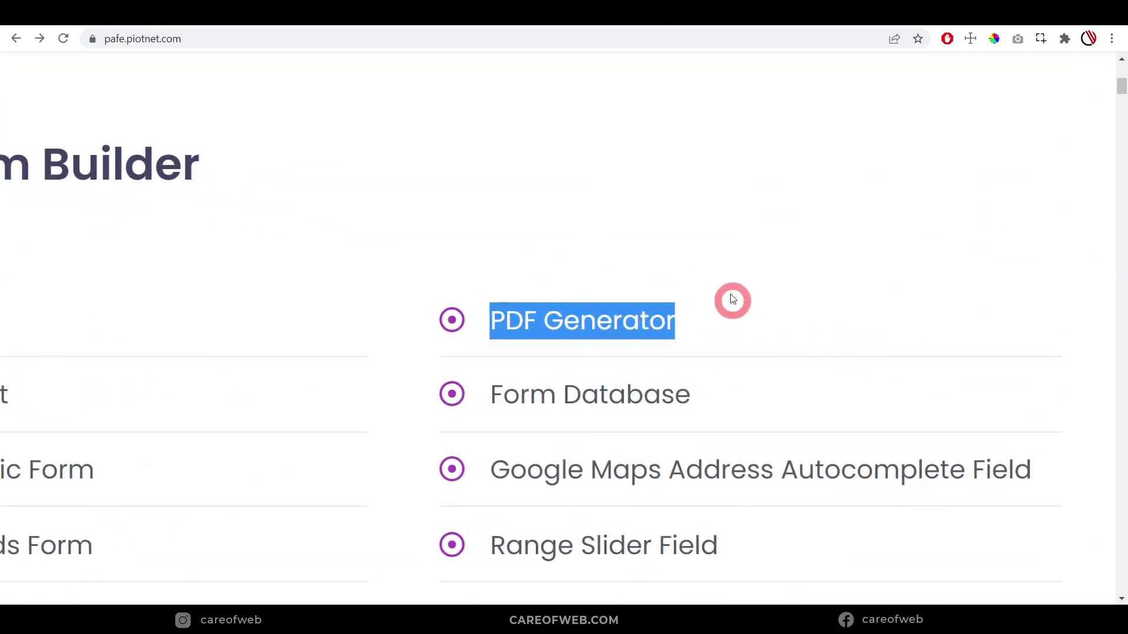
{"action": "left_click", "coordinate": [858, 25]}
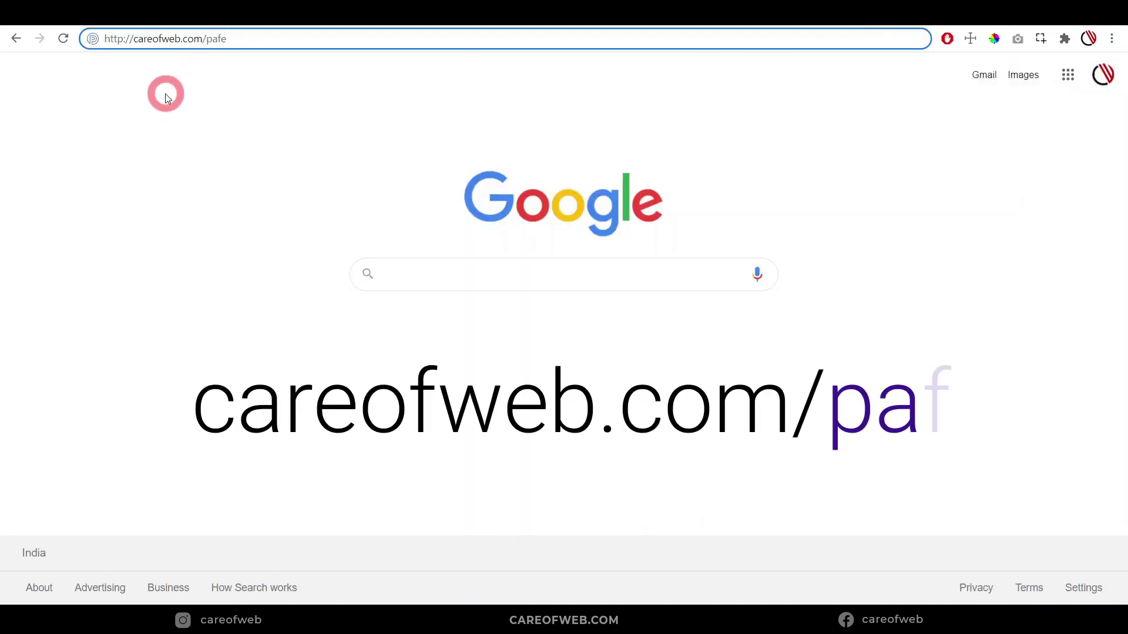
{"action": "key", "text": "Return"}
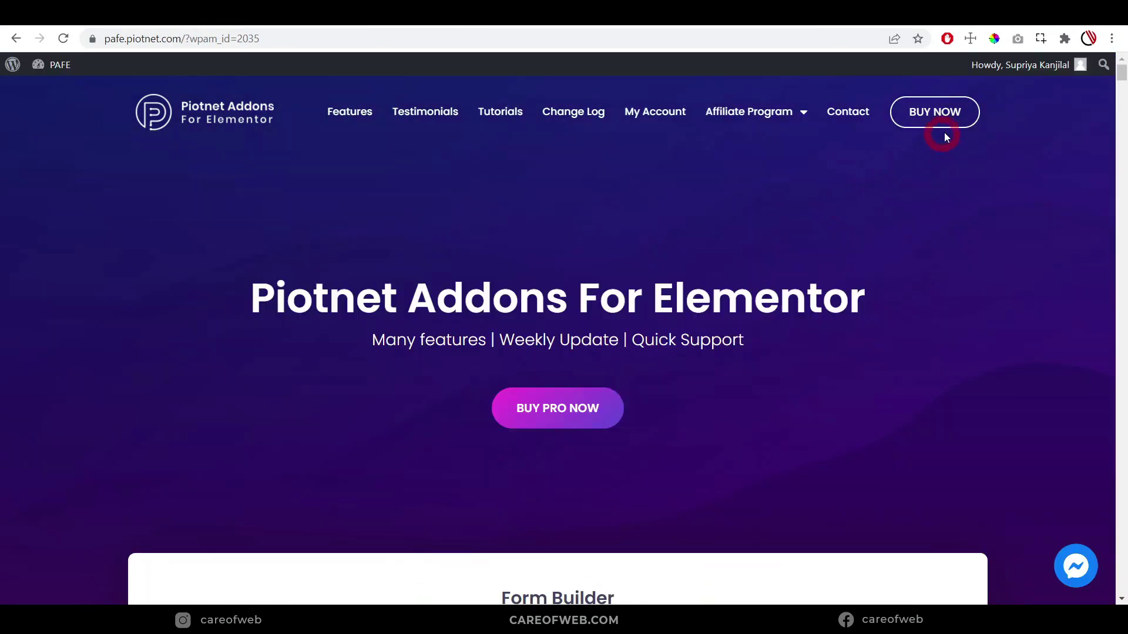
{"action": "left_click", "coordinate": [938, 112]}
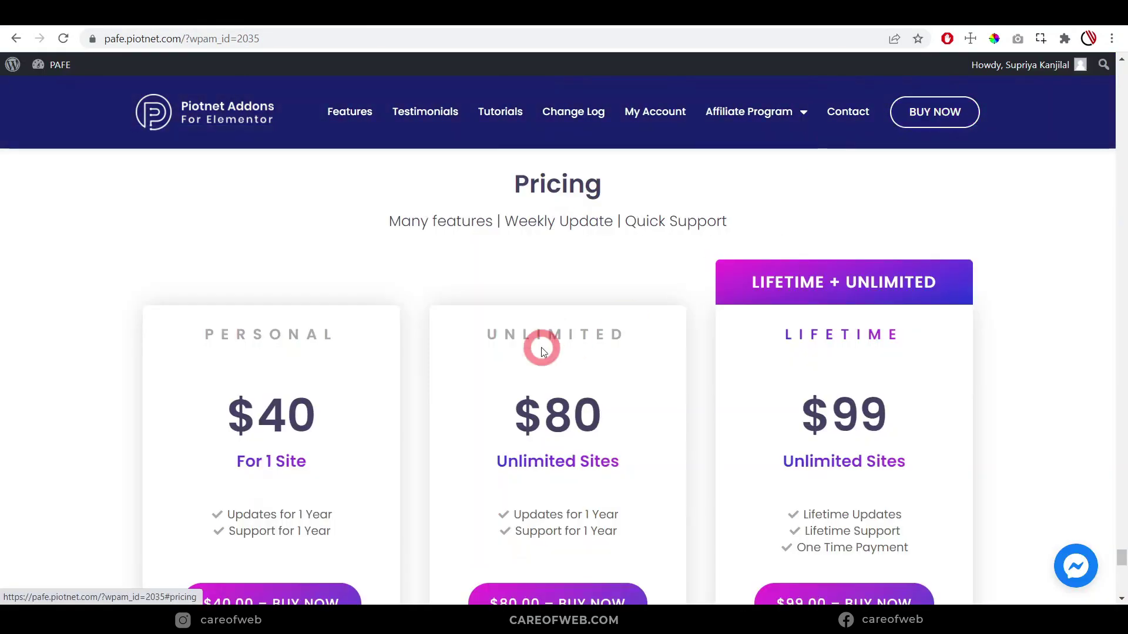
{"action": "scroll", "coordinate": [542, 347], "scroll_direction": "down", "scroll_amount": 3}
{"action": "scroll", "coordinate": [541, 347], "scroll_direction": "up", "scroll_amount": 1}
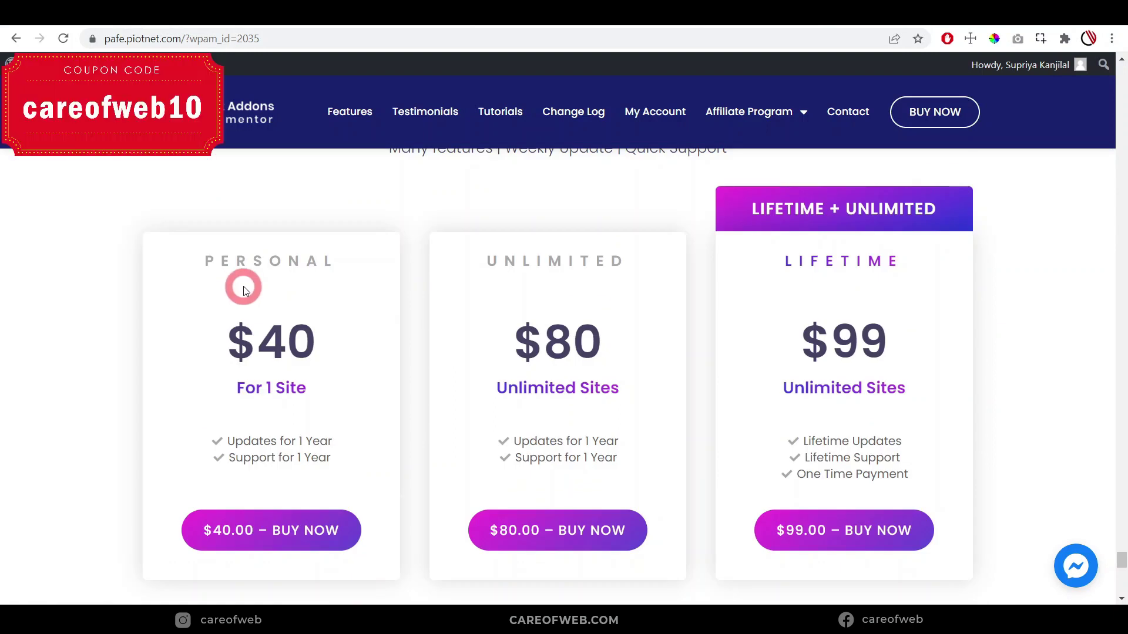
Highlight For 1 Site on Personal, and Unlimited Sites and Support for 1 Year on Unlimited
{"action": "left_click_drag", "start_coordinate": [215, 369], "coordinate": [351, 385]}
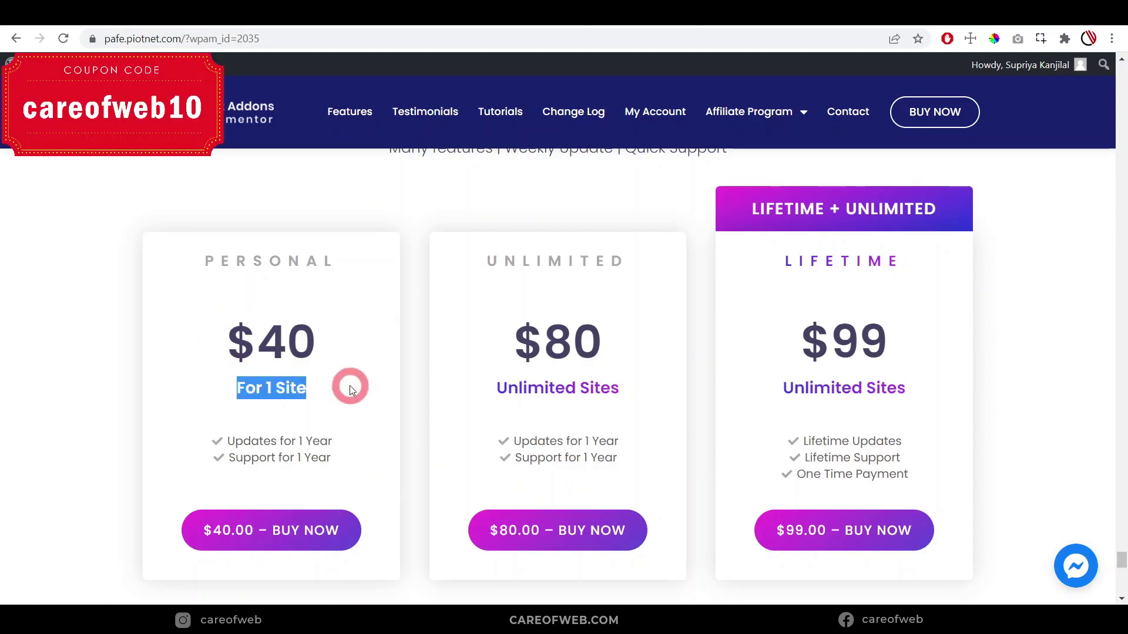
{"action": "left_click_drag", "start_coordinate": [497, 387], "coordinate": [622, 312]}
{"action": "left_click", "coordinate": [621, 308]}
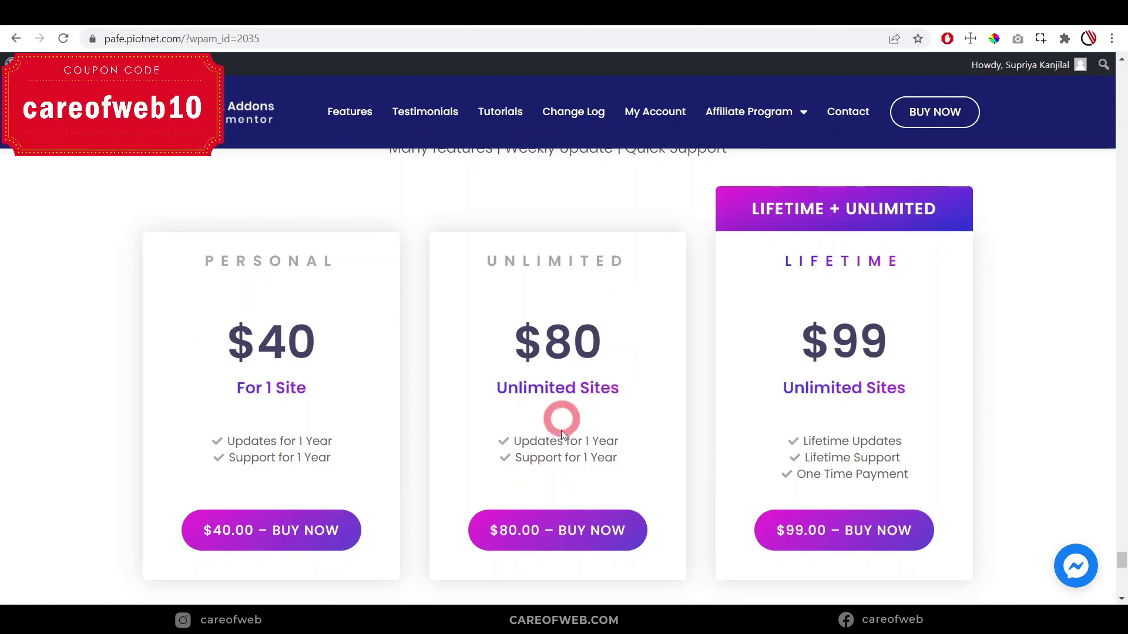
{"action": "left_click_drag", "start_coordinate": [617, 459], "coordinate": [516, 459]}
{"action": "left_click_drag", "start_coordinate": [654, 388], "coordinate": [435, 394]}
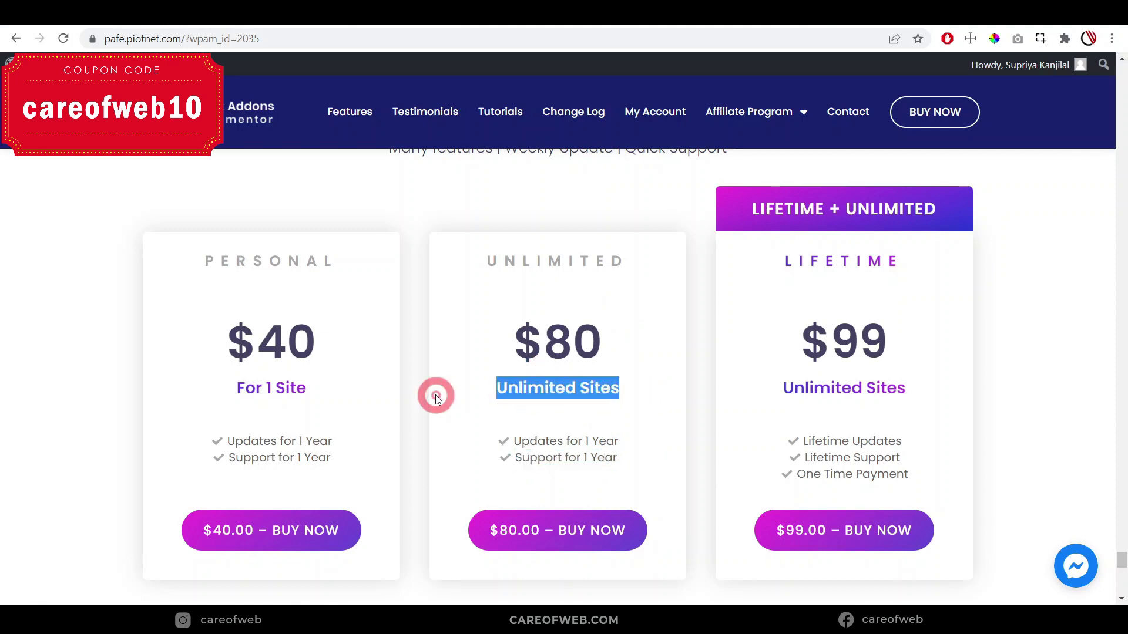
{"action": "left_click", "coordinate": [919, 312]}
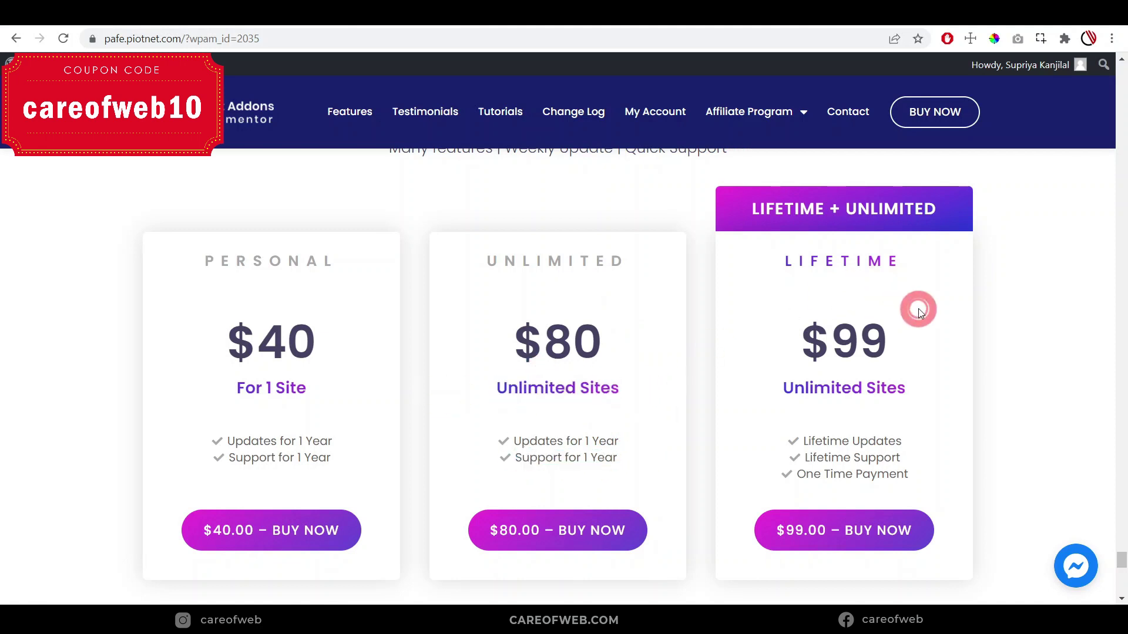
{"action": "scroll", "coordinate": [964, 349], "scroll_direction": "up", "scroll_amount": 5, "text": "ctrl"}
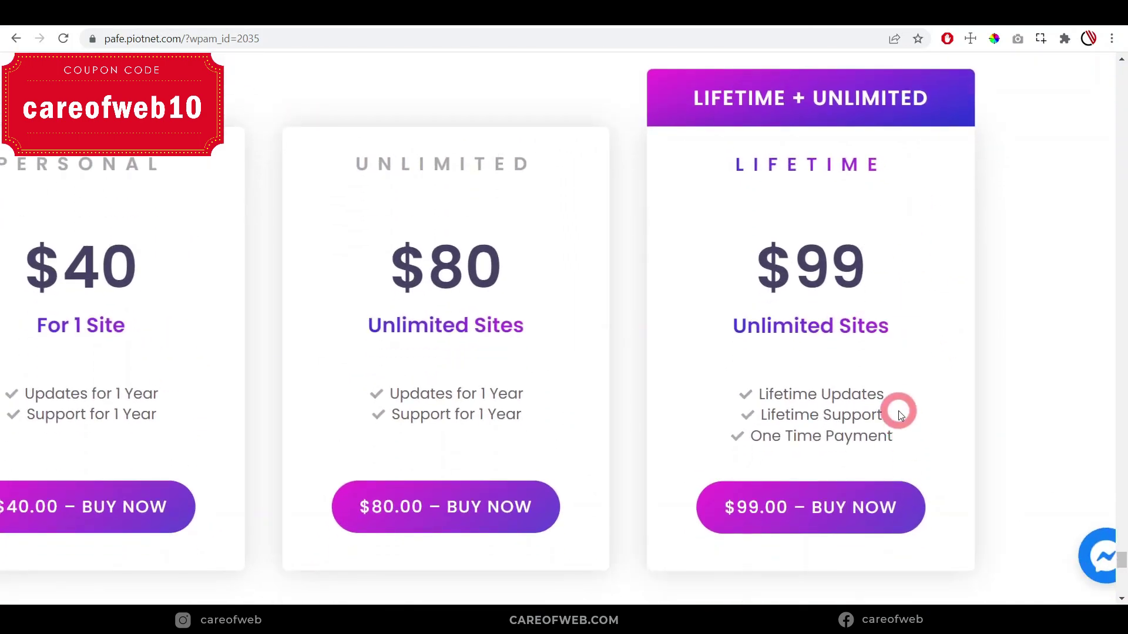
Highlight Lifetime Updates and Unlimited Sites on the Lifetime plan card
{"action": "left_click_drag", "start_coordinate": [894, 398], "coordinate": [761, 400]}
{"action": "left_click", "coordinate": [744, 353]}
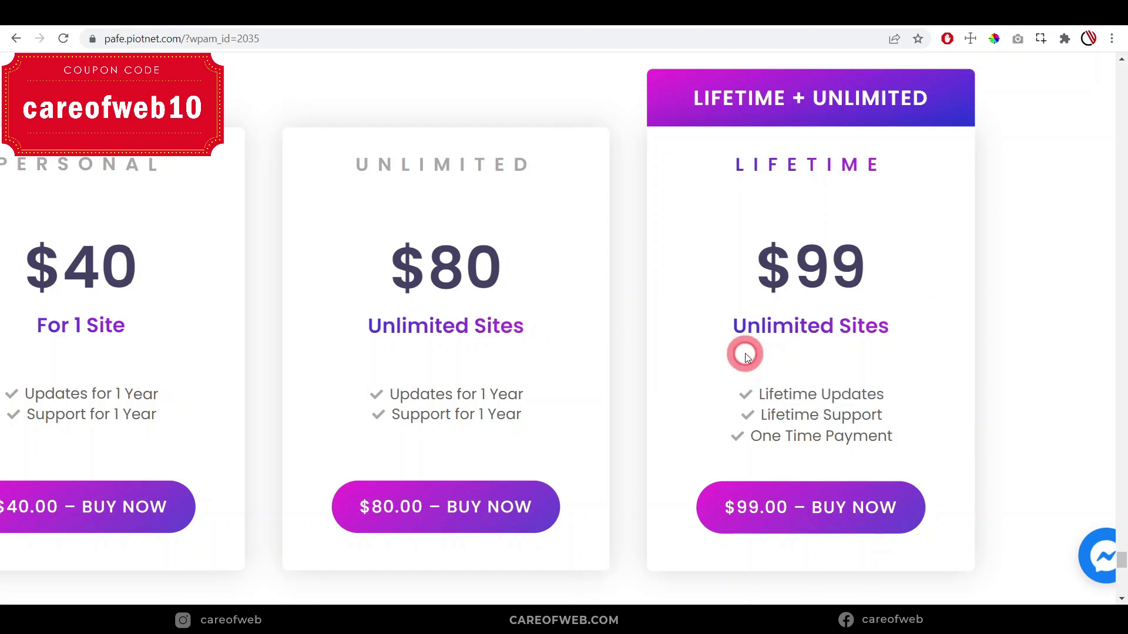
{"action": "left_click_drag", "start_coordinate": [716, 330], "coordinate": [1022, 331]}
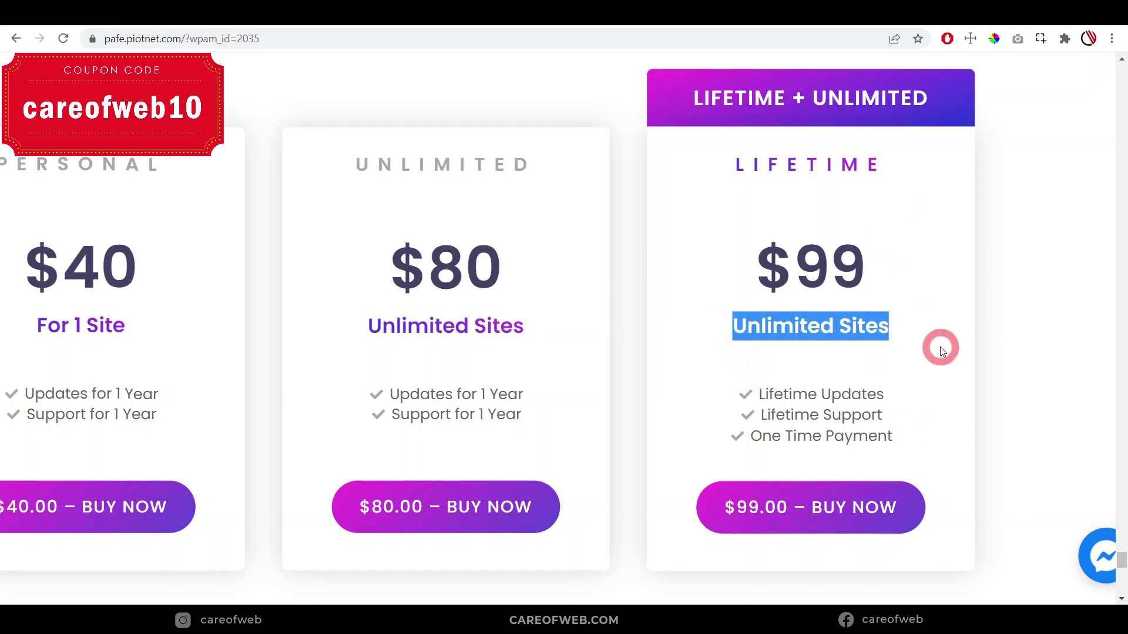
{"action": "key", "text": "ctrl+minus"}
{"action": "left_click", "coordinate": [924, 404]}
{"action": "scroll", "coordinate": [925, 404], "scroll_direction": "down", "scroll_amount": 1}
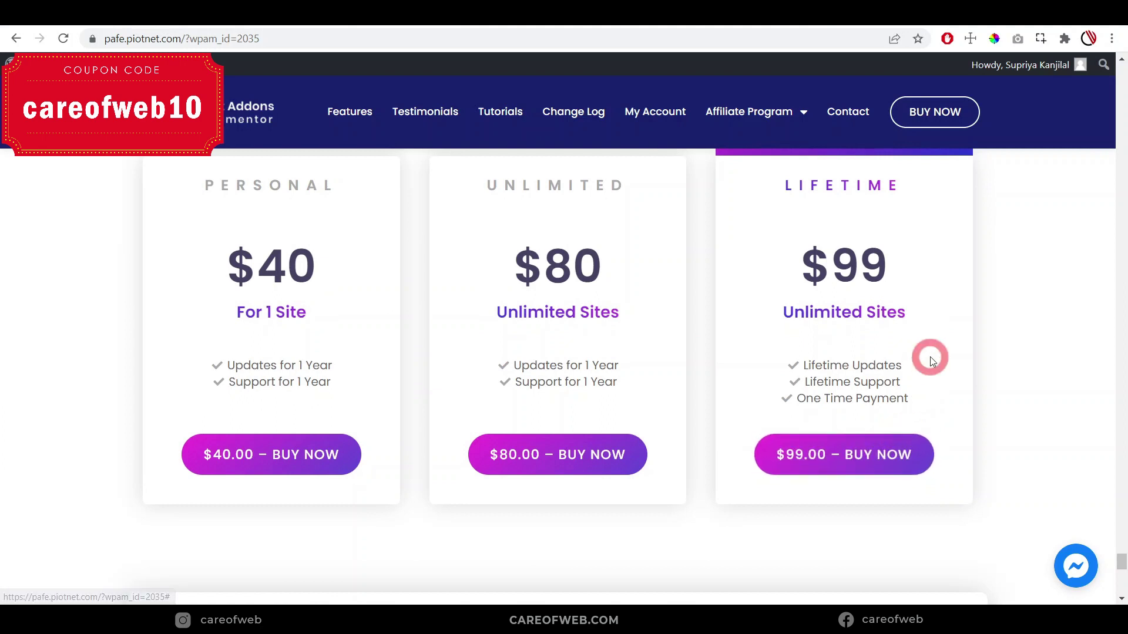
{"action": "scroll", "coordinate": [930, 357], "scroll_direction": "up", "scroll_amount": 1}
{"action": "scroll", "coordinate": [929, 357], "scroll_direction": "down", "scroll_amount": 1}
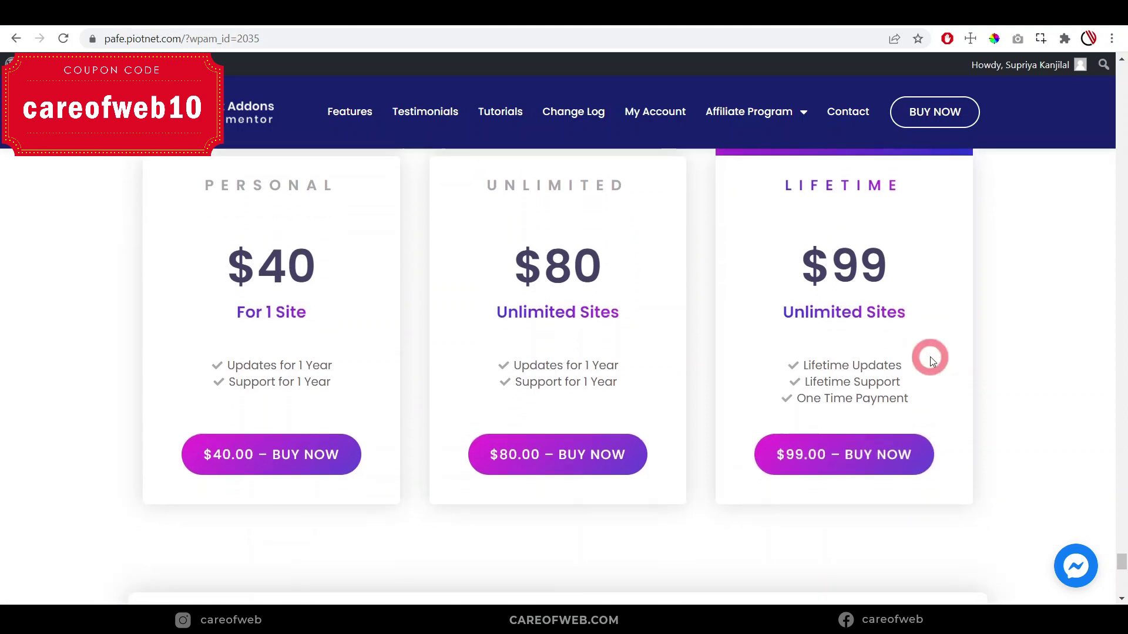
Check out the $99 Lifetime plan with coupon careofweb10, dropping the total to $89.10
{"action": "left_click", "coordinate": [841, 460]}
{"action": "scroll", "coordinate": [842, 411], "scroll_direction": "down", "scroll_amount": 2}
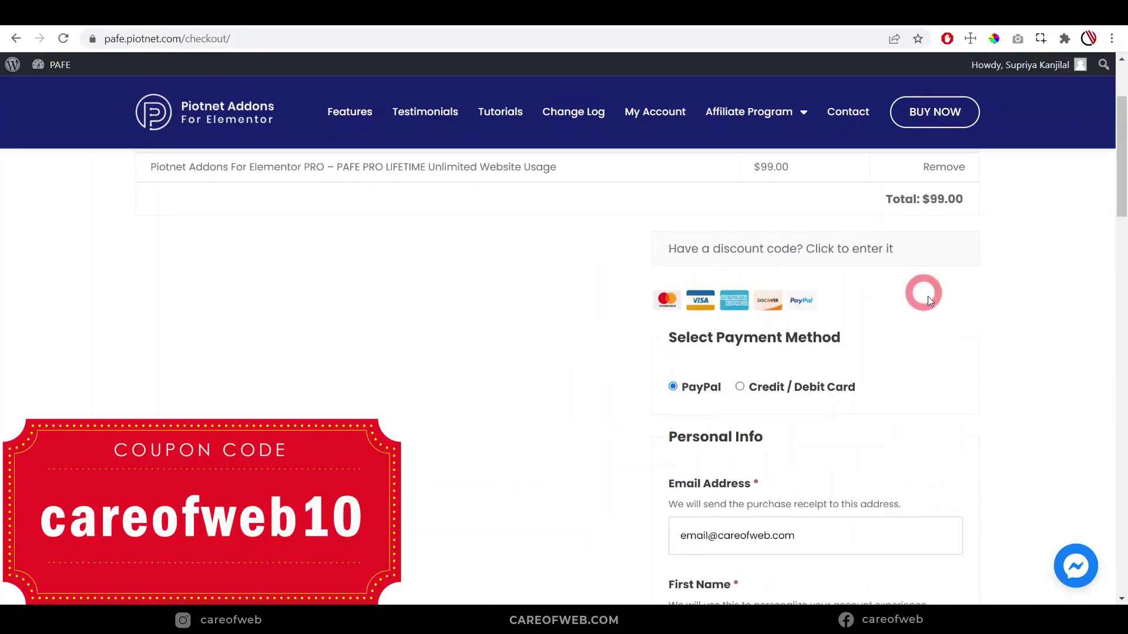
{"action": "scroll", "coordinate": [841, 306], "scroll_direction": "up", "scroll_amount": 2}
{"action": "scroll", "coordinate": [843, 343], "scroll_direction": "down", "scroll_amount": 1}
{"action": "left_click", "coordinate": [842, 344]}
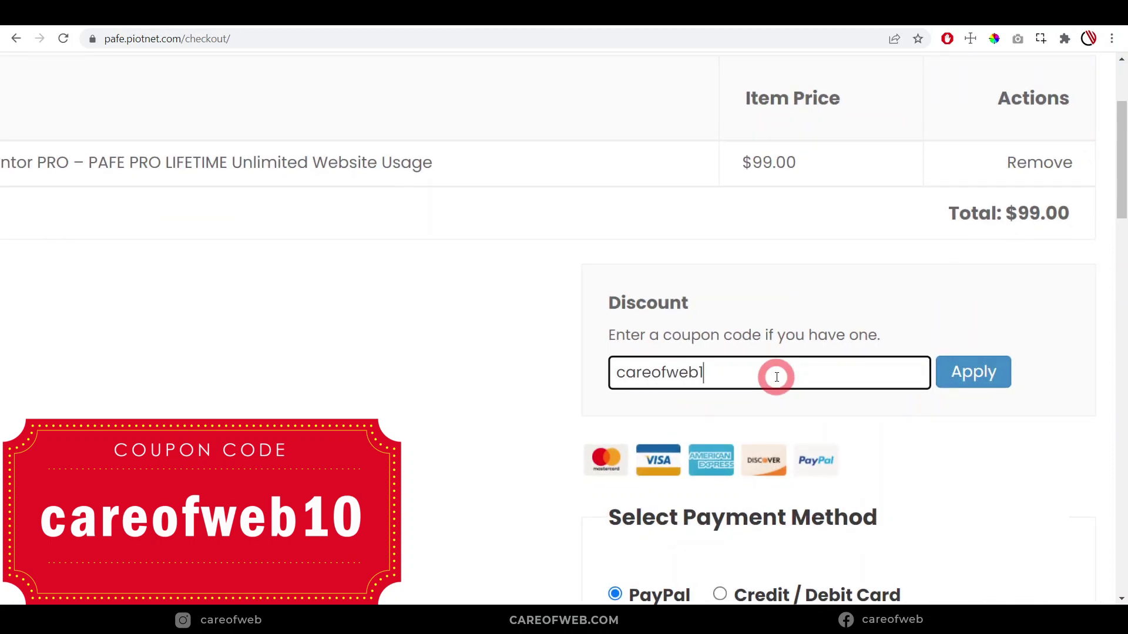
{"action": "left_click", "coordinate": [978, 379]}
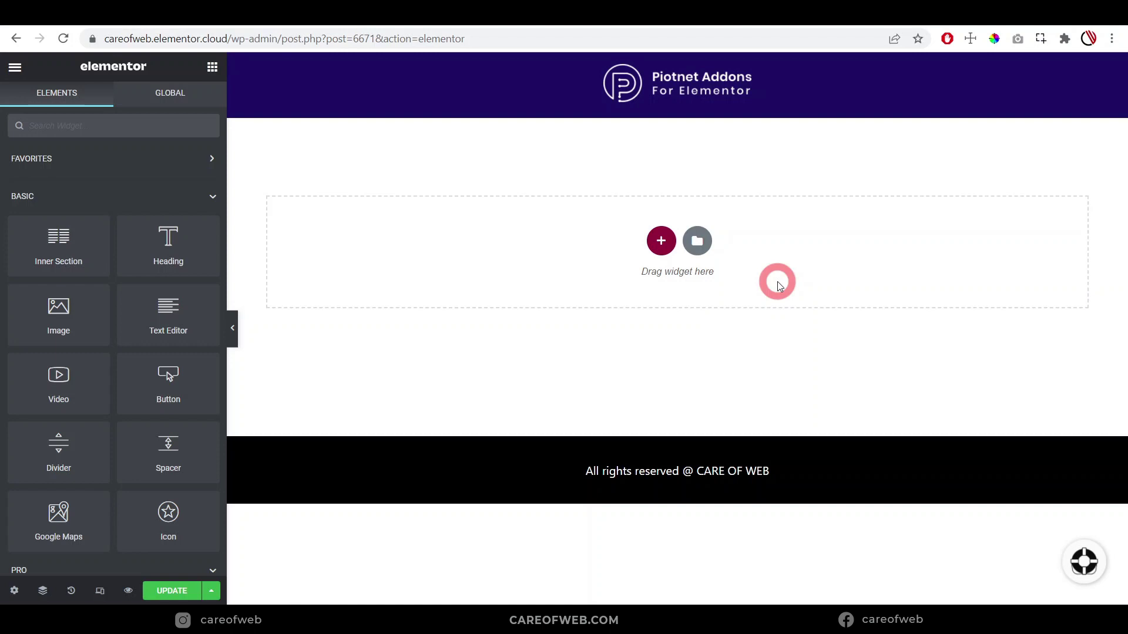
Add a single-column section with an Image widget showing the Bristol's Big Leap banner
{"action": "left_click", "coordinate": [661, 241]}
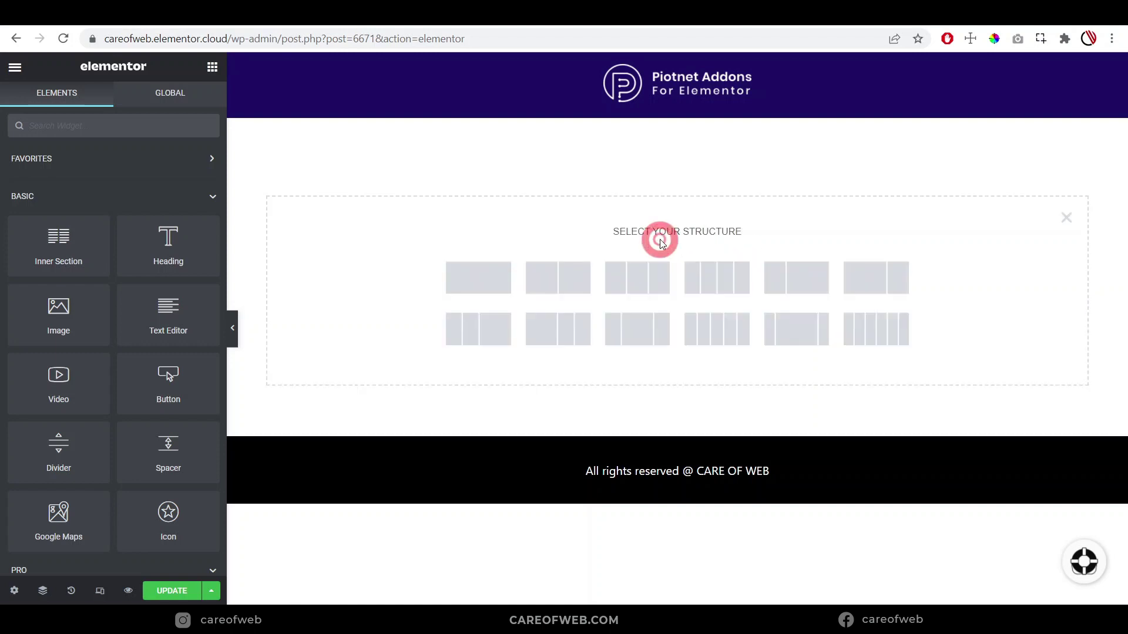
{"action": "left_click", "coordinate": [495, 286]}
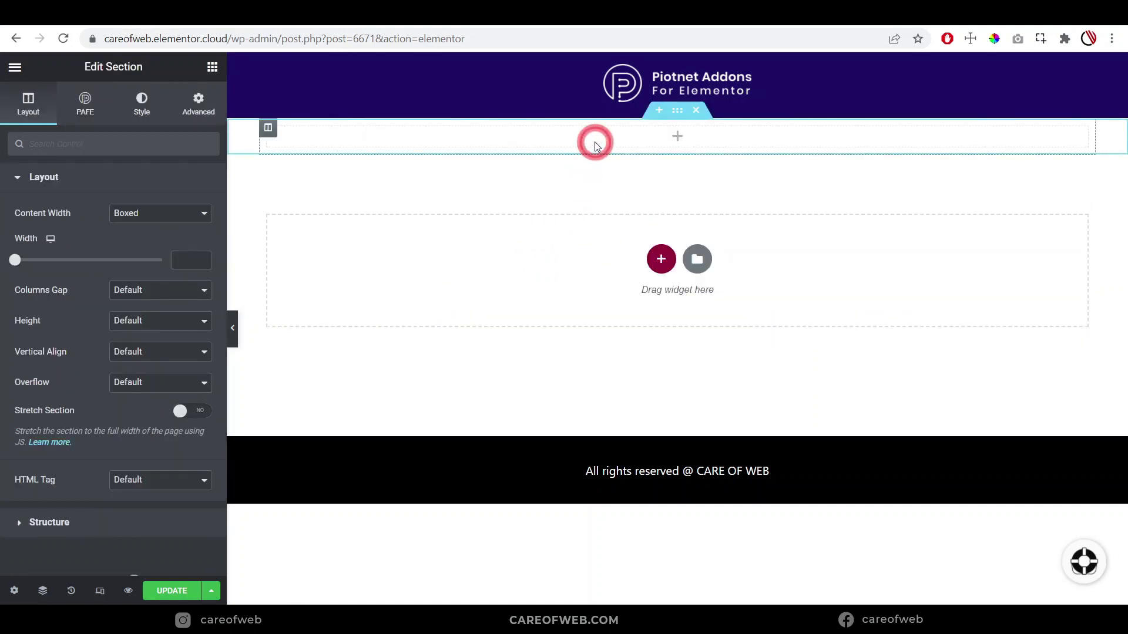
{"action": "left_click_drag", "start_coordinate": [55, 312], "coordinate": [576, 146]}
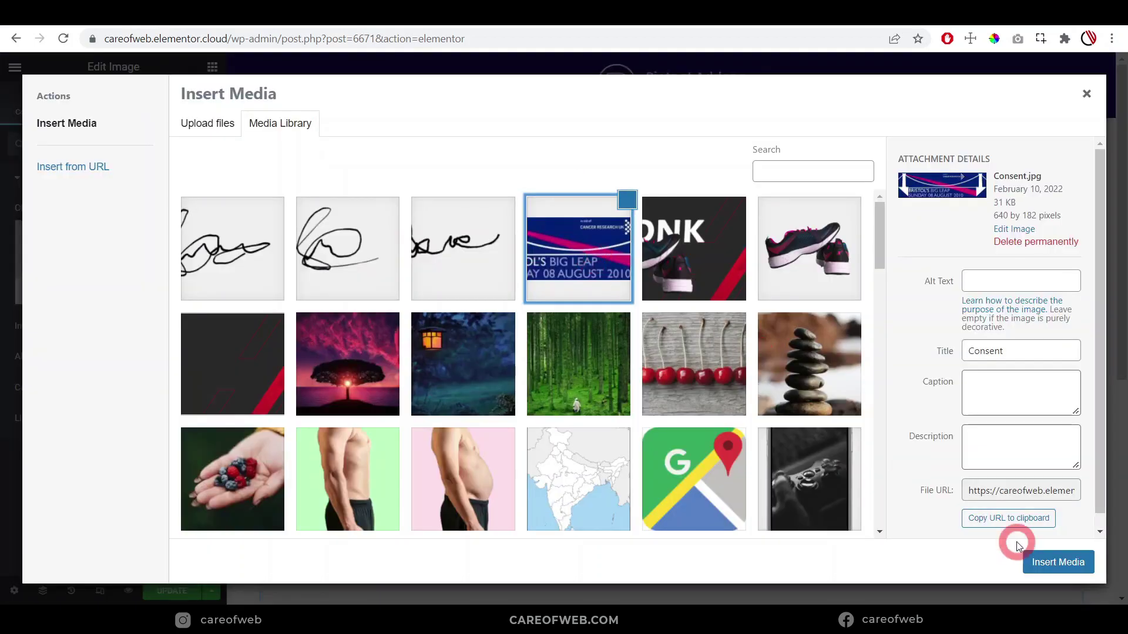
{"action": "left_click", "coordinate": [1057, 559]}
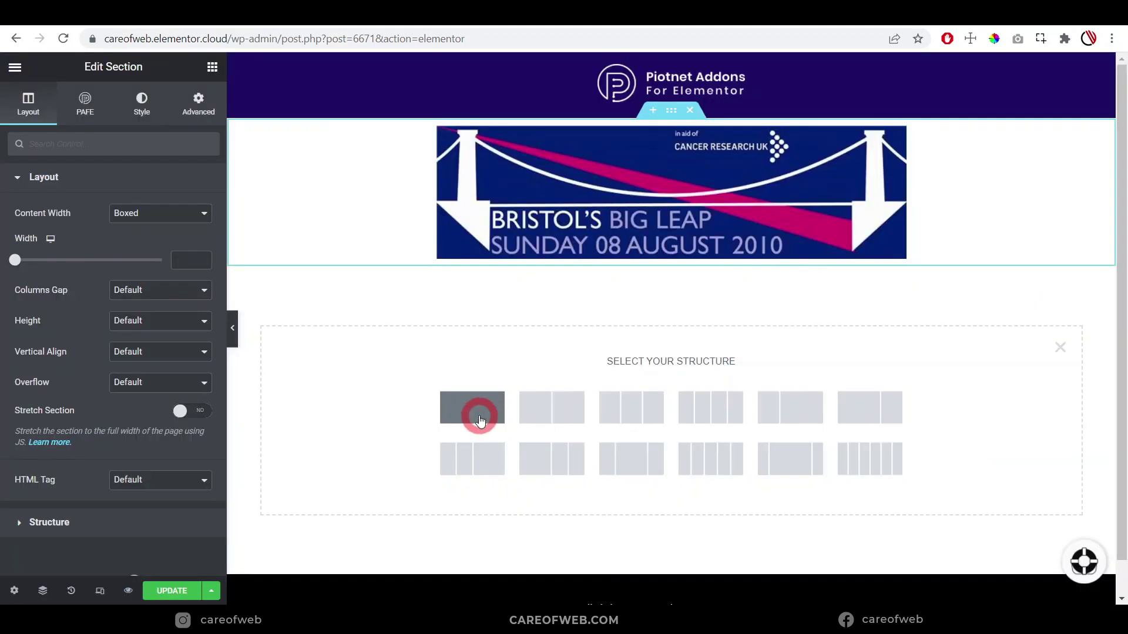
Add an empty single-column section below the banner and adjust its width
{"action": "left_click", "coordinate": [480, 414]}
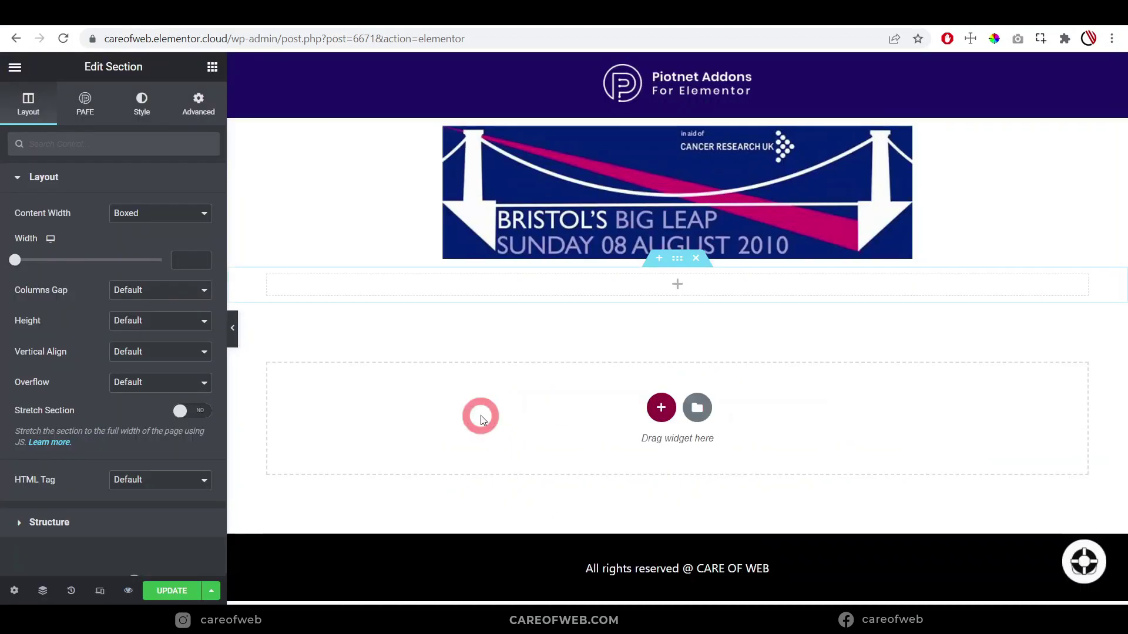
{"action": "left_click", "coordinate": [678, 284]}
{"action": "left_click", "coordinate": [676, 260]}
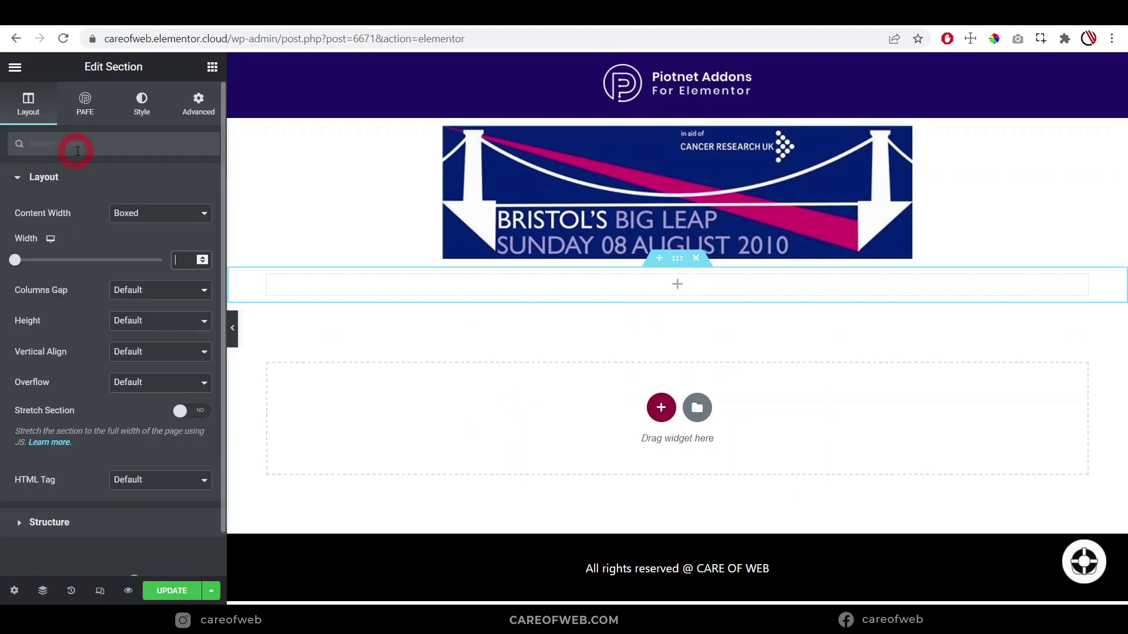
{"action": "left_click", "coordinate": [178, 259]}
{"action": "left_click", "coordinate": [100, 131]}
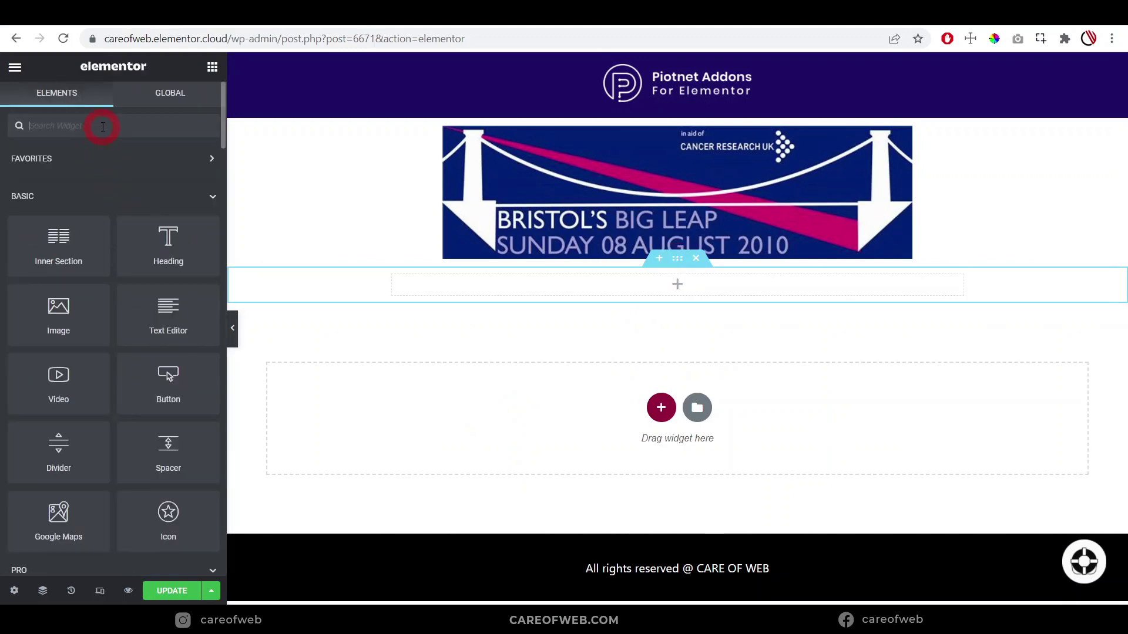
Place a Field widget in the empty section and set its form ID to pdfform
{"action": "type", "text": "fie"}
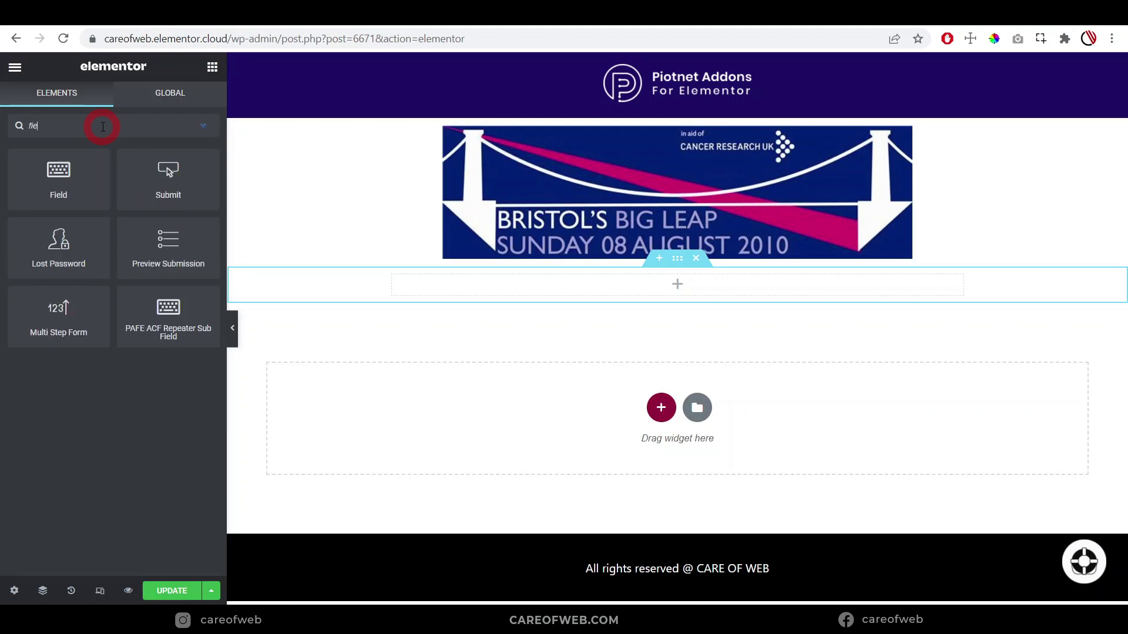
{"action": "type", "text": "ld"}
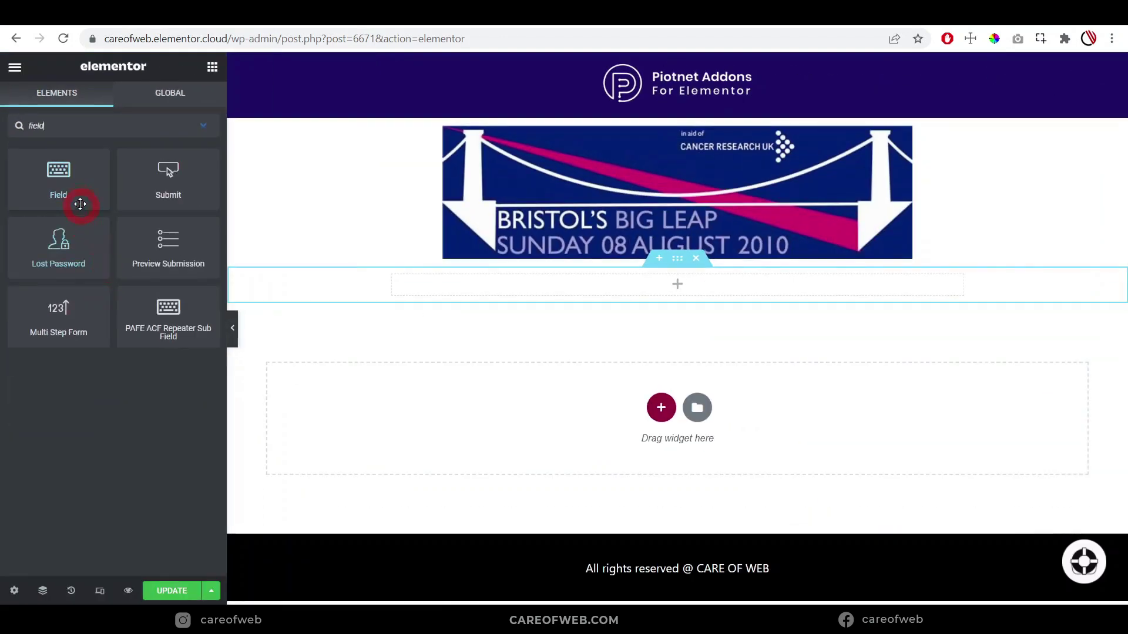
{"action": "left_click_drag", "start_coordinate": [71, 203], "coordinate": [554, 362]}
{"action": "left_click_drag", "start_coordinate": [436, 296], "coordinate": [478, 284]}
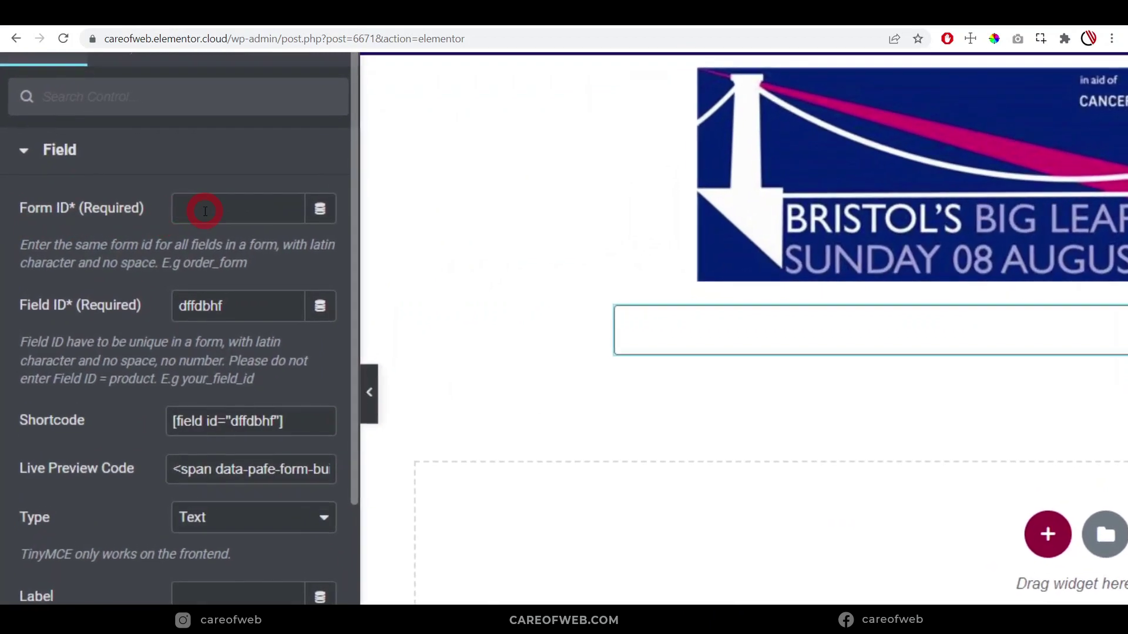
{"action": "left_click", "coordinate": [205, 205]}
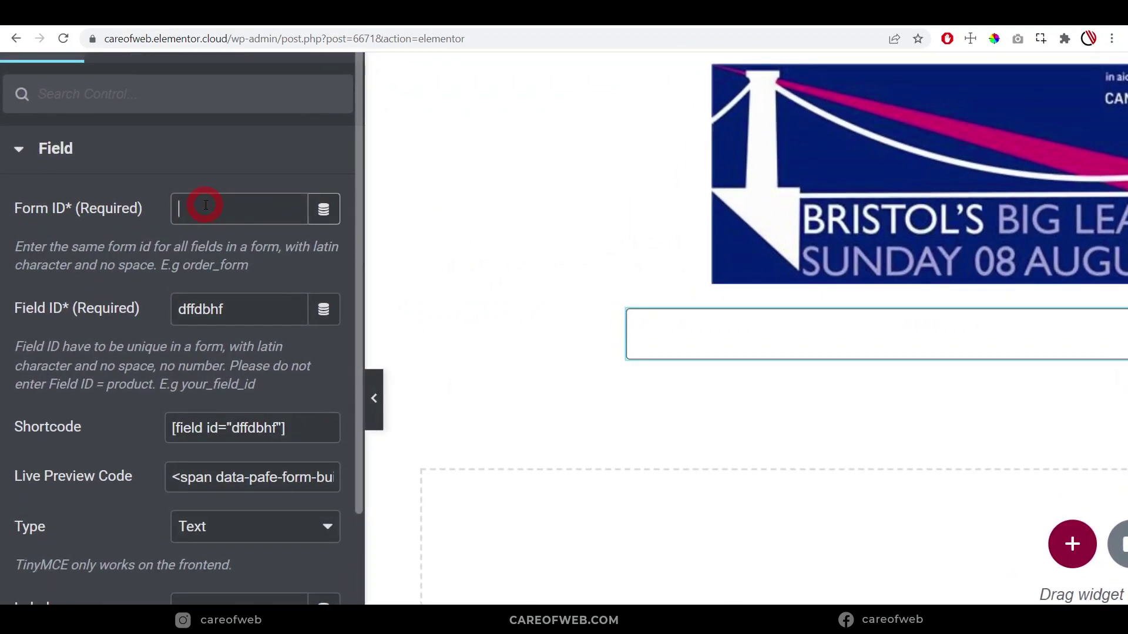
{"action": "type", "text": "pdfform"}
Replace the generated field ID with name
{"action": "scroll", "coordinate": [237, 238], "scroll_direction": "down", "scroll_amount": 2}
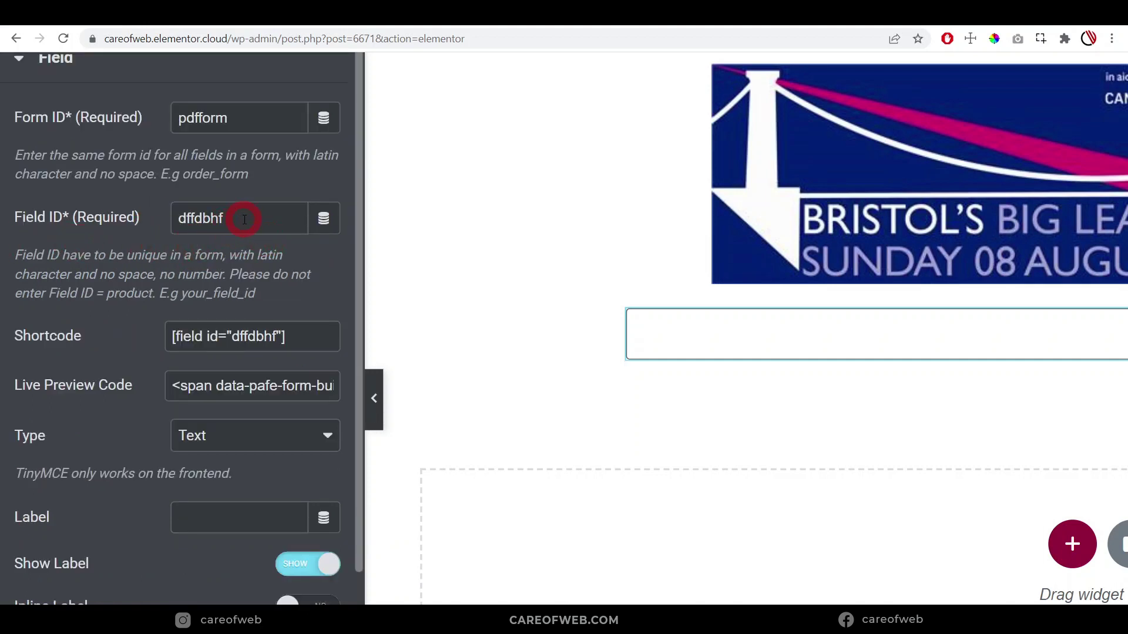
{"action": "left_click_drag", "start_coordinate": [238, 220], "coordinate": [130, 222]}
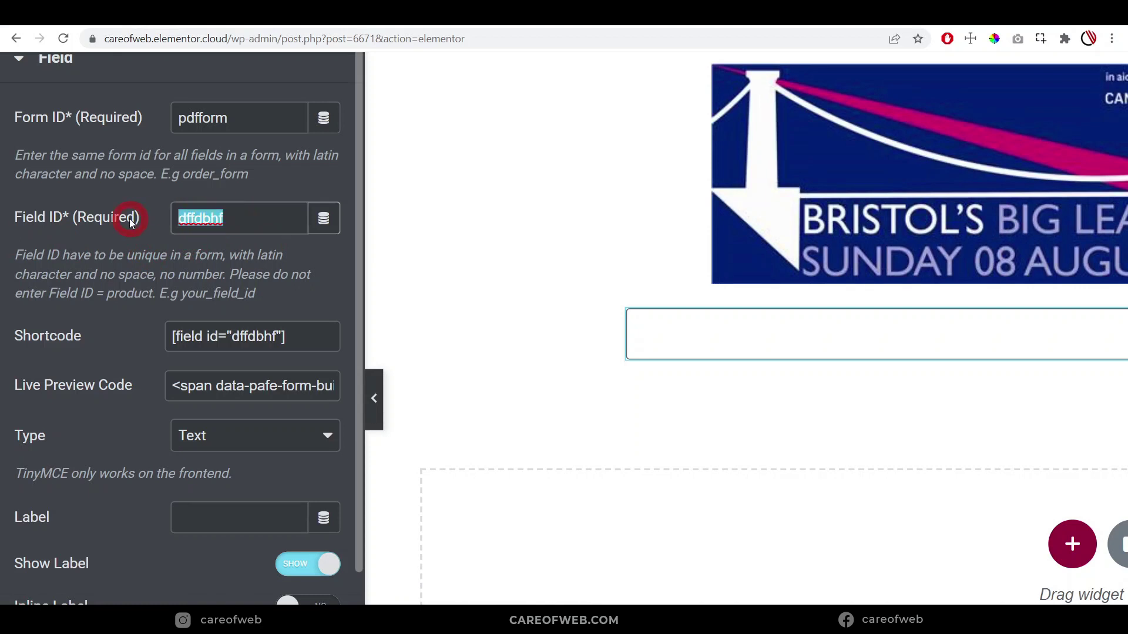
{"action": "key", "text": "BackSpace"}
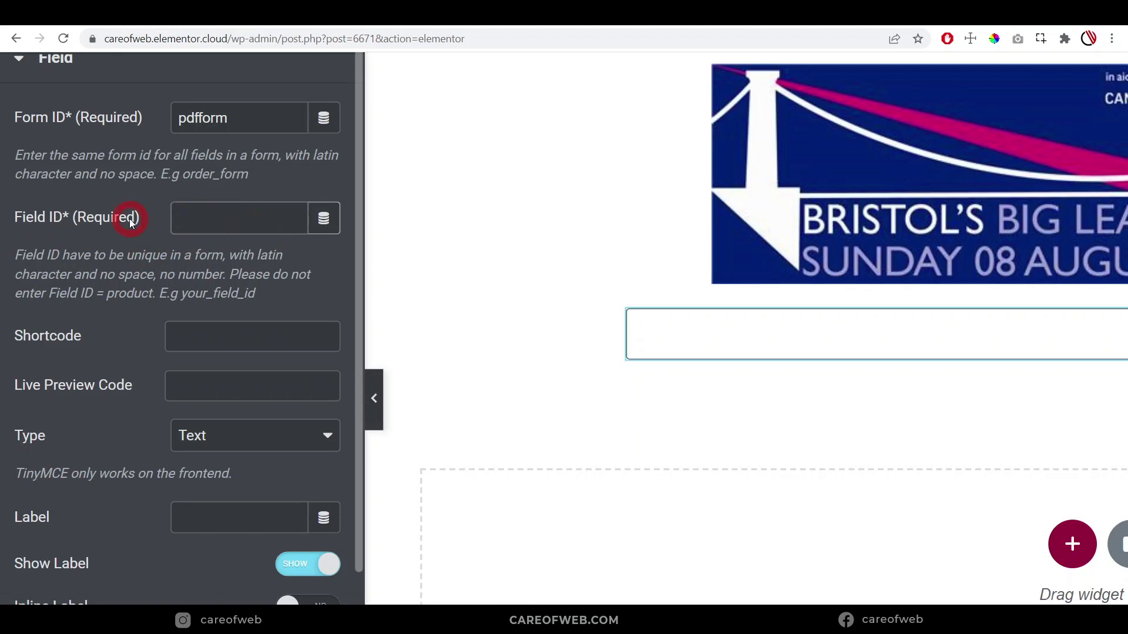
{"action": "type", "text": "name"}
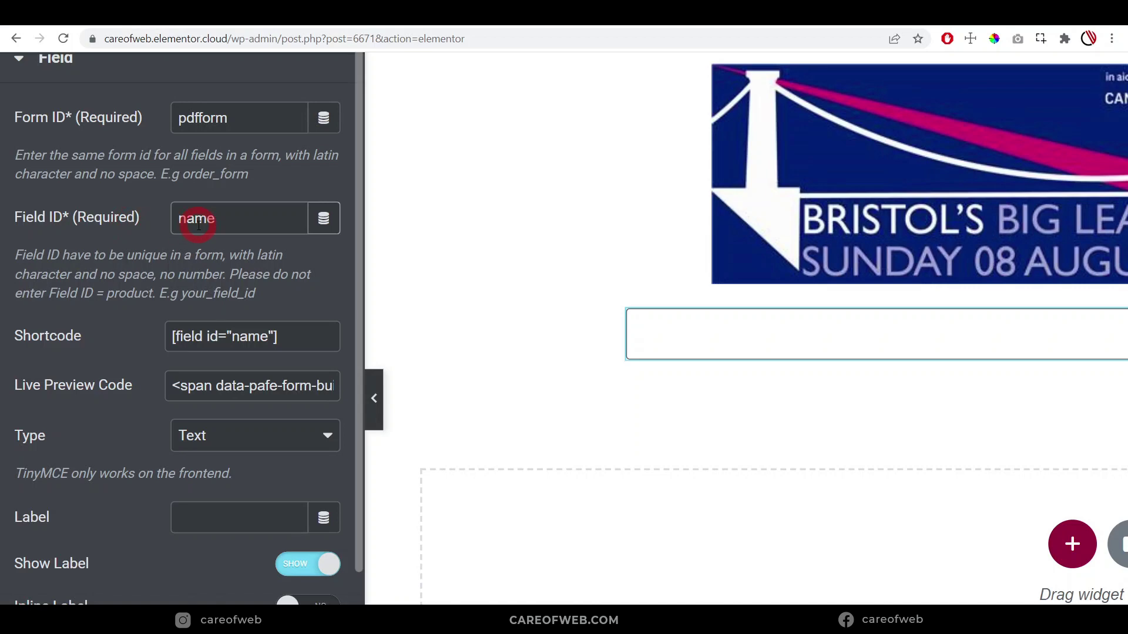
{"action": "scroll", "coordinate": [174, 324], "scroll_direction": "down", "scroll_amount": 2}
{"action": "key", "text": "ctrl+plus"}
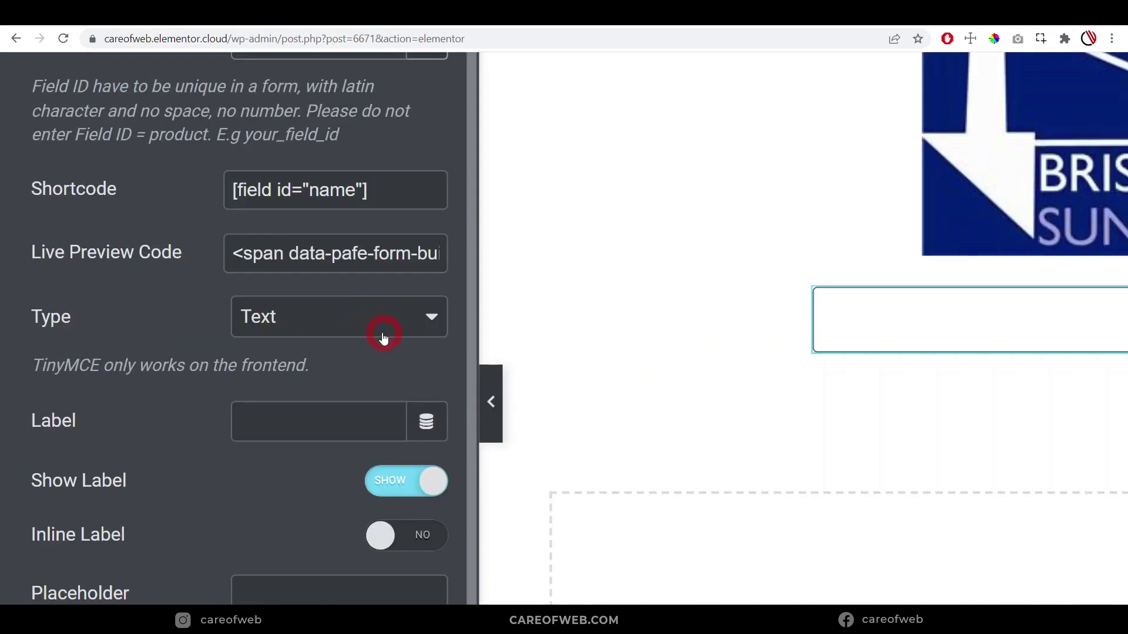
{"action": "key", "text": "ctrl+minus"}
{"action": "key", "text": "ctrl+minus"}
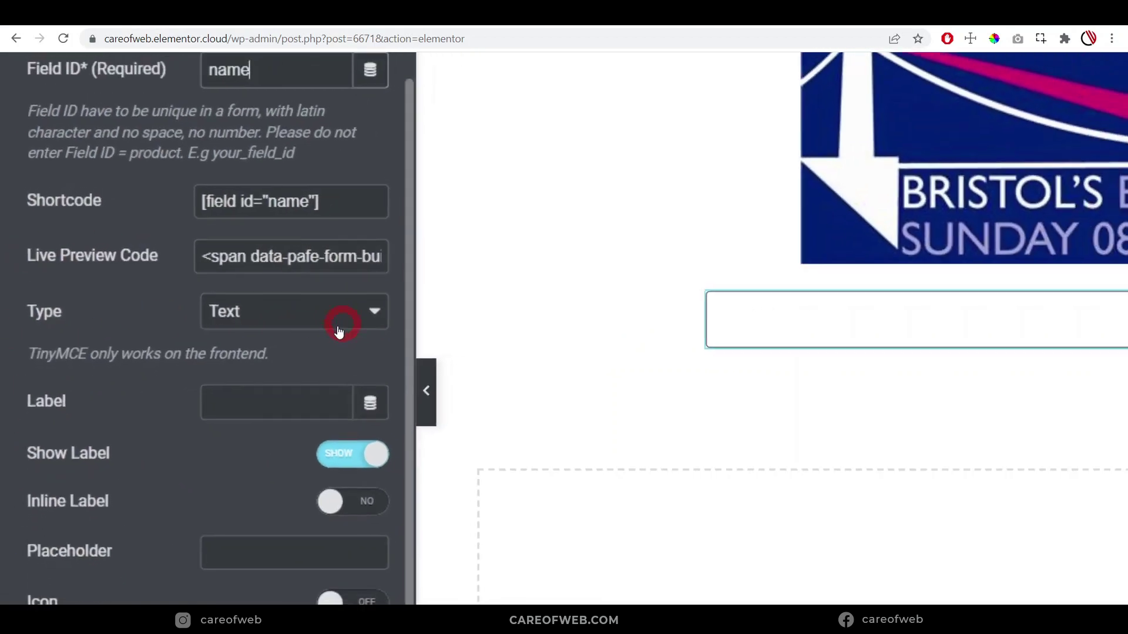
Label the field Name and hide the label on the form
{"action": "left_click", "coordinate": [225, 386]}
{"action": "type", "text": "Name"}
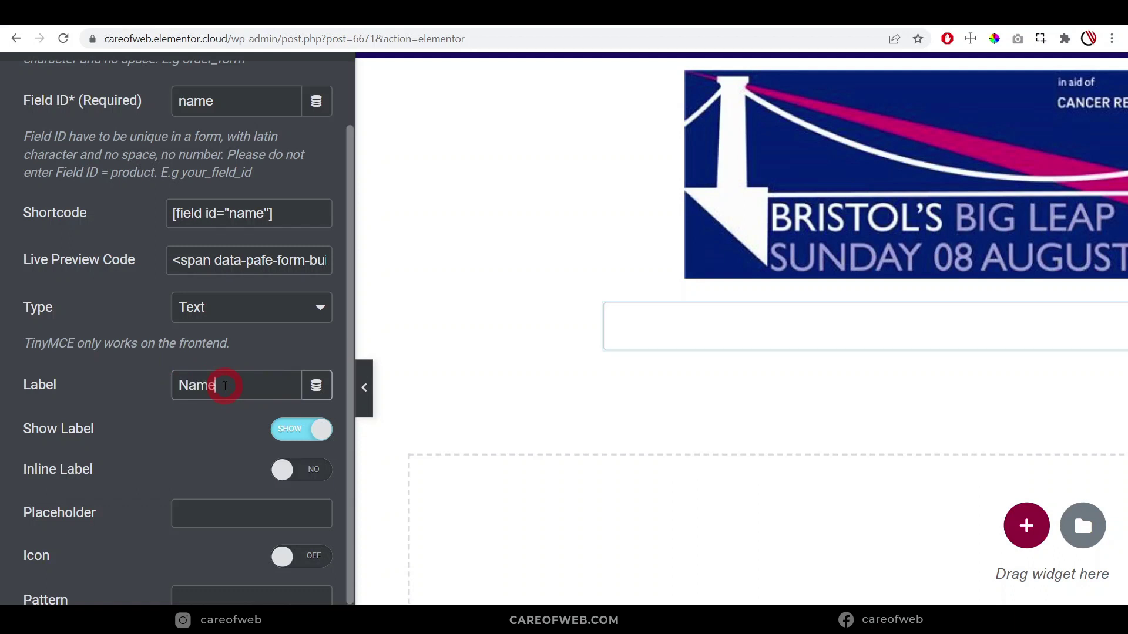
{"action": "scroll", "coordinate": [264, 379], "scroll_direction": "down", "scroll_amount": 2}
{"action": "left_click", "coordinate": [280, 341]}
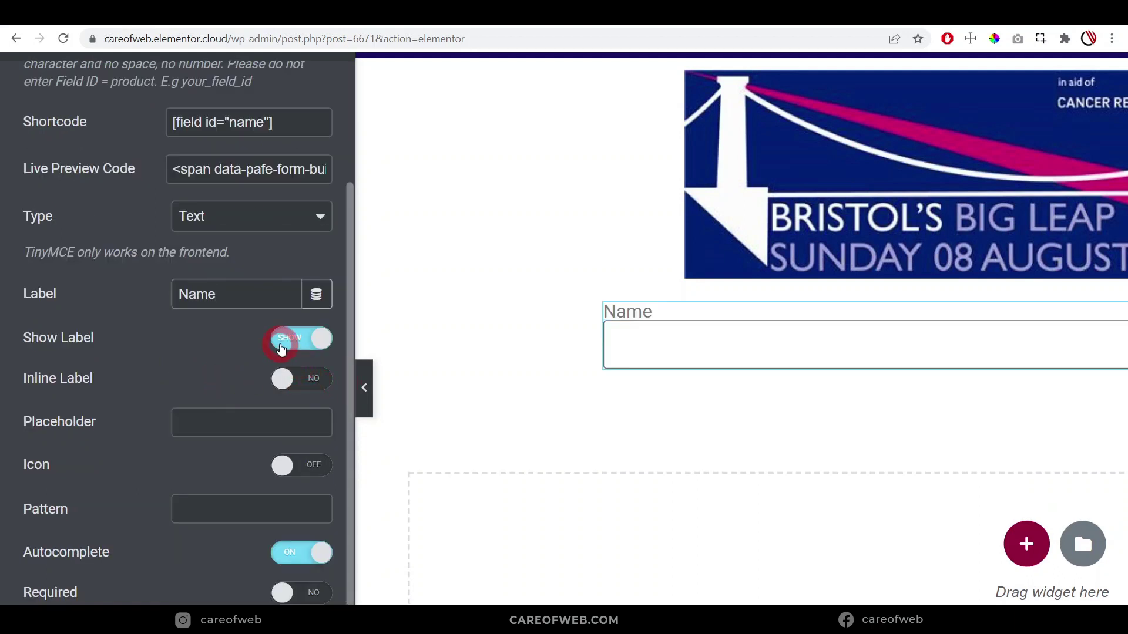
{"action": "left_click", "coordinate": [281, 347]}
{"action": "scroll", "coordinate": [182, 385], "scroll_direction": "down", "scroll_amount": 2}
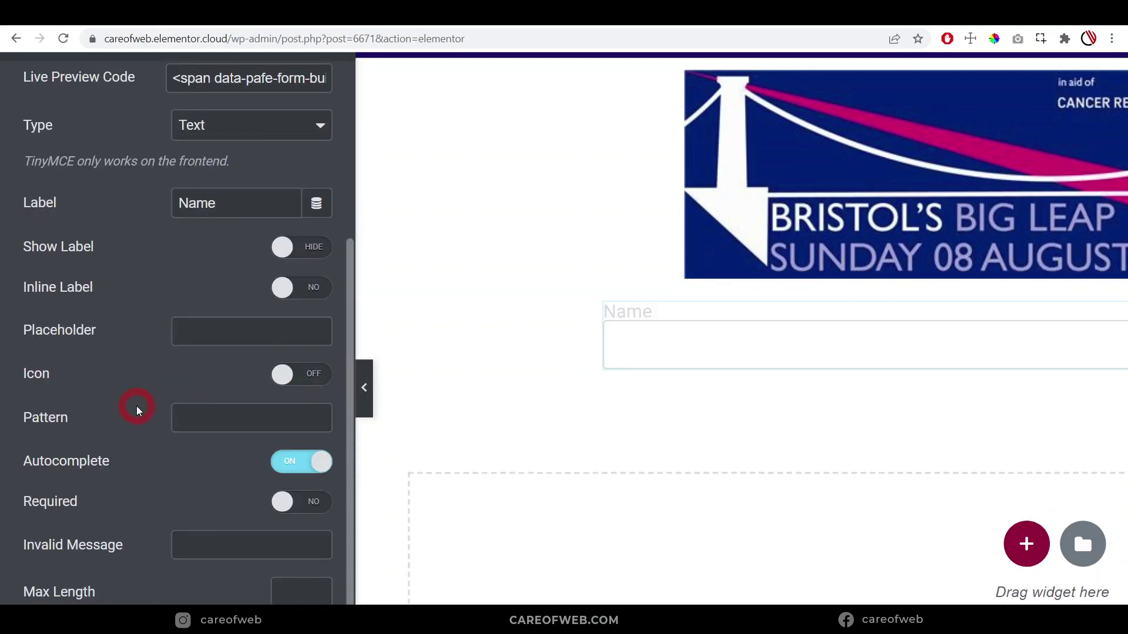
Set the placeholder to Name and turn on the required mark
{"action": "left_click", "coordinate": [207, 329]}
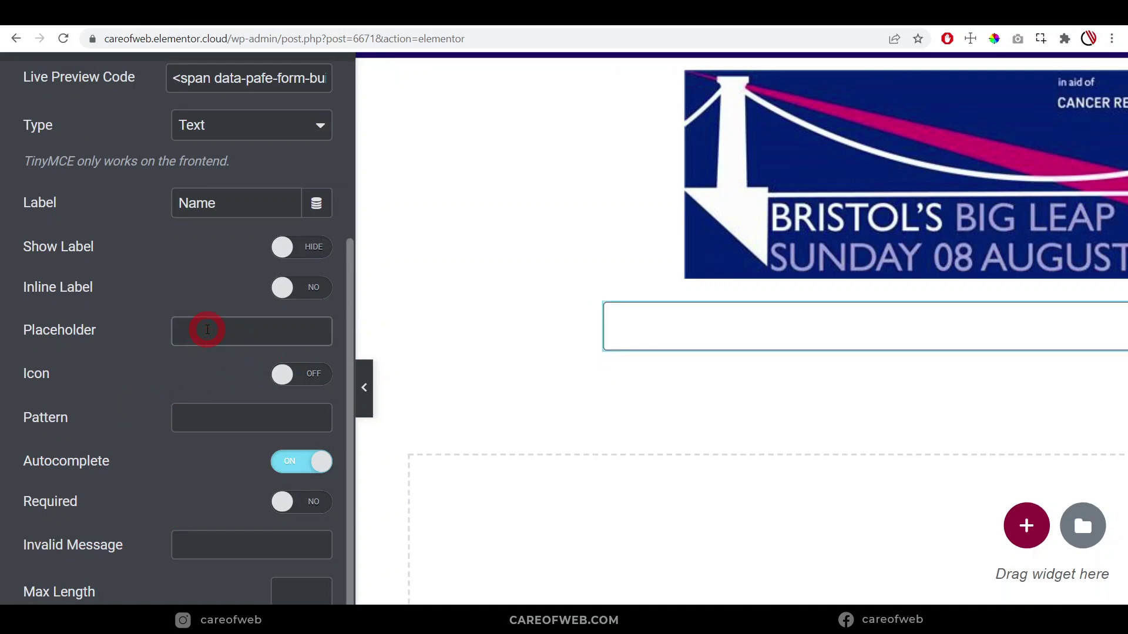
{"action": "type", "text": "Name"}
{"action": "key", "text": "ctrl+minus"}
{"action": "key", "text": "ctrl+minus"}
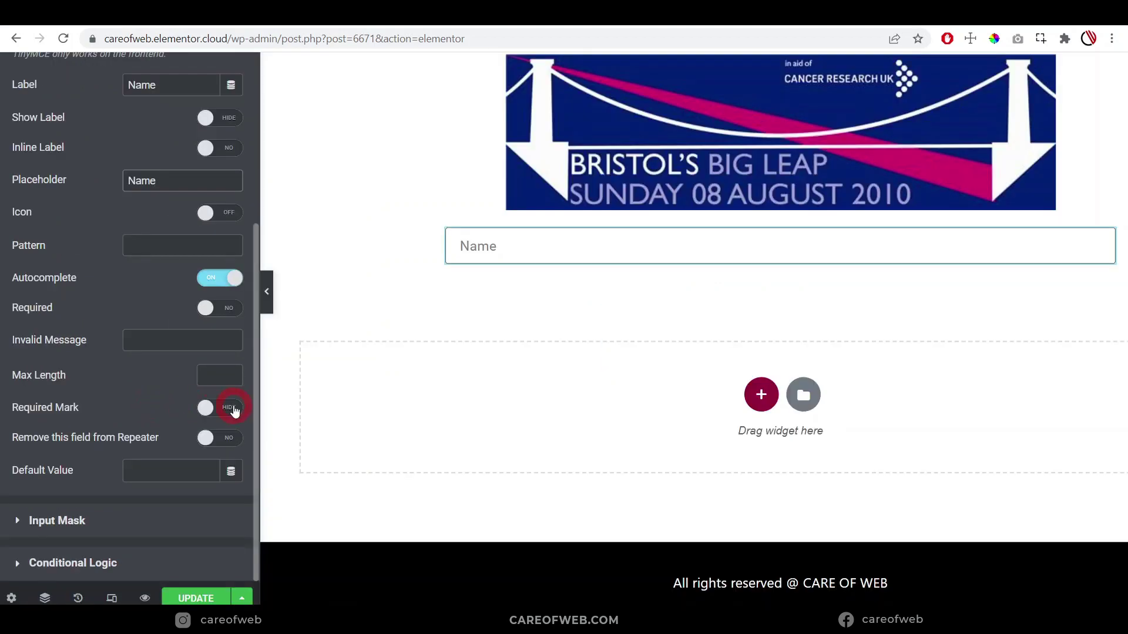
{"action": "left_click", "coordinate": [227, 410]}
{"action": "key", "text": "ctrl+minus"}
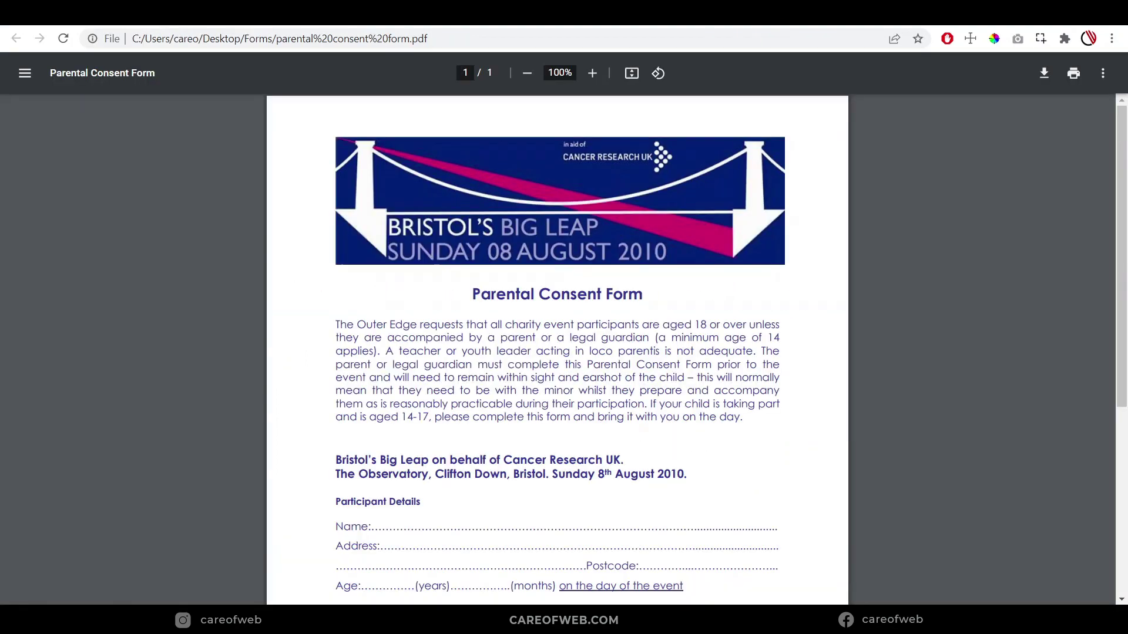
{"action": "scroll", "coordinate": [411, 388], "scroll_direction": "down", "scroll_amount": 3}
{"action": "scroll", "coordinate": [372, 433], "scroll_direction": "up", "scroll_amount": 5}
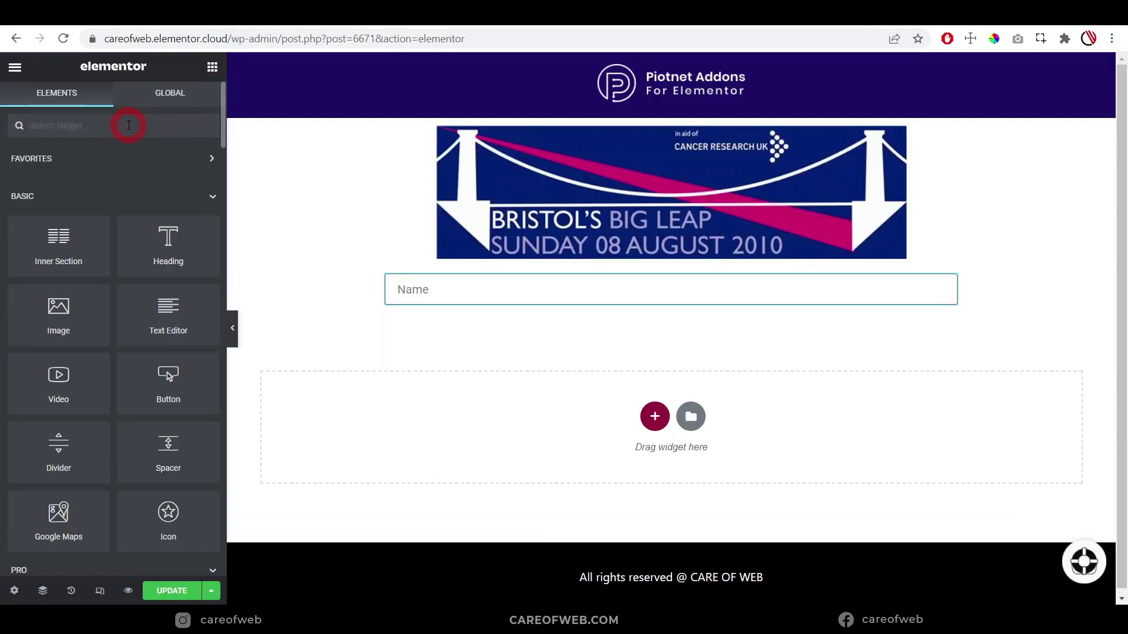
Add the Field widget to Favorites and place a new field below Name
{"action": "left_click", "coordinate": [129, 125]}
{"action": "type", "text": "field"}
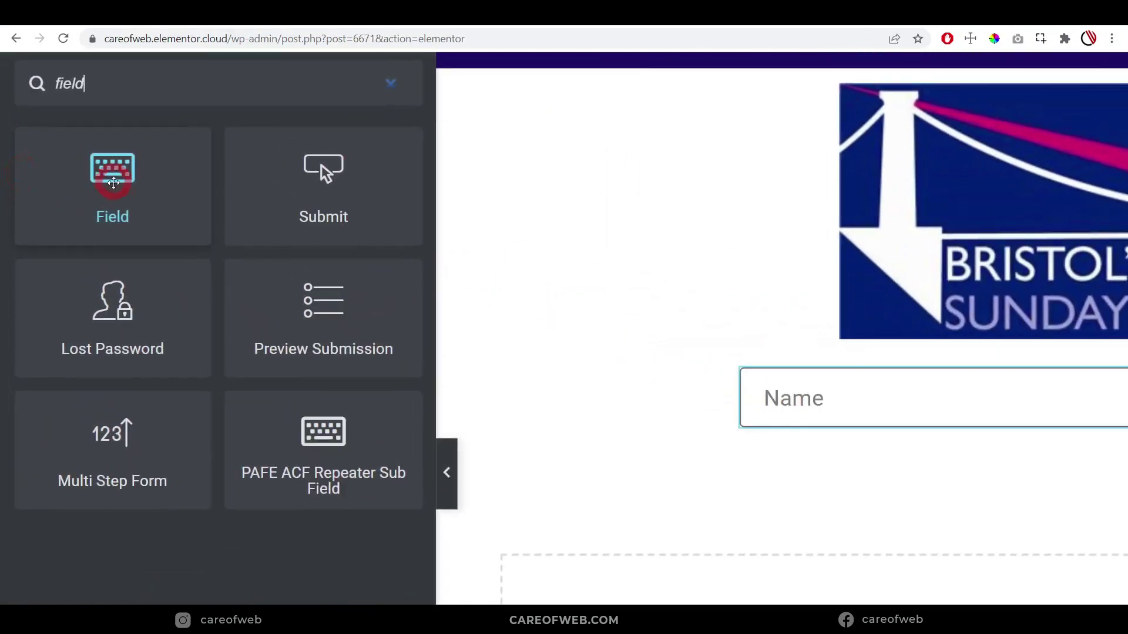
{"action": "right_click", "coordinate": [163, 236]}
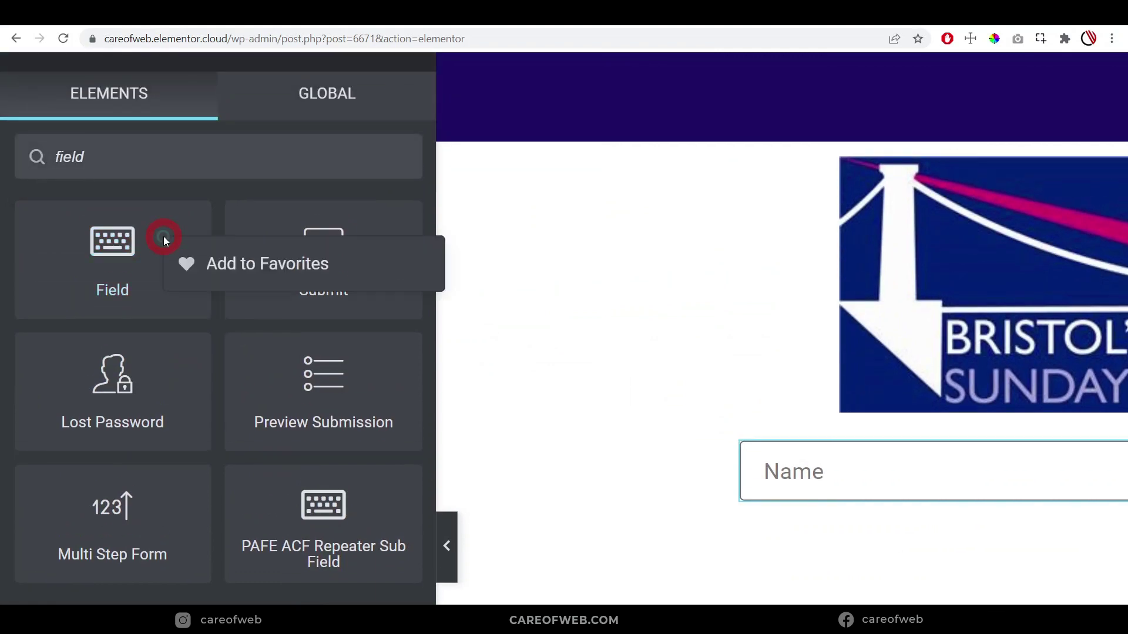
{"action": "left_click", "coordinate": [228, 264]}
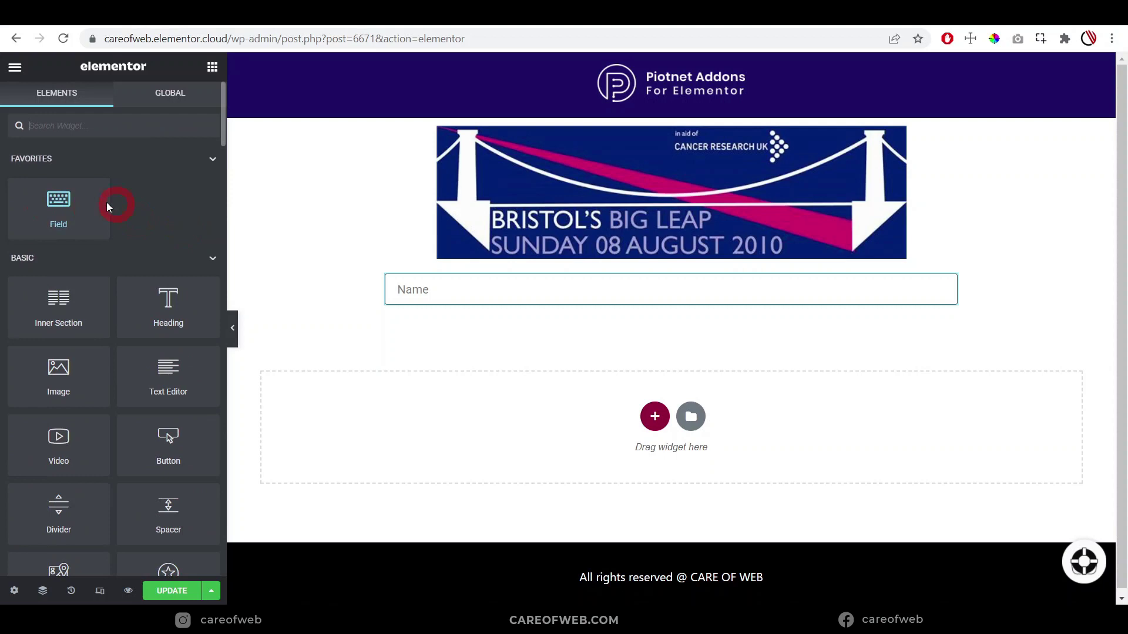
{"action": "left_click_drag", "start_coordinate": [55, 207], "coordinate": [539, 294]}
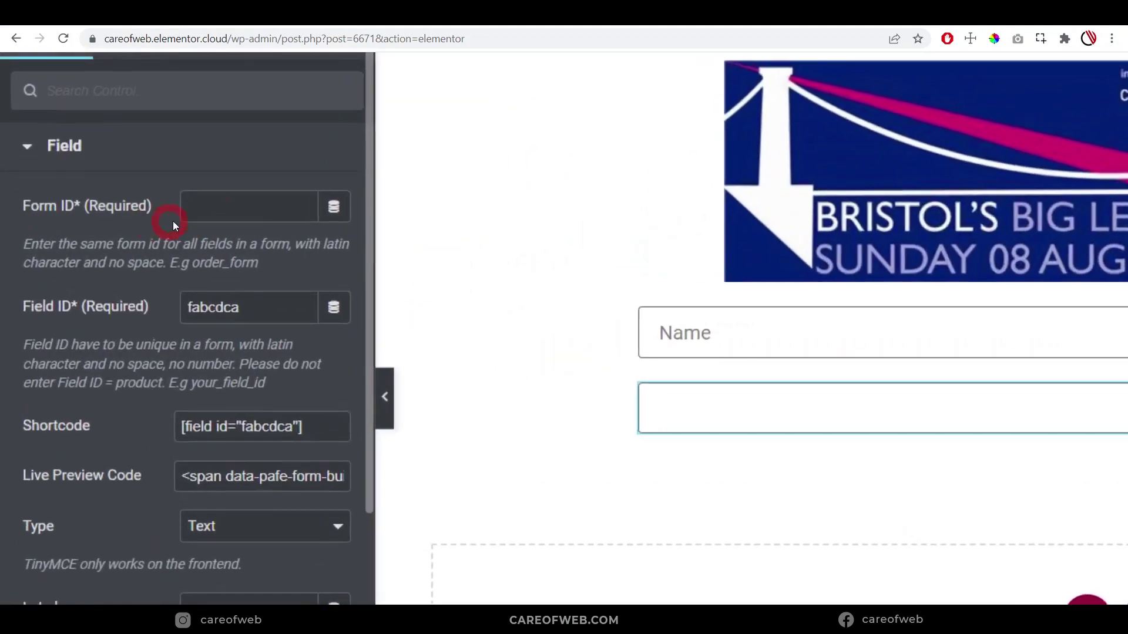
Set the new field's form ID to pdfform and field ID to address
{"action": "left_click", "coordinate": [138, 211]}
{"action": "left_click", "coordinate": [224, 203]}
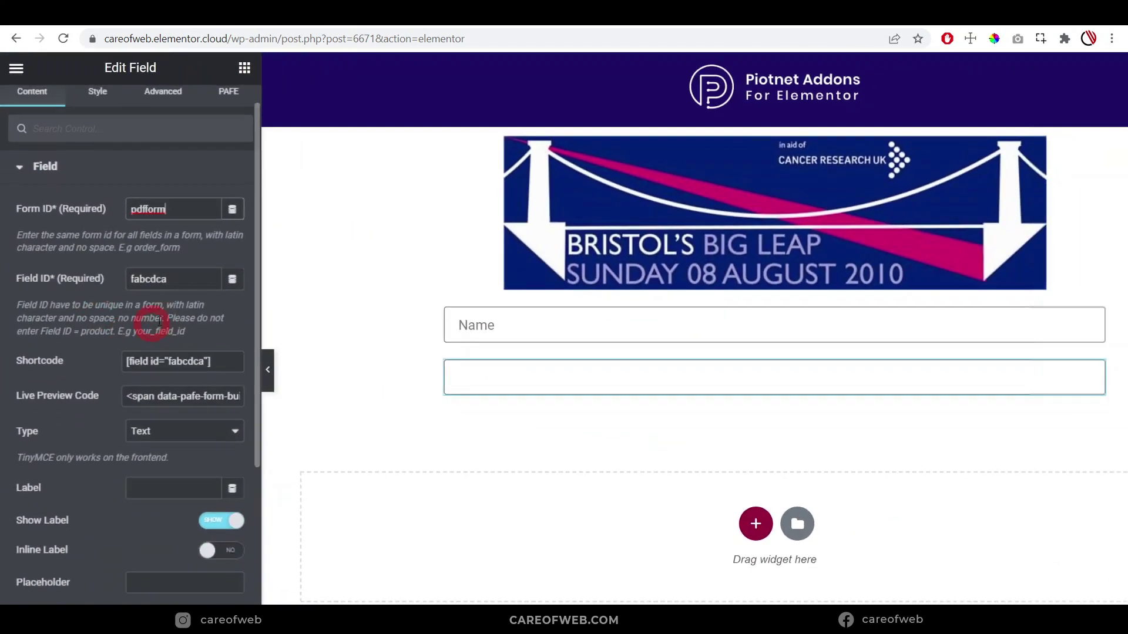
{"action": "left_click", "coordinate": [261, 323]}
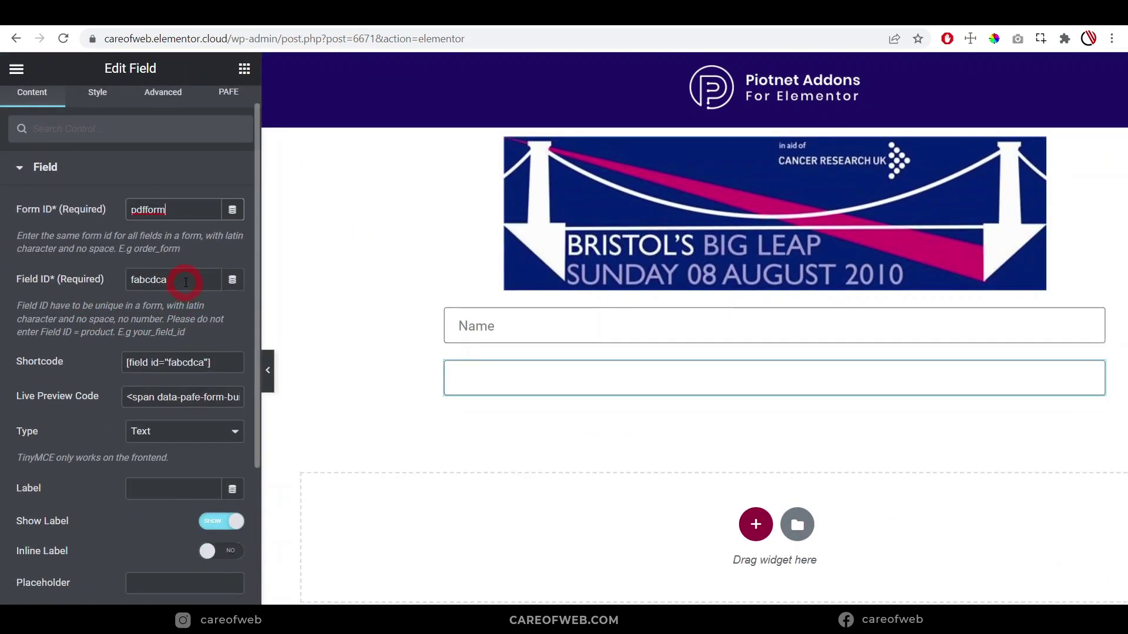
{"action": "left_click_drag", "start_coordinate": [185, 283], "coordinate": [89, 287]}
{"action": "key", "text": "BackSpace"}
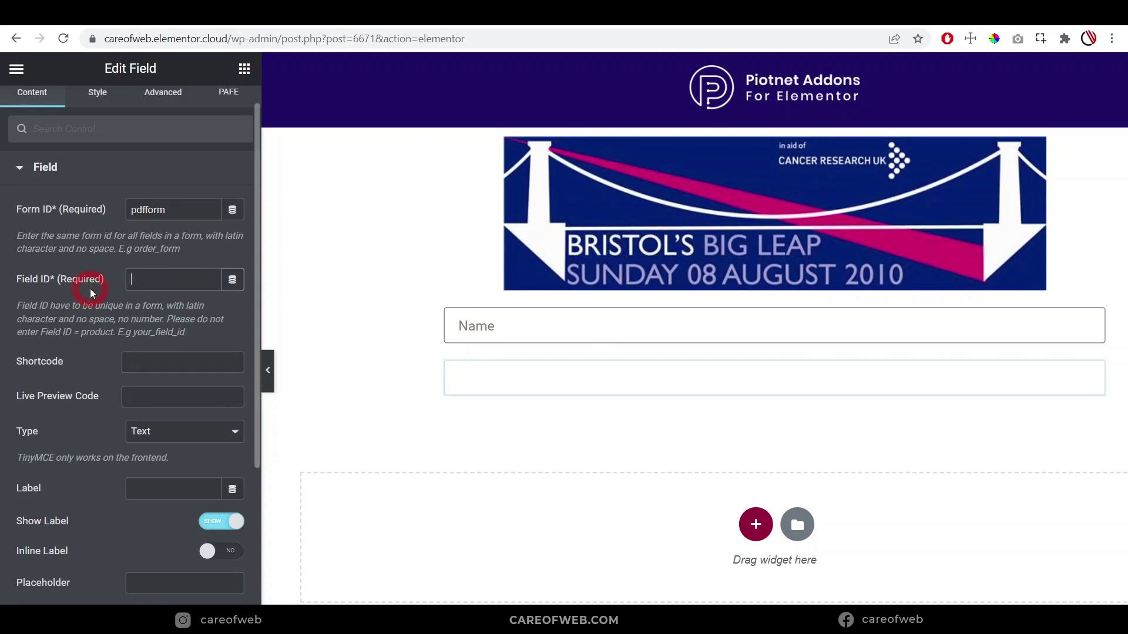
{"action": "type", "text": "address"}
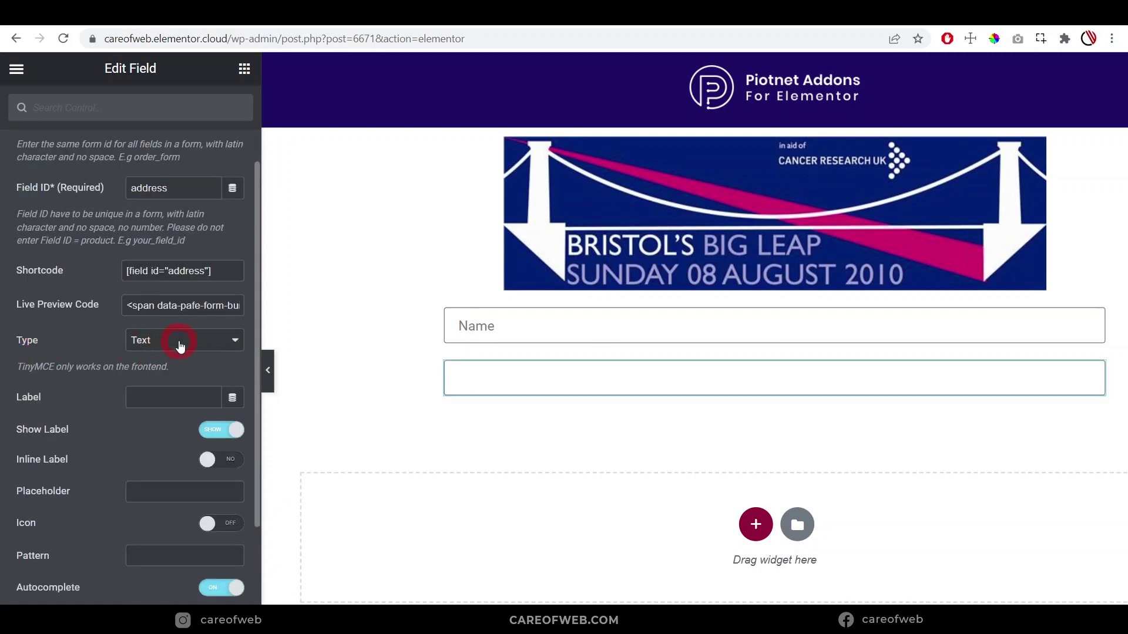
Label the field Address and hide the label
{"action": "left_click", "coordinate": [166, 396]}
{"action": "type", "text": "Address"}
{"action": "scroll", "coordinate": [88, 364], "scroll_direction": "down", "scroll_amount": 2}
{"action": "left_click", "coordinate": [214, 341]}
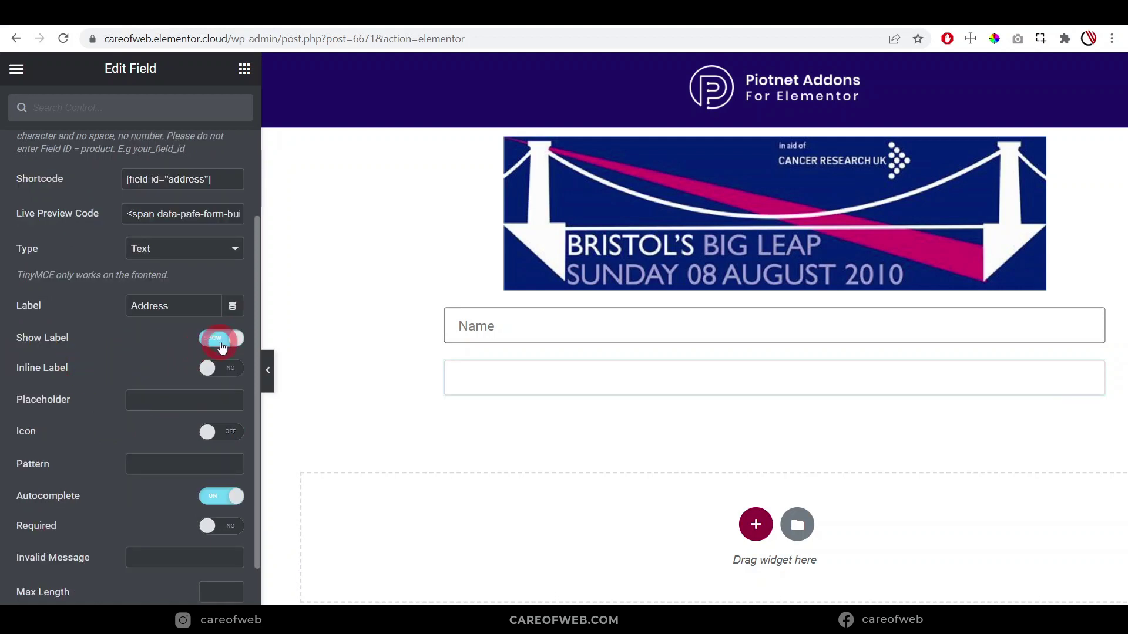
Give the Address field an Address placeholder and a required mark
{"action": "left_click", "coordinate": [152, 398]}
{"action": "type", "text": "Address"}
{"action": "scroll", "coordinate": [177, 423], "scroll_direction": "down", "scroll_amount": 4}
{"action": "left_click", "coordinate": [202, 444]}
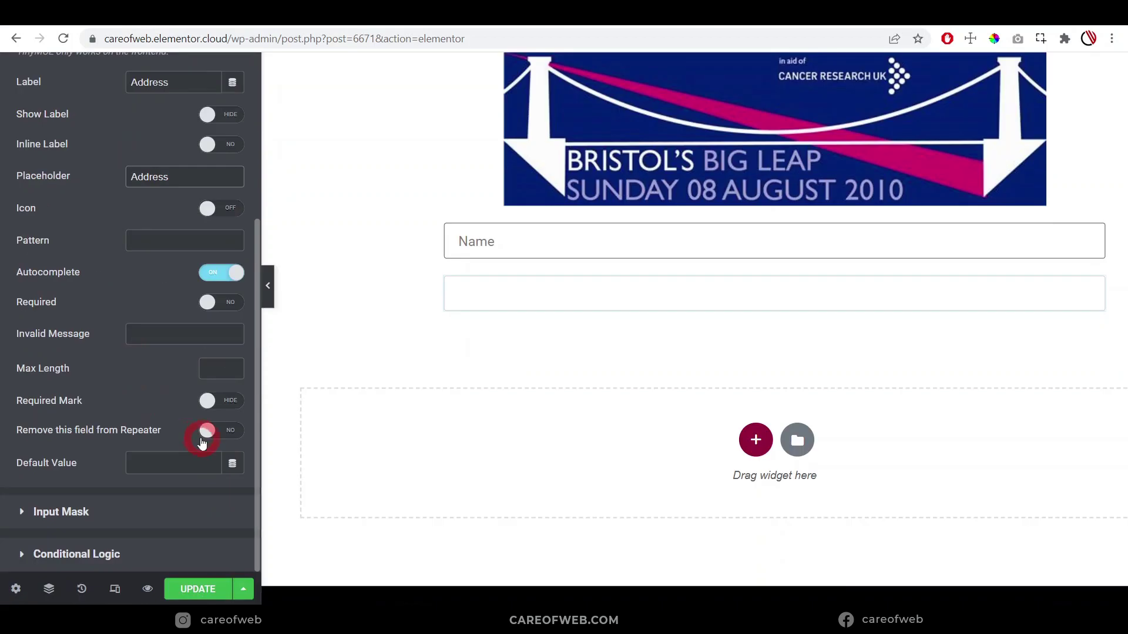
{"action": "left_click", "coordinate": [218, 402]}
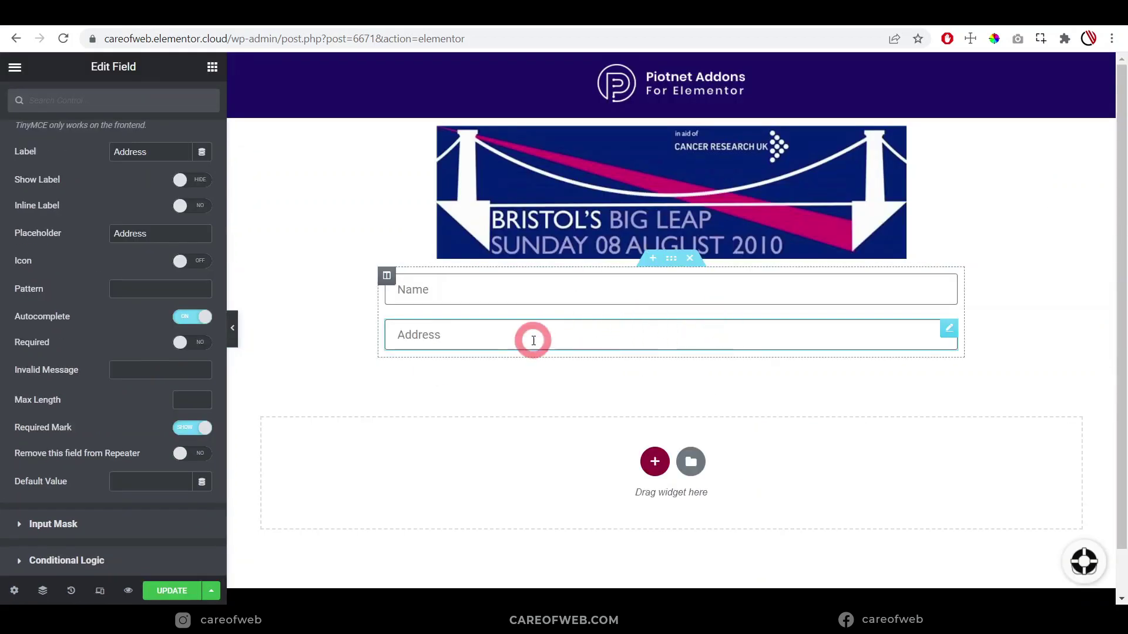
{"action": "left_click", "coordinate": [625, 333]}
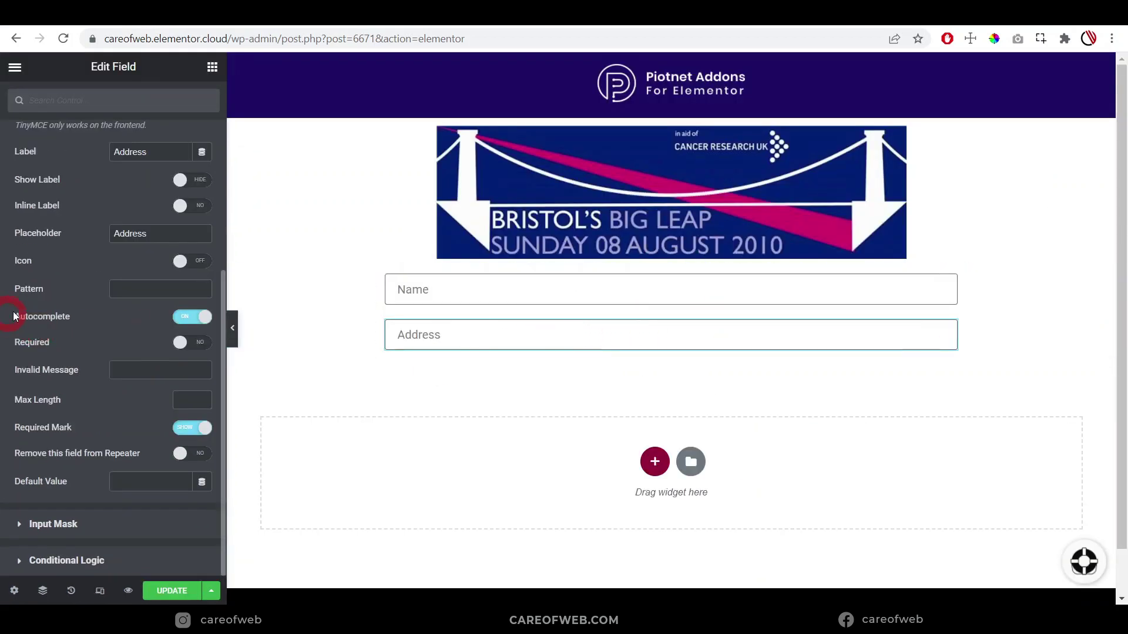
{"action": "scroll", "coordinate": [18, 316], "scroll_direction": "up", "scroll_amount": 5}
{"action": "left_click", "coordinate": [738, 31]}
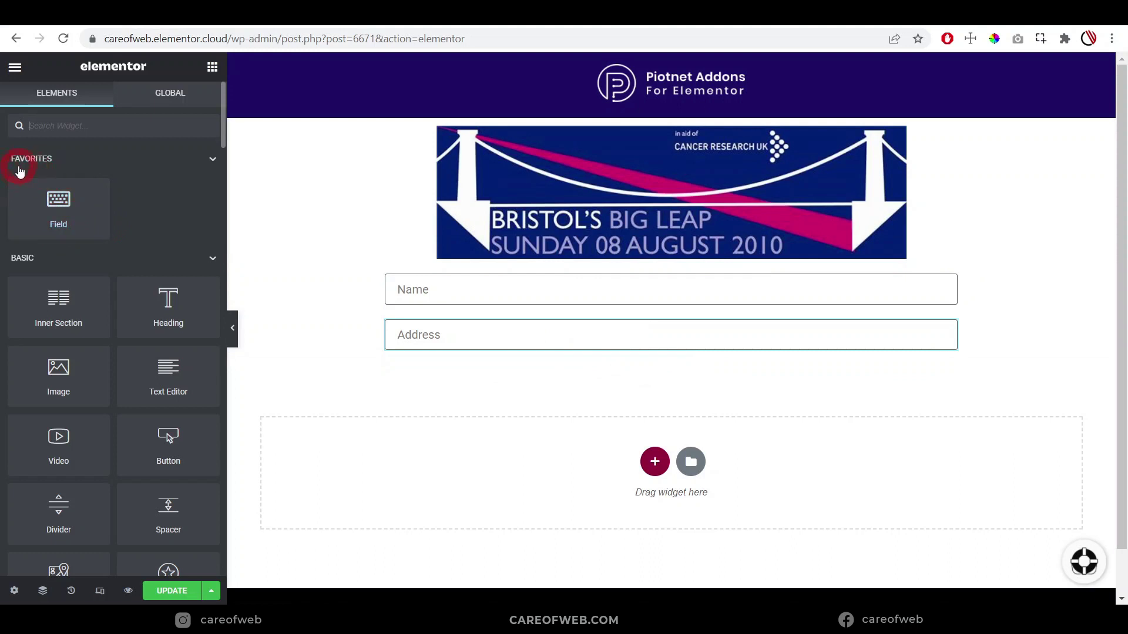
Place a new field below Address with field ID postcode
{"action": "left_click_drag", "start_coordinate": [60, 204], "coordinate": [487, 348]}
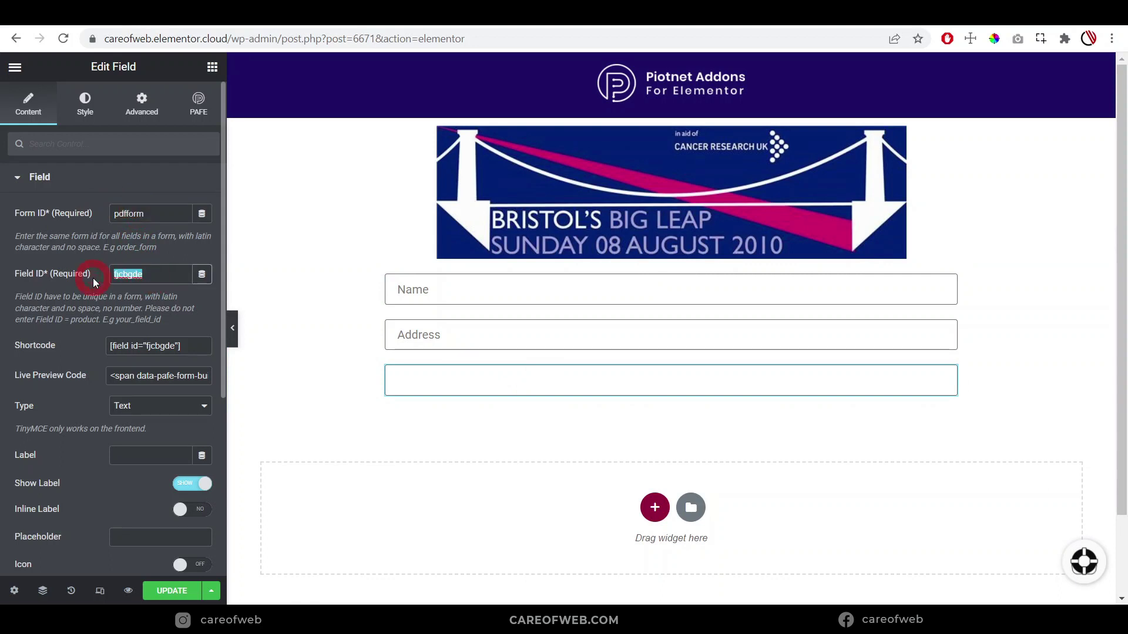
{"action": "type", "text": "postcode"}
{"action": "left_click", "coordinate": [49, 405]}
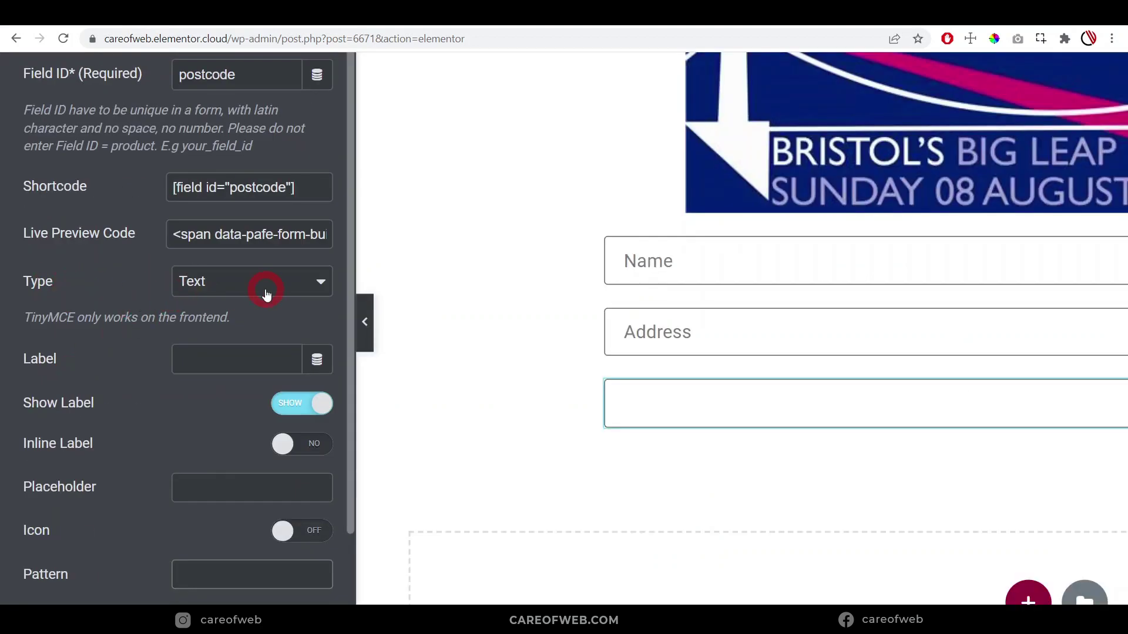
{"action": "scroll", "coordinate": [262, 284], "scroll_direction": "down", "scroll_amount": 3}
{"action": "scroll", "coordinate": [236, 227], "scroll_direction": "up", "scroll_amount": 2}
Label it Post Code with the label hidden, and begin the placeholder
{"action": "left_click", "coordinate": [225, 265]}
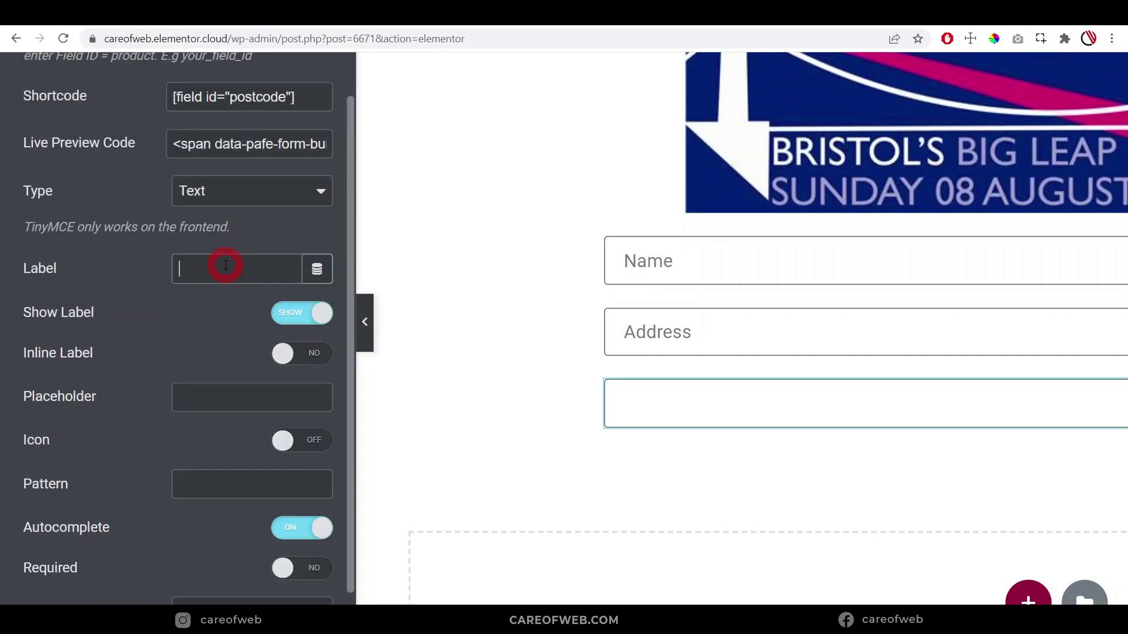
{"action": "type", "text": "Post Code"}
{"action": "left_click", "coordinate": [285, 313]}
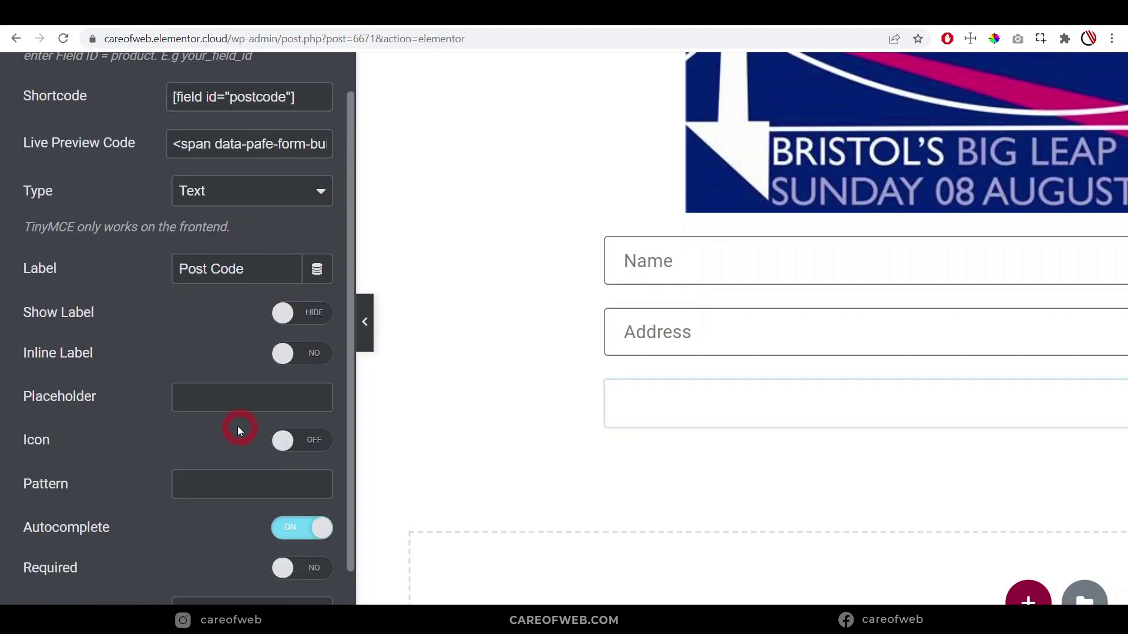
{"action": "left_click", "coordinate": [228, 392]}
Show the required mark on the Post Code field, then review the PDF's Age line
{"action": "type", "text": "Pos"}
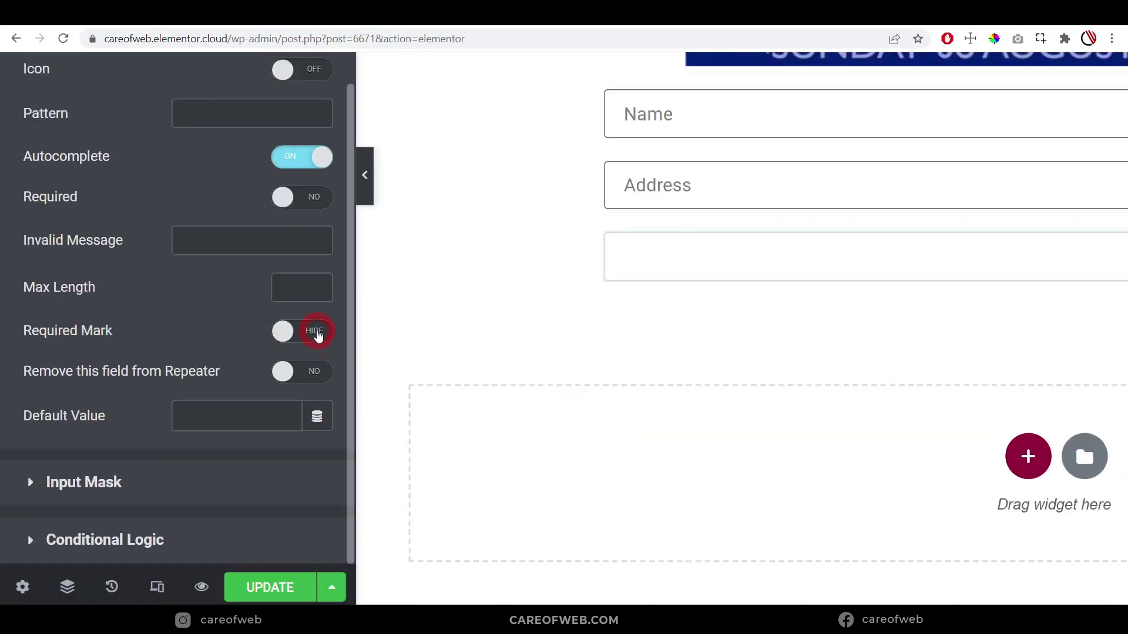
{"action": "left_click", "coordinate": [315, 330]}
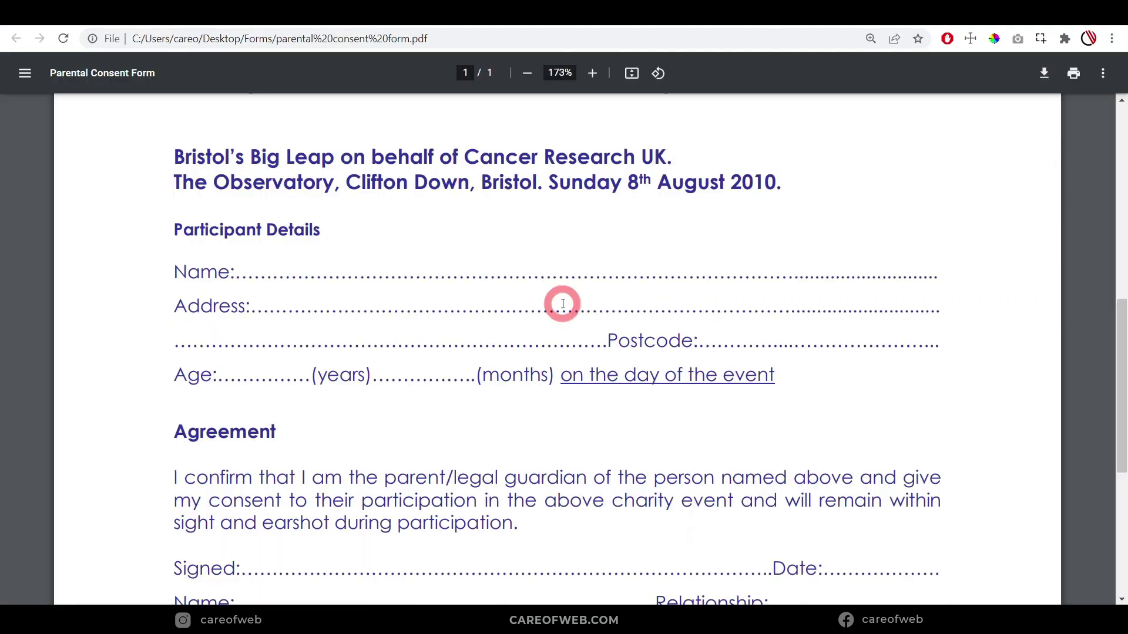
{"action": "scroll", "coordinate": [563, 304], "scroll_direction": "down", "scroll_amount": 1}
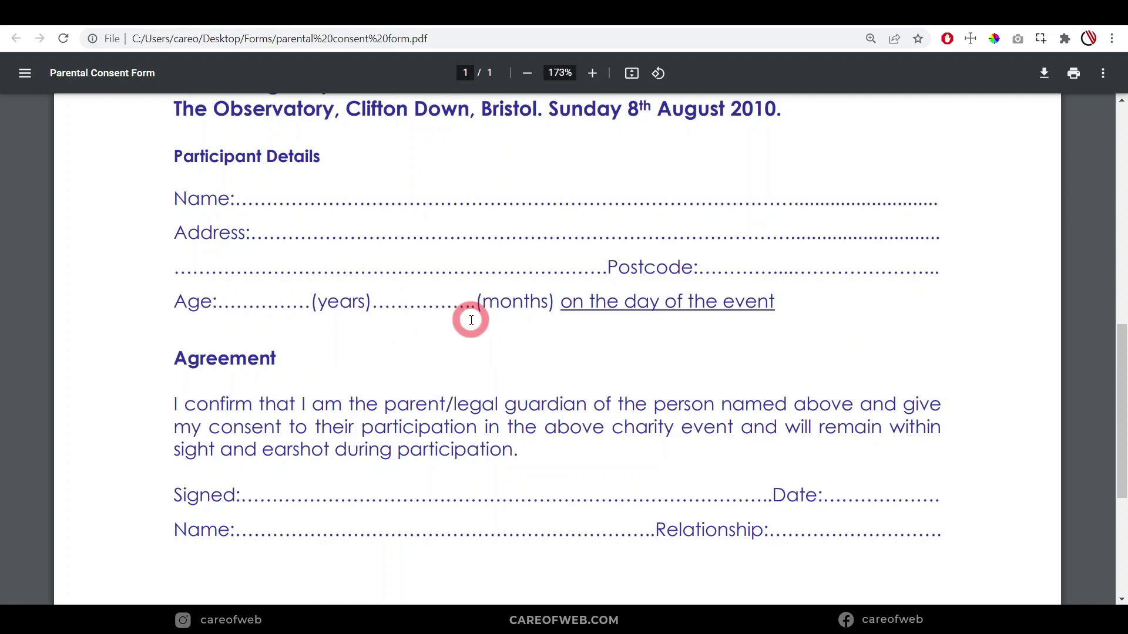
{"action": "scroll", "coordinate": [471, 320], "scroll_direction": "up", "scroll_amount": 2}
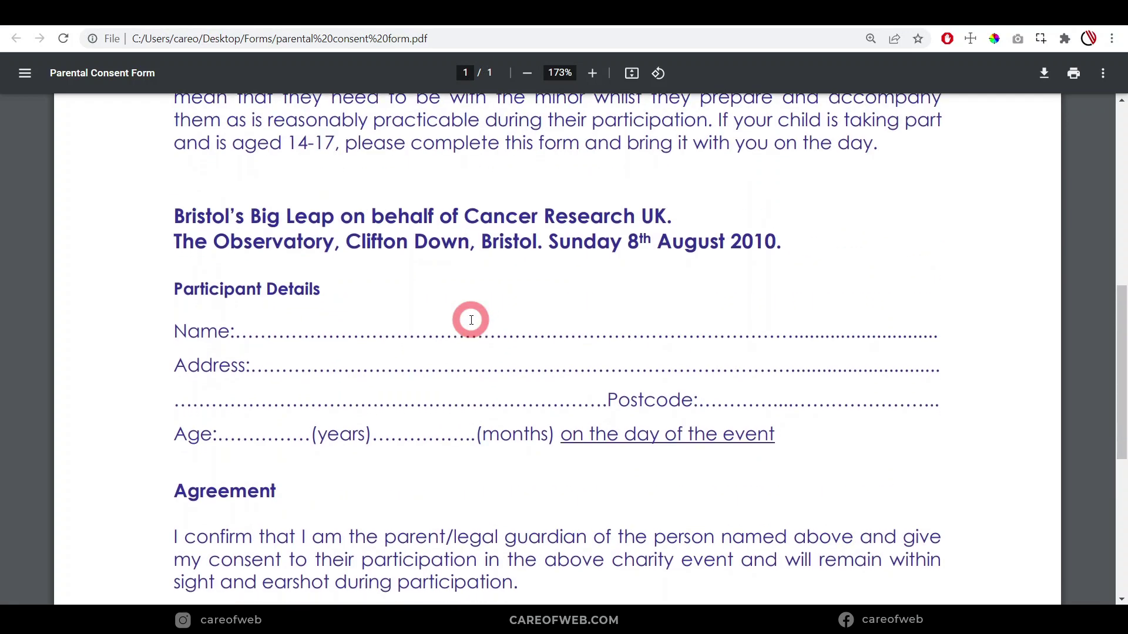
{"action": "scroll", "coordinate": [469, 318], "scroll_direction": "down", "scroll_amount": 1}
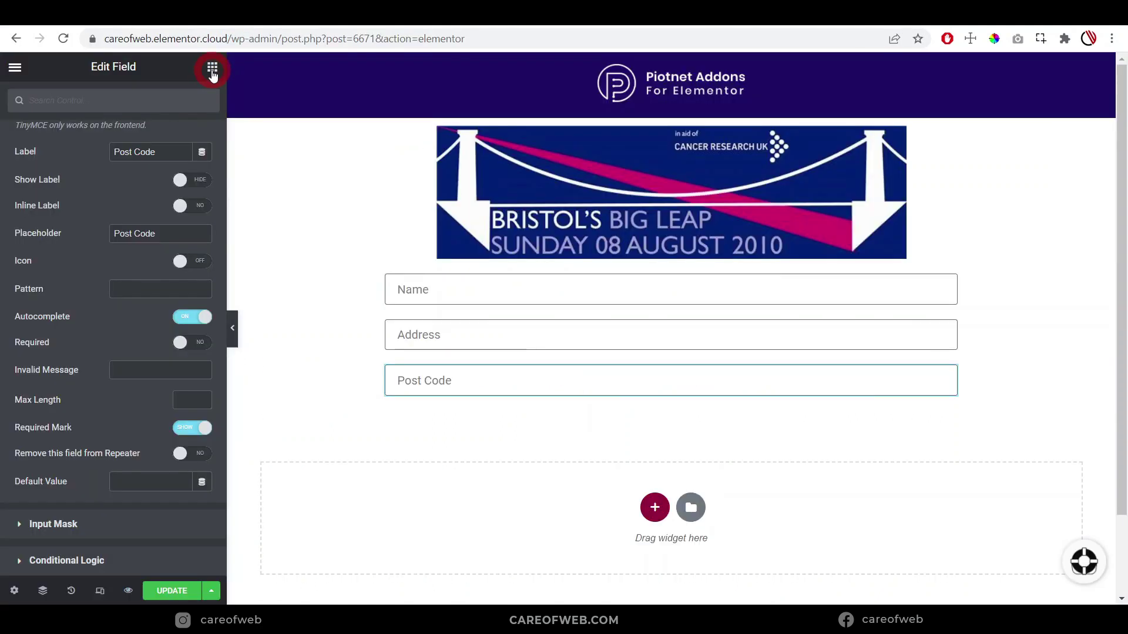
Insert an inner section below Post Code and duplicate its columns to make four
{"action": "left_click", "coordinate": [212, 69]}
{"action": "left_click_drag", "start_coordinate": [57, 312], "coordinate": [475, 388]}
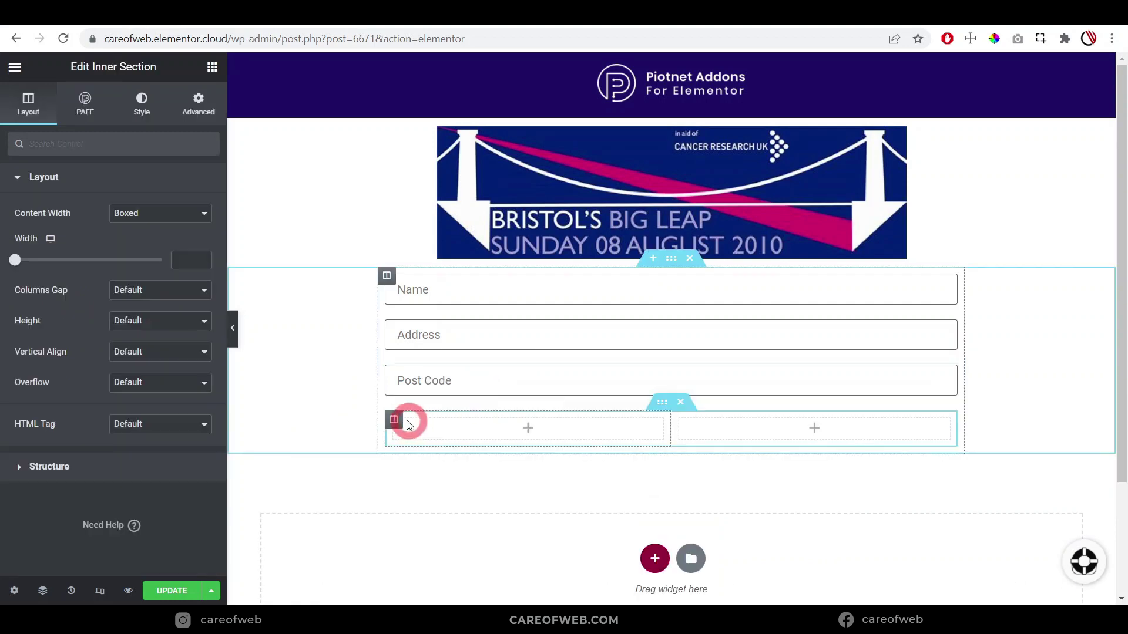
{"action": "right_click", "coordinate": [394, 421]}
{"action": "left_click", "coordinate": [411, 414]}
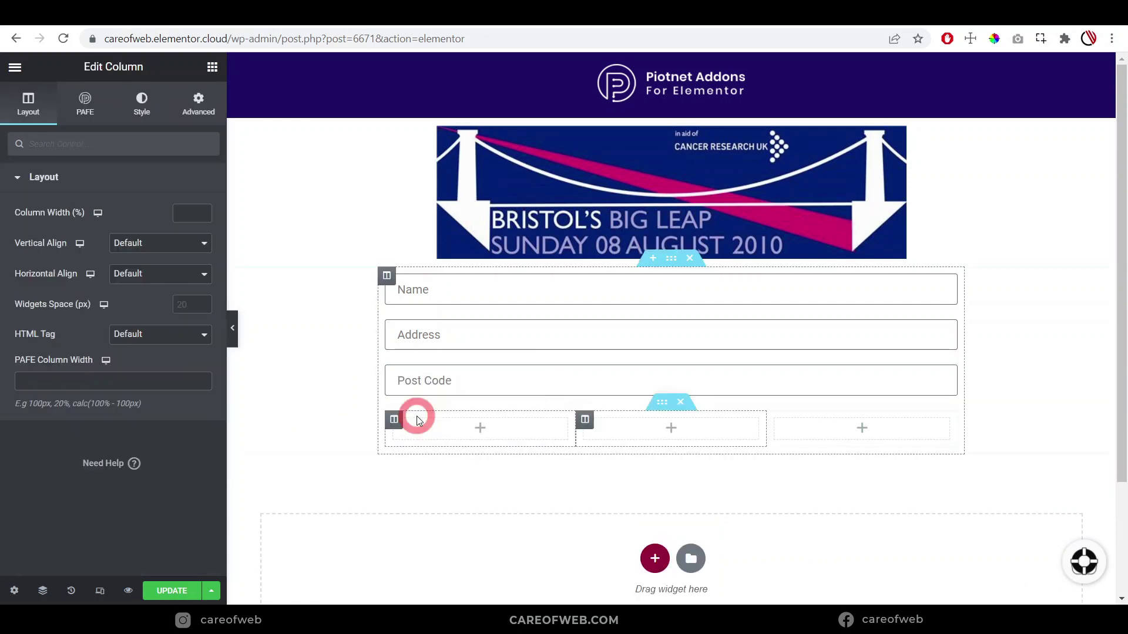
{"action": "right_click", "coordinate": [589, 424]}
{"action": "left_click", "coordinate": [616, 419]}
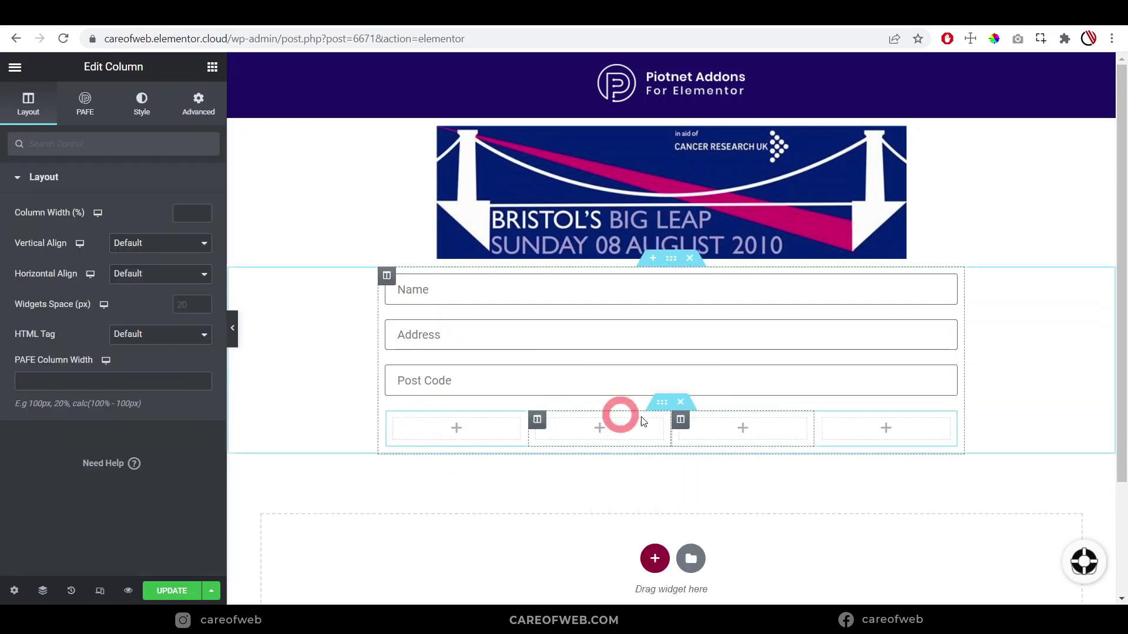
Add an 'Age' heading in the first column at size 12, lighter weight, grey Text colour
{"action": "left_click", "coordinate": [895, 430]}
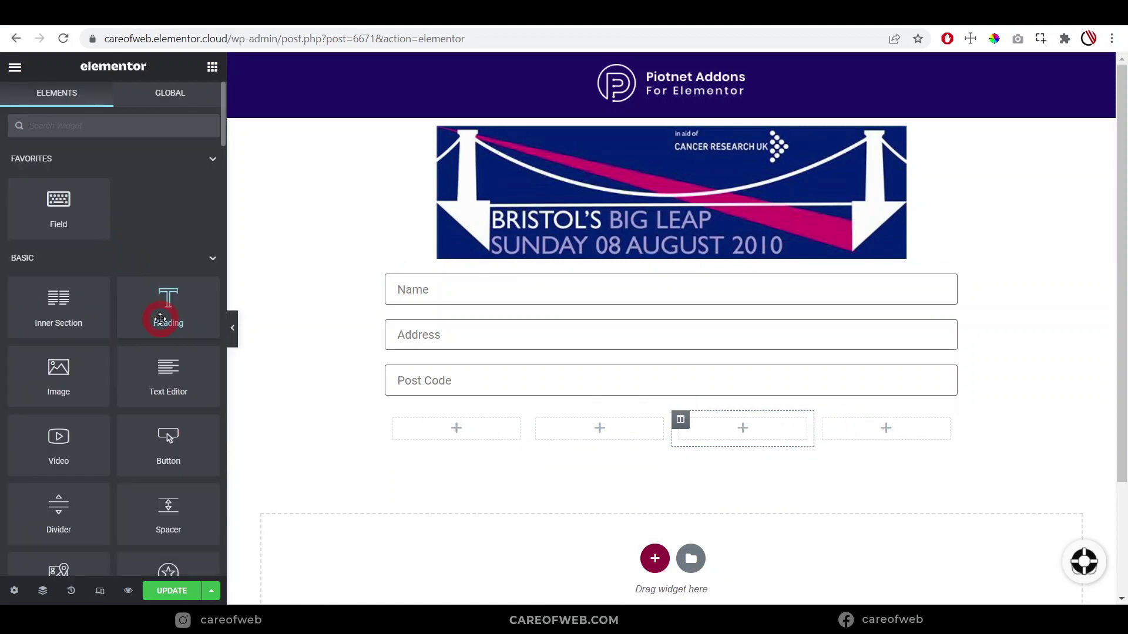
{"action": "left_click_drag", "start_coordinate": [160, 311], "coordinate": [426, 423]}
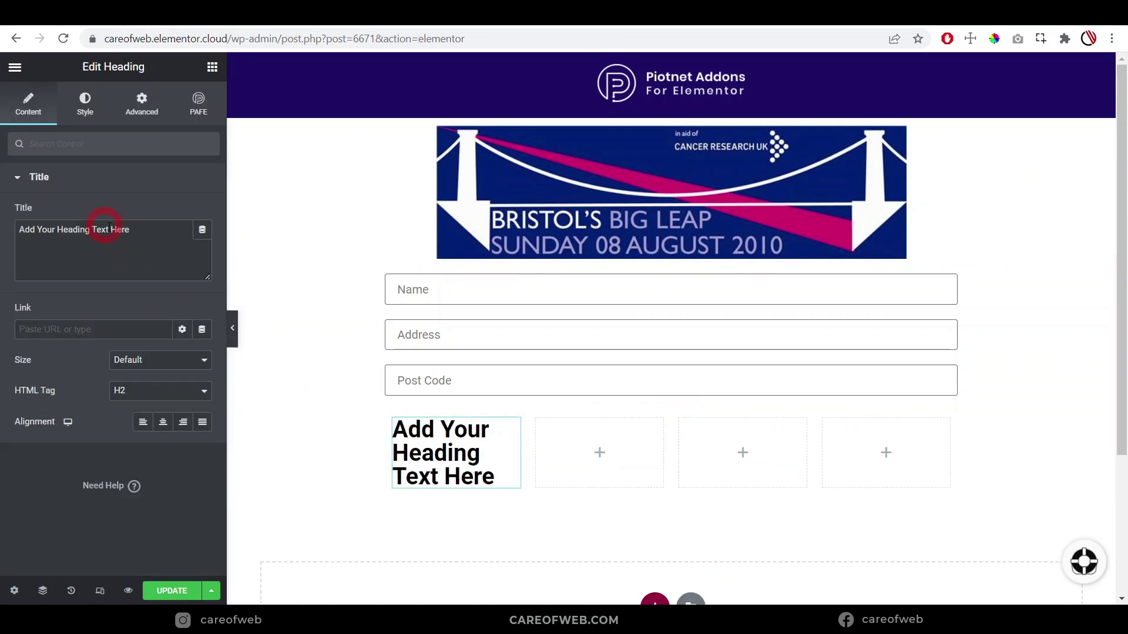
{"action": "left_click_drag", "start_coordinate": [139, 232], "coordinate": [8, 227]}
{"action": "type", "text": "Age"}
{"action": "left_click", "coordinate": [85, 106]}
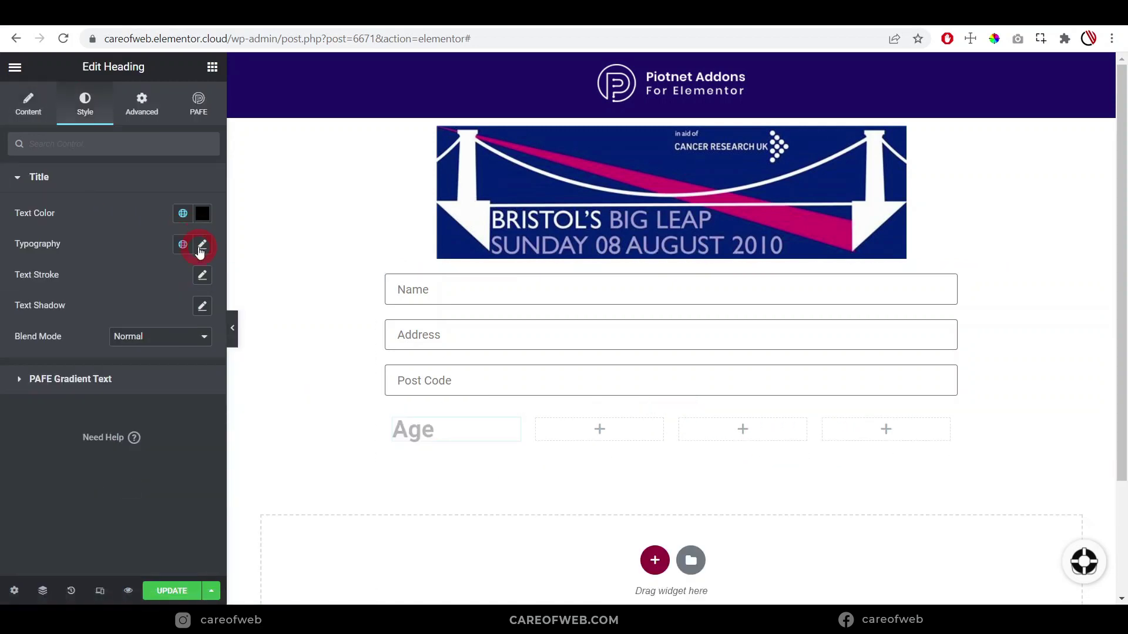
{"action": "left_click", "coordinate": [203, 245]}
{"action": "left_click", "coordinate": [175, 360]}
{"action": "type", "text": "12"}
{"action": "left_click", "coordinate": [154, 390]}
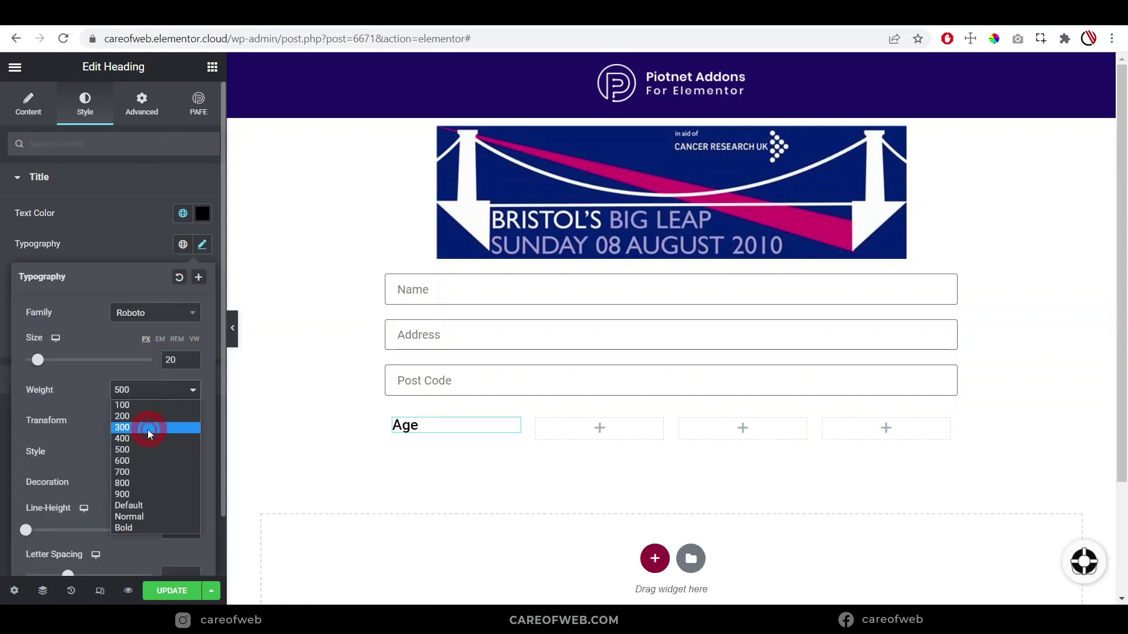
{"action": "left_click", "coordinate": [144, 443]}
{"action": "left_click", "coordinate": [183, 213]}
{"action": "left_click", "coordinate": [58, 332]}
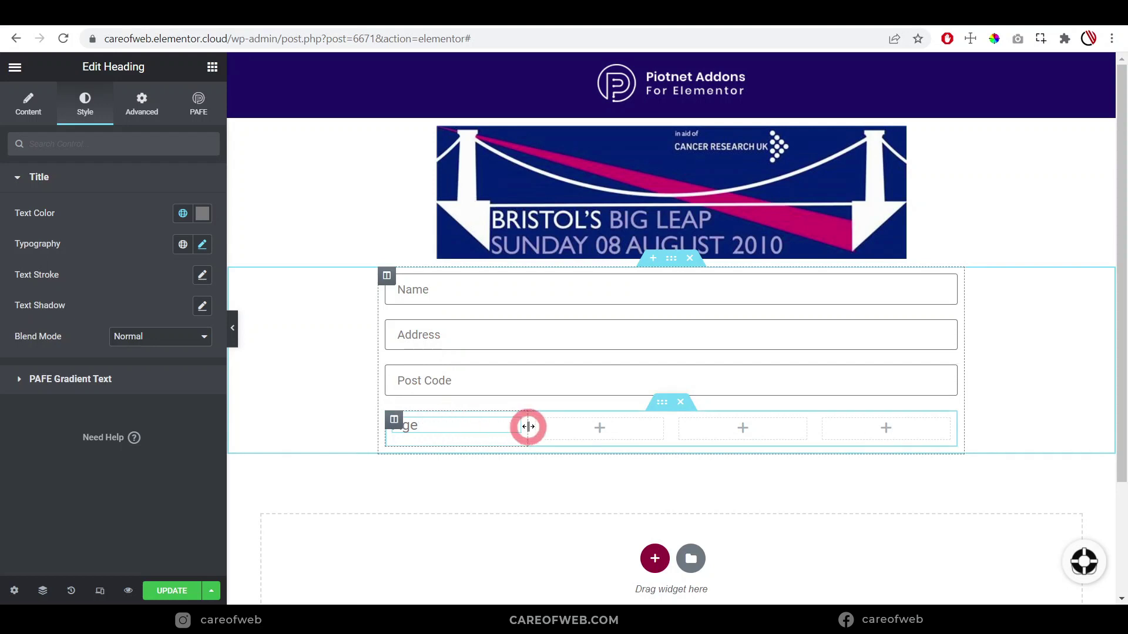
Vertically centre the Age column and paste its style onto the next two columns
{"action": "left_click", "coordinate": [394, 419]}
{"action": "left_click", "coordinate": [154, 243]}
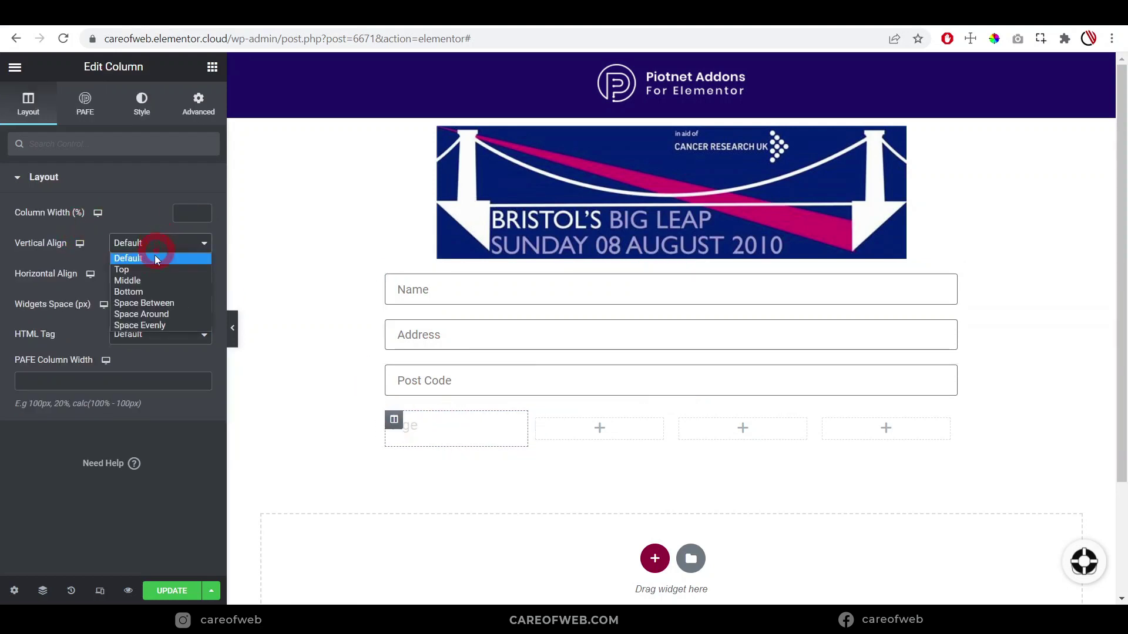
{"action": "left_click", "coordinate": [144, 282]}
{"action": "right_click", "coordinate": [394, 419]}
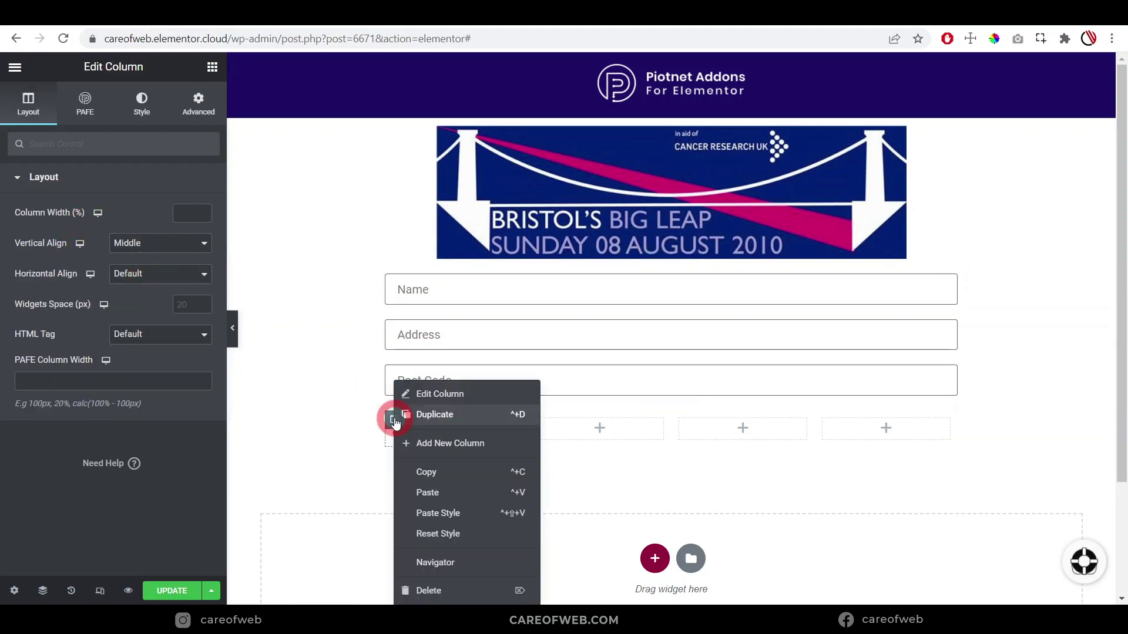
{"action": "left_click", "coordinate": [427, 472]}
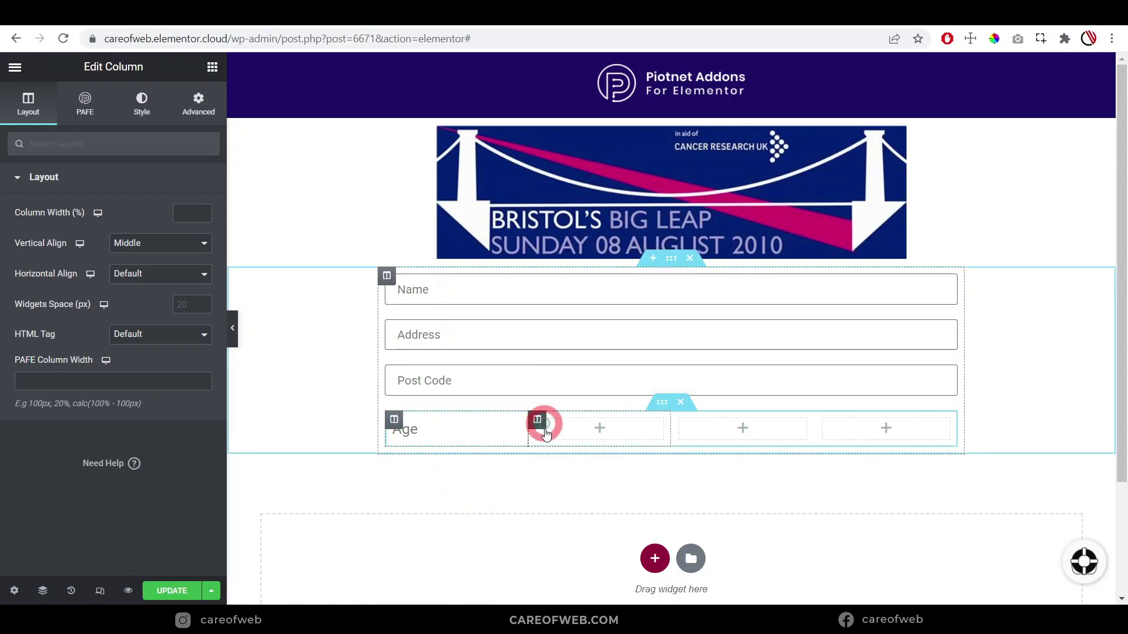
{"action": "left_click", "coordinate": [599, 427]}
{"action": "right_click", "coordinate": [682, 421]}
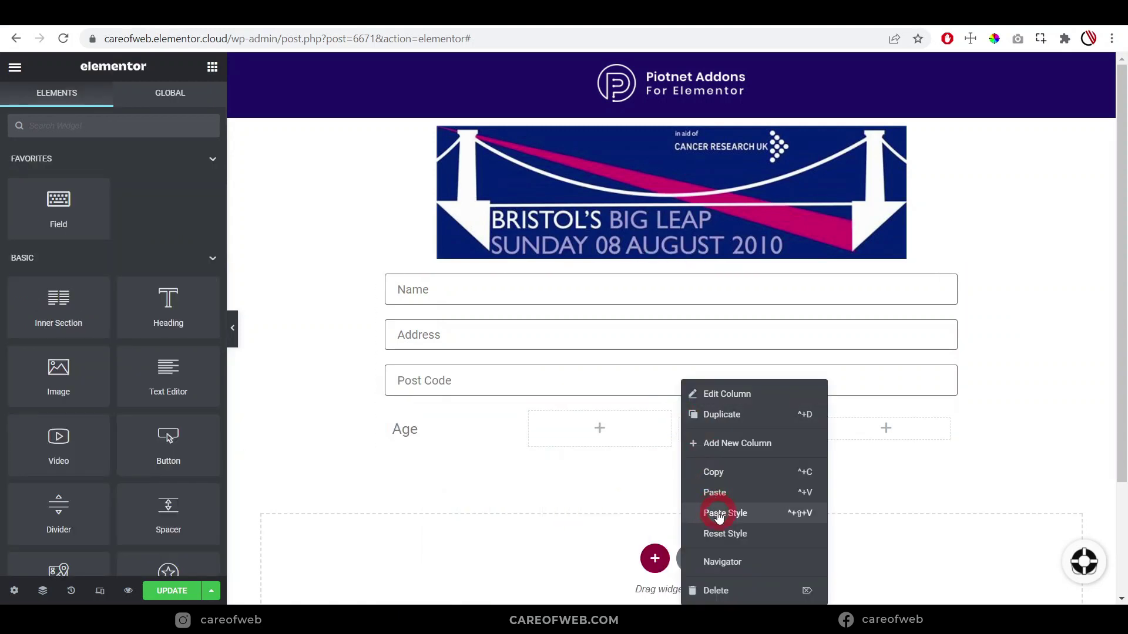
{"action": "left_click", "coordinate": [718, 515]}
{"action": "right_click", "coordinate": [814, 418]}
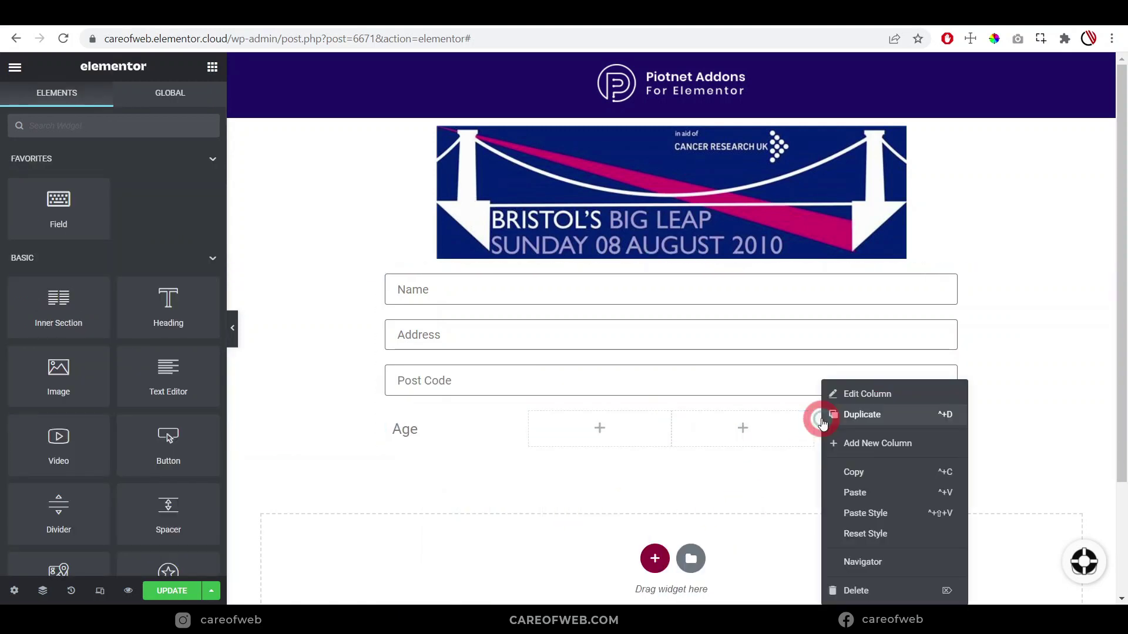
{"action": "left_click", "coordinate": [861, 515]}
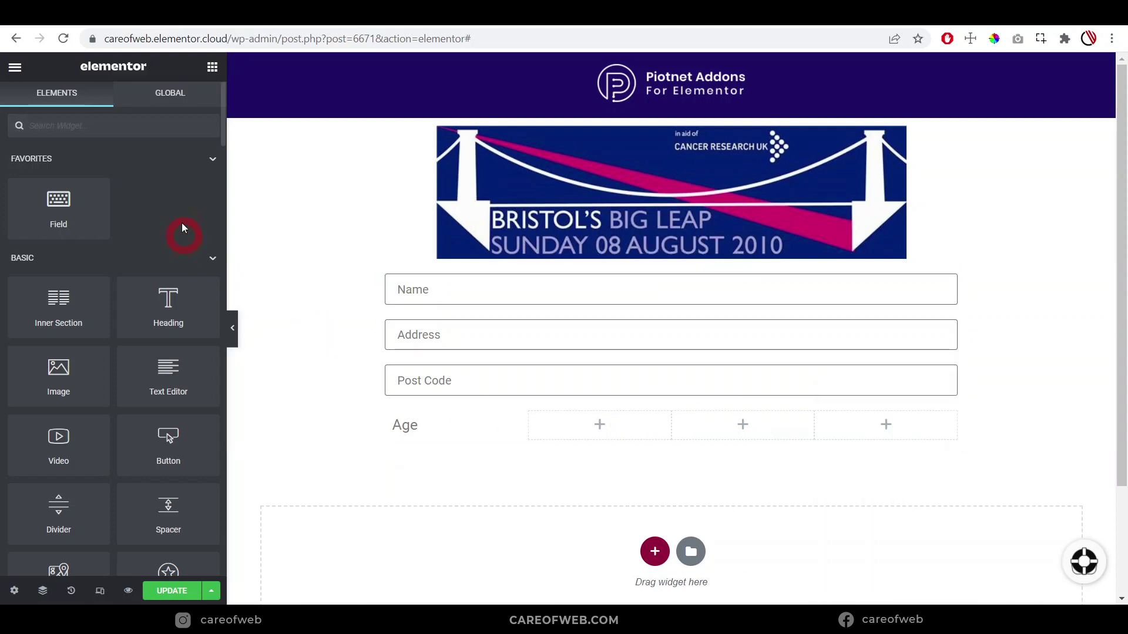
Add a form field beside the Age heading with field ID 'age'
{"action": "left_click_drag", "start_coordinate": [63, 209], "coordinate": [646, 427]}
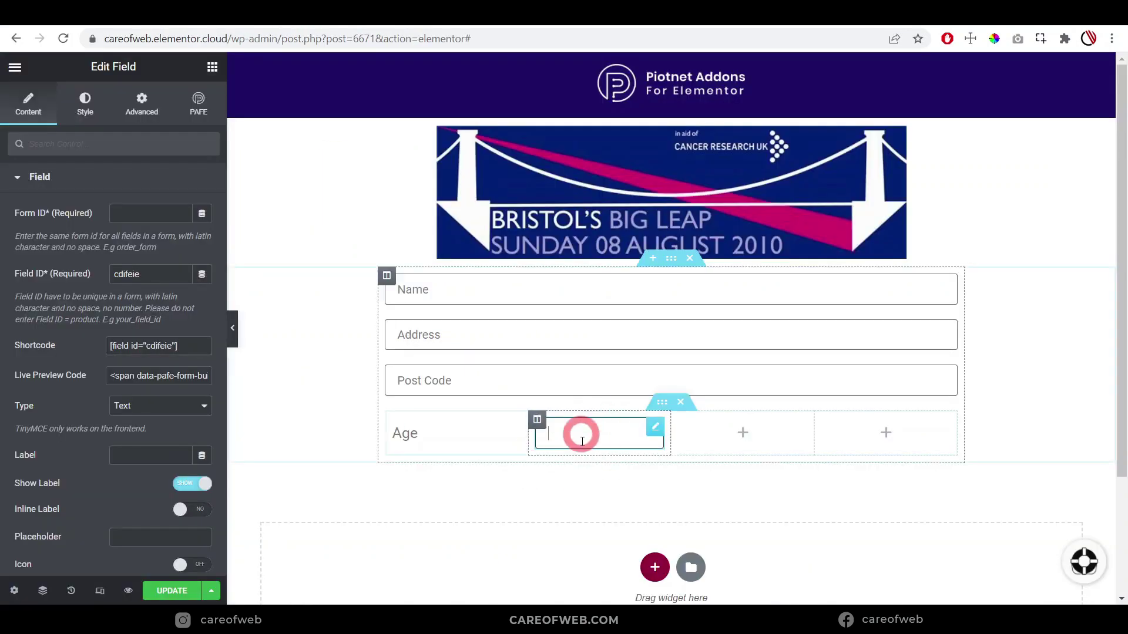
{"action": "left_click", "coordinate": [584, 428]}
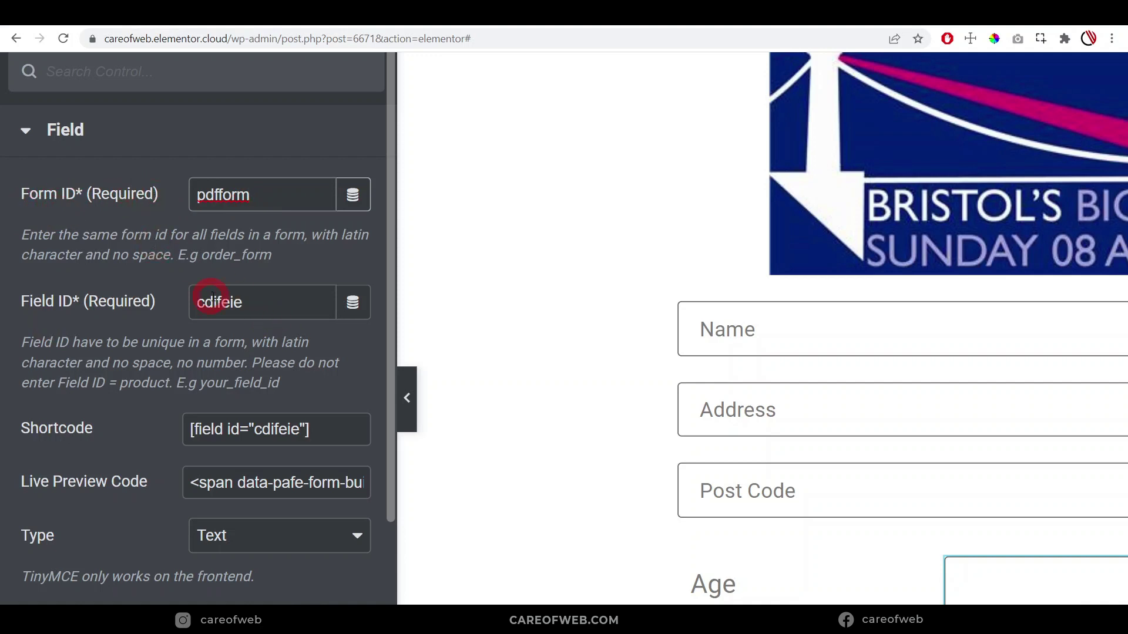
{"action": "left_click_drag", "start_coordinate": [276, 301], "coordinate": [115, 305]}
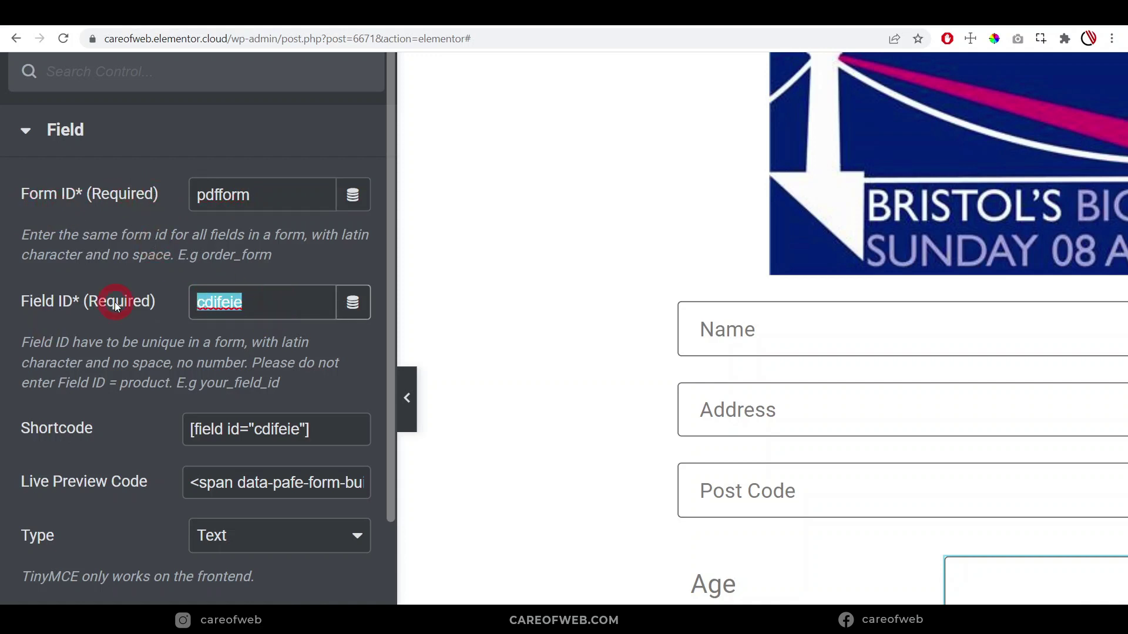
{"action": "type", "text": "age"}
{"action": "scroll", "coordinate": [114, 302], "scroll_direction": "down", "scroll_amount": 3}
{"action": "key", "text": "ctrl+minus"}
{"action": "key", "text": "ctrl+minus"}
{"action": "key", "text": "ctrl+minus"}
{"action": "key", "text": "ctrl+minus"}
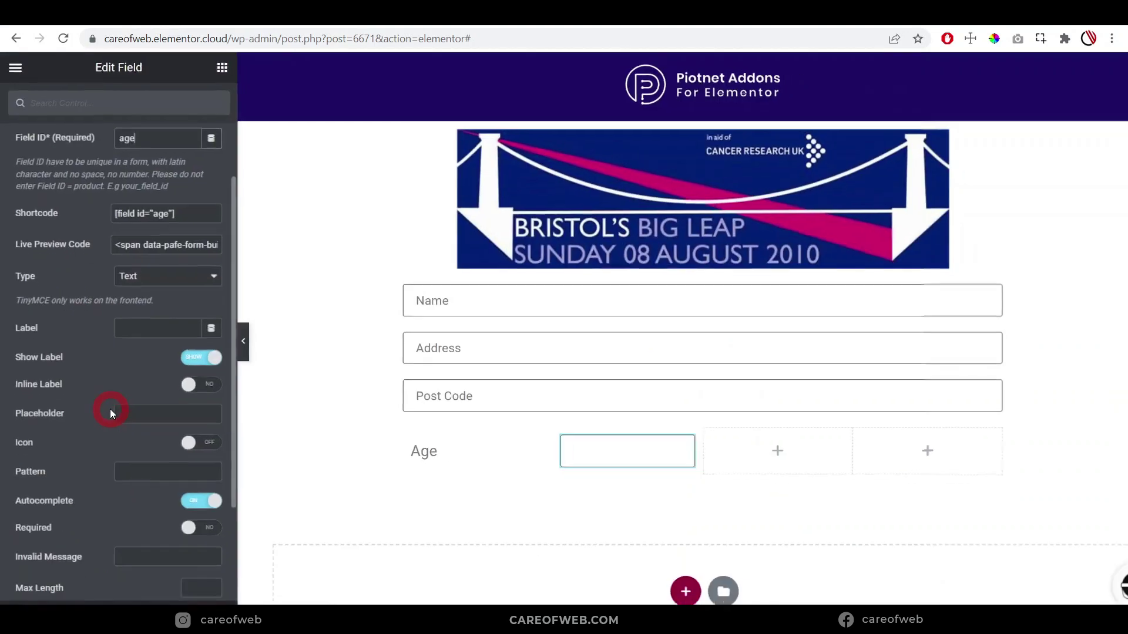
{"action": "key", "text": "ctrl+minus"}
{"action": "key", "text": "ctrl+minus"}
Make it a Number field labelled 'Years', label hidden, with placeholder 'Years'
{"action": "left_click", "coordinate": [168, 274]}
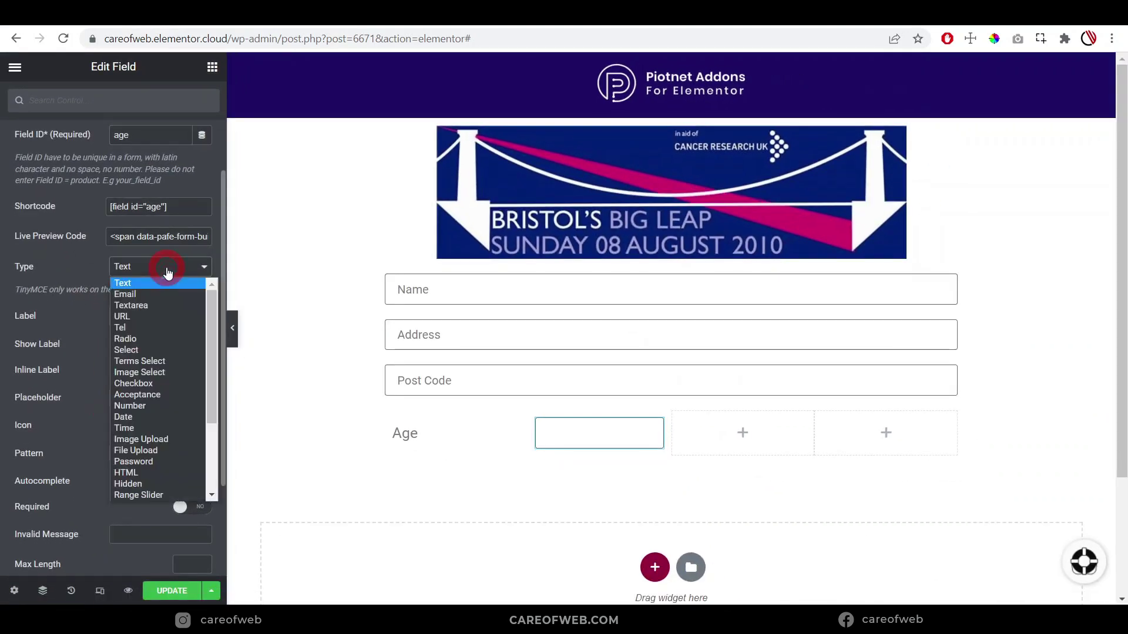
{"action": "left_click", "coordinate": [144, 405]}
{"action": "left_click", "coordinate": [132, 317]}
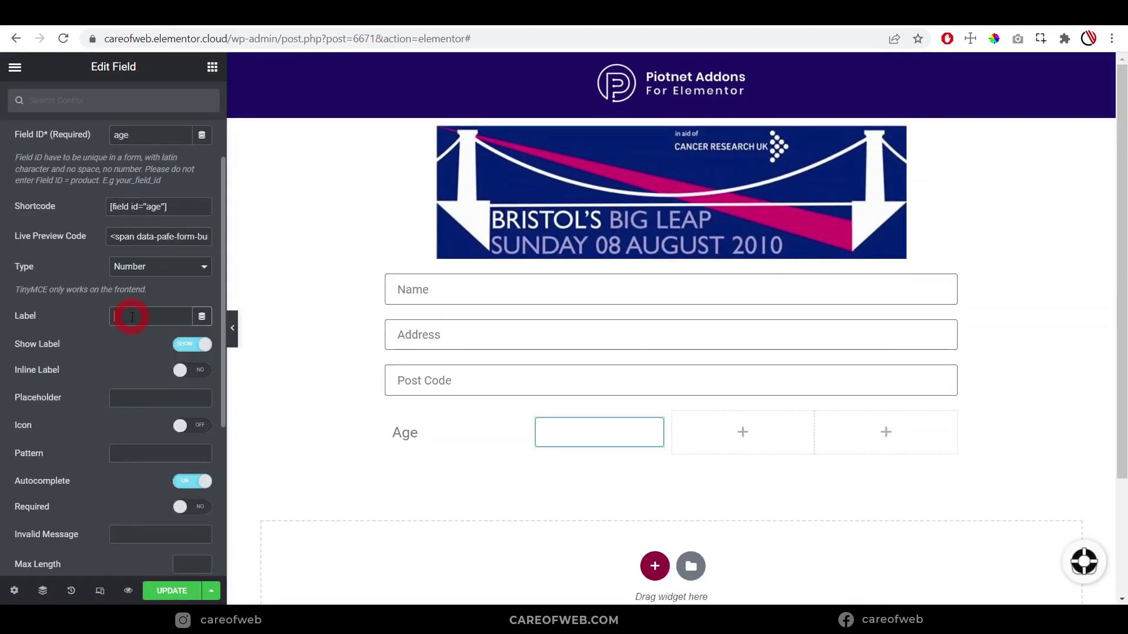
{"action": "type", "text": "Years"}
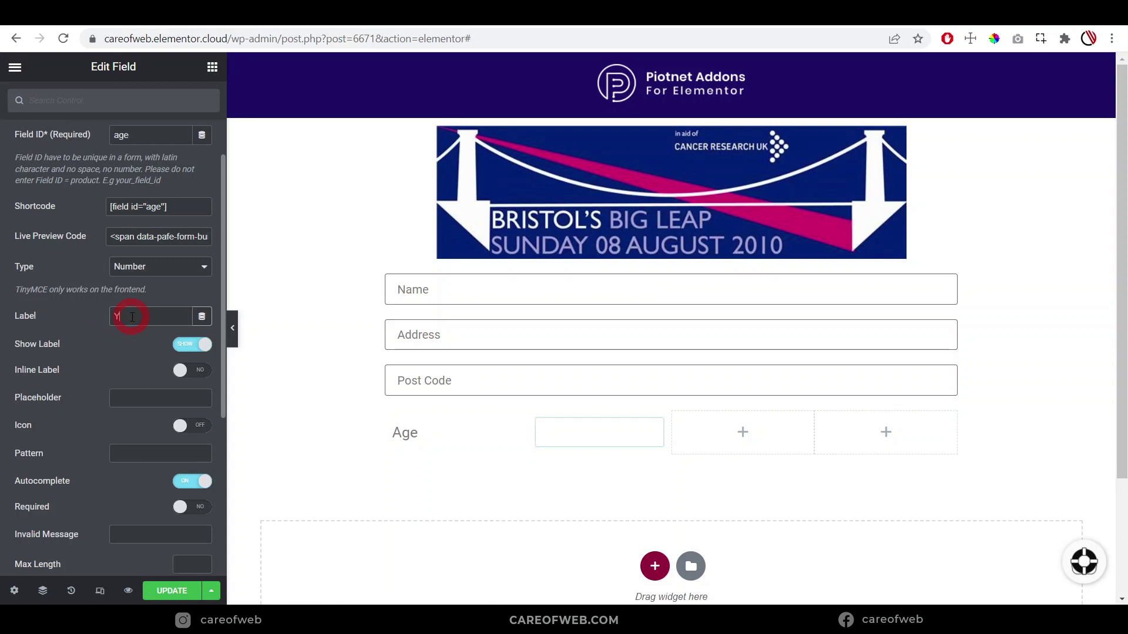
{"action": "left_click", "coordinate": [118, 435]}
{"action": "left_click", "coordinate": [151, 392]}
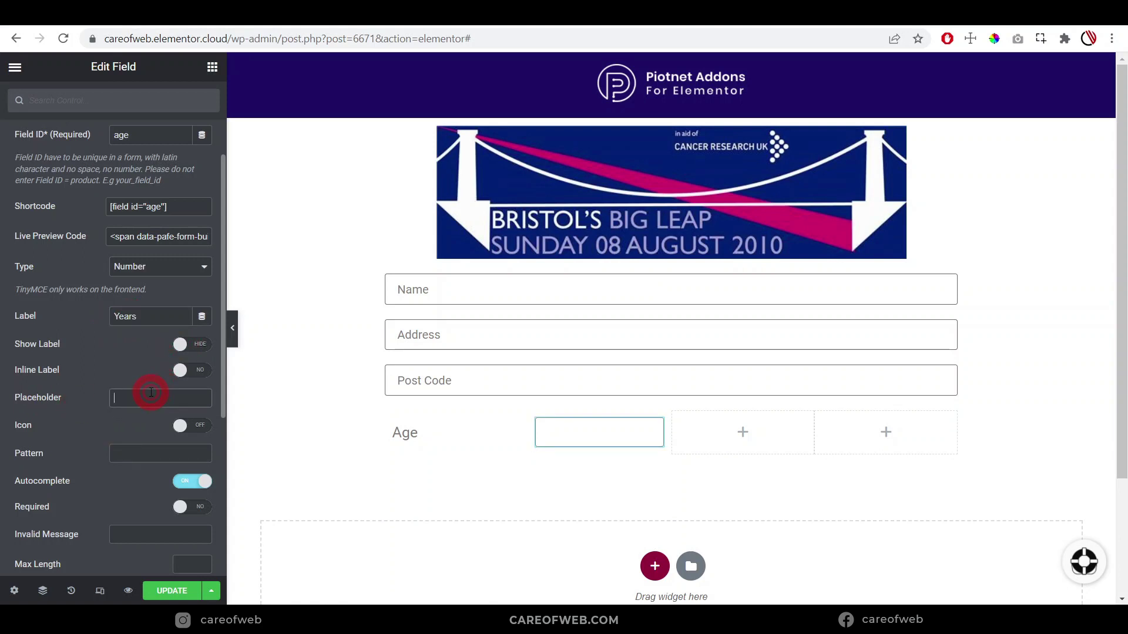
{"action": "type", "text": "Years"}
Limit the Years field to a minimum of 5 and maximum of 15
{"action": "scroll", "coordinate": [93, 448], "scroll_direction": "down", "scroll_amount": 2}
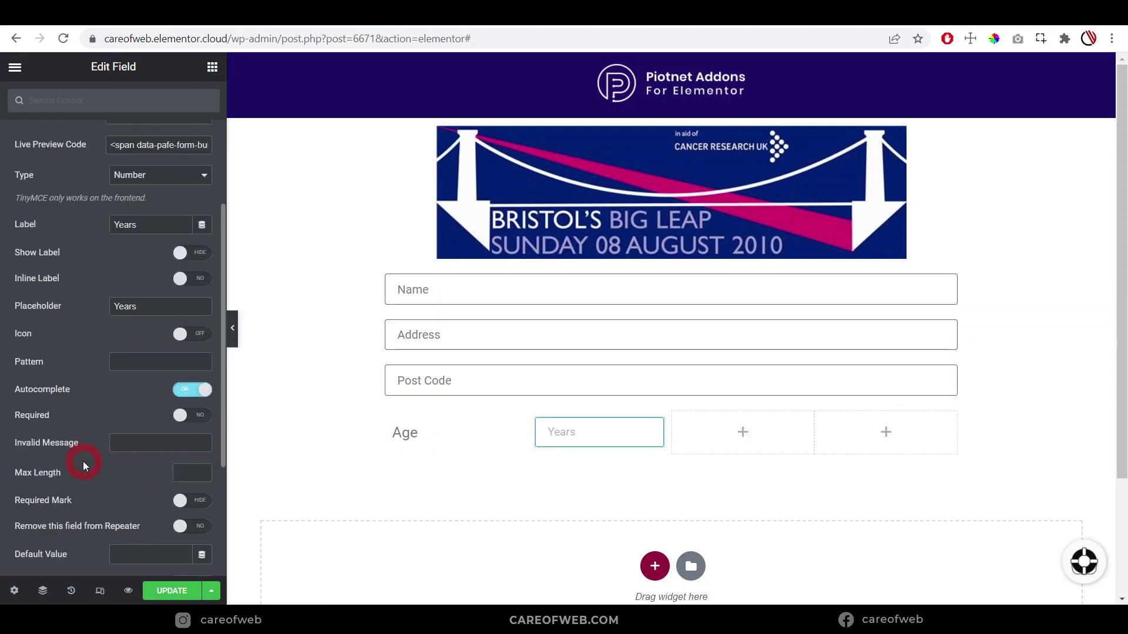
{"action": "scroll", "coordinate": [83, 460], "scroll_direction": "down", "scroll_amount": 4}
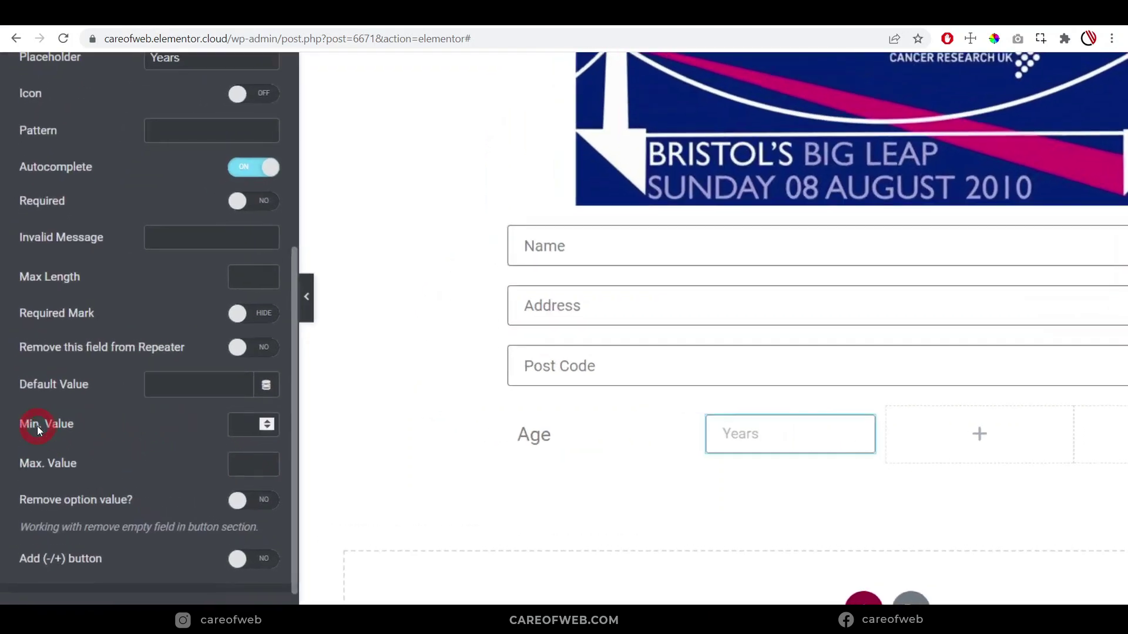
{"action": "left_click", "coordinate": [185, 402]}
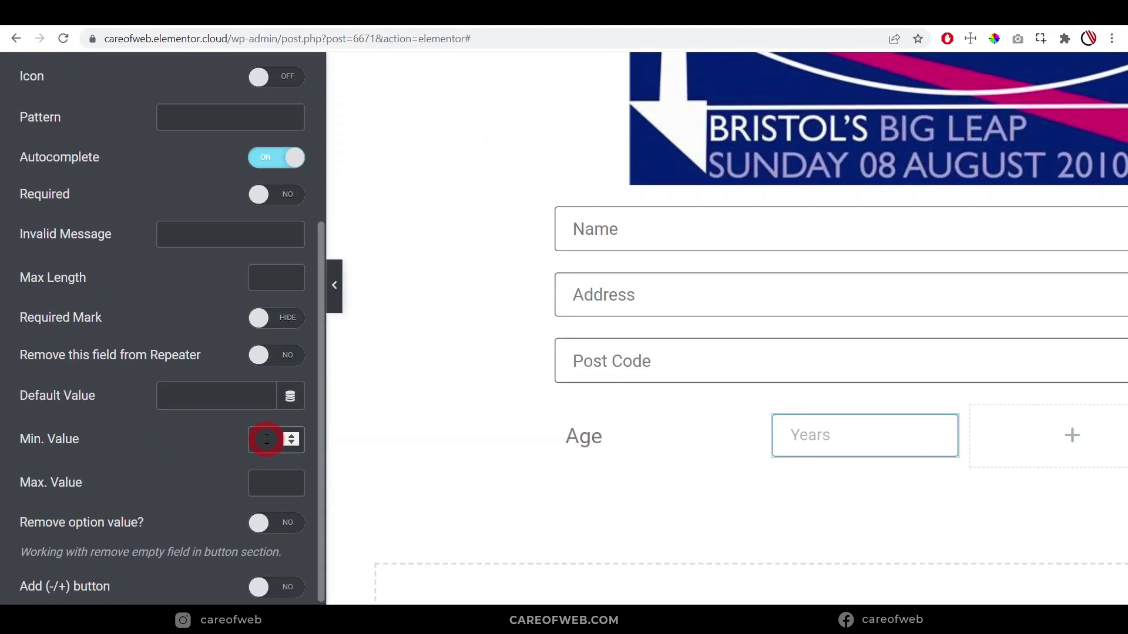
{"action": "type", "text": "5"}
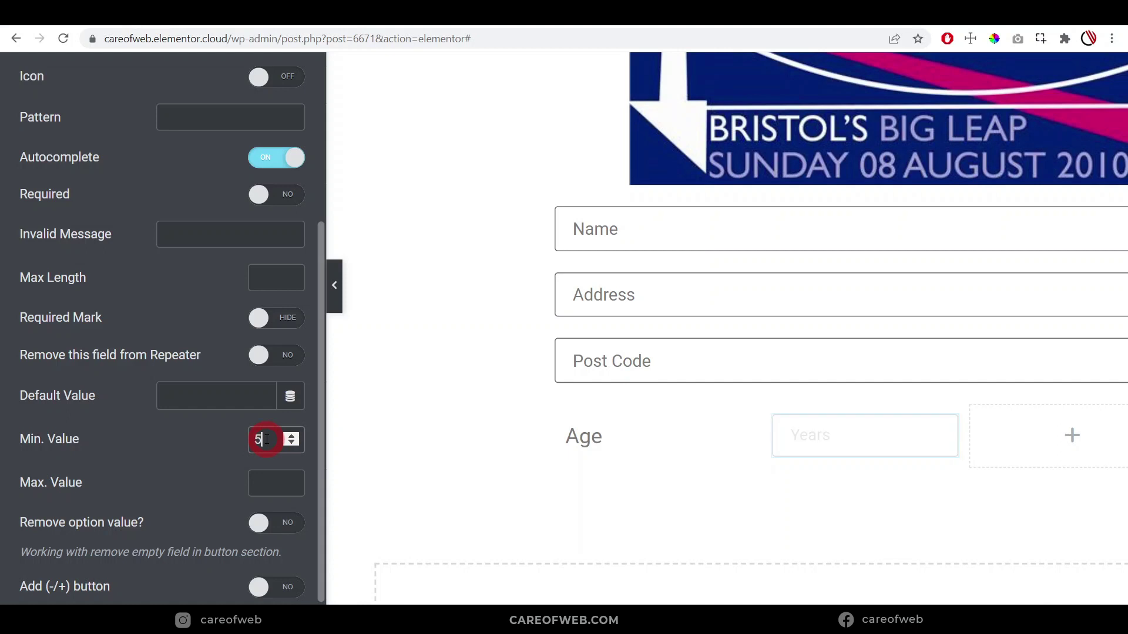
{"action": "left_click", "coordinate": [258, 483]}
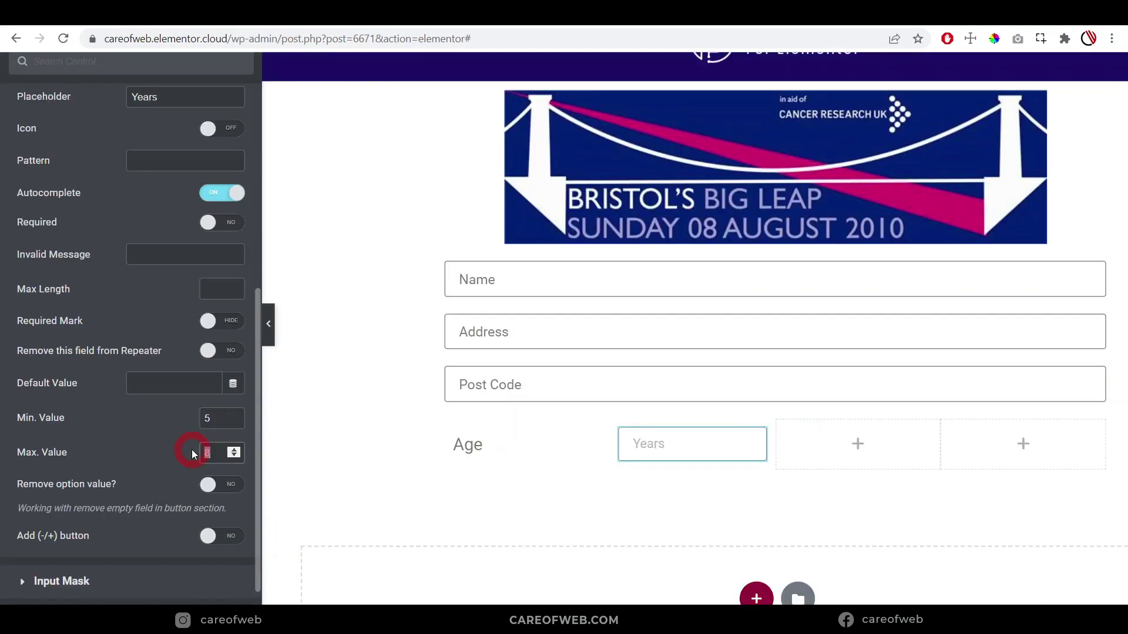
{"action": "type", "text": "15"}
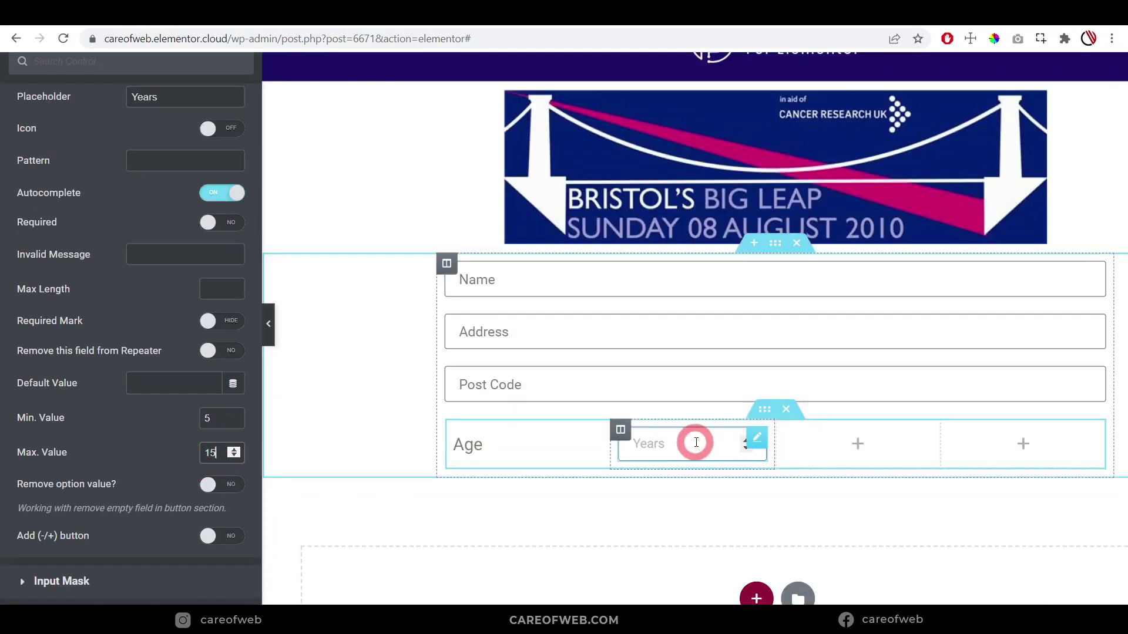
{"action": "left_click", "coordinate": [215, 453]}
{"action": "left_click", "coordinate": [664, 441]}
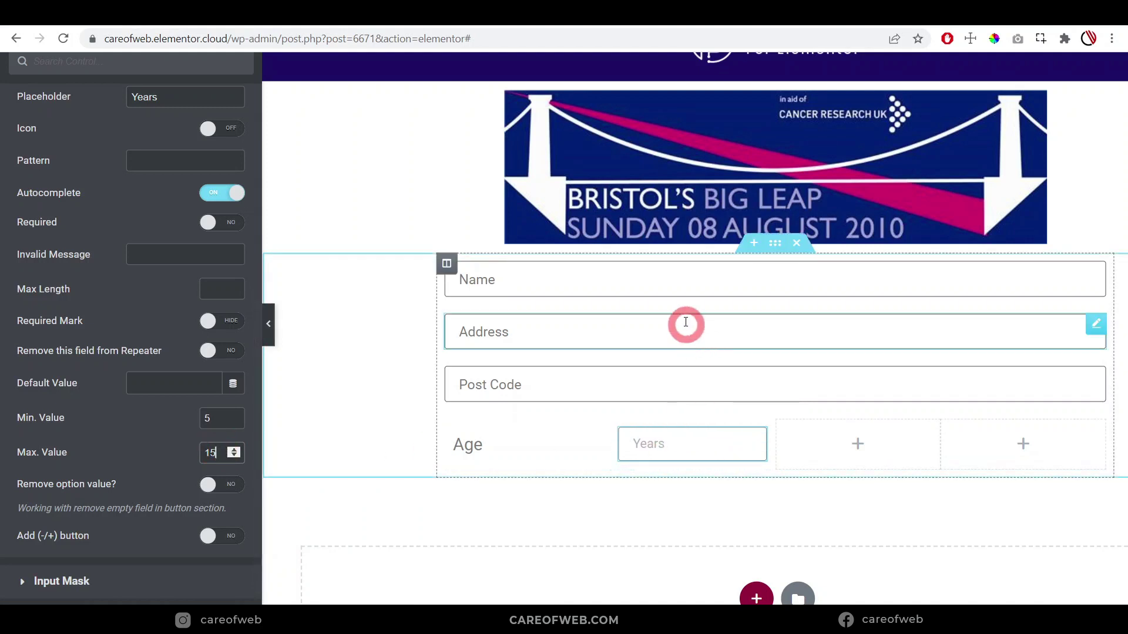
{"action": "left_click", "coordinate": [652, 465]}
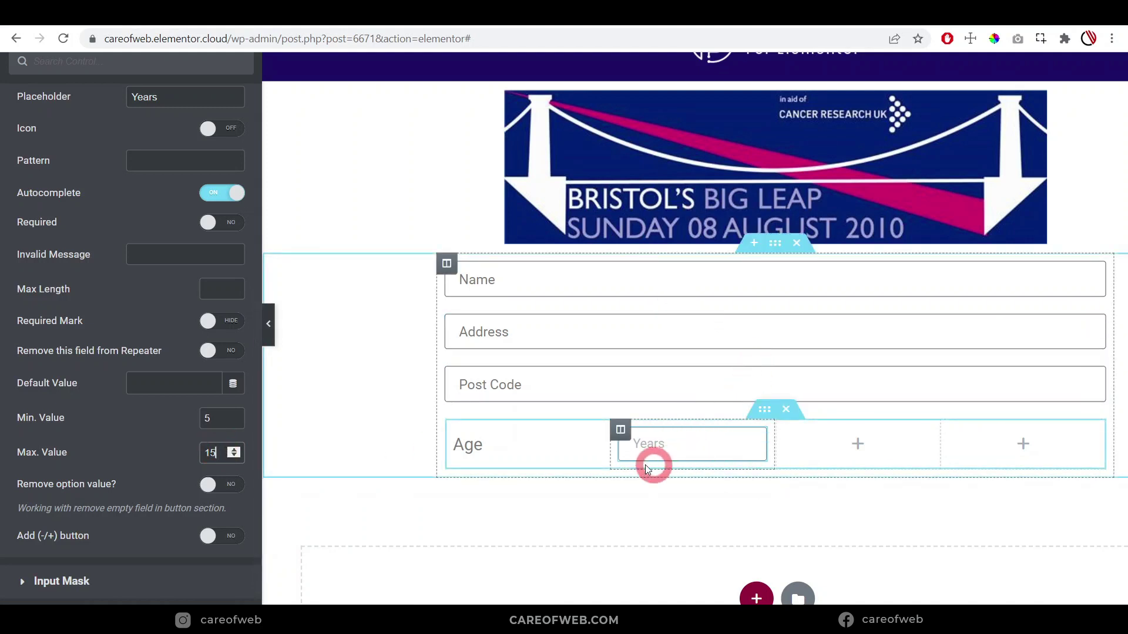
{"action": "left_click", "coordinate": [871, 452]}
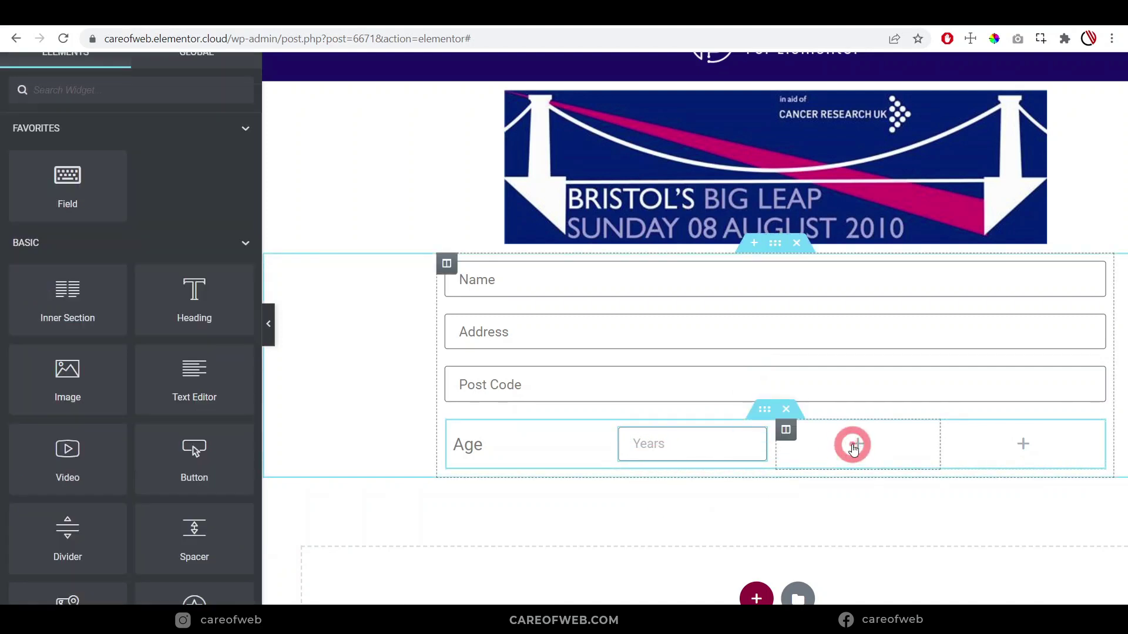
Place a new field in the empty column with ID 'month' and type Number
{"action": "left_click", "coordinate": [862, 445]}
{"action": "left_click_drag", "start_coordinate": [103, 198], "coordinate": [847, 445]}
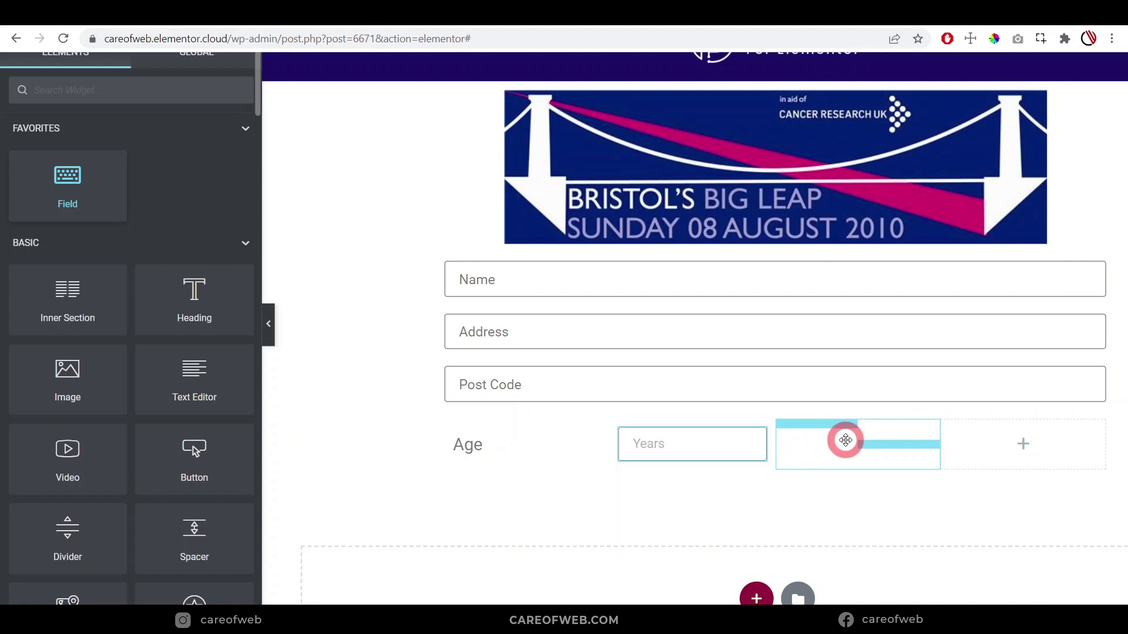
{"action": "left_click_drag", "start_coordinate": [846, 441], "coordinate": [845, 441]}
{"action": "left_click", "coordinate": [157, 190]}
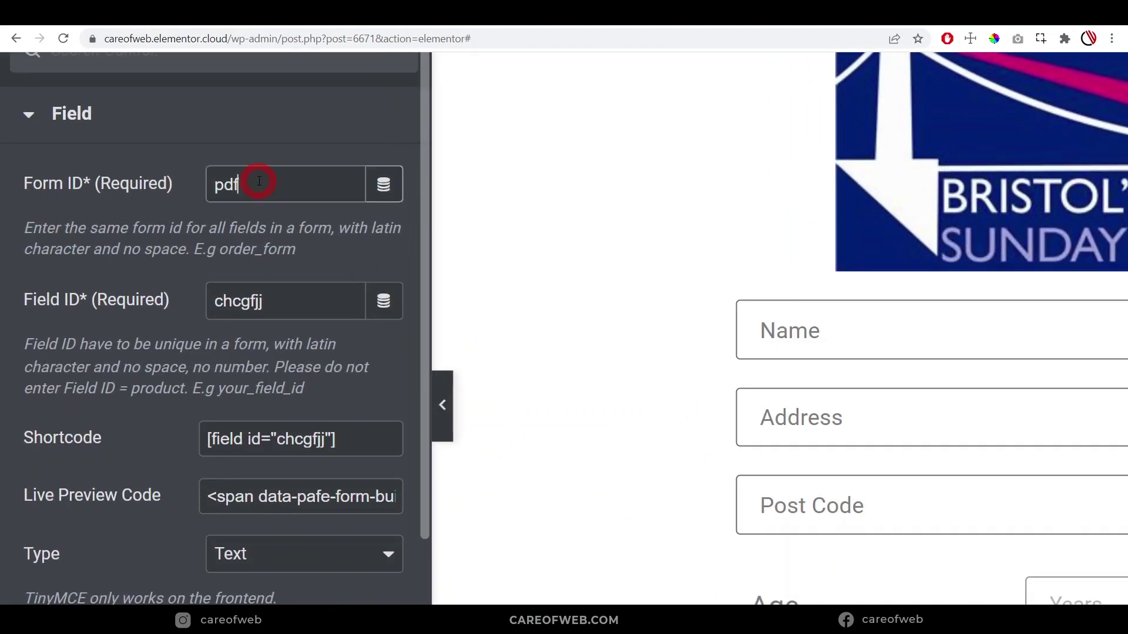
{"action": "left_click_drag", "start_coordinate": [288, 308], "coordinate": [123, 303]}
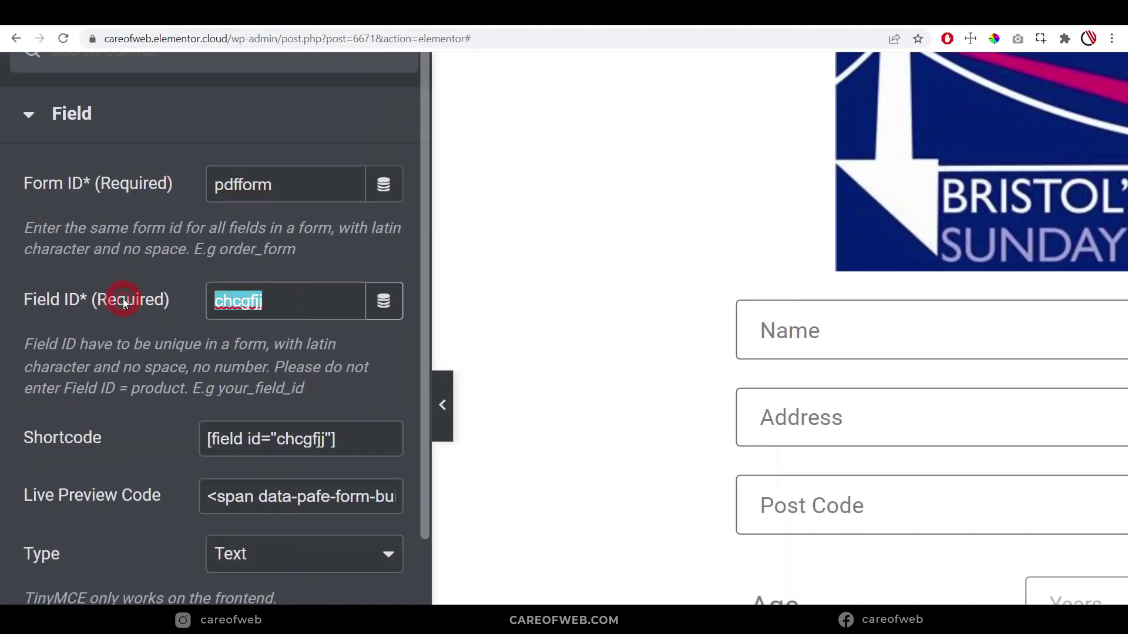
{"action": "type", "text": "month"}
{"action": "scroll", "coordinate": [122, 299], "scroll_direction": "down", "scroll_amount": 5}
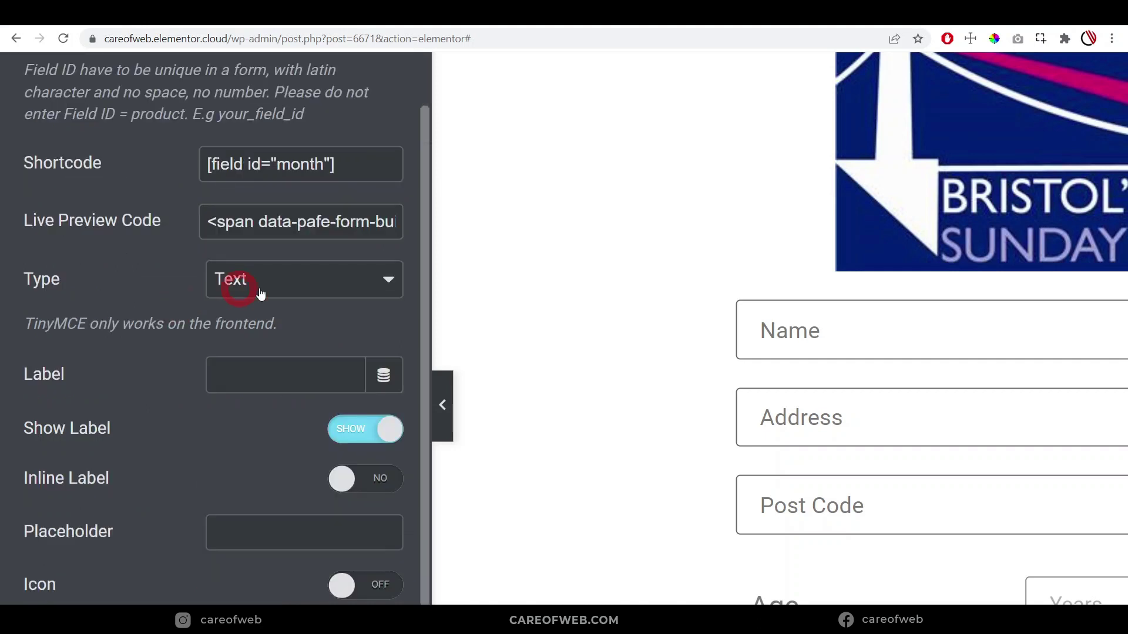
{"action": "left_click", "coordinate": [265, 281]}
{"action": "left_click", "coordinate": [237, 433]}
Give it label and placeholder 'Months', range 1–11, hidden label, and centre the Age heading
{"action": "scroll", "coordinate": [235, 305], "scroll_direction": "down", "scroll_amount": 2}
{"action": "left_click", "coordinate": [252, 282]}
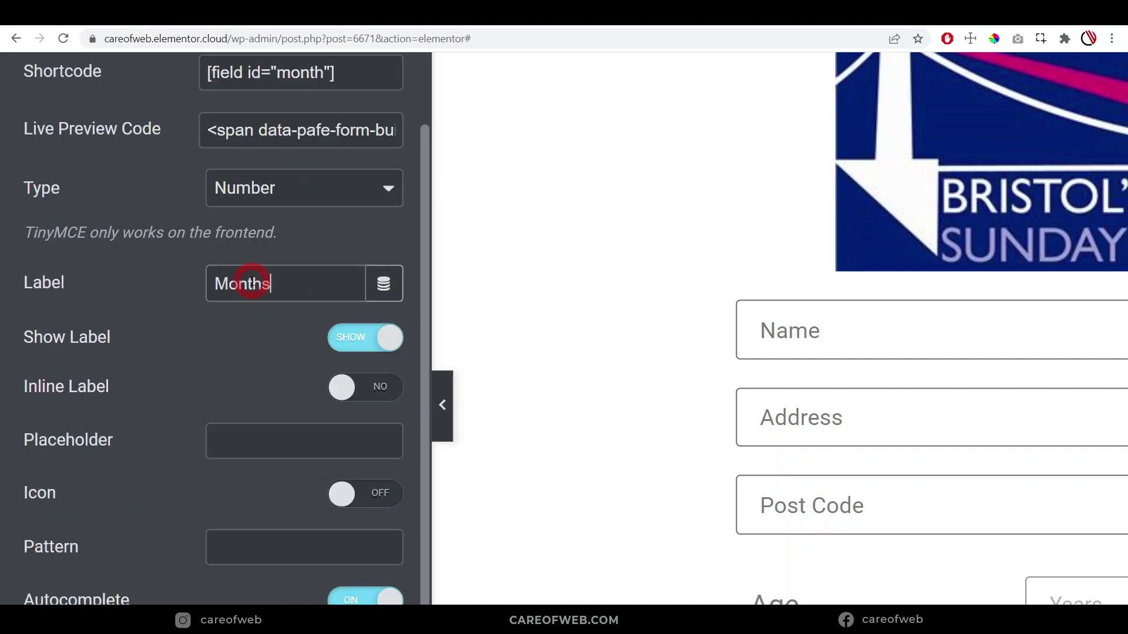
{"action": "scroll", "coordinate": [247, 317], "scroll_direction": "down", "scroll_amount": 2}
{"action": "left_click", "coordinate": [234, 356]}
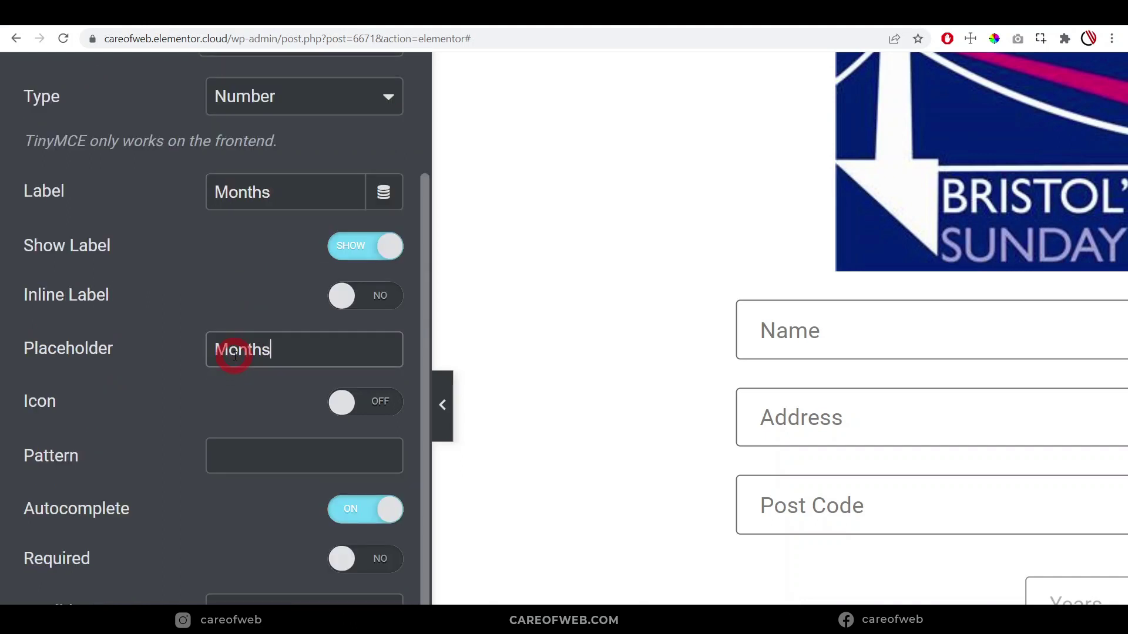
{"action": "scroll", "coordinate": [234, 356], "scroll_direction": "down", "scroll_amount": 10}
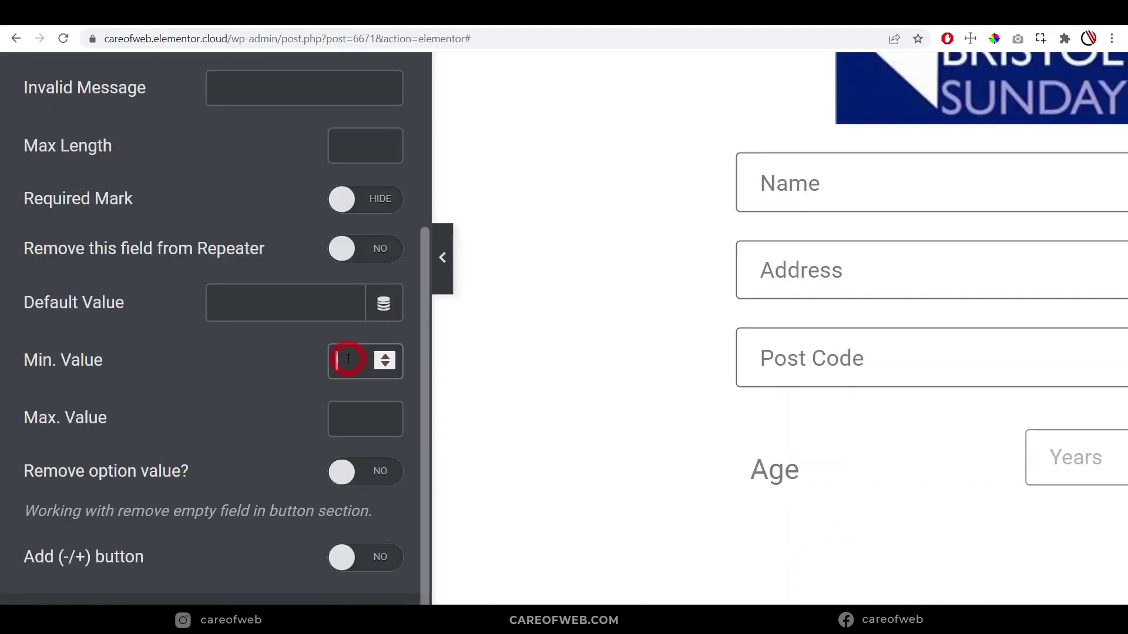
{"action": "type", "text": "1"}
{"action": "left_click", "coordinate": [349, 417]}
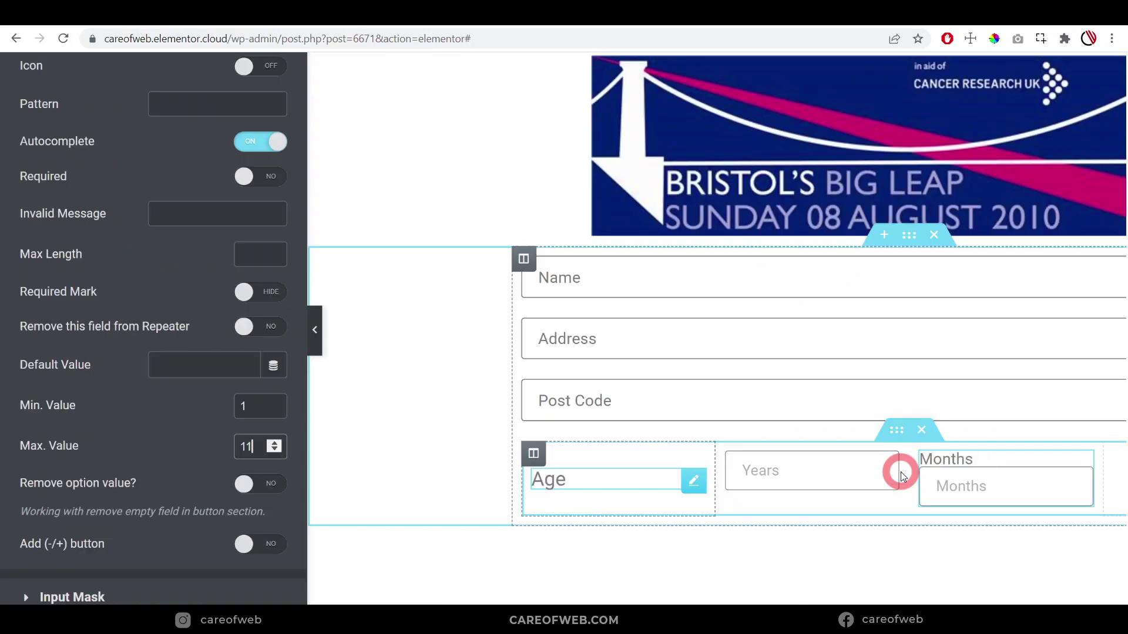
{"action": "left_click", "coordinate": [903, 476]}
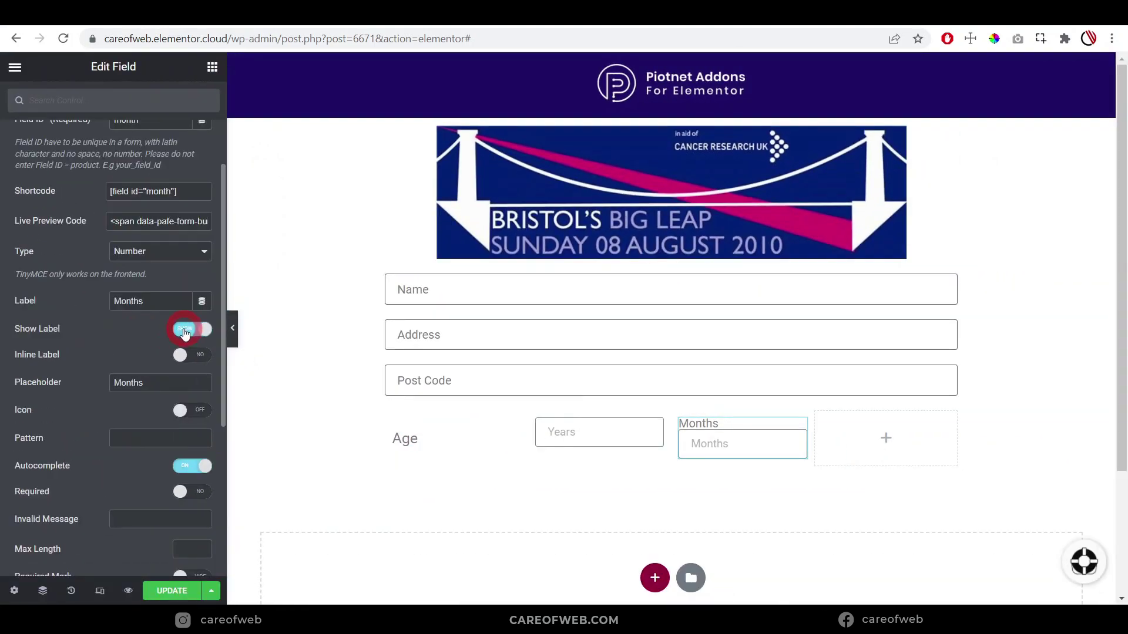
{"action": "left_click", "coordinate": [183, 330]}
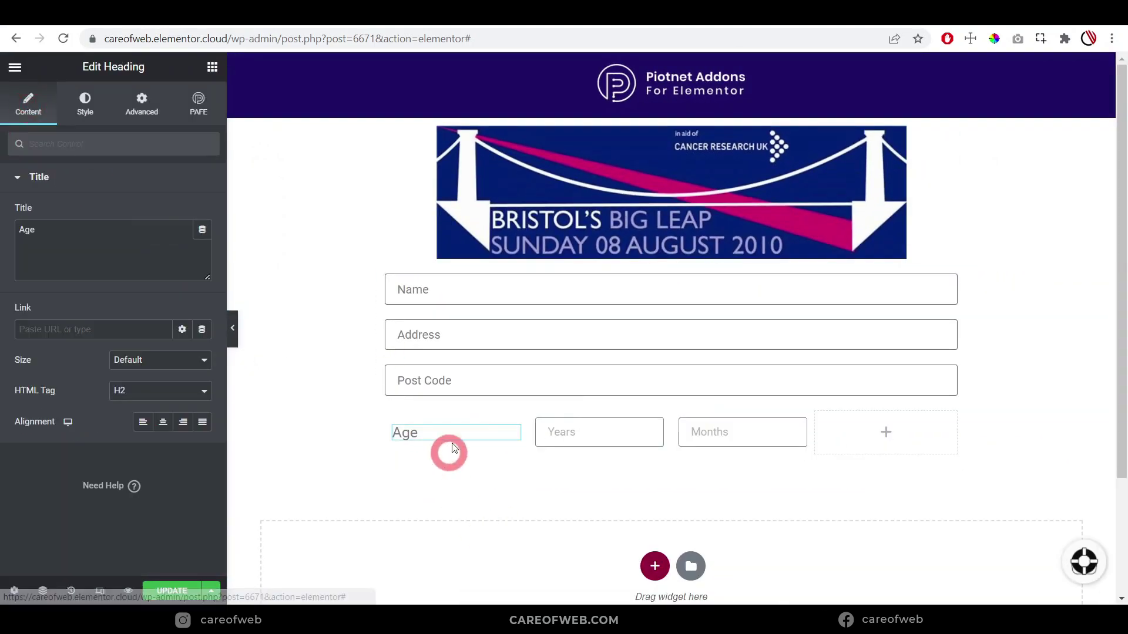
{"action": "left_click", "coordinate": [513, 438]}
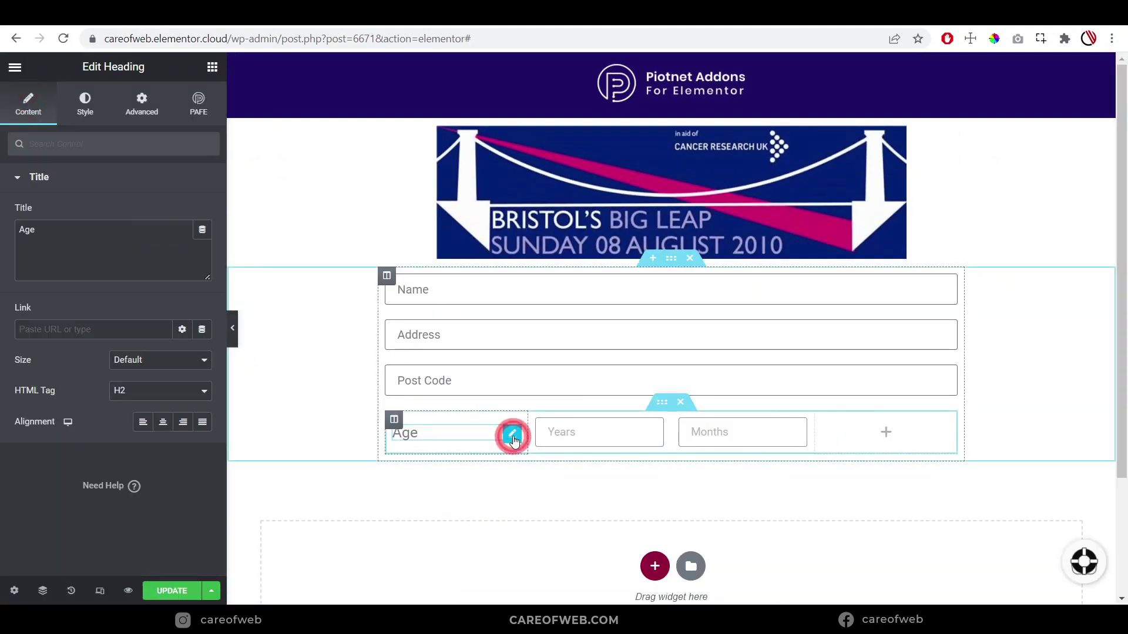
{"action": "left_click", "coordinate": [163, 423]}
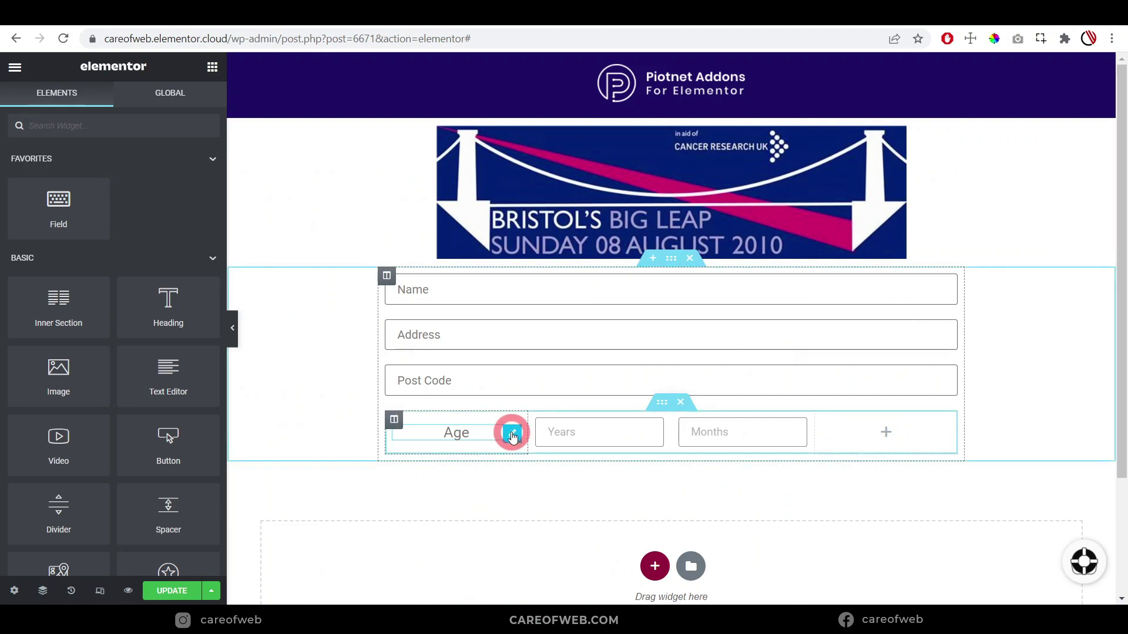
Copy the Age heading into the fourth column and retitle it 'on the day of the event'
{"action": "right_click", "coordinate": [511, 434]}
{"action": "left_click", "coordinate": [544, 445]}
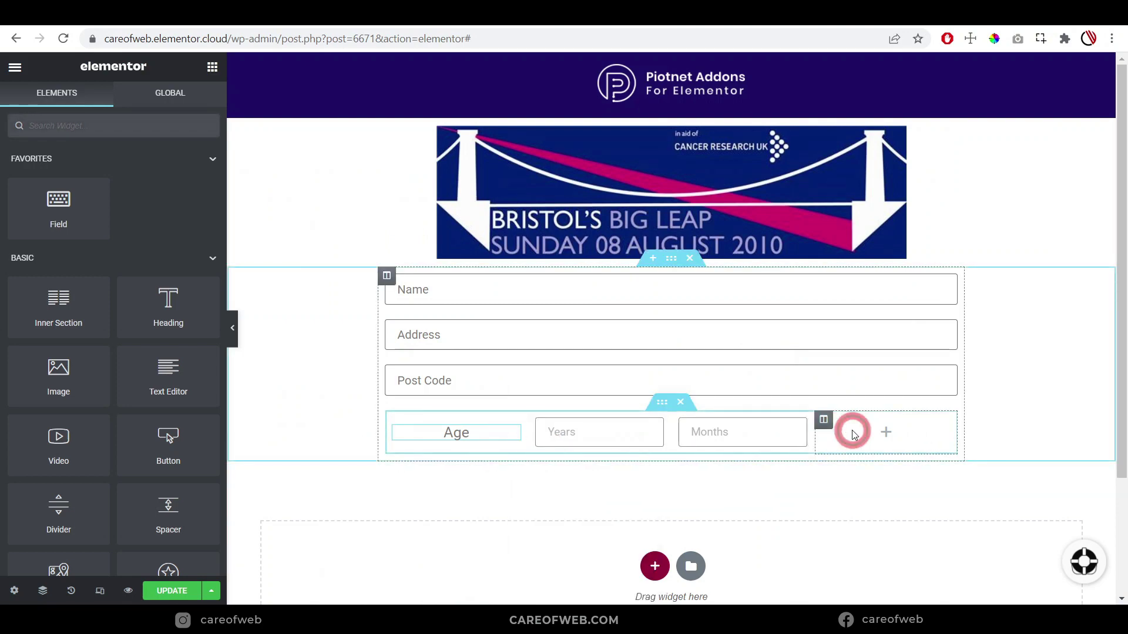
{"action": "right_click", "coordinate": [853, 434]}
{"action": "right_click", "coordinate": [867, 433]}
{"action": "left_click", "coordinate": [898, 494]}
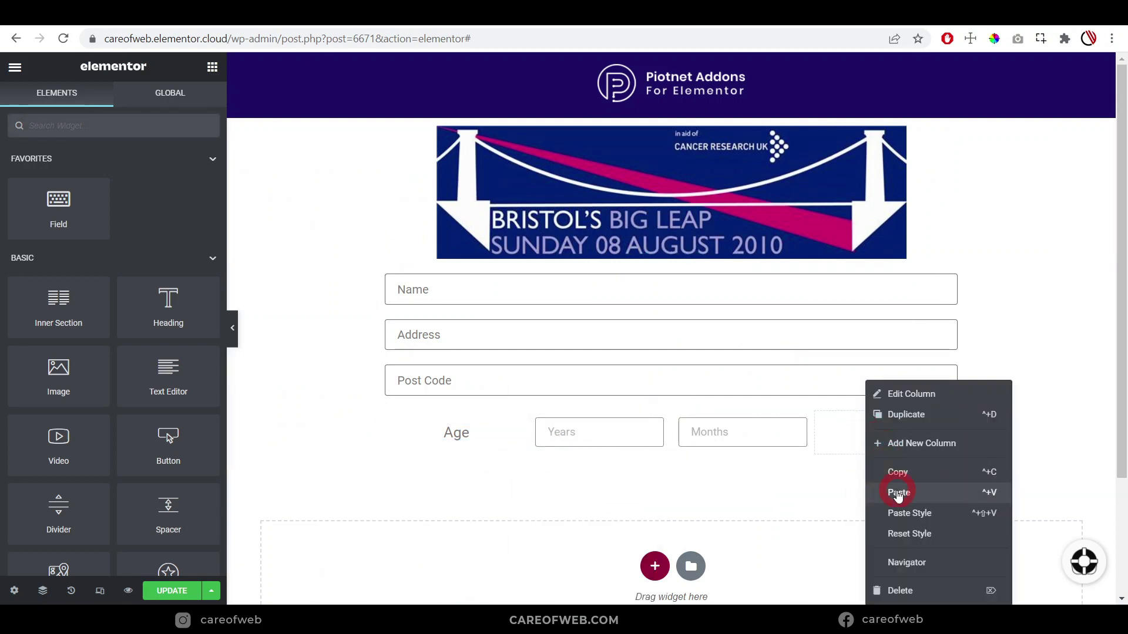
{"action": "left_click", "coordinate": [942, 429]}
{"action": "left_click", "coordinate": [85, 229]}
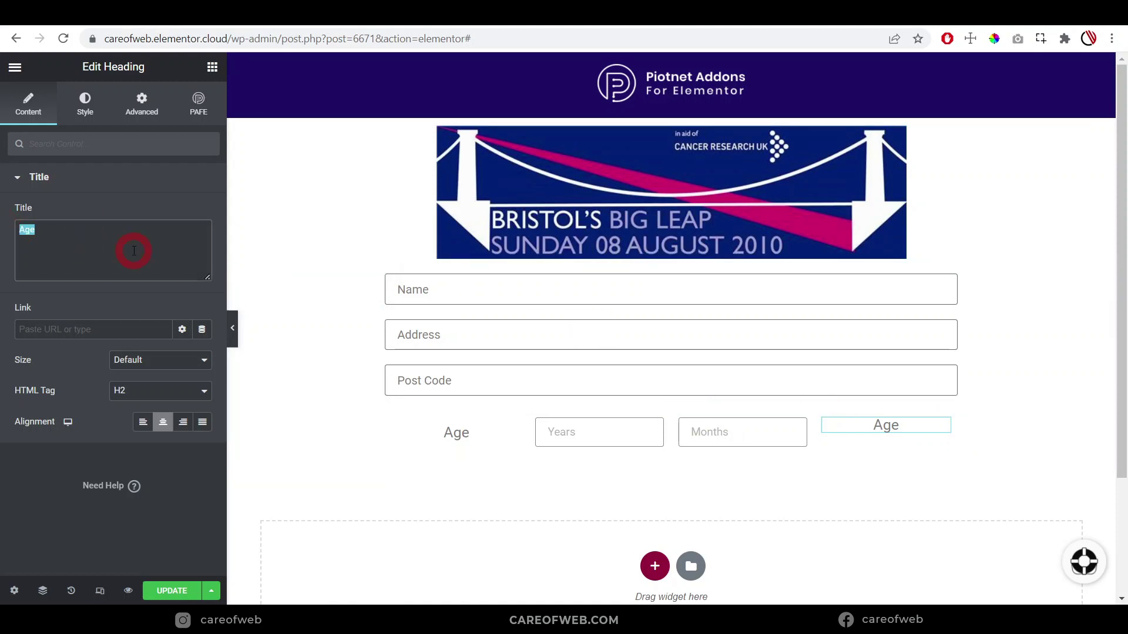
{"action": "type", "text": "on the day of the event"}
{"action": "left_click", "coordinate": [864, 433]}
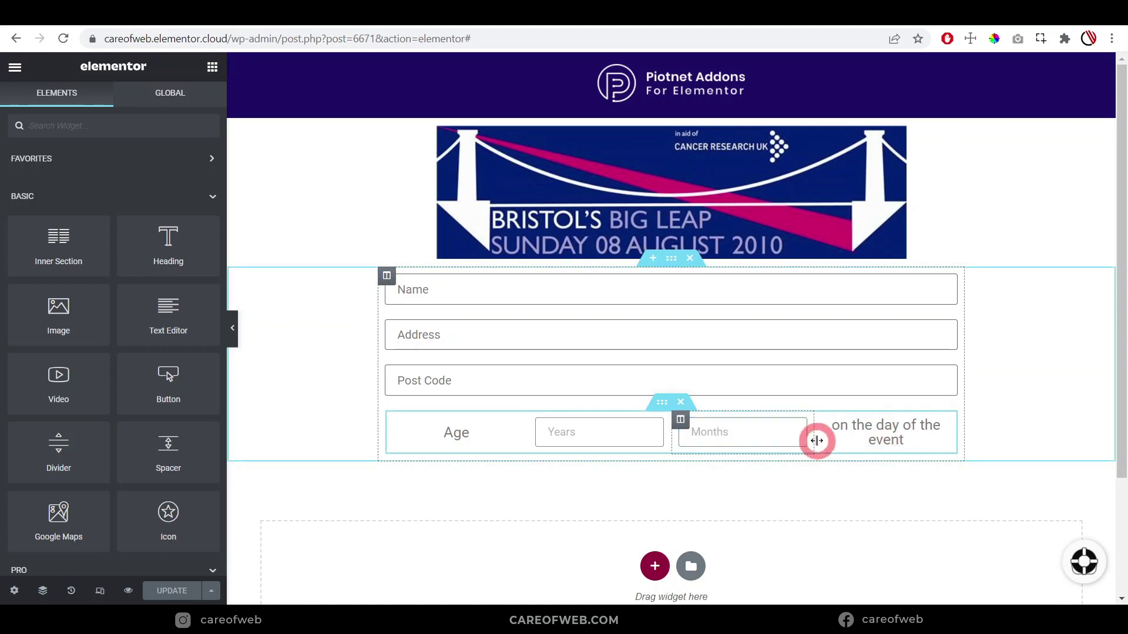
Narrow the Age, Years and Months columns, comparing the row against the PDF form
{"action": "left_click_drag", "start_coordinate": [817, 440], "coordinate": [777, 444]}
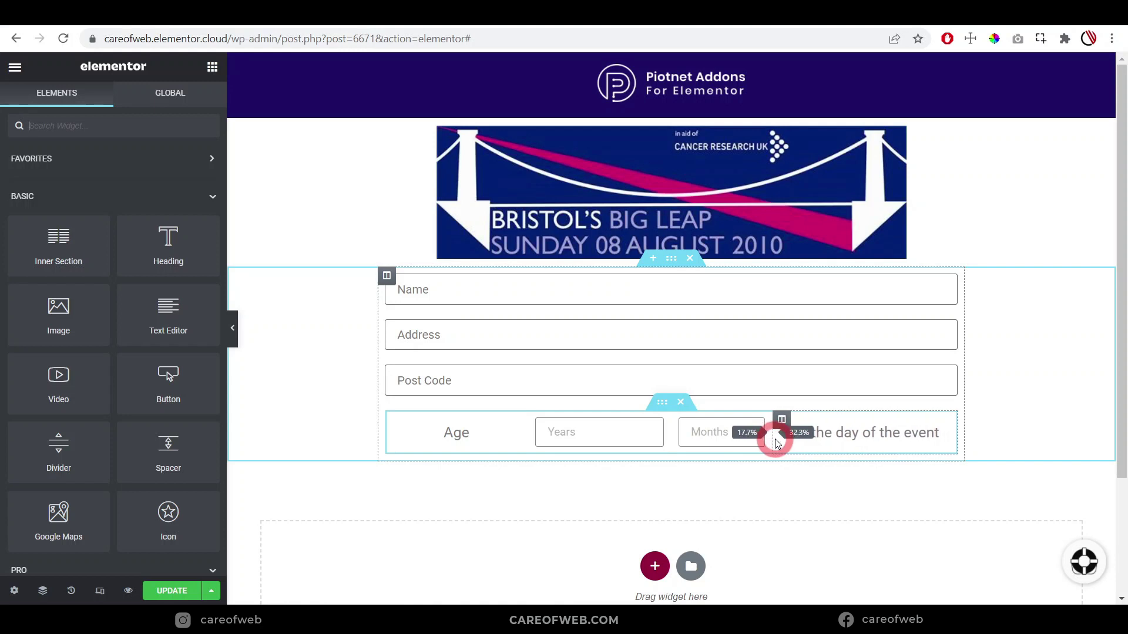
{"action": "left_click_drag", "start_coordinate": [526, 438], "coordinate": [464, 437]}
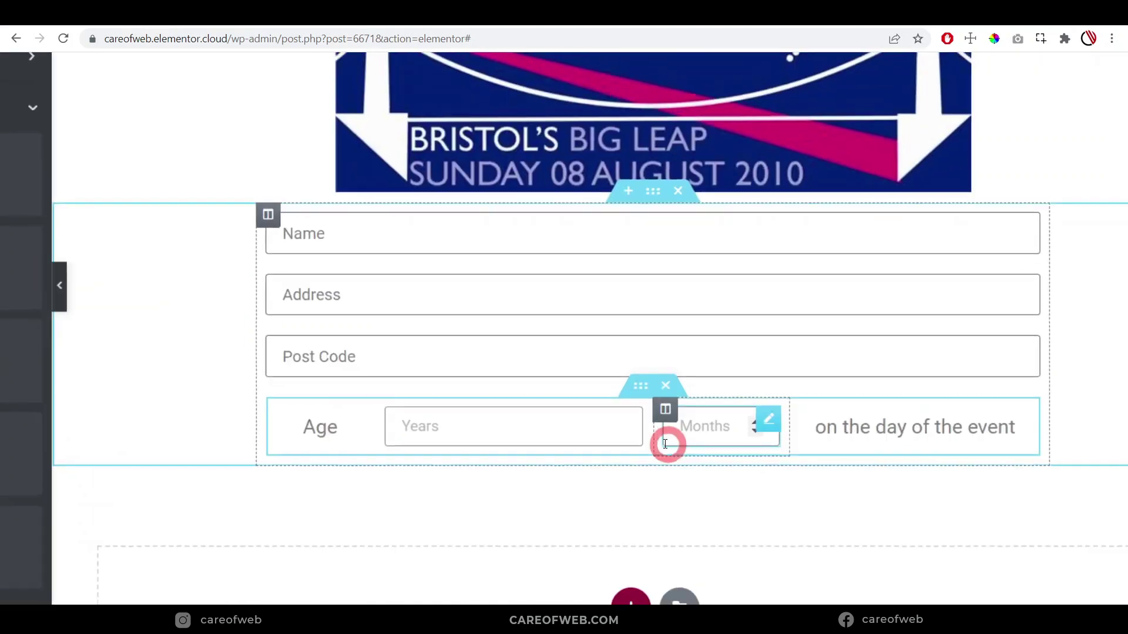
{"action": "left_click_drag", "start_coordinate": [653, 439], "coordinate": [594, 437]}
{"action": "key", "text": "ctrl+Tab"}
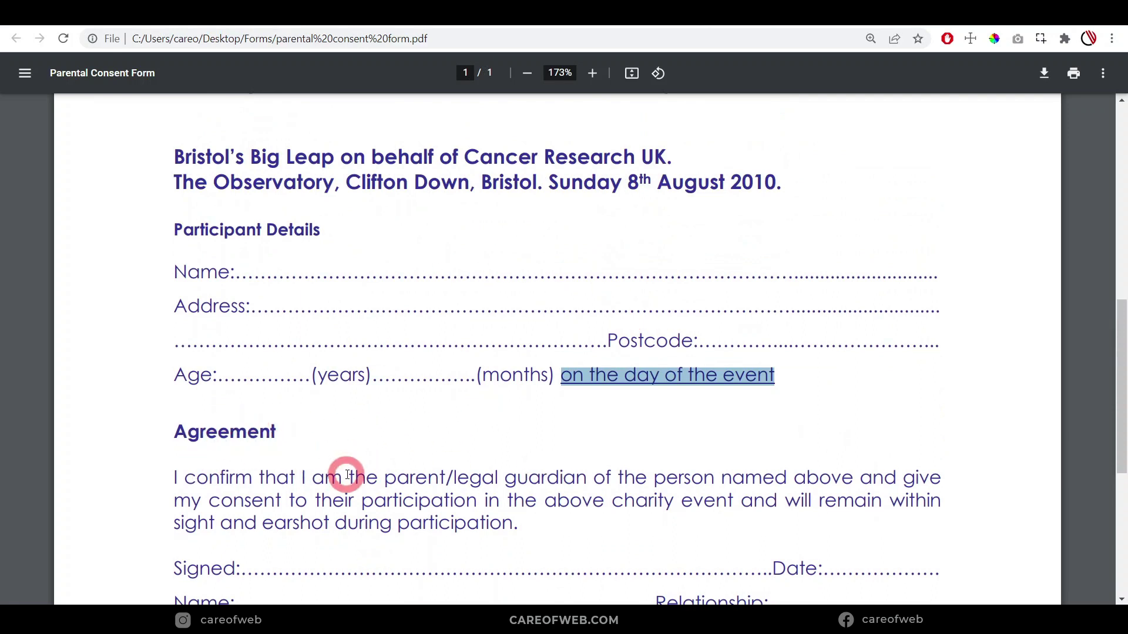
{"action": "scroll", "coordinate": [348, 473], "scroll_direction": "down", "scroll_amount": 1}
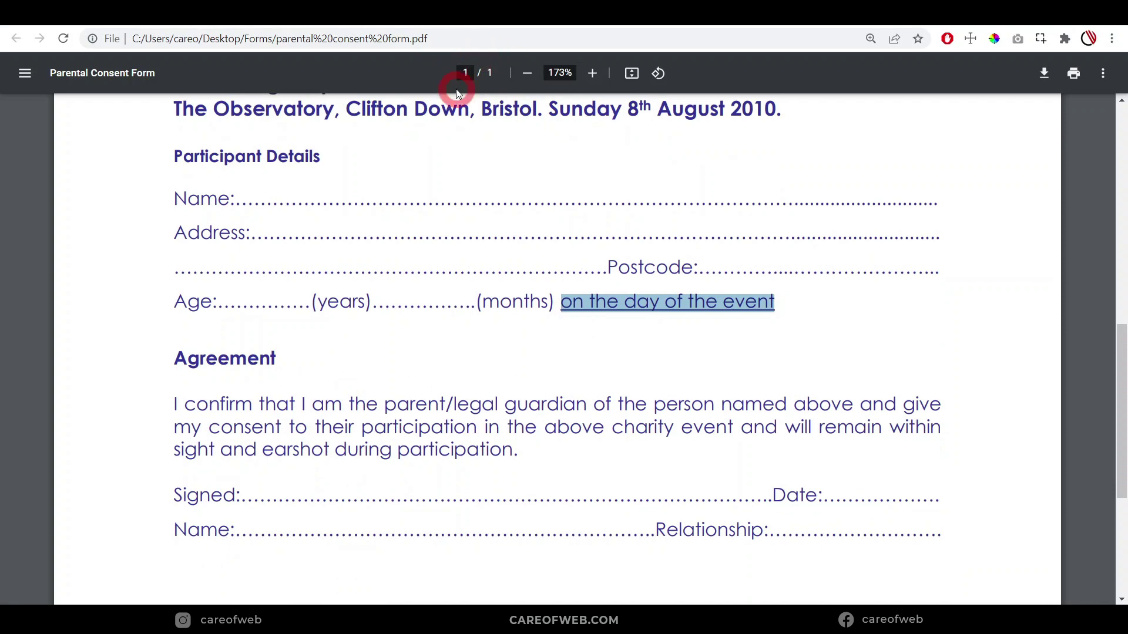
{"action": "left_click", "coordinate": [241, 20]}
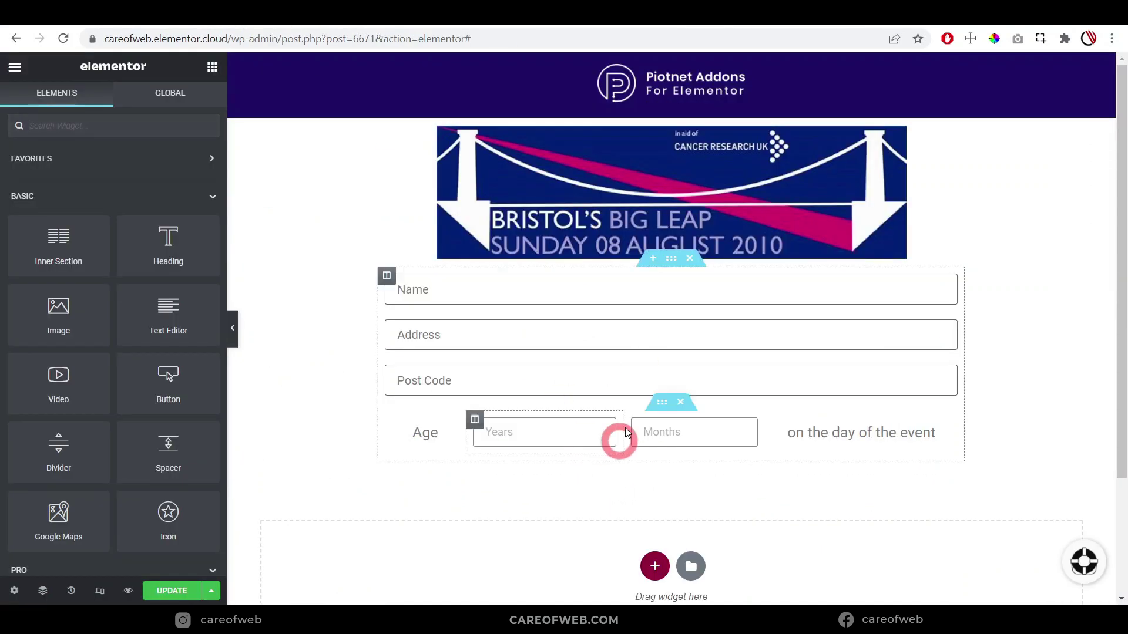
Add a single-column section below the form with width 800
{"action": "scroll", "coordinate": [645, 509], "scroll_direction": "down", "scroll_amount": 2}
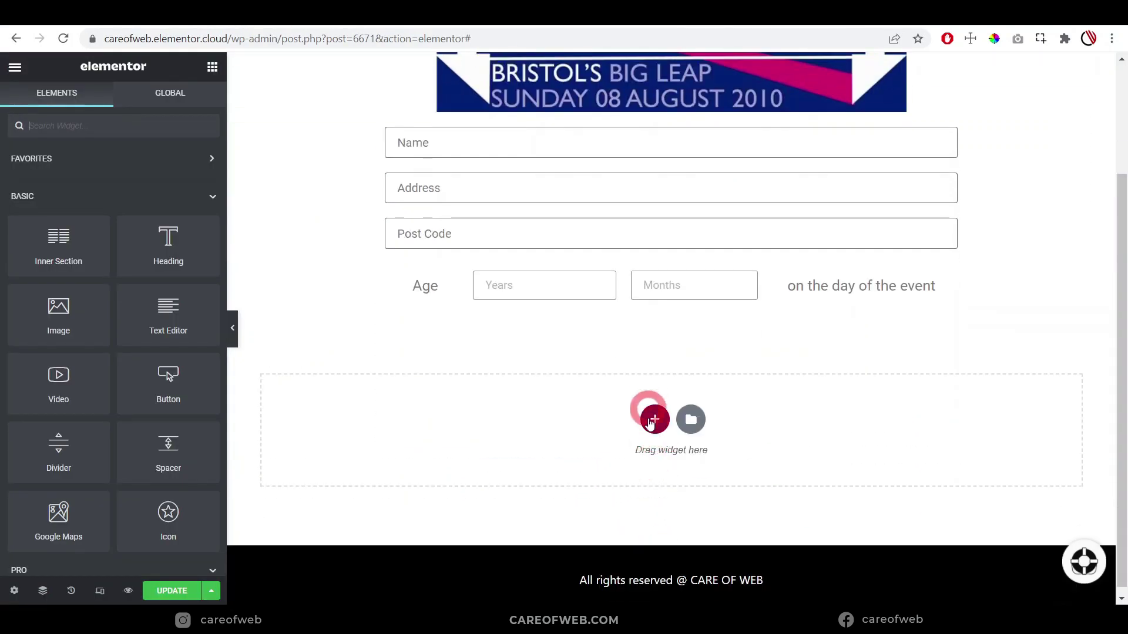
{"action": "left_click", "coordinate": [654, 418]}
{"action": "left_click", "coordinate": [468, 464]}
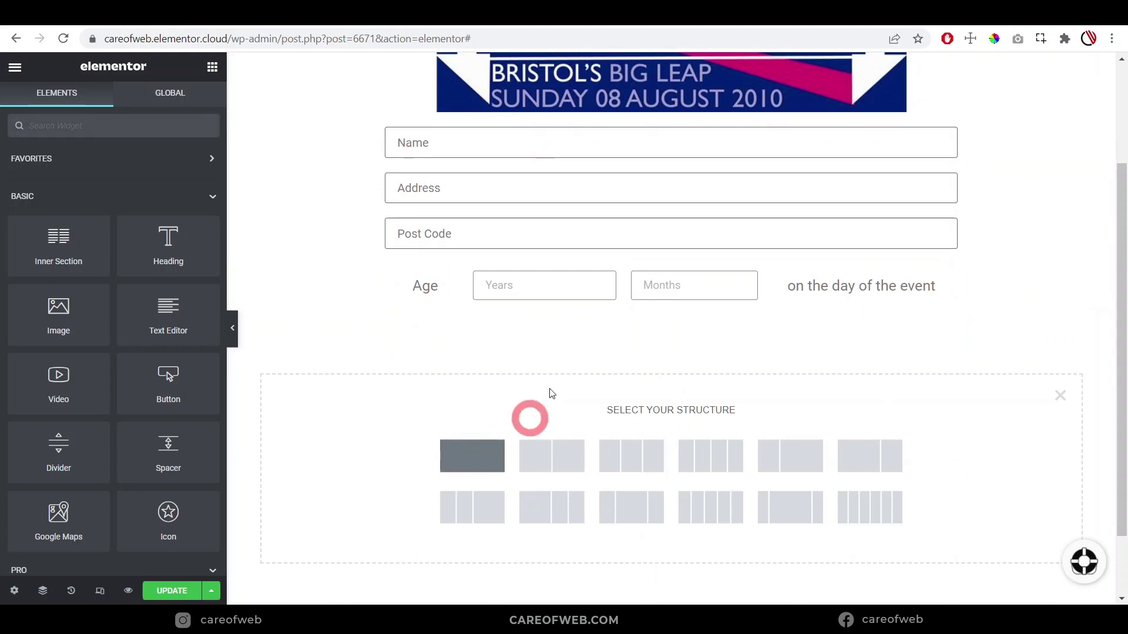
{"action": "left_click", "coordinate": [587, 335]}
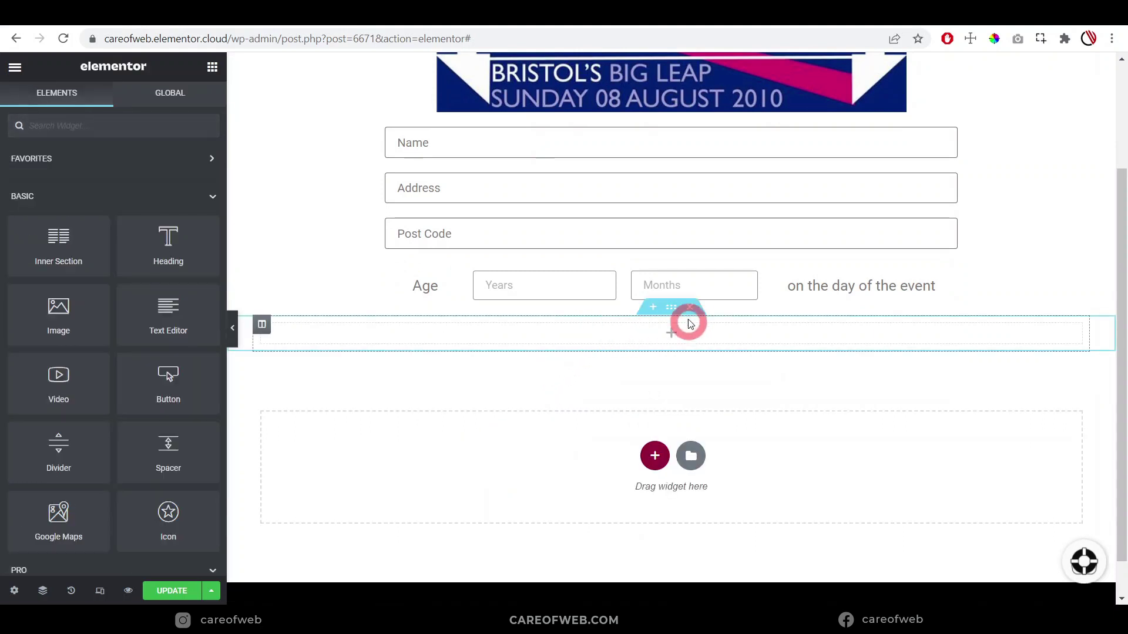
{"action": "left_click", "coordinate": [671, 308]}
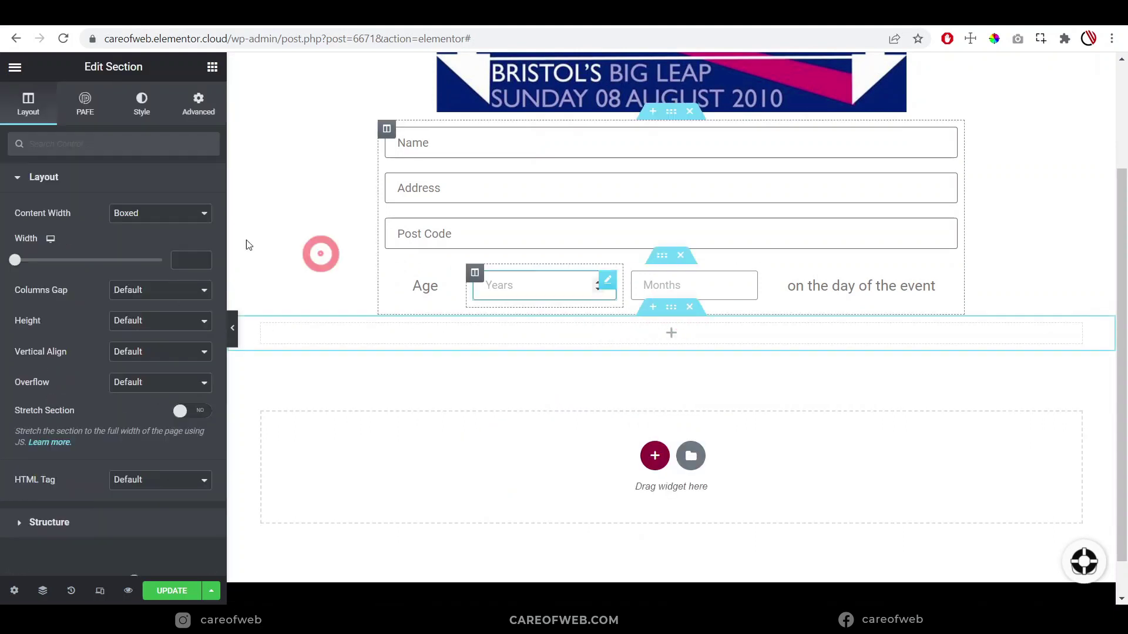
{"action": "left_click", "coordinate": [183, 255]}
{"action": "type", "text": "800"}
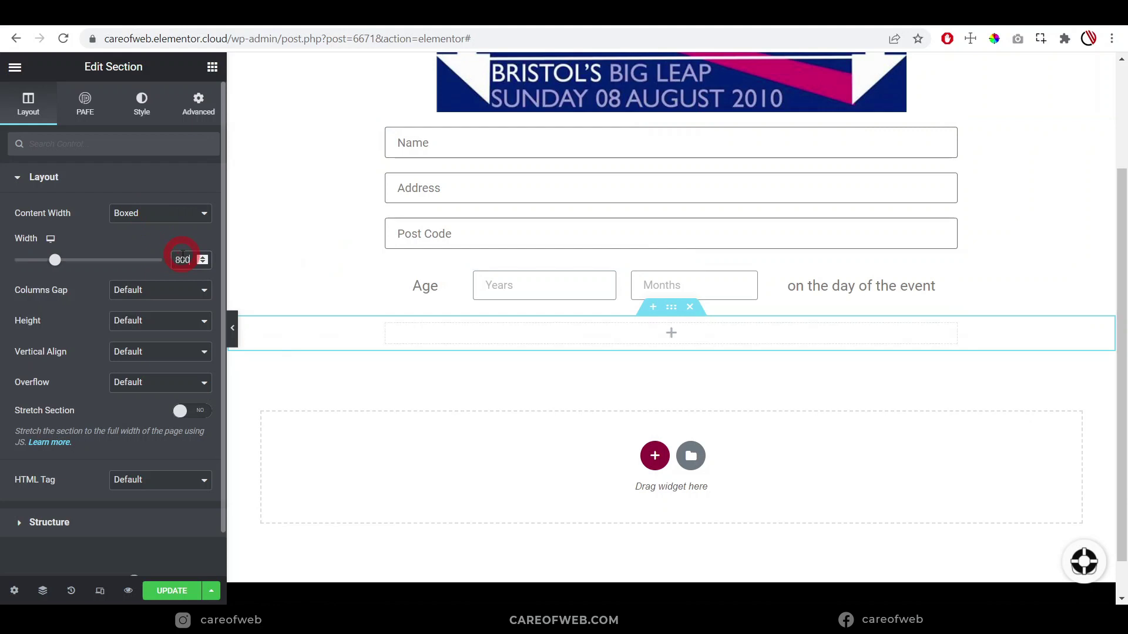
Add a dashed divider of weight 2 in the grey Text global colour
{"action": "left_click", "coordinate": [543, 339]}
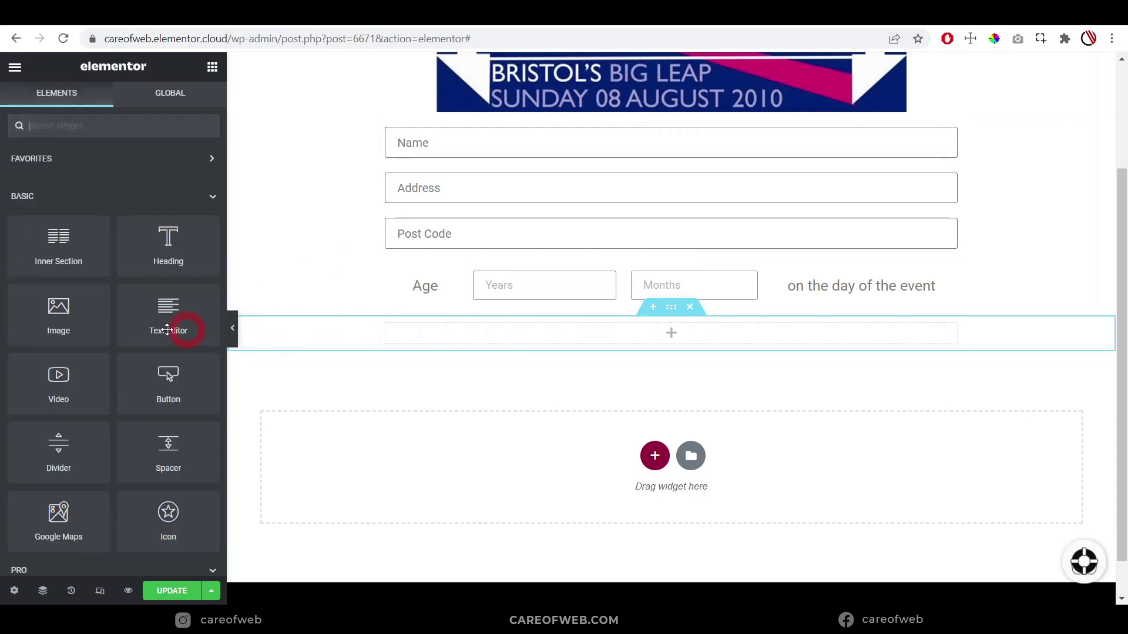
{"action": "left_click_drag", "start_coordinate": [66, 475], "coordinate": [527, 332]}
{"action": "left_click", "coordinate": [162, 213]}
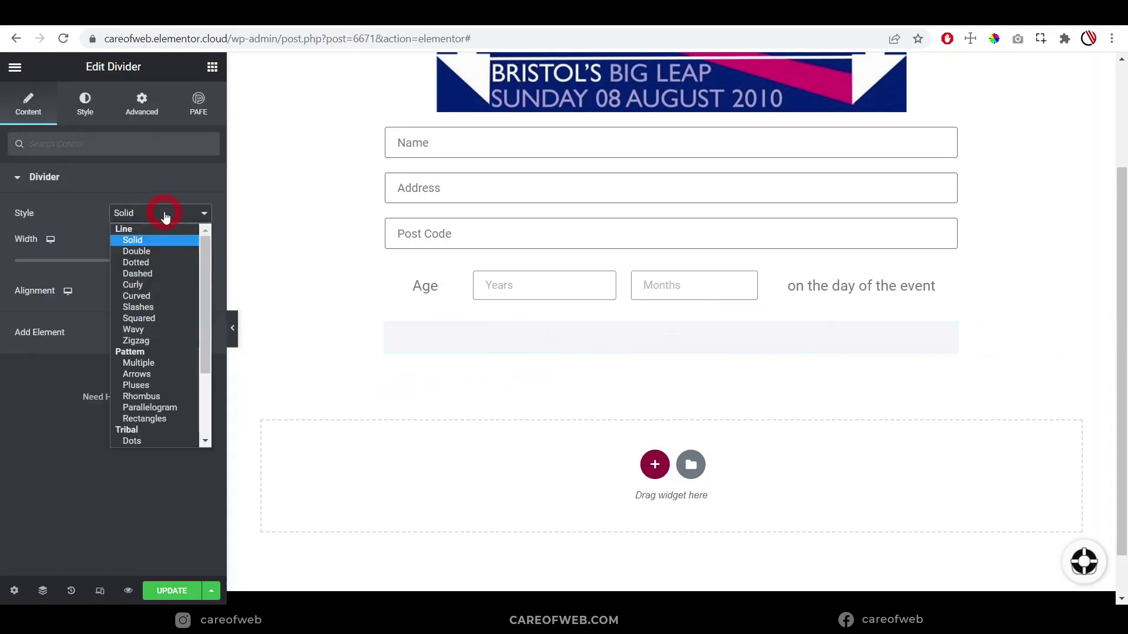
{"action": "left_click", "coordinate": [158, 262]}
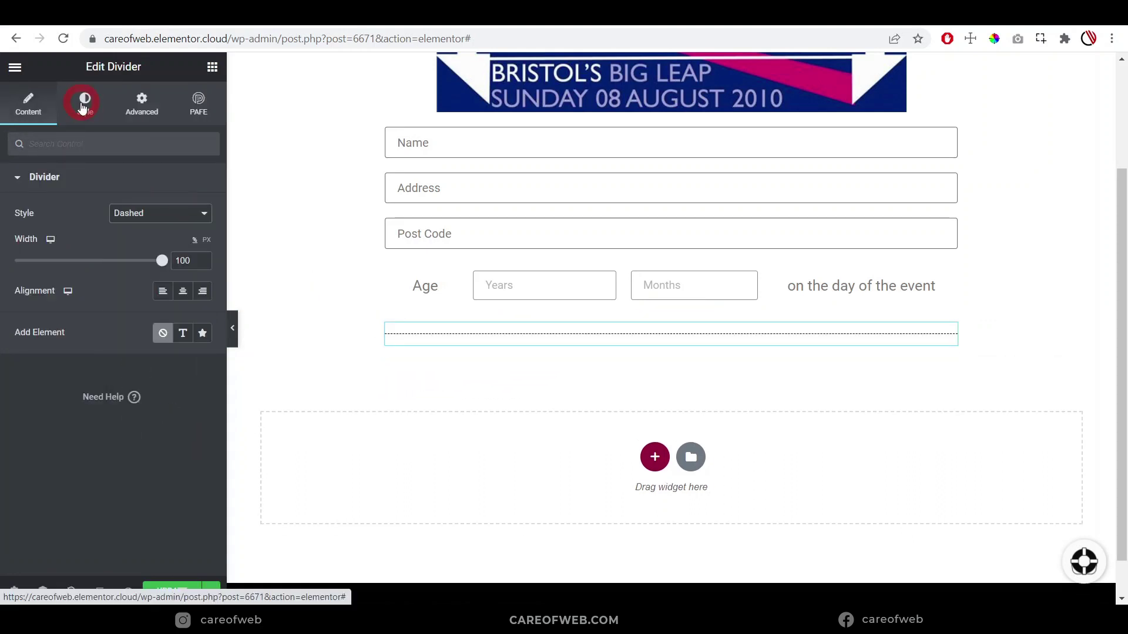
{"action": "left_click", "coordinate": [83, 101]}
{"action": "left_click", "coordinate": [201, 259]}
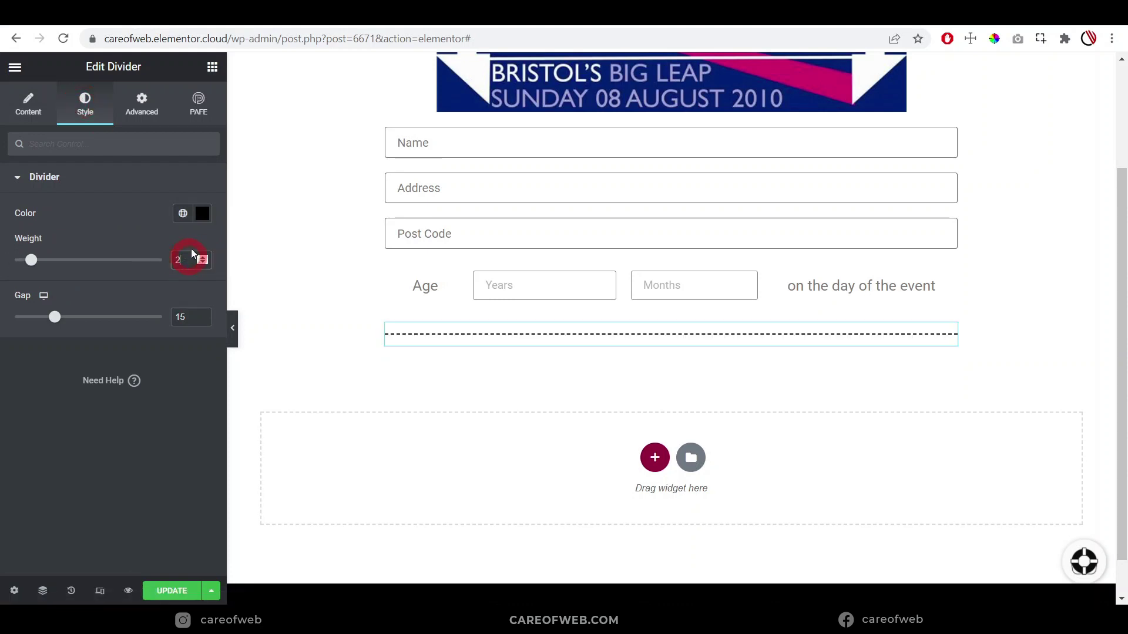
{"action": "left_click", "coordinate": [183, 214]}
{"action": "left_click", "coordinate": [69, 333]}
Give the divider's section 15 px top and bottom margins and preview the page
{"action": "mouse_move", "coordinate": [597, 335]}
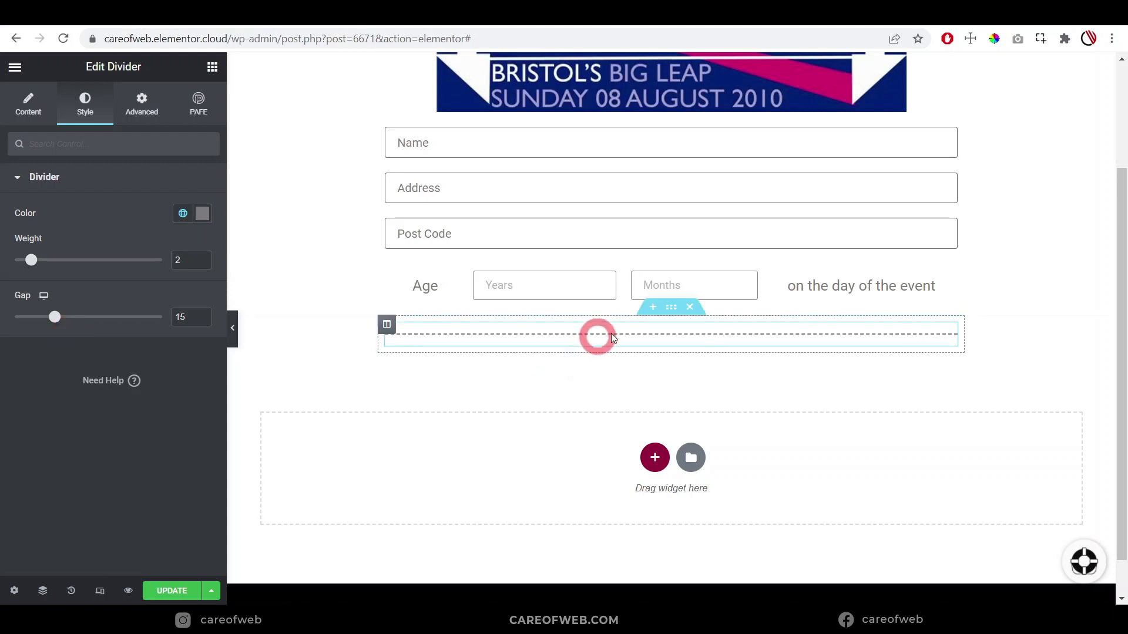
{"action": "left_click", "coordinate": [670, 314]}
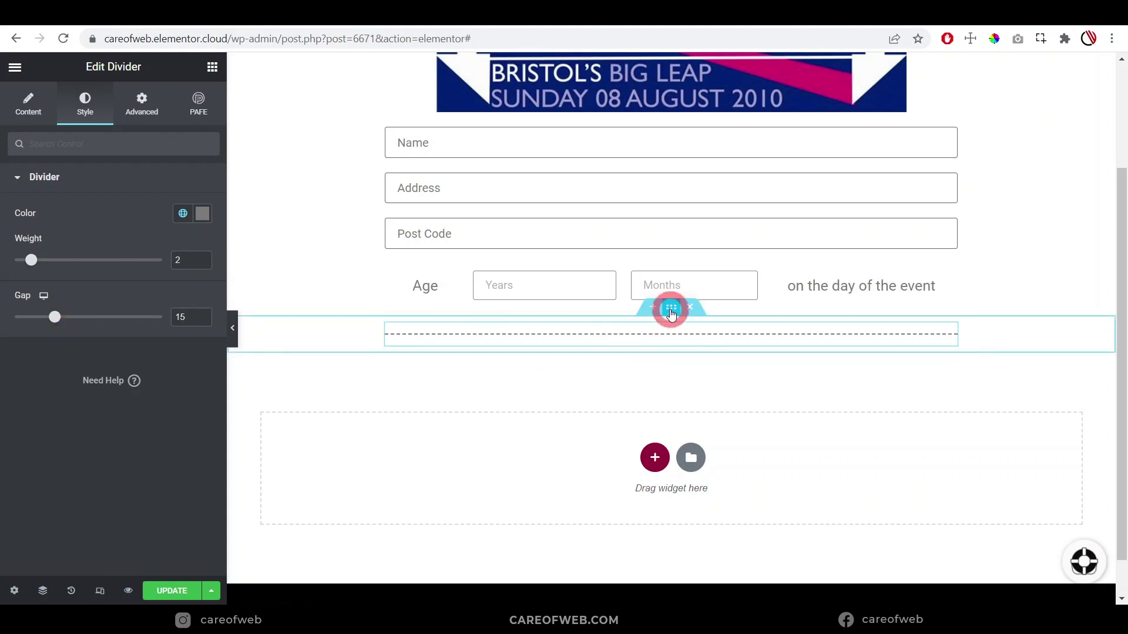
{"action": "left_click", "coordinate": [40, 235]}
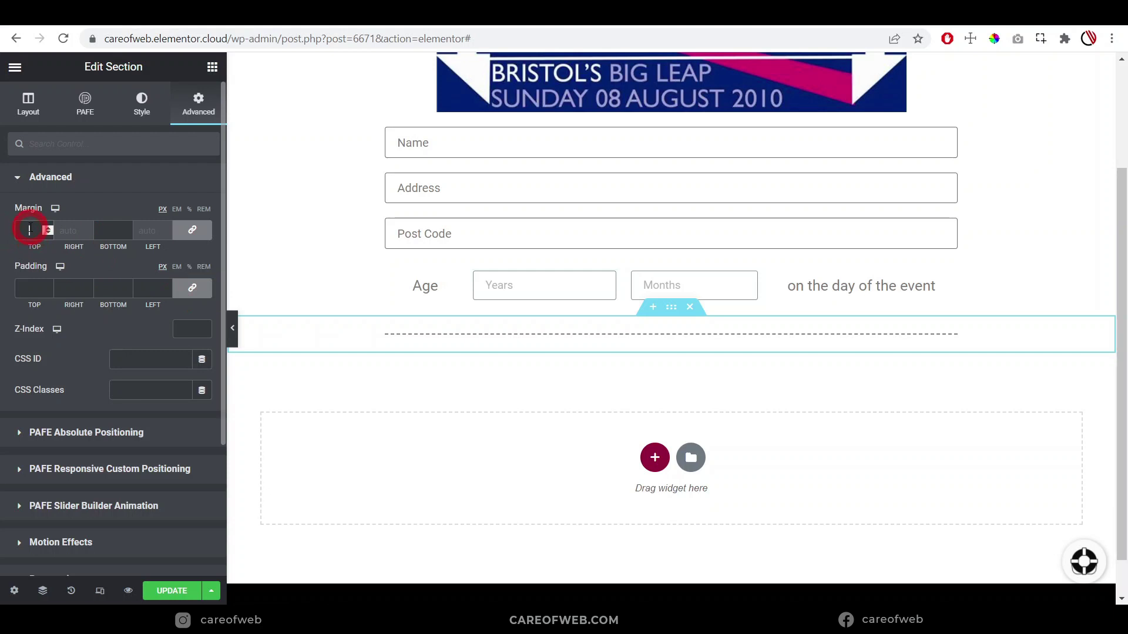
{"action": "type", "text": "15"}
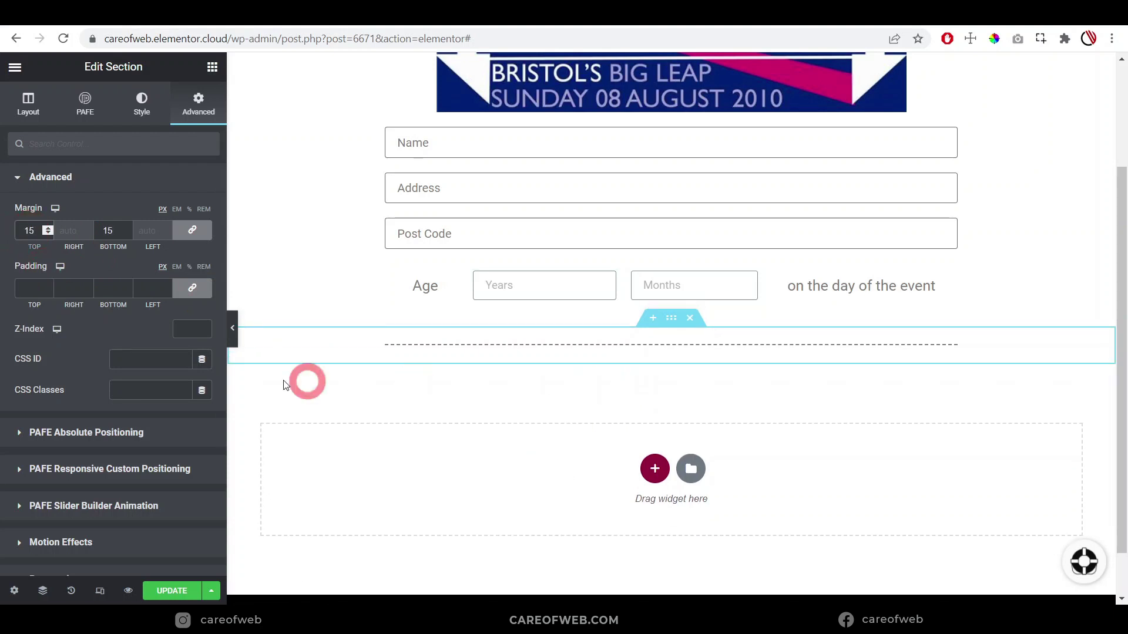
{"action": "left_click", "coordinate": [233, 329]}
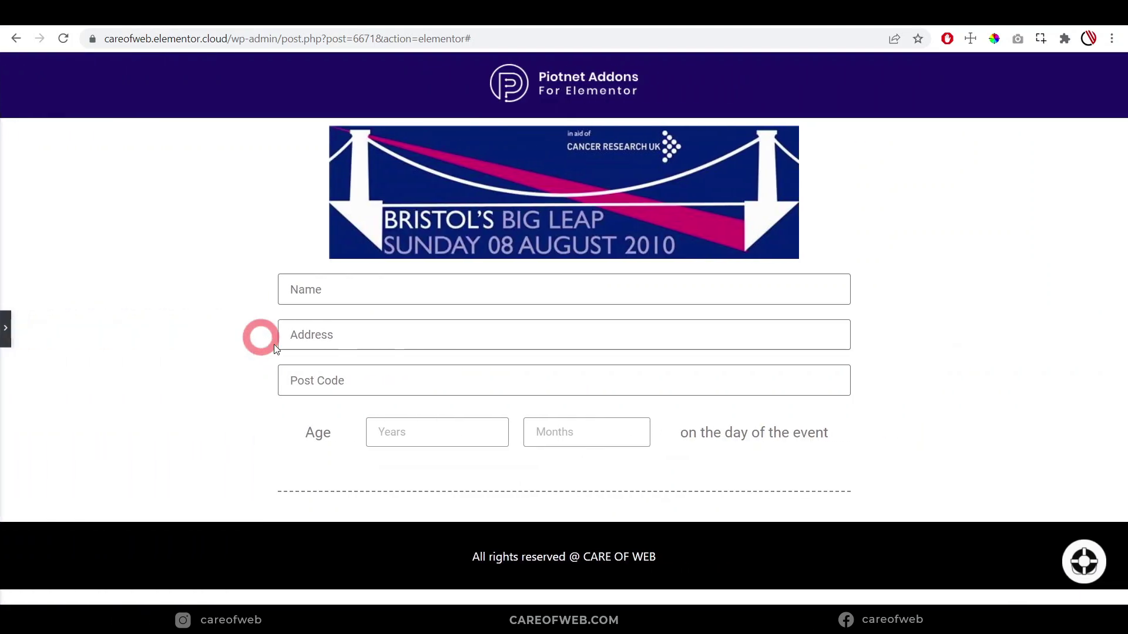
Add another single-column section below the divider with width 800
{"action": "left_click", "coordinate": [8, 330]}
{"action": "scroll", "coordinate": [537, 420], "scroll_direction": "down", "scroll_amount": 4}
{"action": "left_click", "coordinate": [655, 411]}
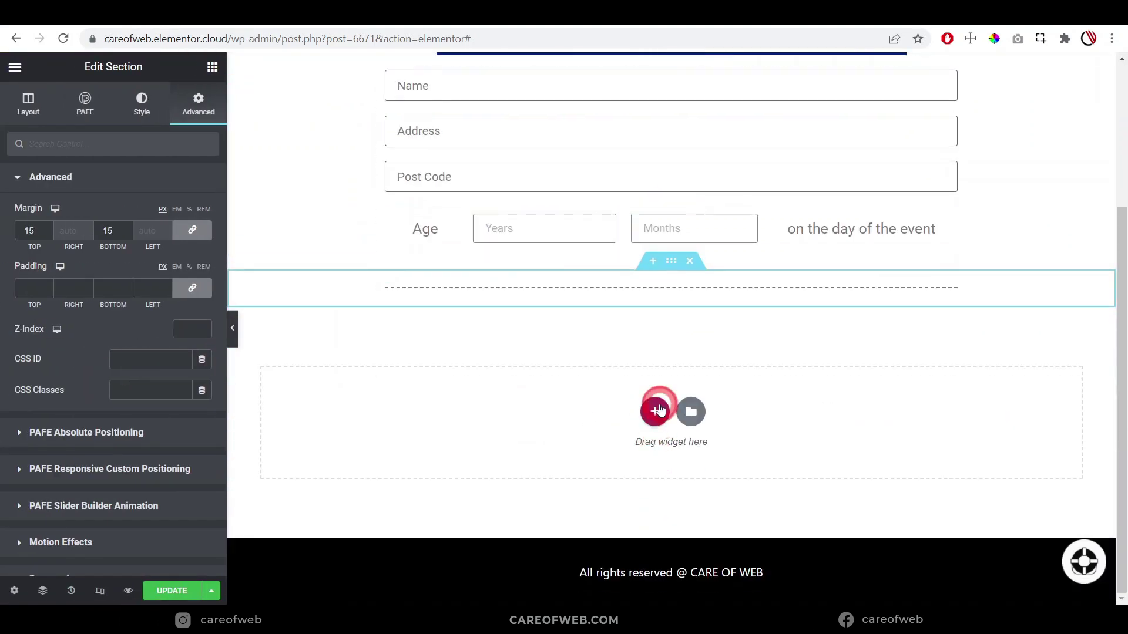
{"action": "left_click", "coordinate": [464, 453]}
{"action": "left_click", "coordinate": [639, 336]}
{"action": "left_click", "coordinate": [671, 310]}
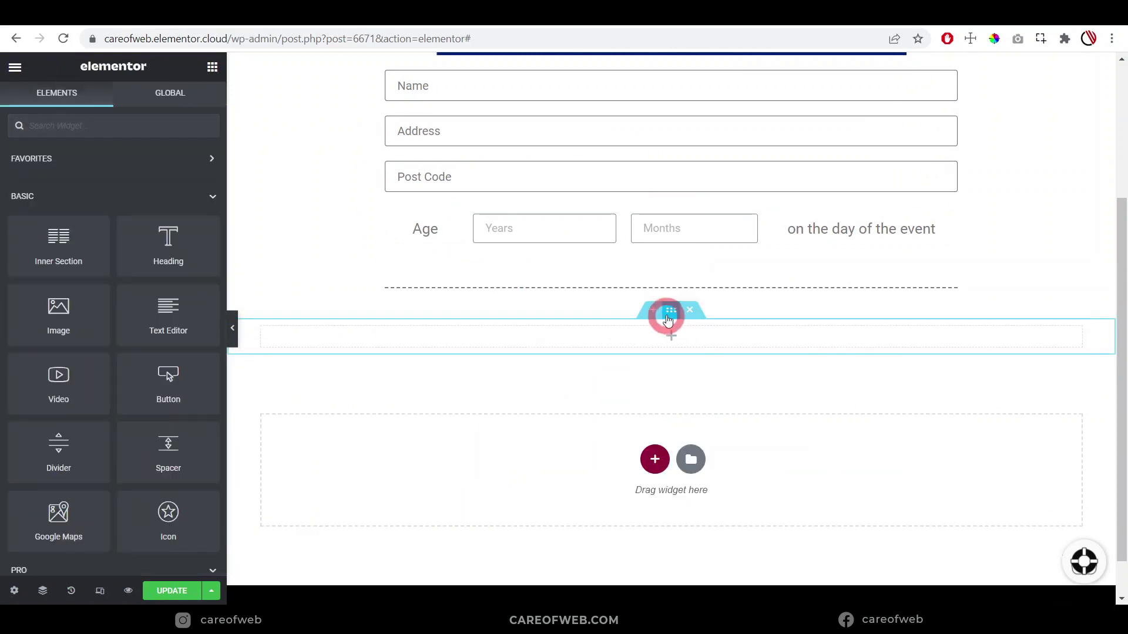
{"action": "left_click", "coordinate": [179, 258]}
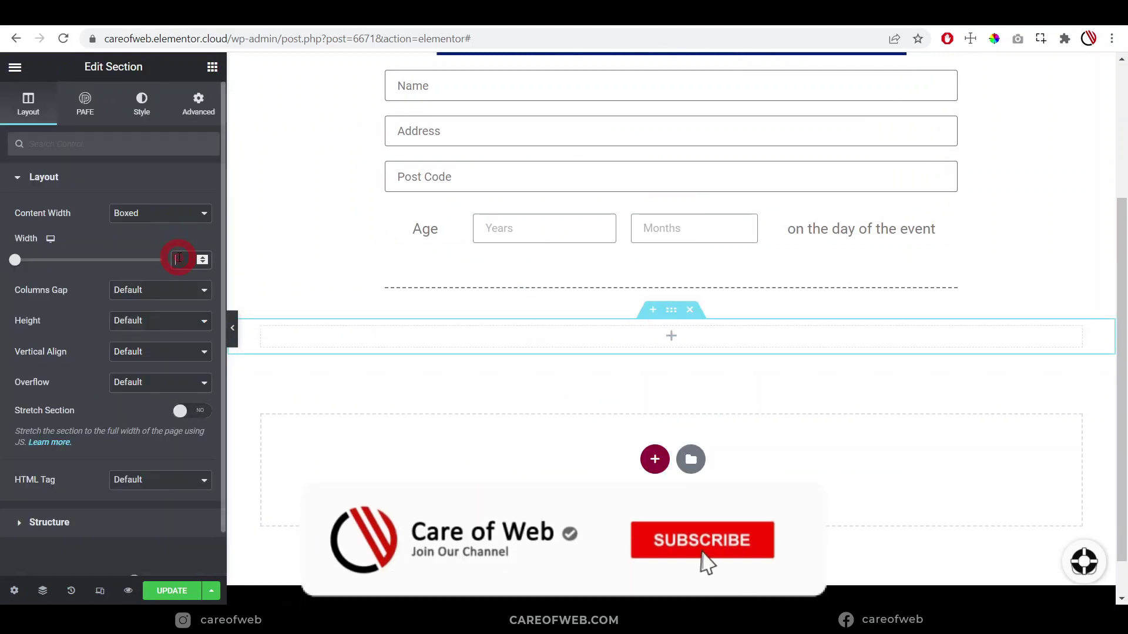
{"action": "type", "text": "800"}
Check the consent PDF, then drag a Field widget from Favorites into the section
{"action": "left_click", "coordinate": [529, 410]}
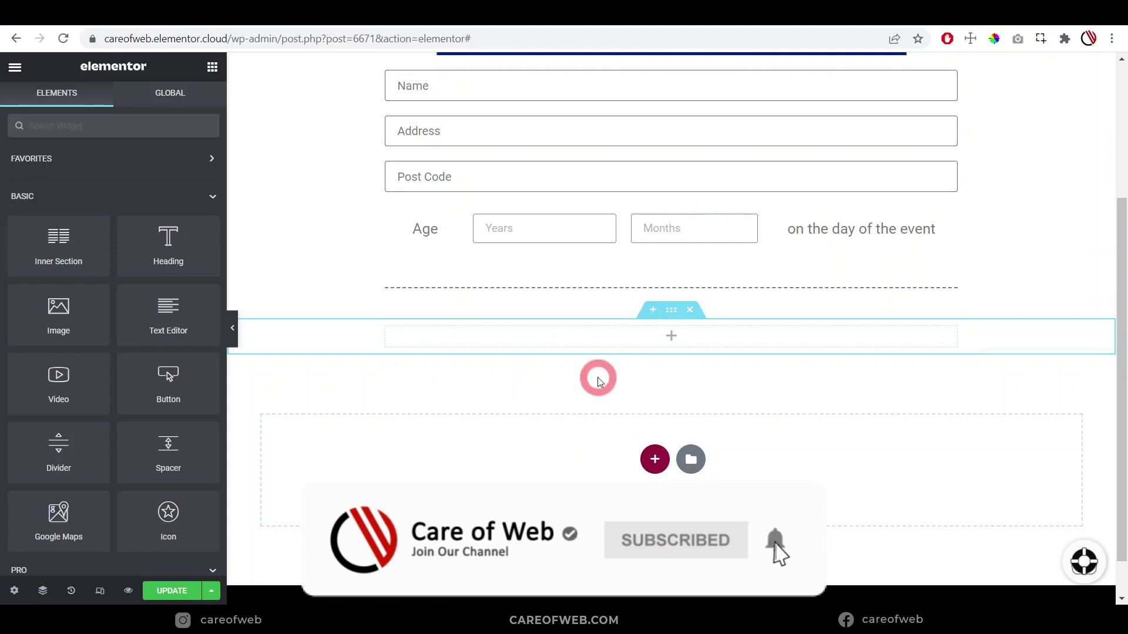
{"action": "left_click", "coordinate": [554, 336]}
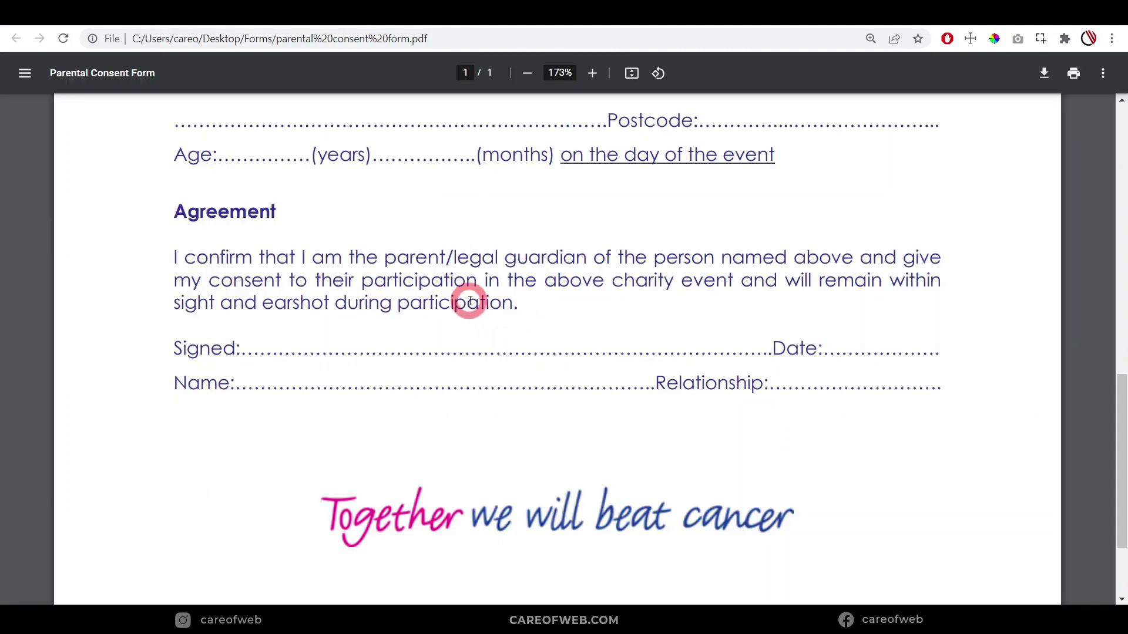
{"action": "scroll", "coordinate": [494, 307], "scroll_direction": "up", "scroll_amount": 1}
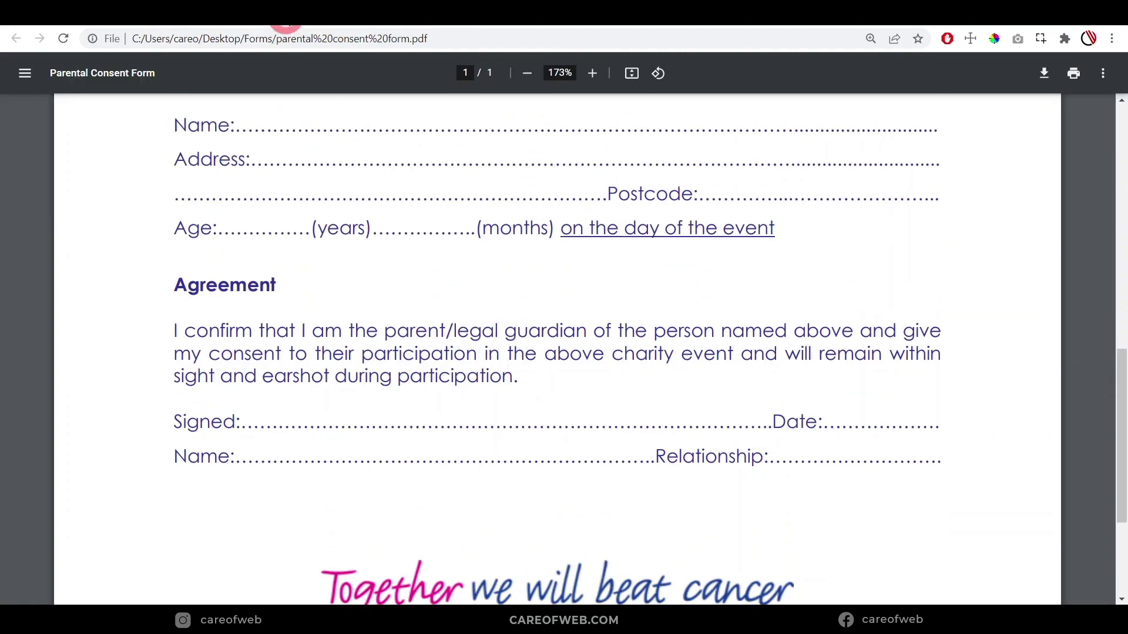
{"action": "left_click", "coordinate": [286, 23]}
{"action": "scroll", "coordinate": [526, 460], "scroll_direction": "down", "scroll_amount": 2}
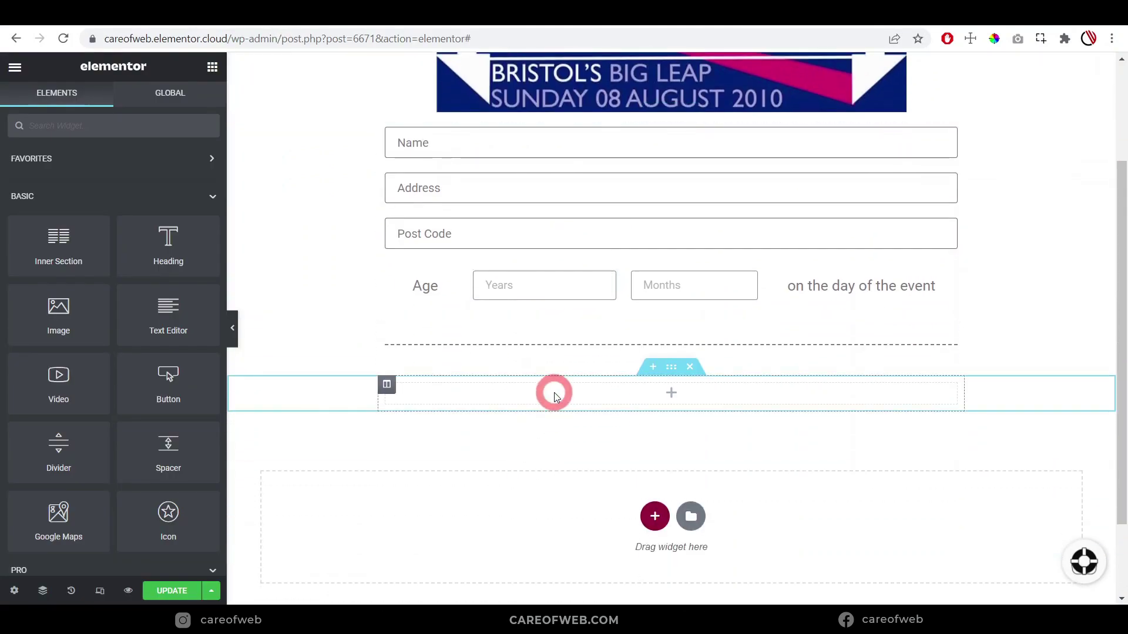
{"action": "left_click", "coordinate": [36, 158]}
{"action": "left_click_drag", "start_coordinate": [57, 202], "coordinate": [507, 390]}
Give the field form ID pdfform and field ID accept, and make it an Acceptance checkbox
{"action": "left_click", "coordinate": [141, 213]}
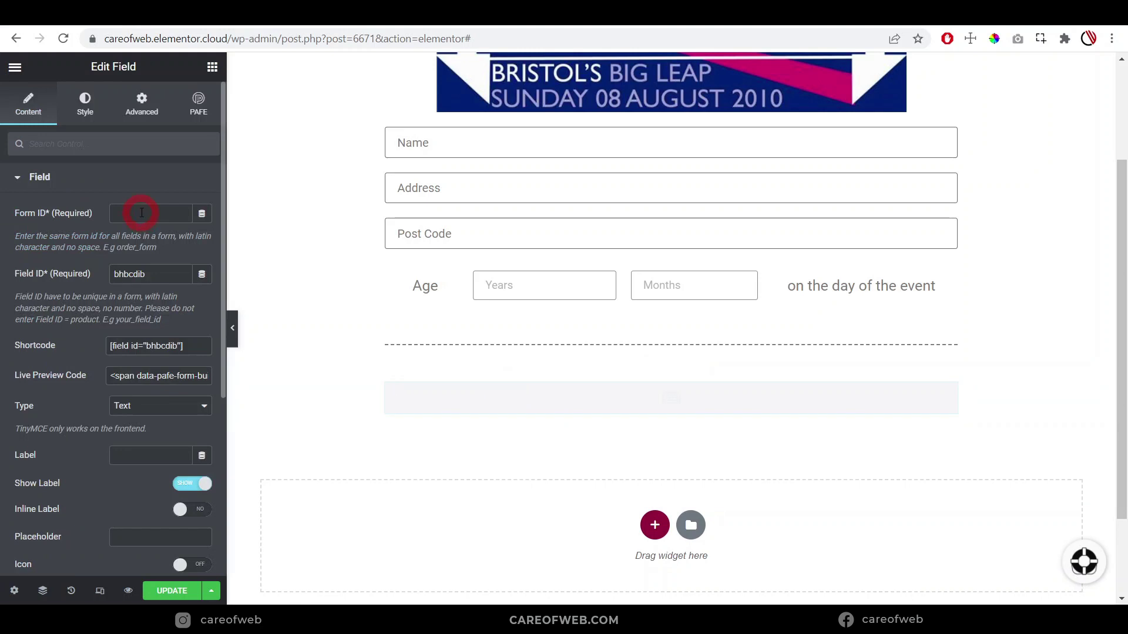
{"action": "type", "text": "pdf"}
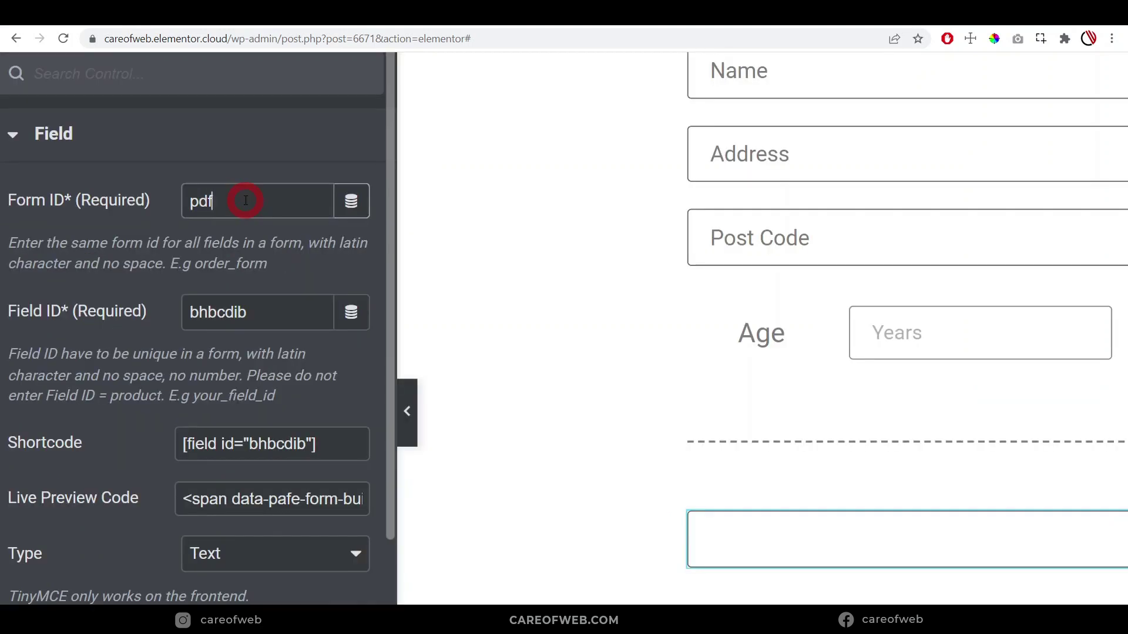
{"action": "type", "text": "form"}
{"action": "key", "text": "Tab"}
{"action": "scroll", "coordinate": [158, 217], "scroll_direction": "down", "scroll_amount": 2}
{"action": "type", "text": "accept"}
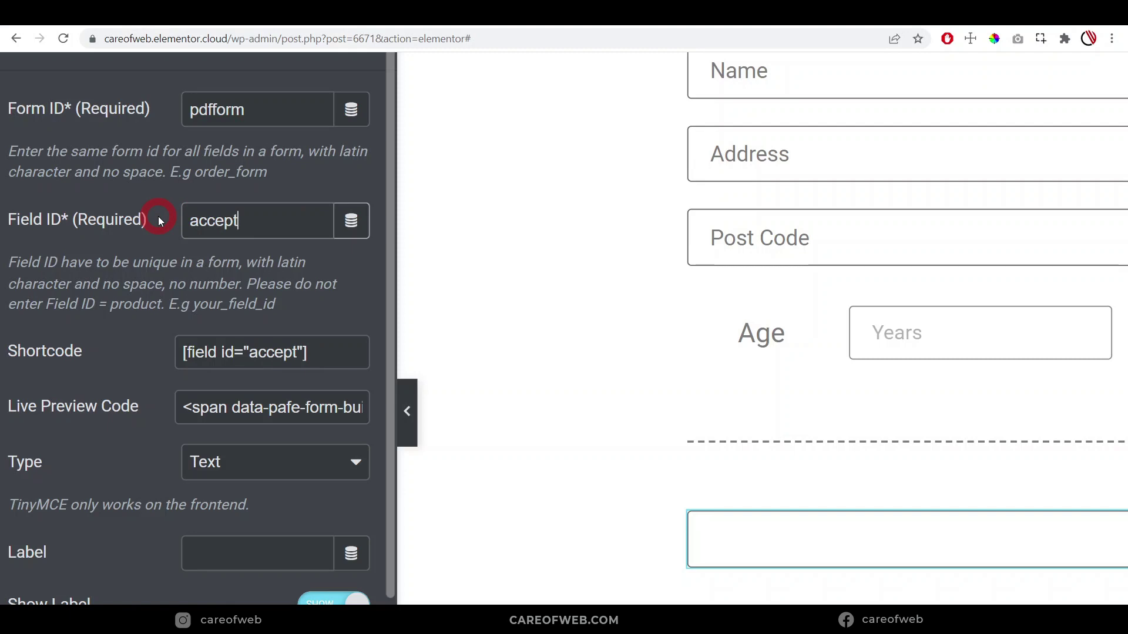
{"action": "scroll", "coordinate": [159, 221], "scroll_direction": "down", "scroll_amount": 3}
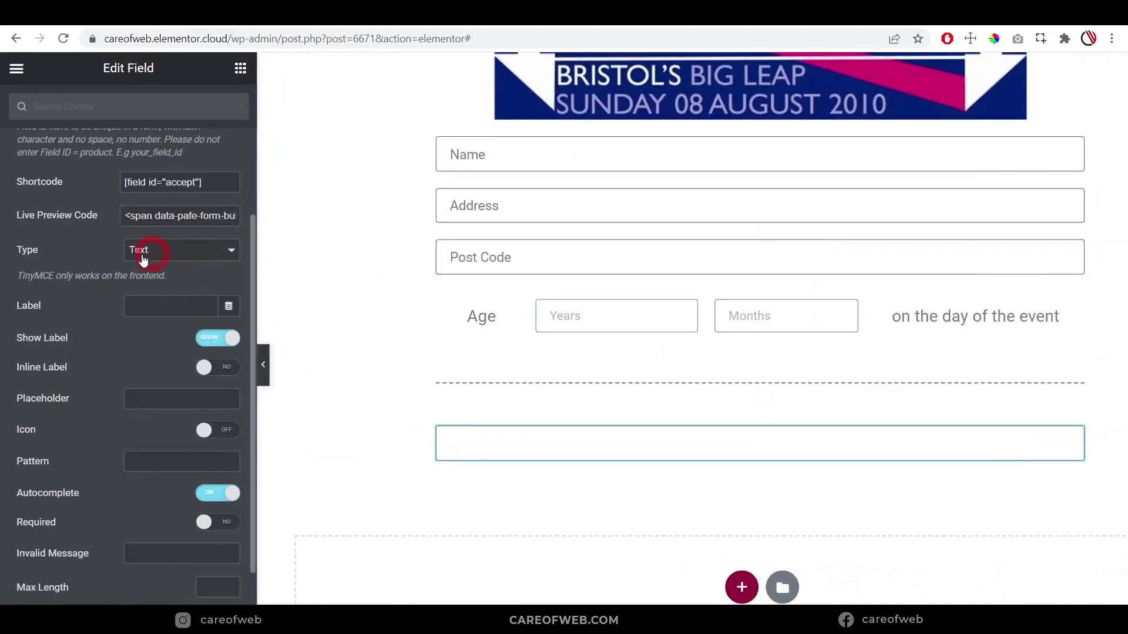
{"action": "left_click", "coordinate": [260, 289]}
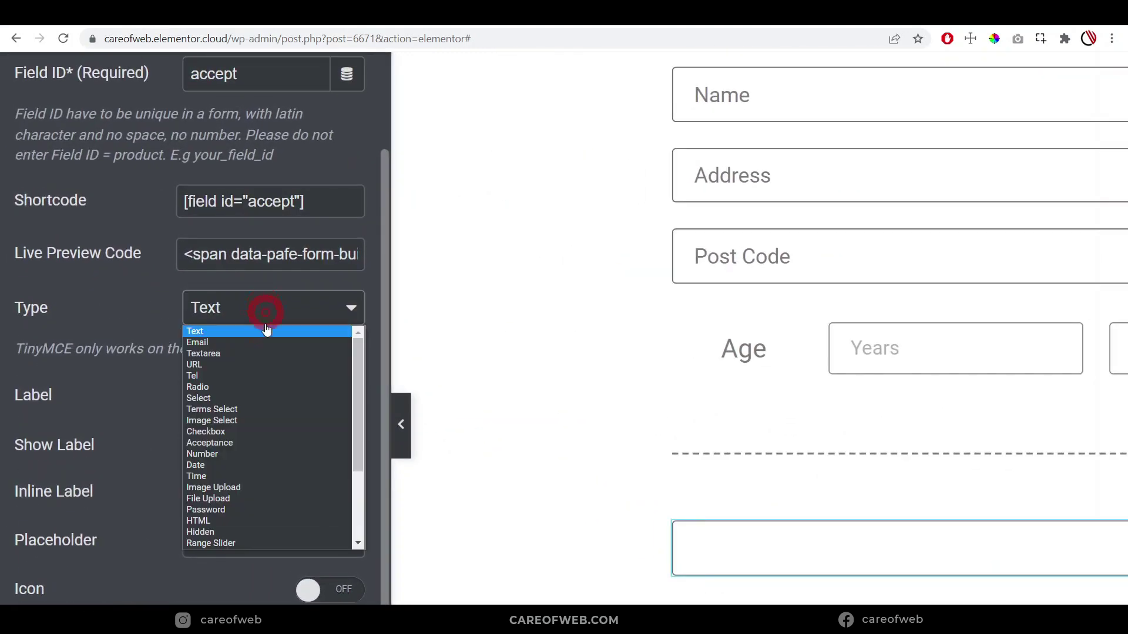
{"action": "left_click", "coordinate": [263, 442]}
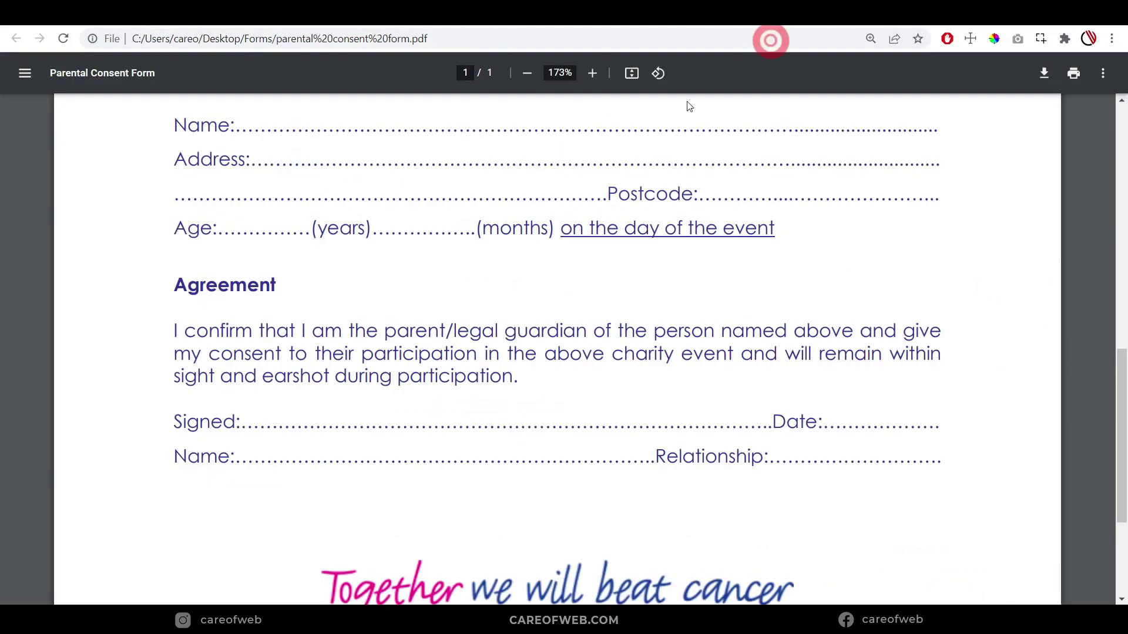
Paste 'Agreement' from the PDF as the label and the consent paragraph as acceptance text
{"action": "left_click_drag", "start_coordinate": [180, 288], "coordinate": [282, 291]}
{"action": "key", "text": "ctrl+c"}
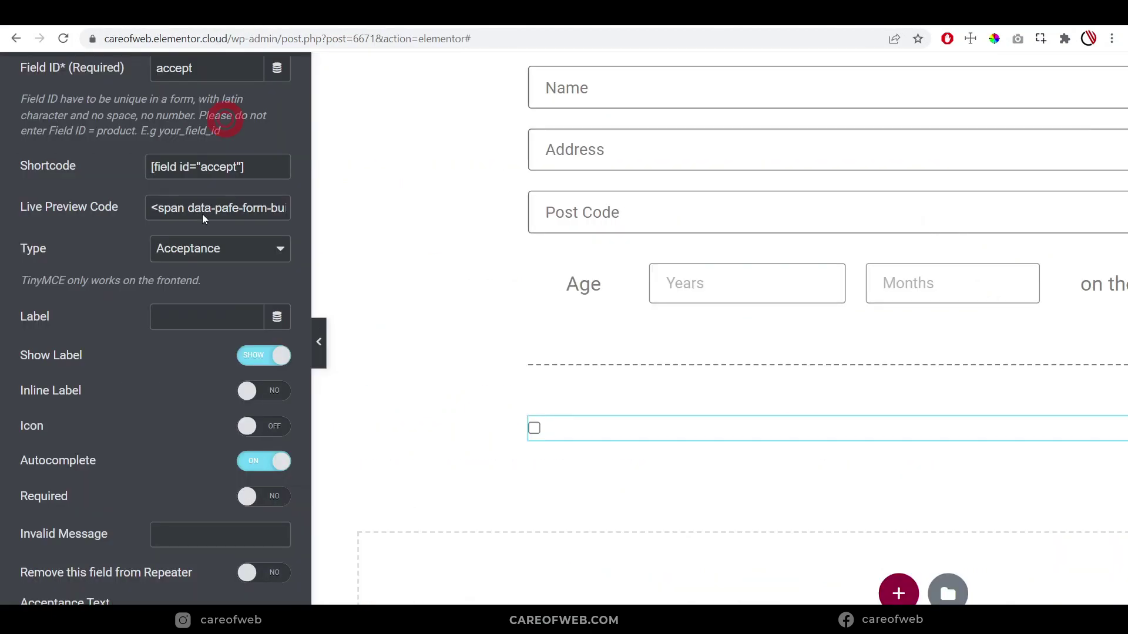
{"action": "left_click", "coordinate": [184, 332]}
{"action": "key", "text": "ctrl+v"}
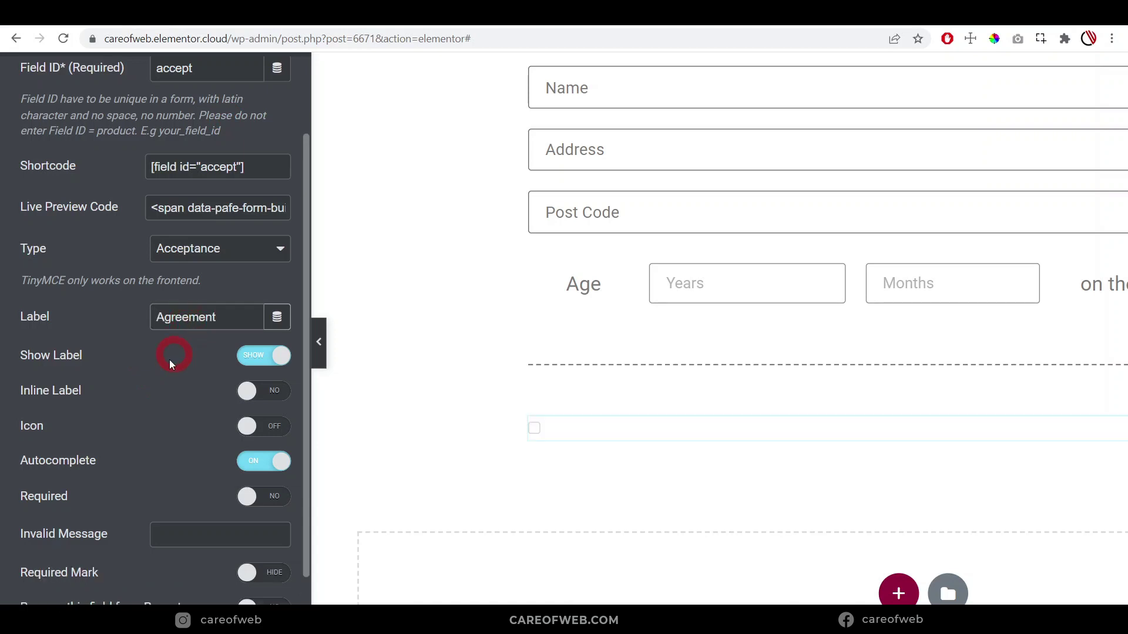
{"action": "scroll", "coordinate": [168, 362], "scroll_direction": "down", "scroll_amount": 2}
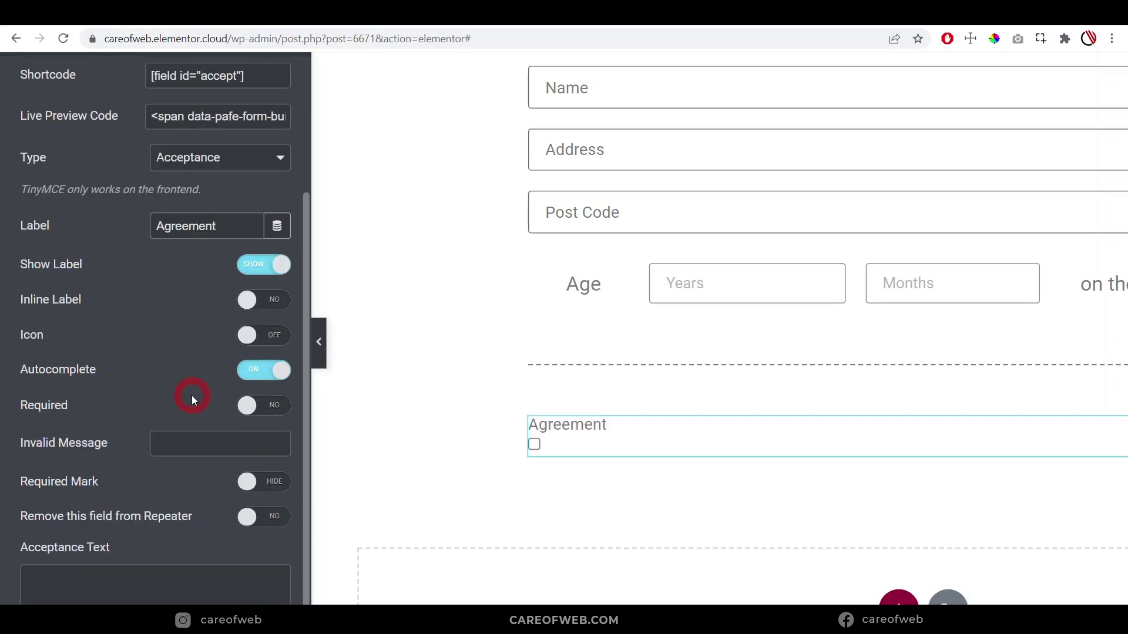
{"action": "scroll", "coordinate": [130, 405], "scroll_direction": "down", "scroll_amount": 3}
{"action": "left_click", "coordinate": [107, 413]}
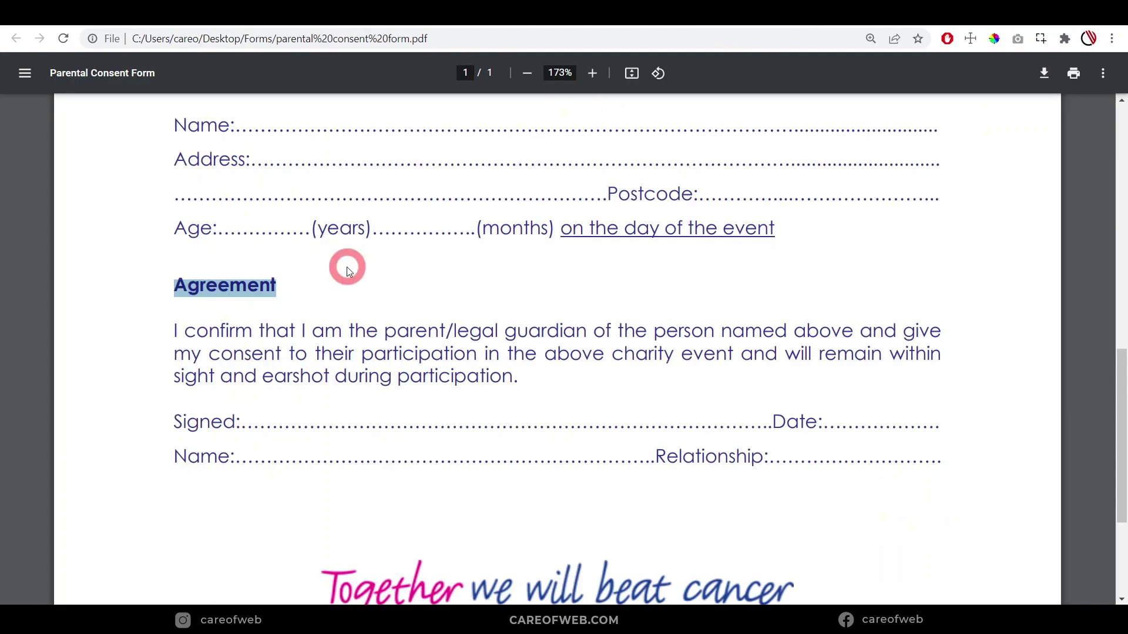
{"action": "left_click", "coordinate": [348, 271]}
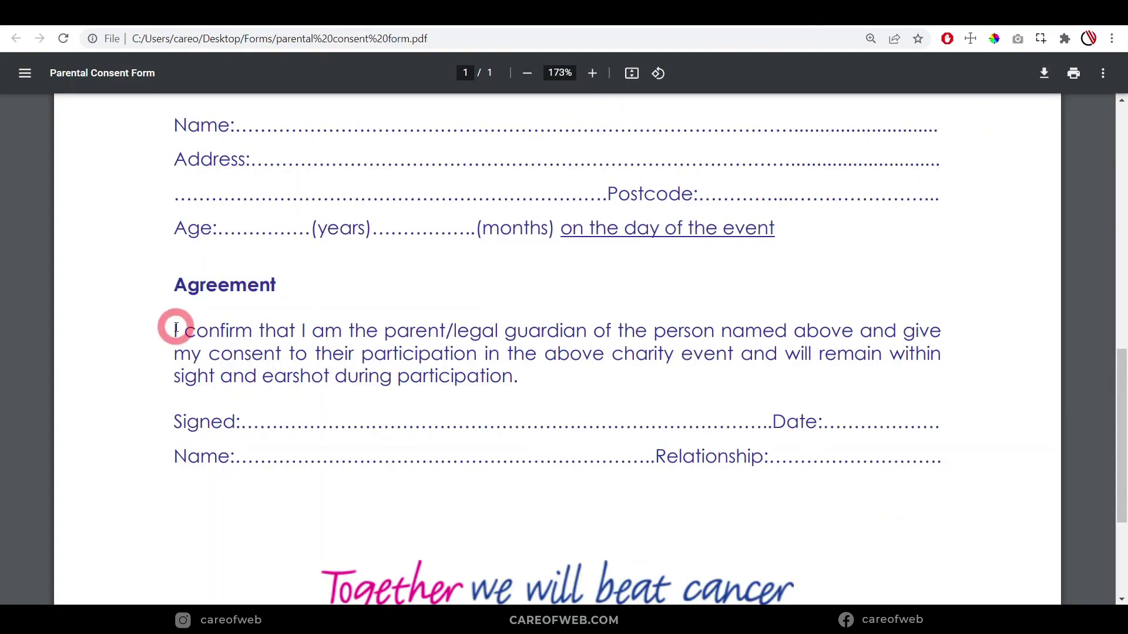
{"action": "left_click_drag", "start_coordinate": [174, 330], "coordinate": [536, 375]}
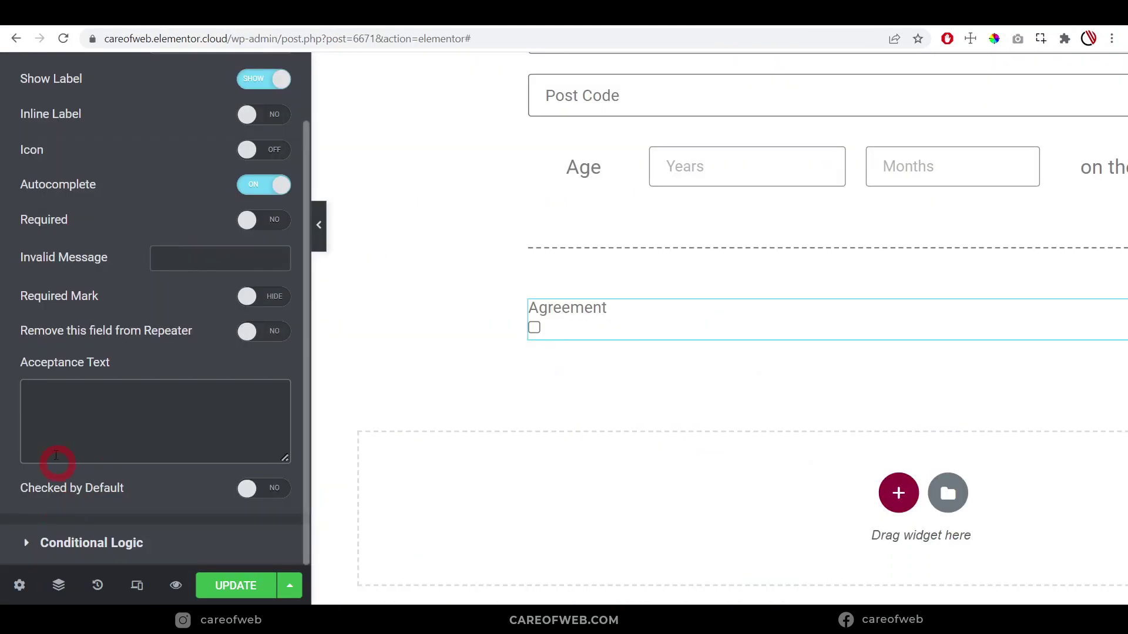
{"action": "type", "text": "I confirm that I am the parent/legal guardian of the person named above and give my consent to their participation in the above charity event and will remain within sight and earshot during participation."}
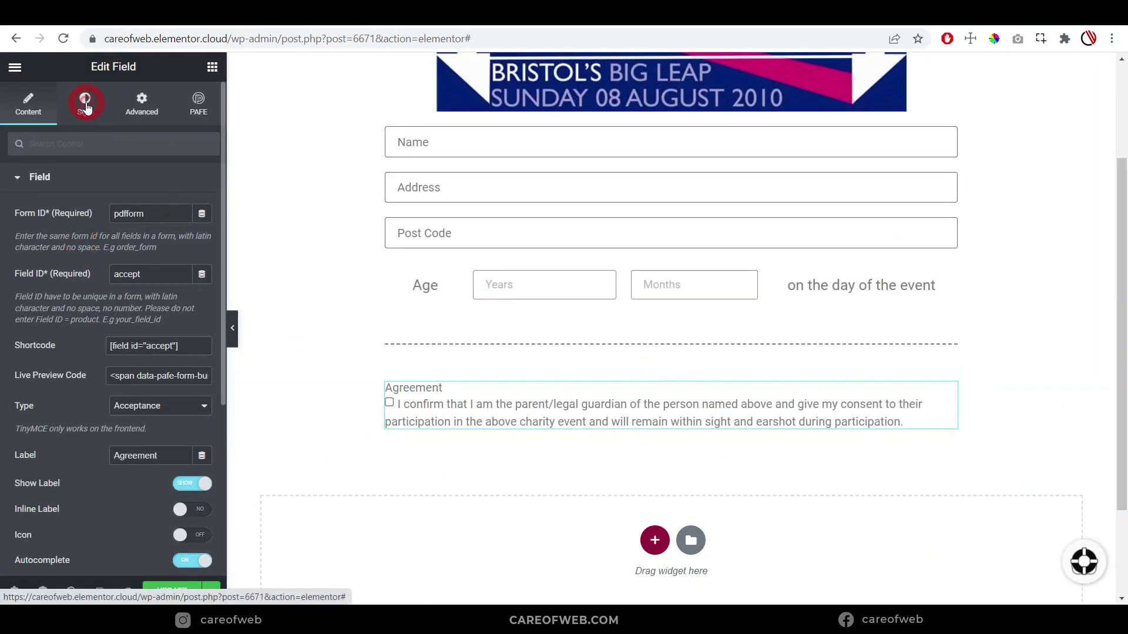
Style the Agreement label with weight 700, line height 18 and a darker text colour
{"action": "left_click", "coordinate": [85, 105]}
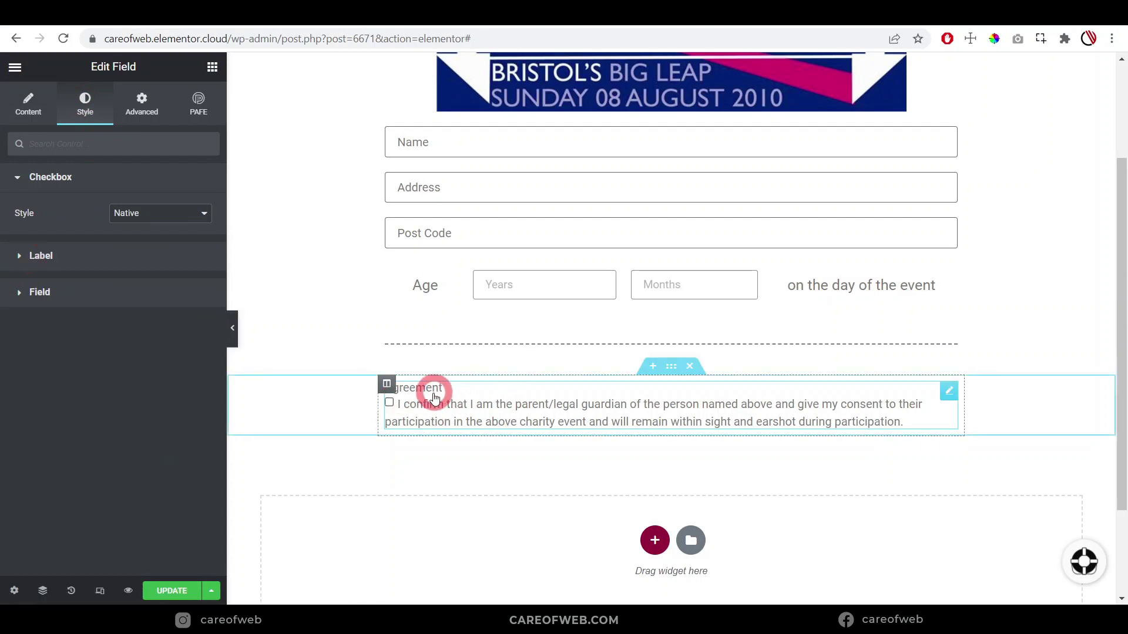
{"action": "left_click", "coordinate": [27, 258]}
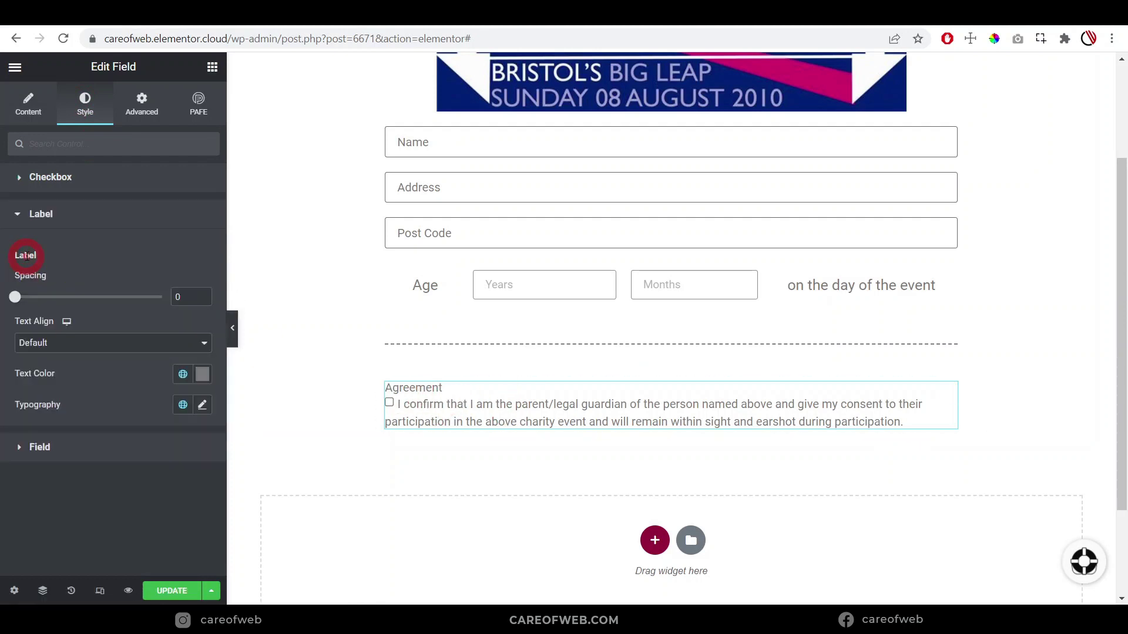
{"action": "left_click", "coordinate": [201, 407]}
{"action": "scroll", "coordinate": [91, 415], "scroll_direction": "down", "scroll_amount": 3}
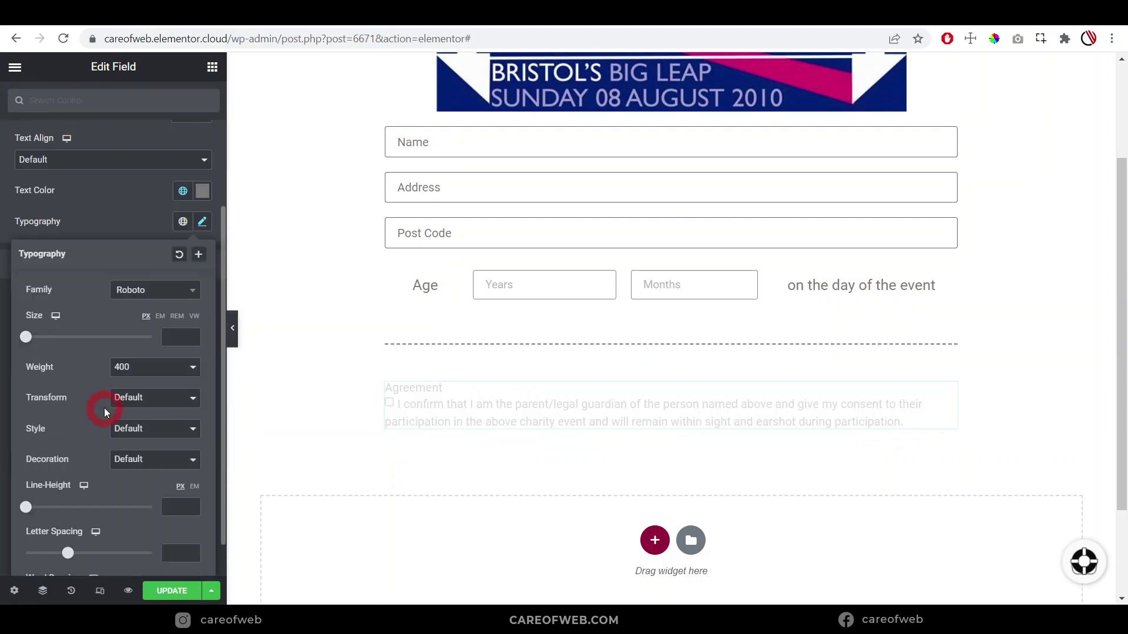
{"action": "left_click", "coordinate": [145, 369]}
{"action": "left_click", "coordinate": [128, 450]}
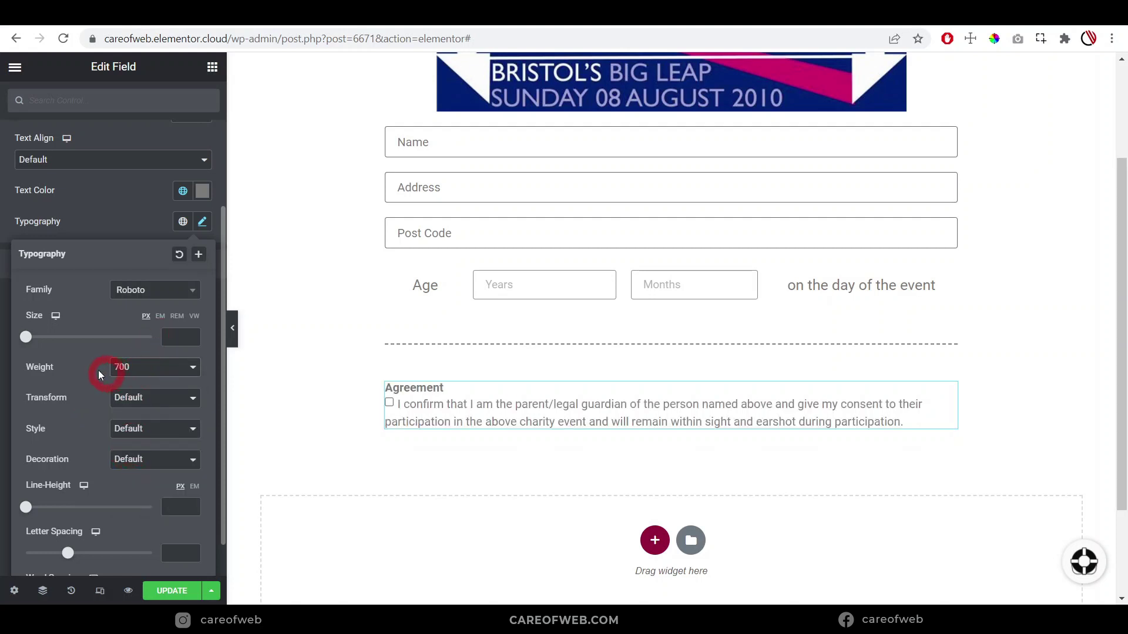
{"action": "scroll", "coordinate": [81, 464], "scroll_direction": "down", "scroll_amount": 1}
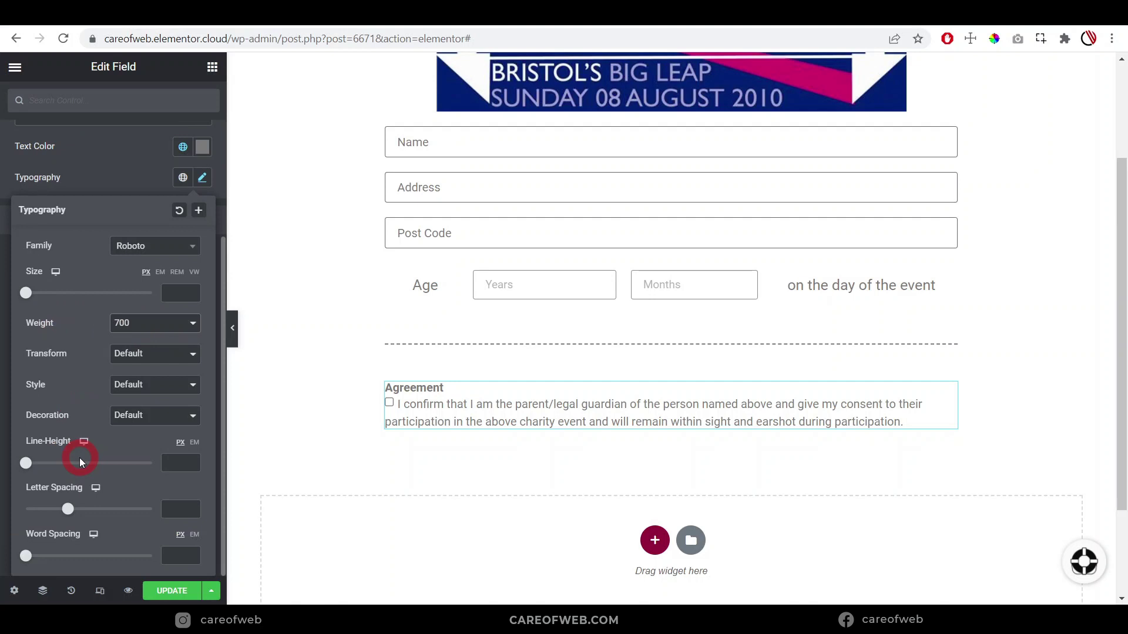
{"action": "left_click_drag", "start_coordinate": [26, 463], "coordinate": [75, 466]}
{"action": "left_click", "coordinate": [117, 170]}
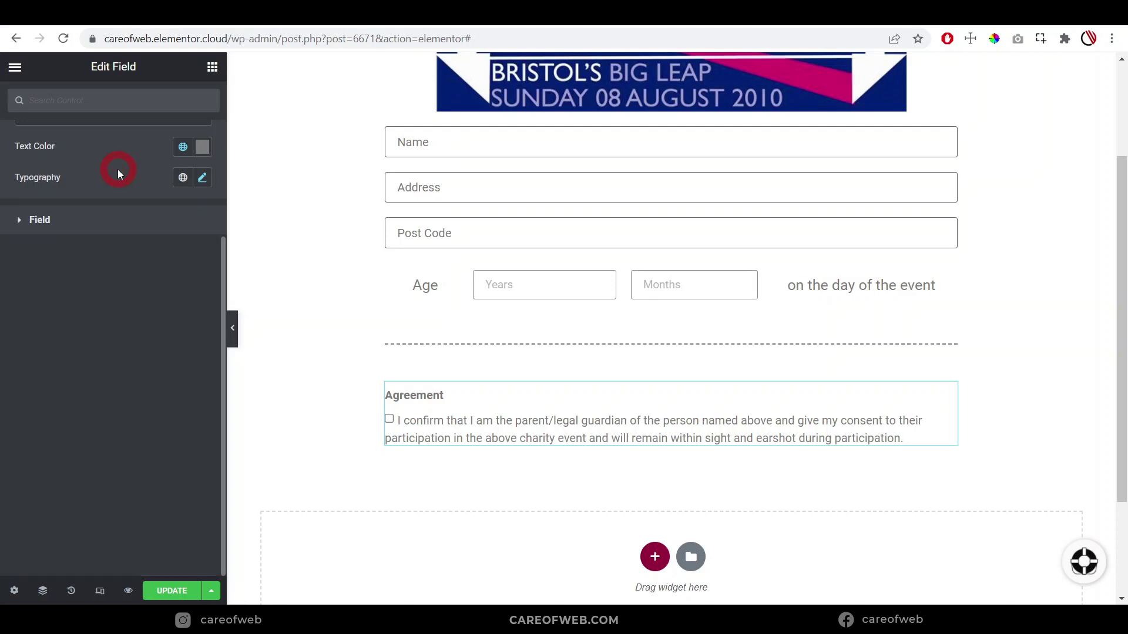
{"action": "left_click", "coordinate": [193, 147]}
{"action": "left_click", "coordinate": [203, 148]}
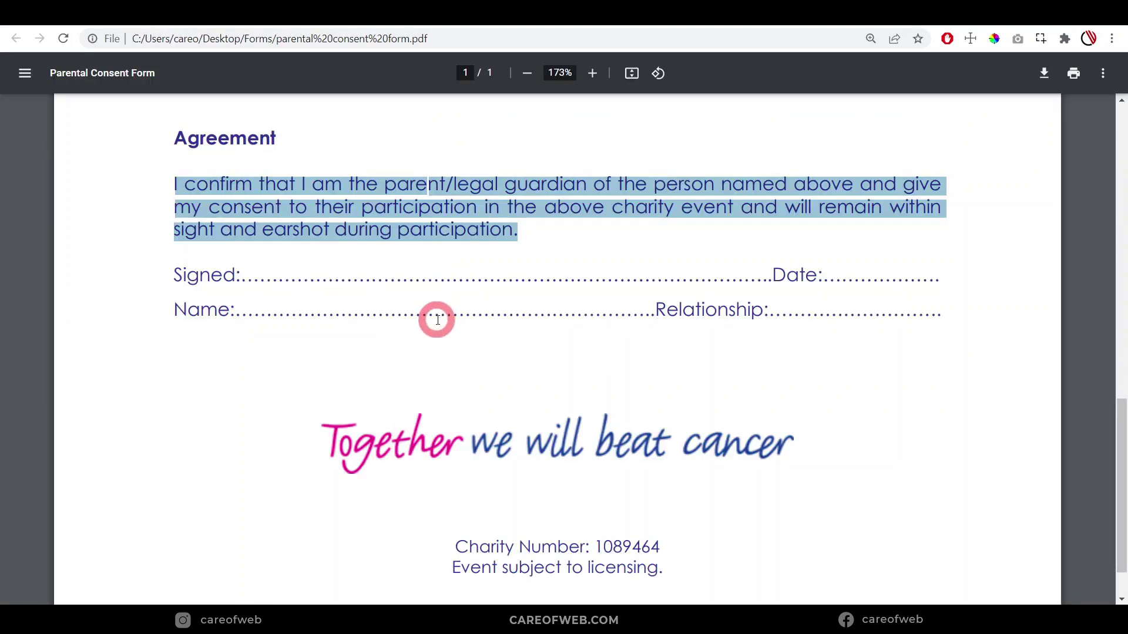
{"action": "scroll", "coordinate": [438, 320], "scroll_direction": "up", "scroll_amount": 1}
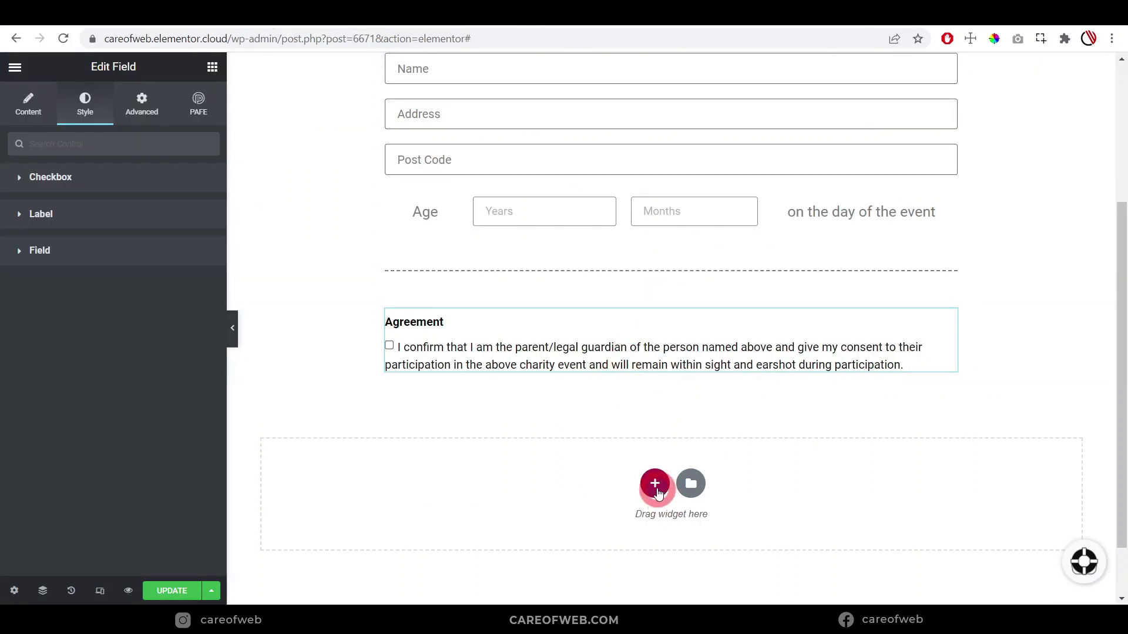
Add a one-column section 800 wide at the bottom and duplicate its column into two
{"action": "left_click", "coordinate": [654, 482]}
{"action": "left_click", "coordinate": [476, 529]}
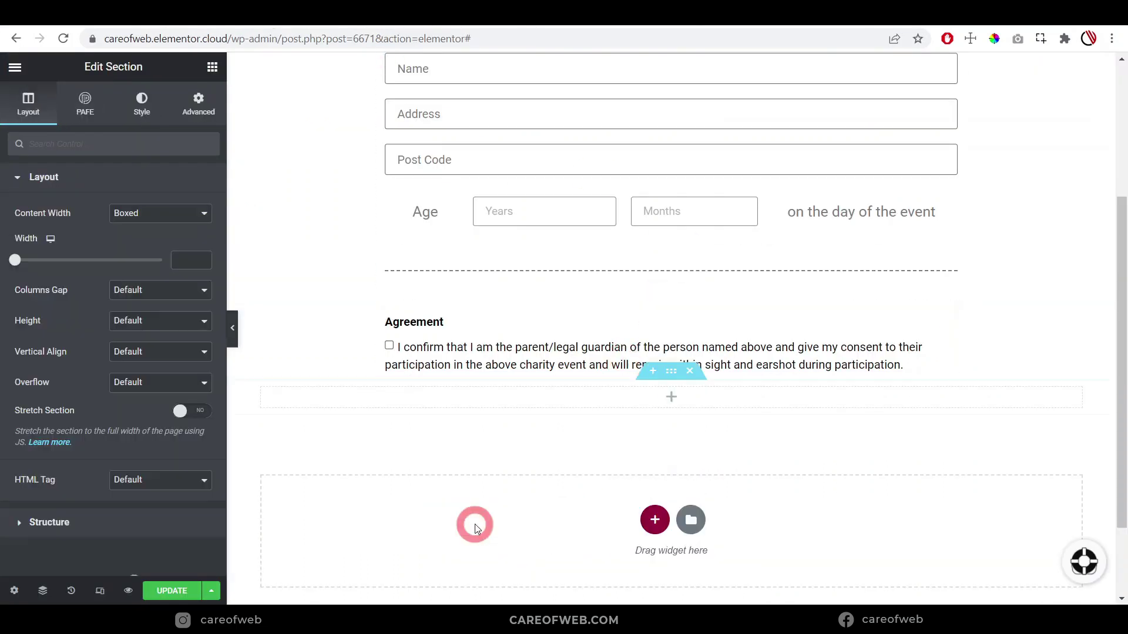
{"action": "left_click", "coordinate": [671, 379]}
{"action": "left_click", "coordinate": [671, 370]}
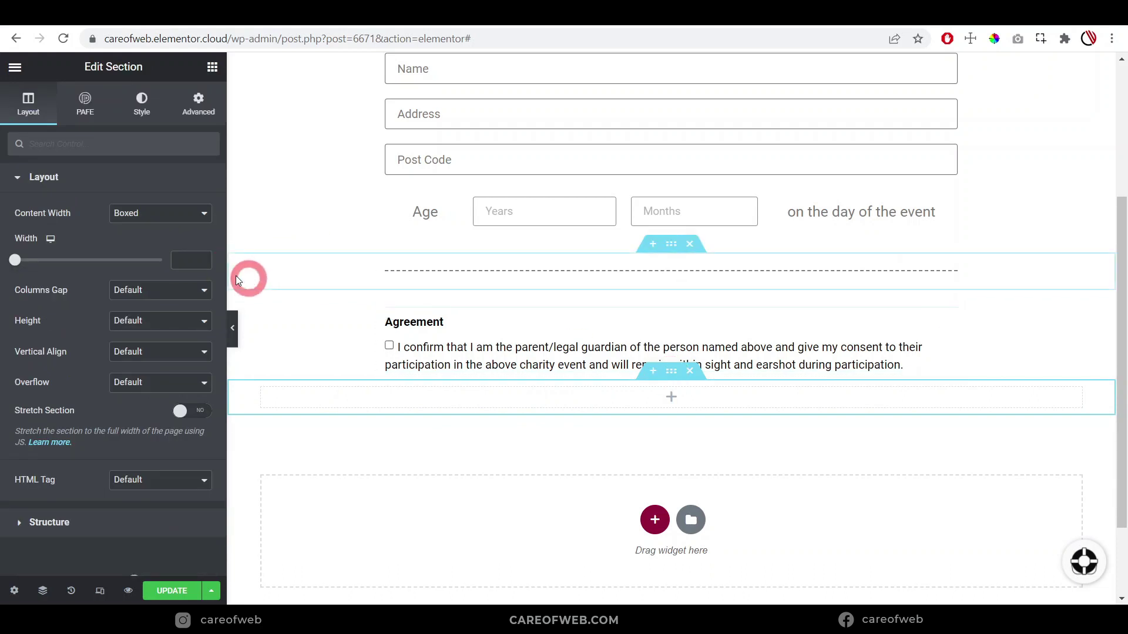
{"action": "left_click", "coordinate": [184, 262]}
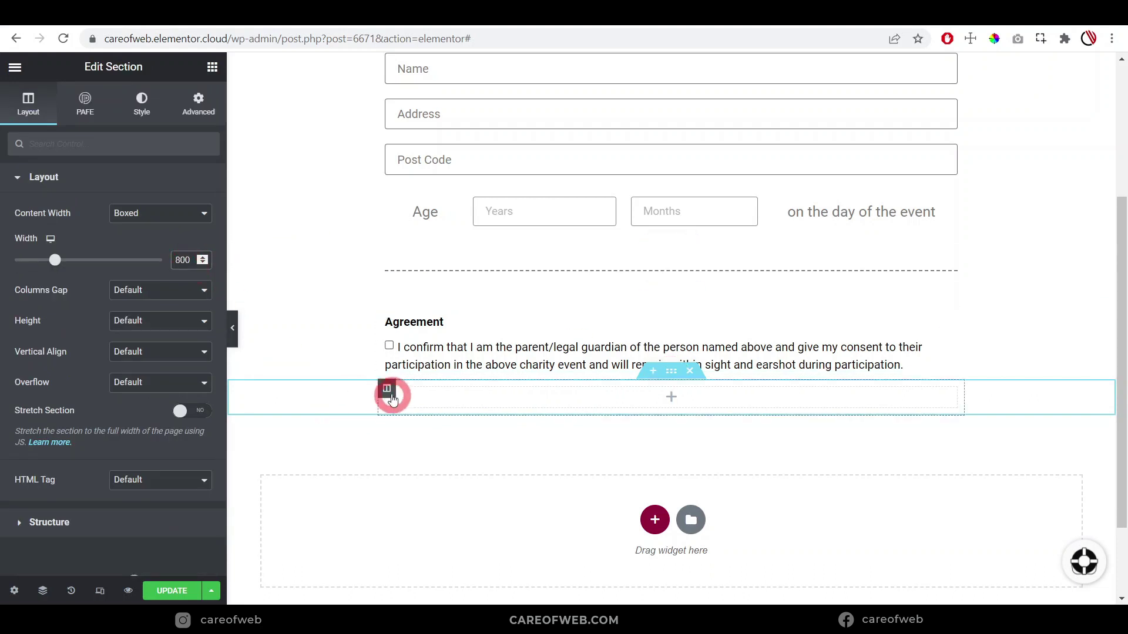
{"action": "right_click", "coordinate": [387, 389]}
{"action": "left_click", "coordinate": [429, 416]}
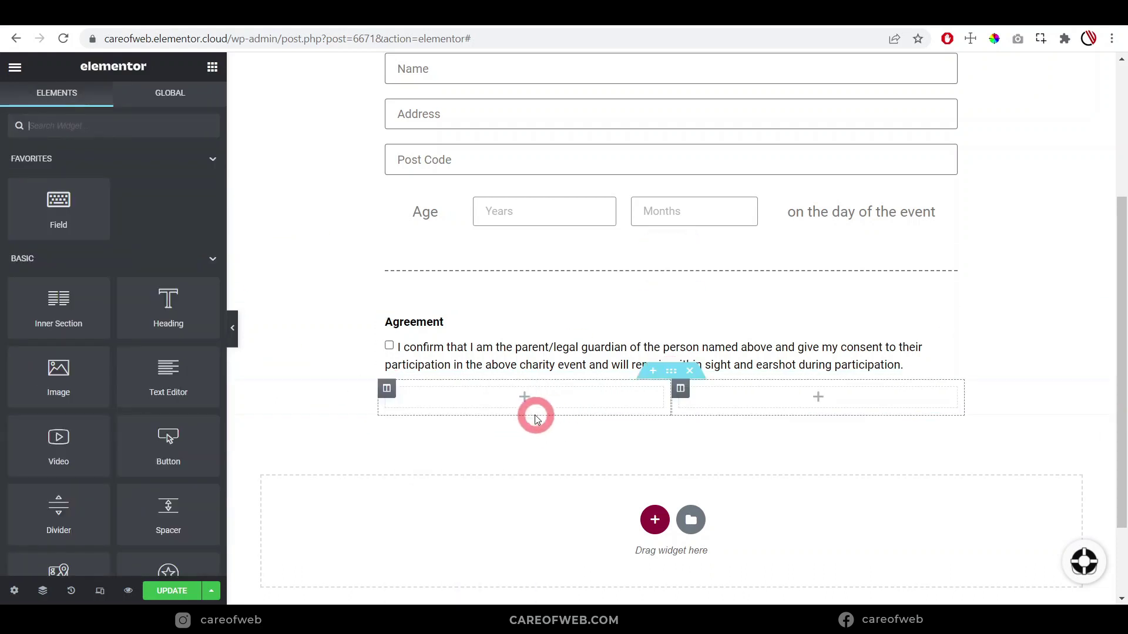
Place a form field in the left column with ID sign and type Signature
{"action": "left_click_drag", "start_coordinate": [62, 208], "coordinate": [474, 404]}
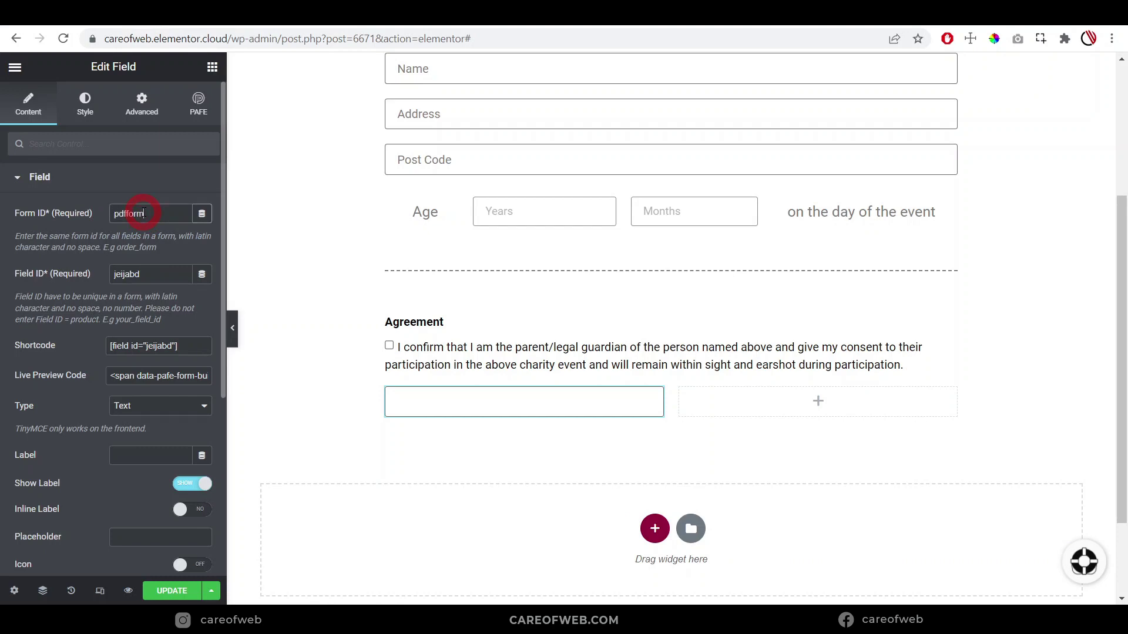
{"action": "left_click_drag", "start_coordinate": [159, 272], "coordinate": [78, 267]}
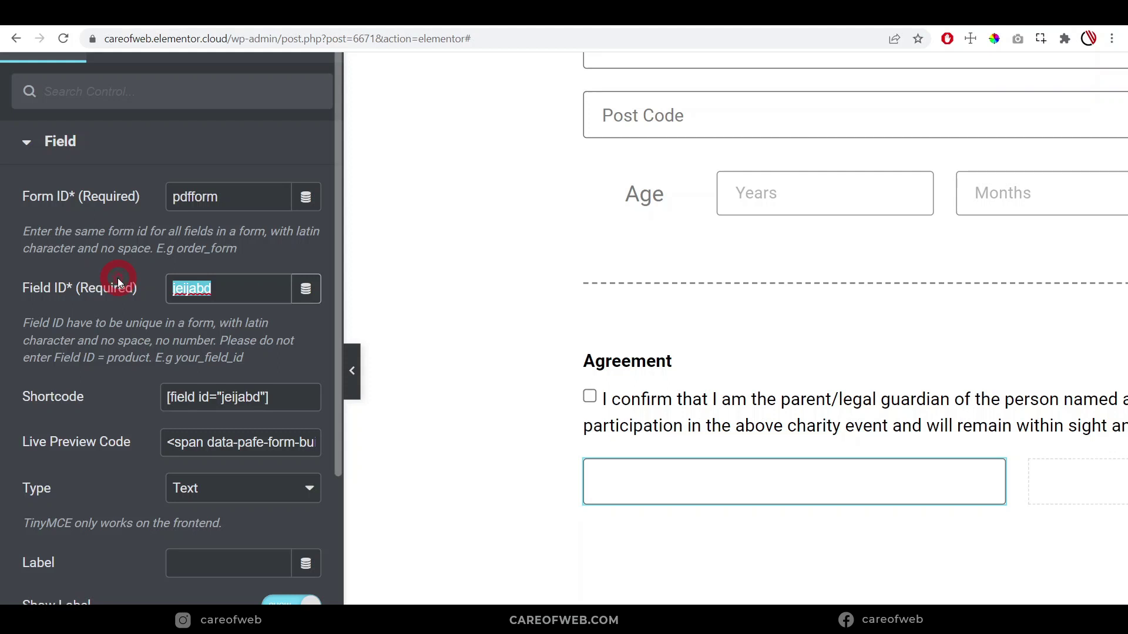
{"action": "type", "text": "sign"}
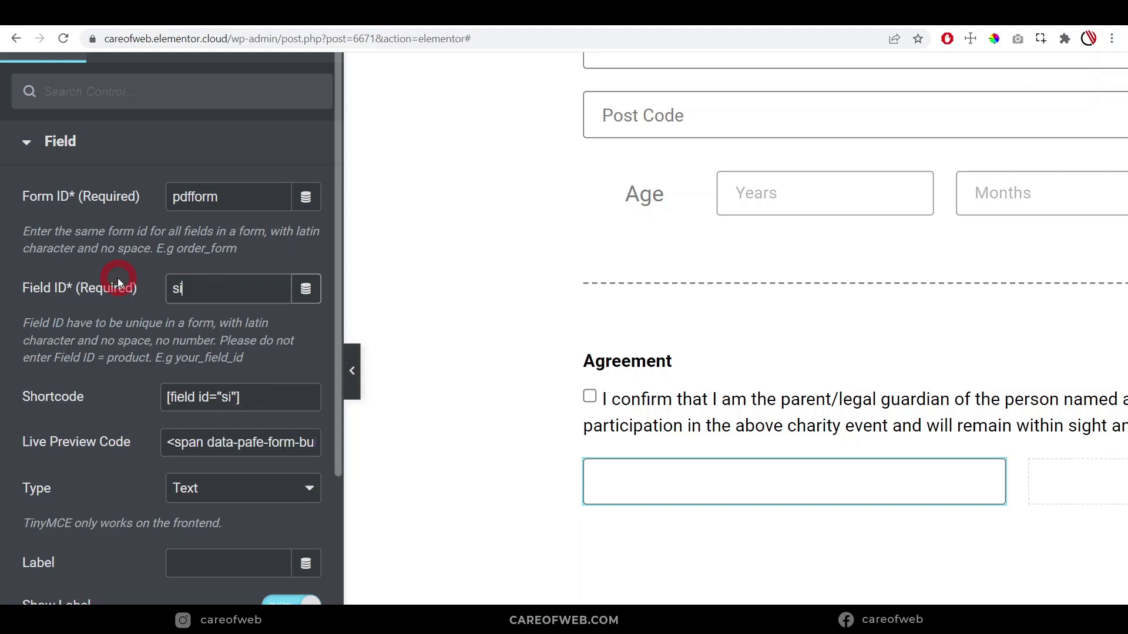
{"action": "scroll", "coordinate": [240, 398], "scroll_direction": "down", "scroll_amount": 2}
{"action": "left_click", "coordinate": [239, 399]}
{"action": "scroll", "coordinate": [219, 361], "scroll_direction": "down", "scroll_amount": 5}
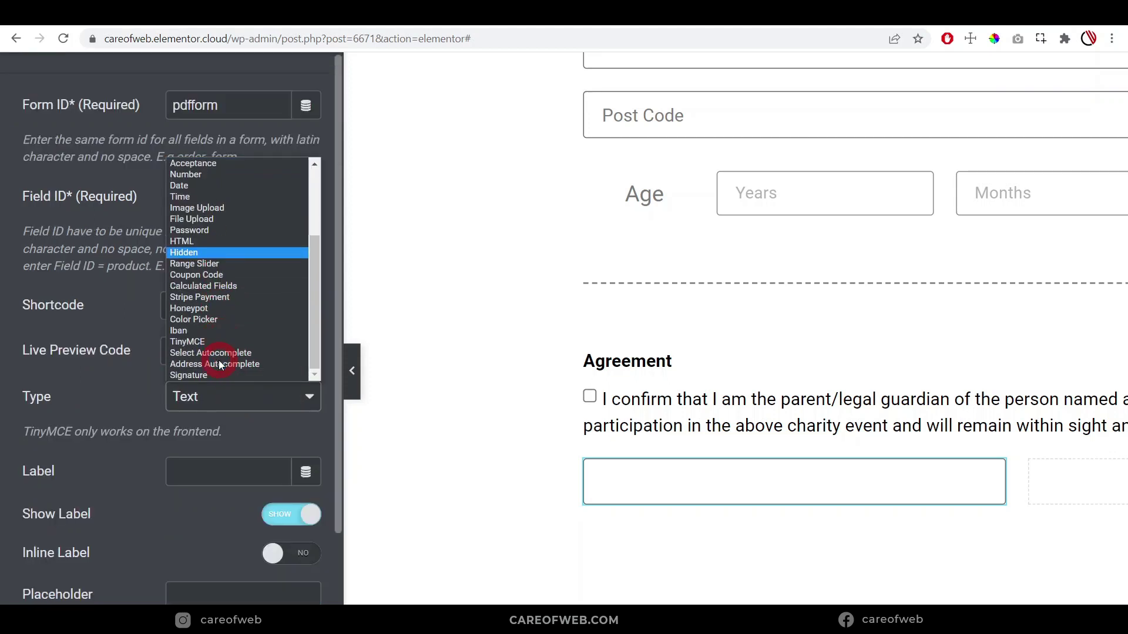
{"action": "left_click", "coordinate": [199, 374]}
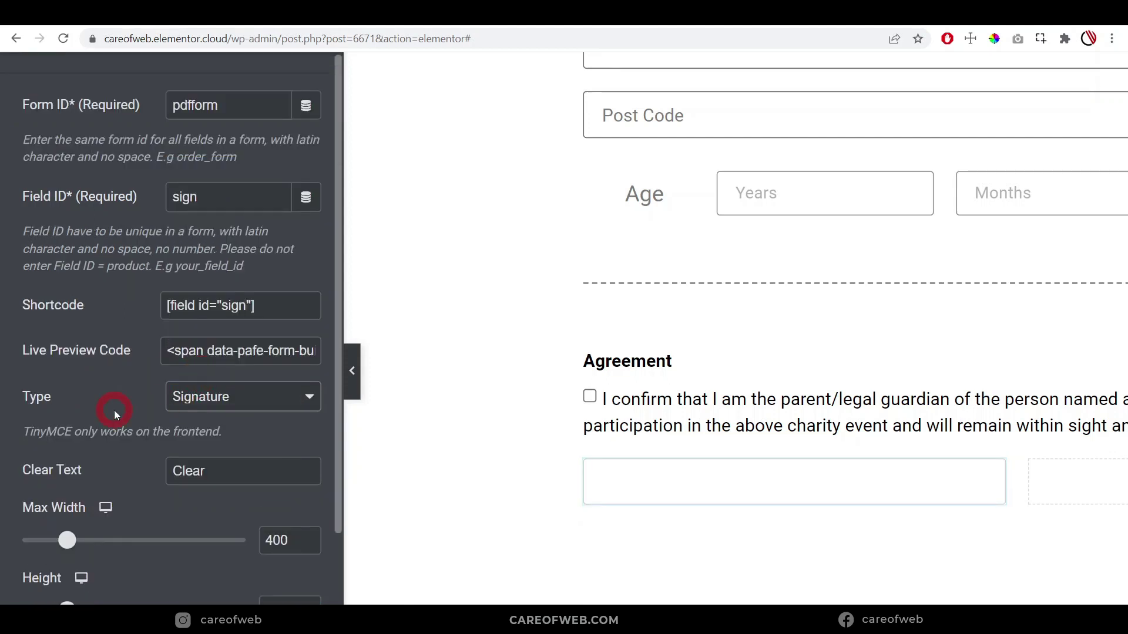
{"action": "scroll", "coordinate": [114, 418], "scroll_direction": "down", "scroll_amount": 2}
{"action": "left_click", "coordinate": [698, 617]}
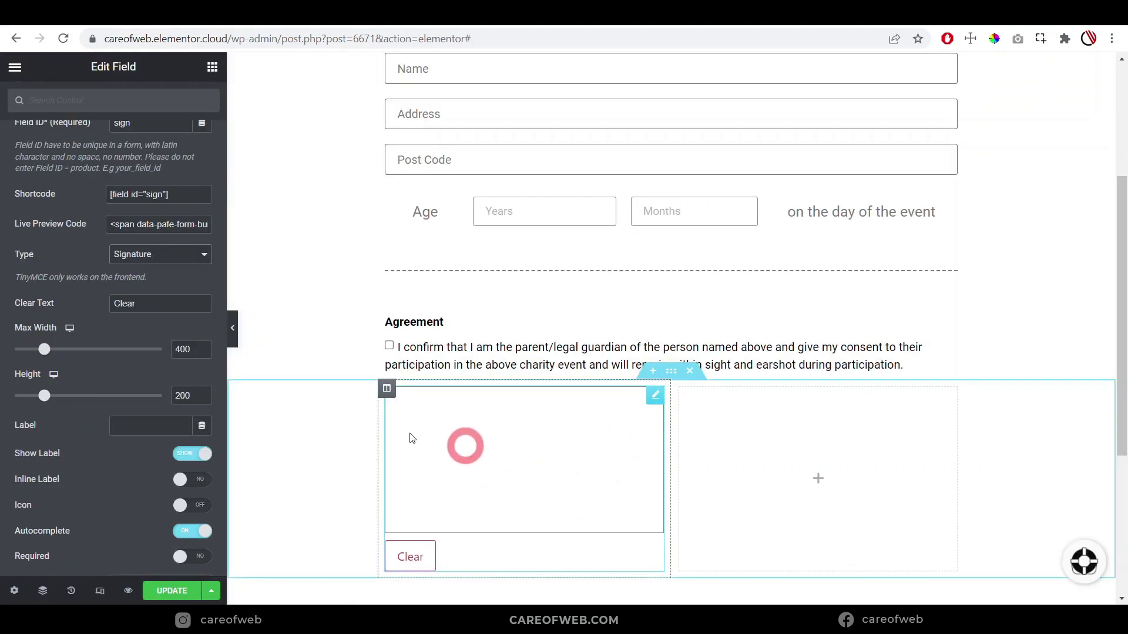
{"action": "scroll", "coordinate": [88, 409], "scroll_direction": "down", "scroll_amount": 2}
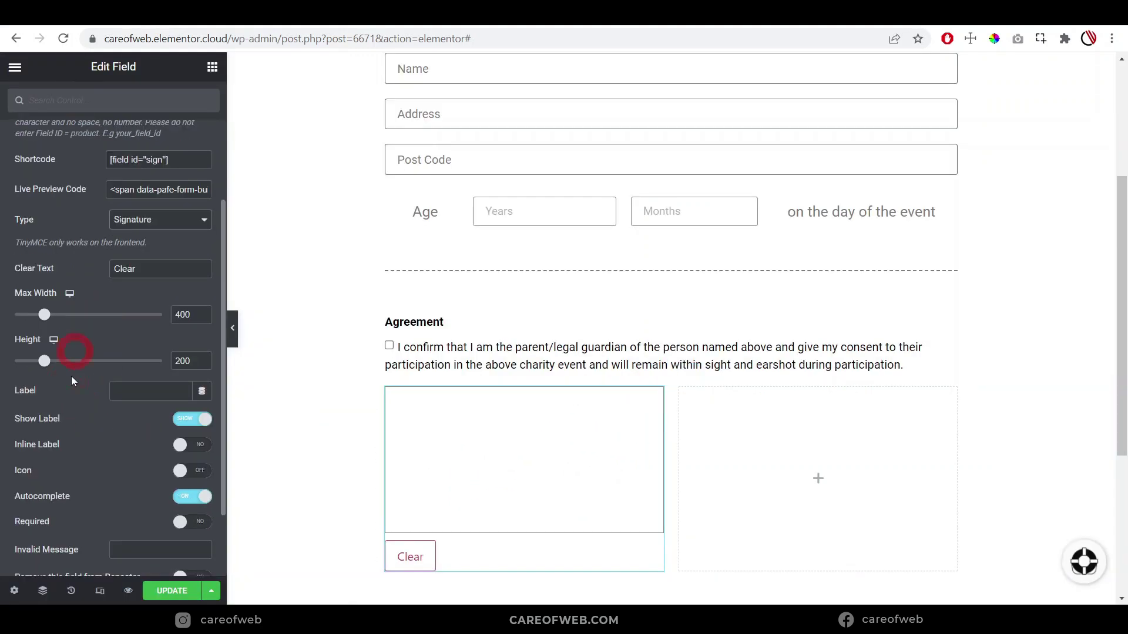
Label the signature field 'Sign', colour the label Primary, and add spacing 7 below it
{"action": "left_click", "coordinate": [148, 391]}
{"action": "type", "text": "Sign"}
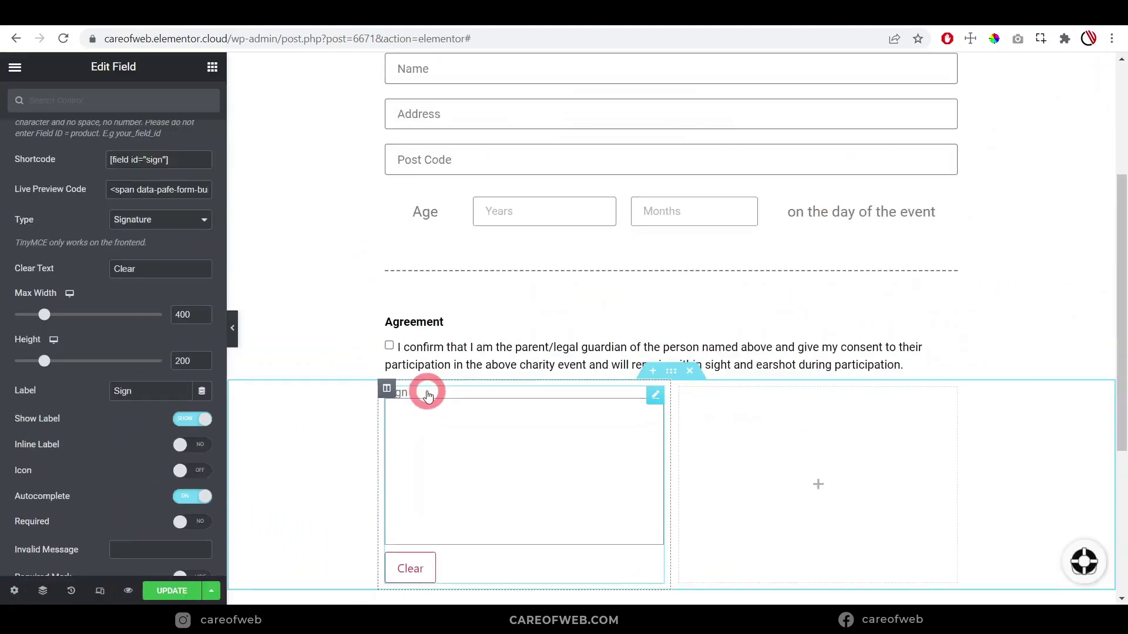
{"action": "scroll", "coordinate": [65, 382], "scroll_direction": "up", "scroll_amount": 3}
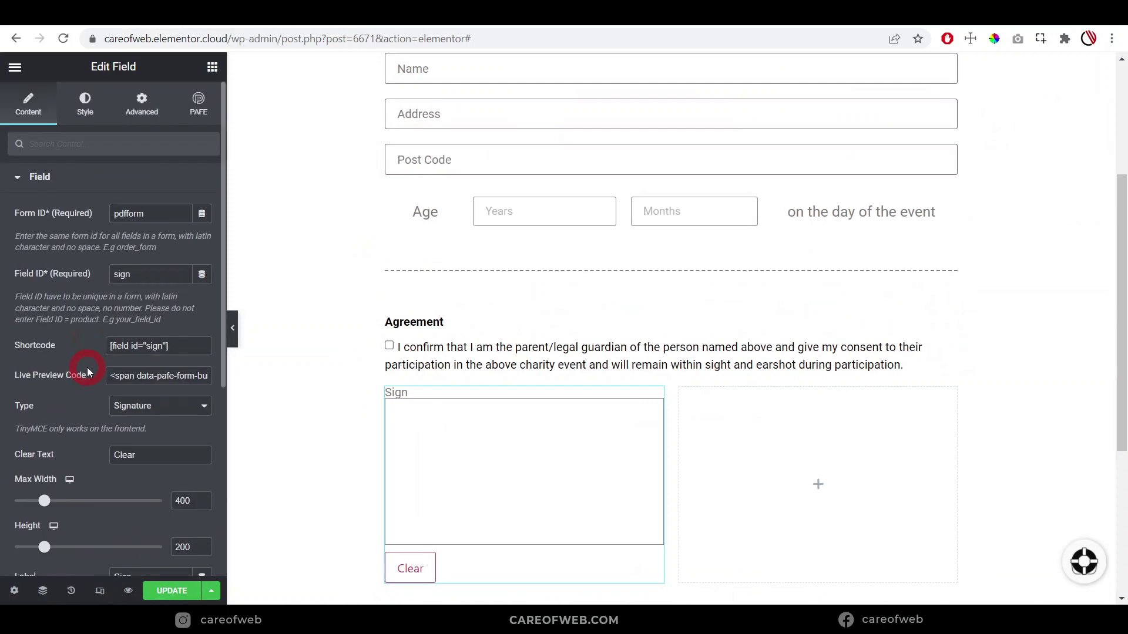
{"action": "left_click", "coordinate": [82, 106]}
{"action": "left_click", "coordinate": [183, 366]}
{"action": "left_click", "coordinate": [202, 339]}
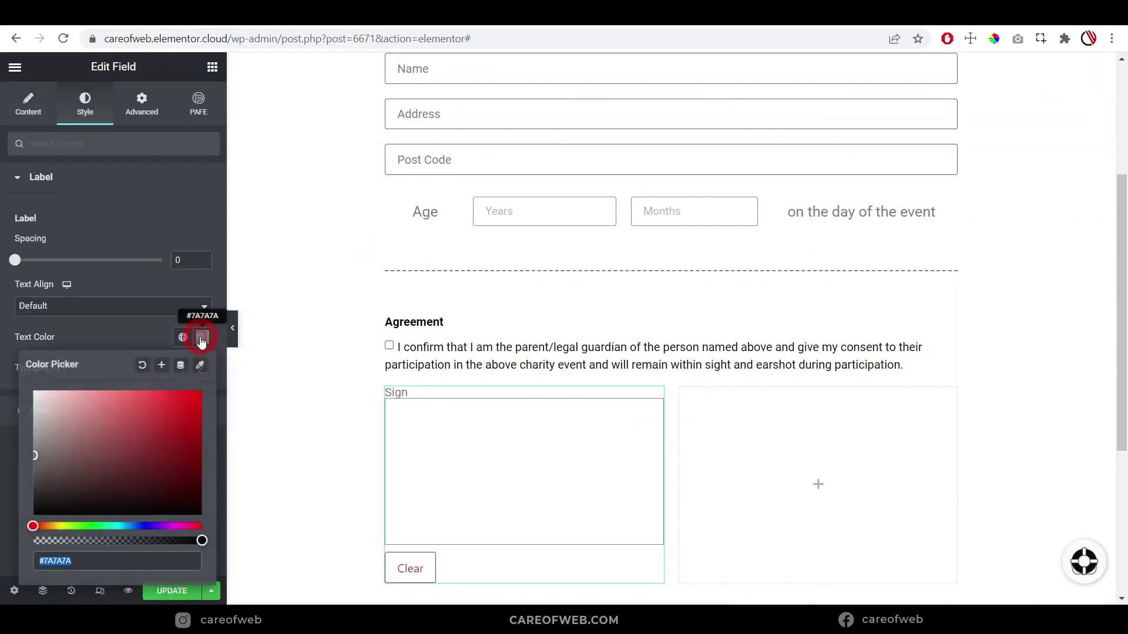
{"action": "left_click", "coordinate": [182, 337]}
{"action": "left_click", "coordinate": [70, 406]}
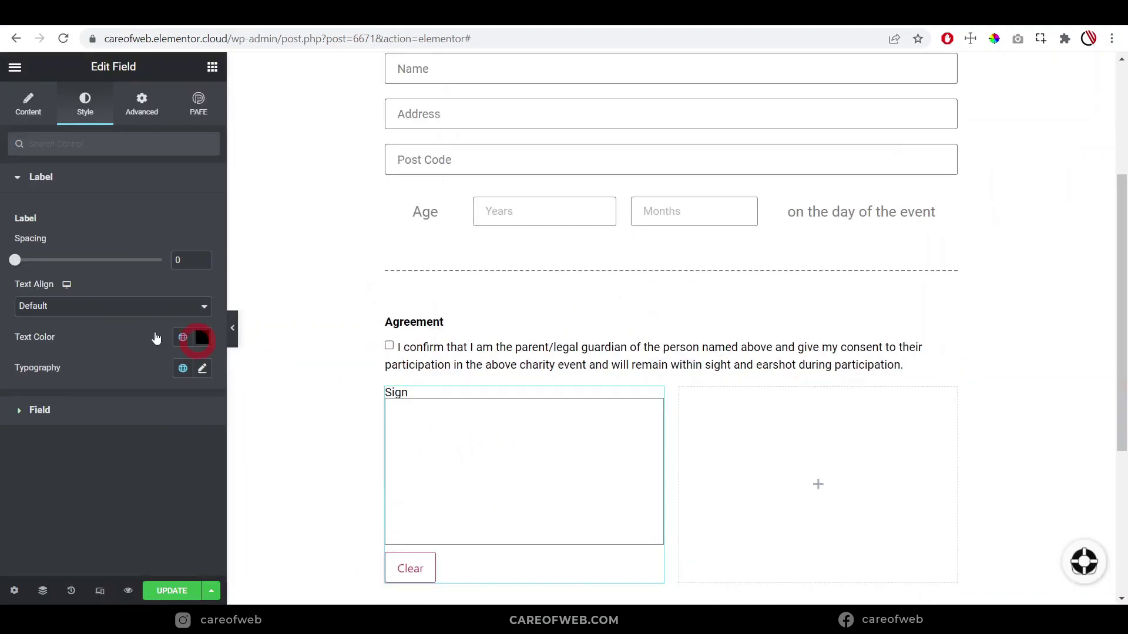
{"action": "left_click_drag", "start_coordinate": [17, 262], "coordinate": [668, 70]}
Check the word 'Signed' on the paper PDF and change the signature label from Sign to Signed
{"action": "key", "text": "ctrl+Tab"}
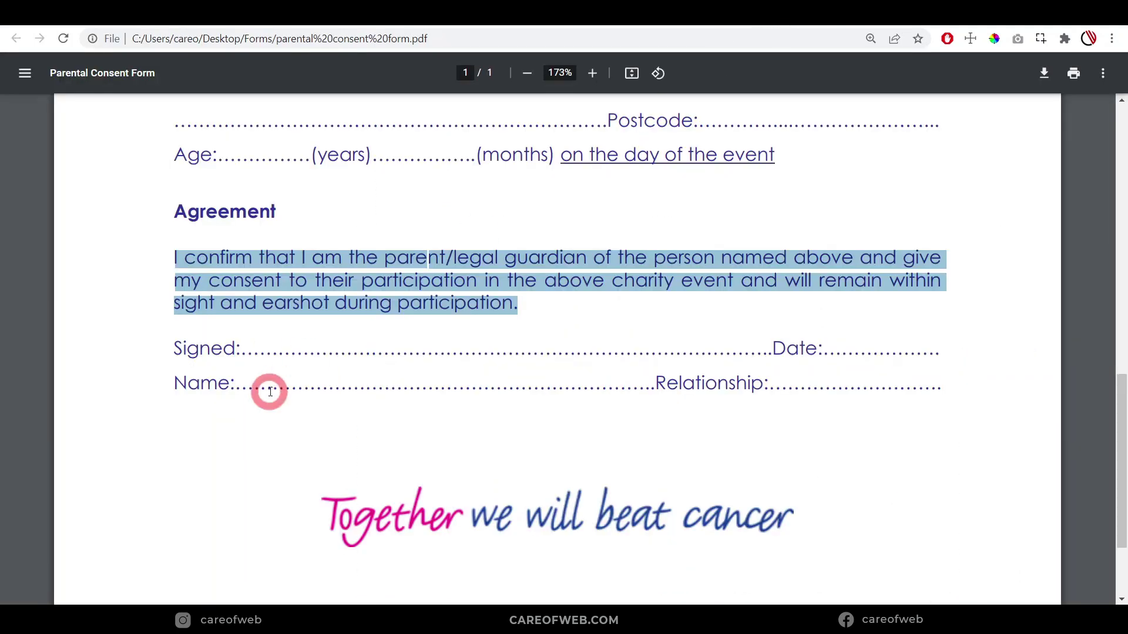
{"action": "left_click_drag", "start_coordinate": [234, 350], "coordinate": [170, 349]}
{"action": "right_click", "coordinate": [331, 392]}
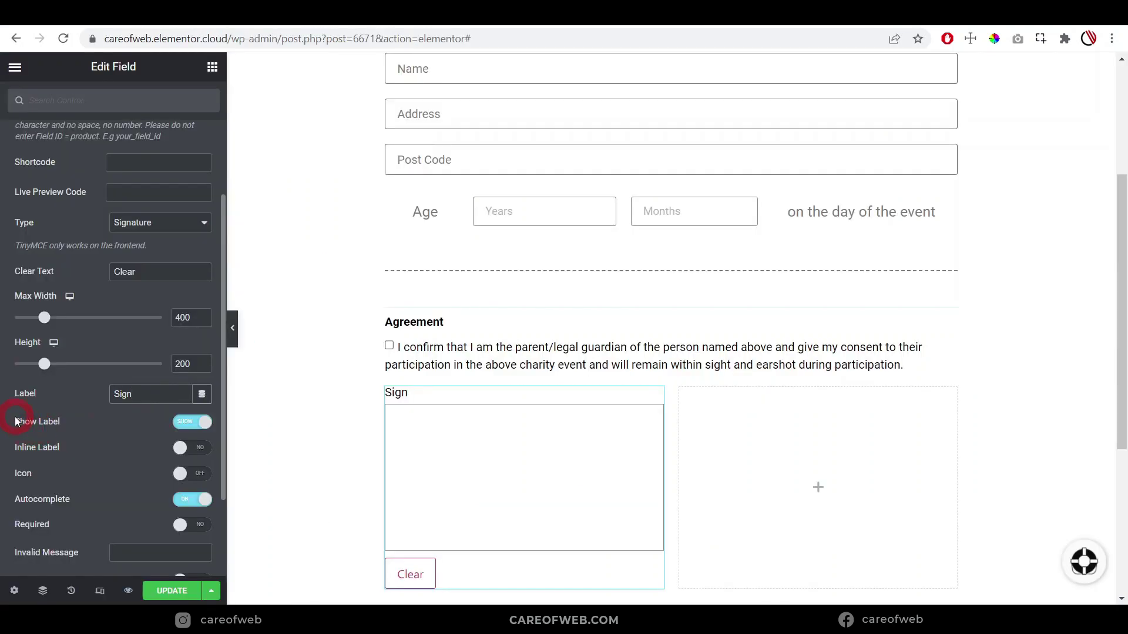
{"action": "left_click", "coordinate": [153, 396]}
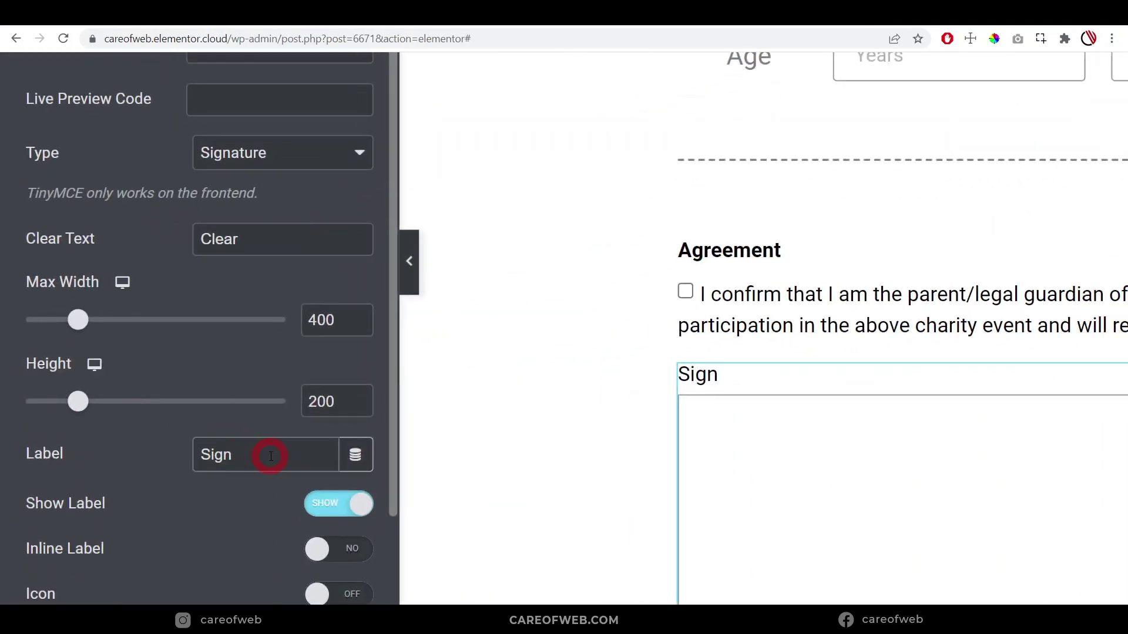
{"action": "type", "text": "ed"}
{"action": "left_click", "coordinate": [781, 481]}
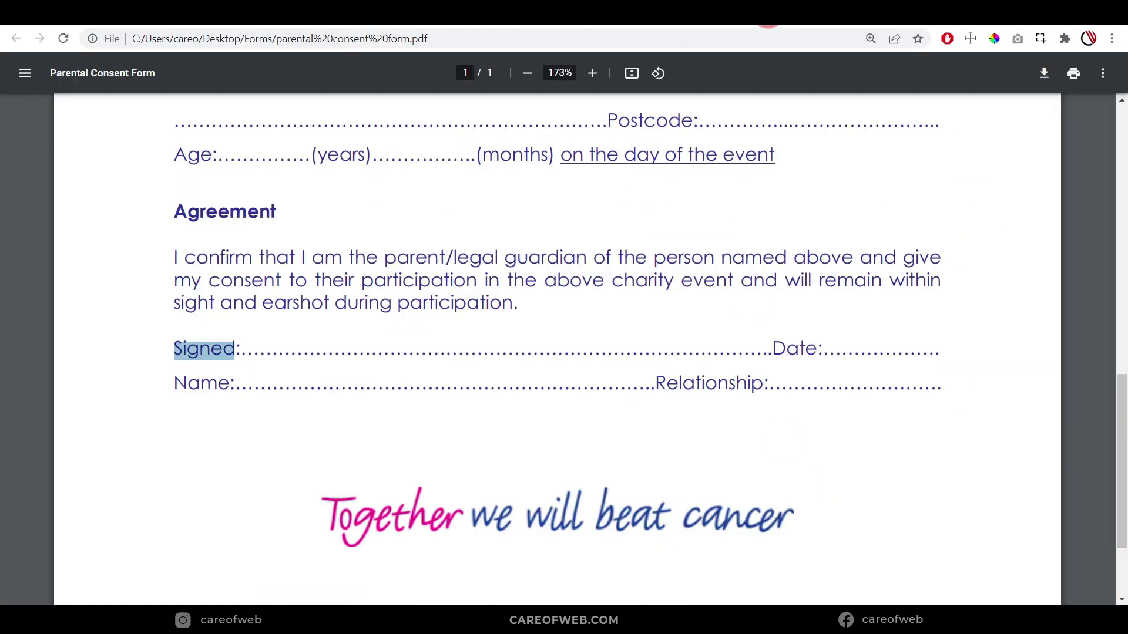
{"action": "left_click", "coordinate": [766, 27]}
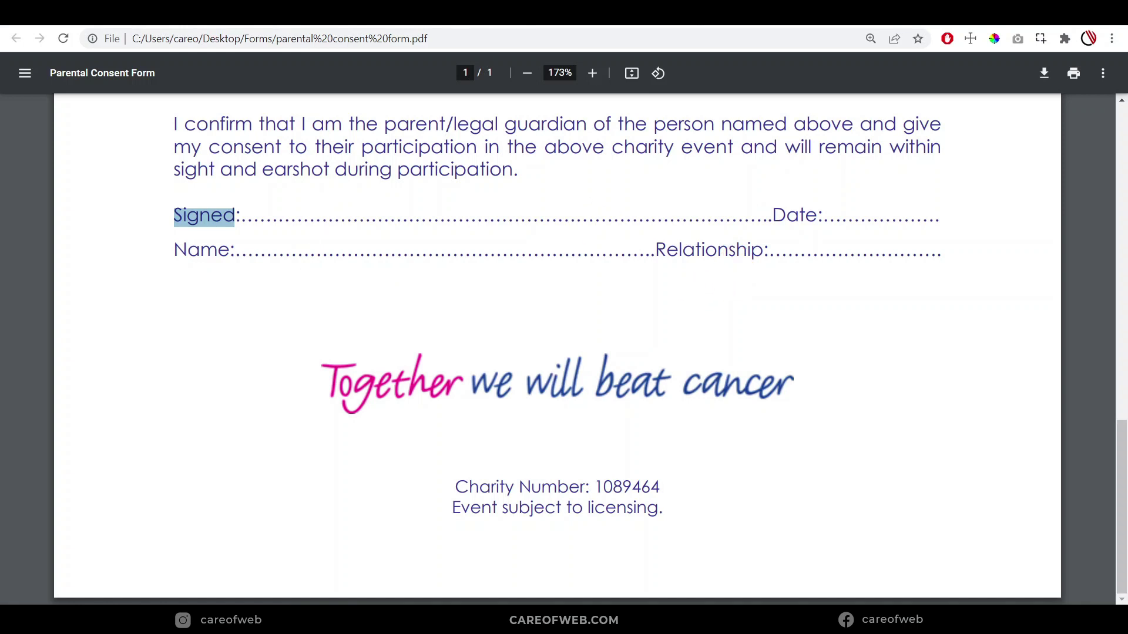
{"action": "left_click", "coordinate": [330, 21]}
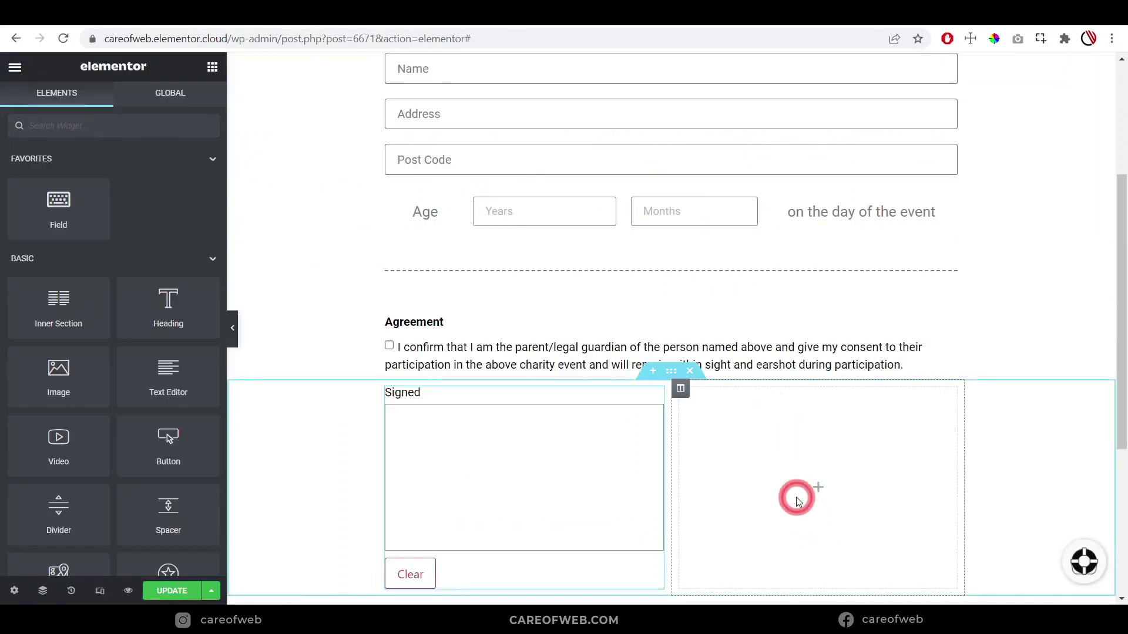
Place a field in the right column with form ID pdfform, field ID date, type Date
{"action": "left_click_drag", "start_coordinate": [65, 204], "coordinate": [768, 487]}
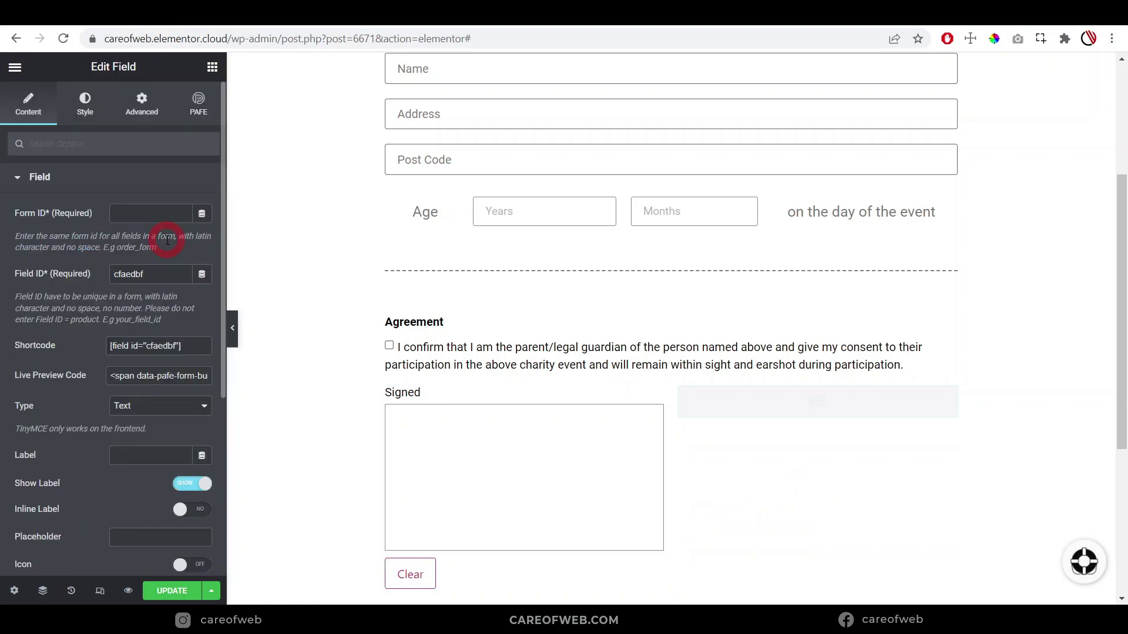
{"action": "left_click", "coordinate": [147, 215]}
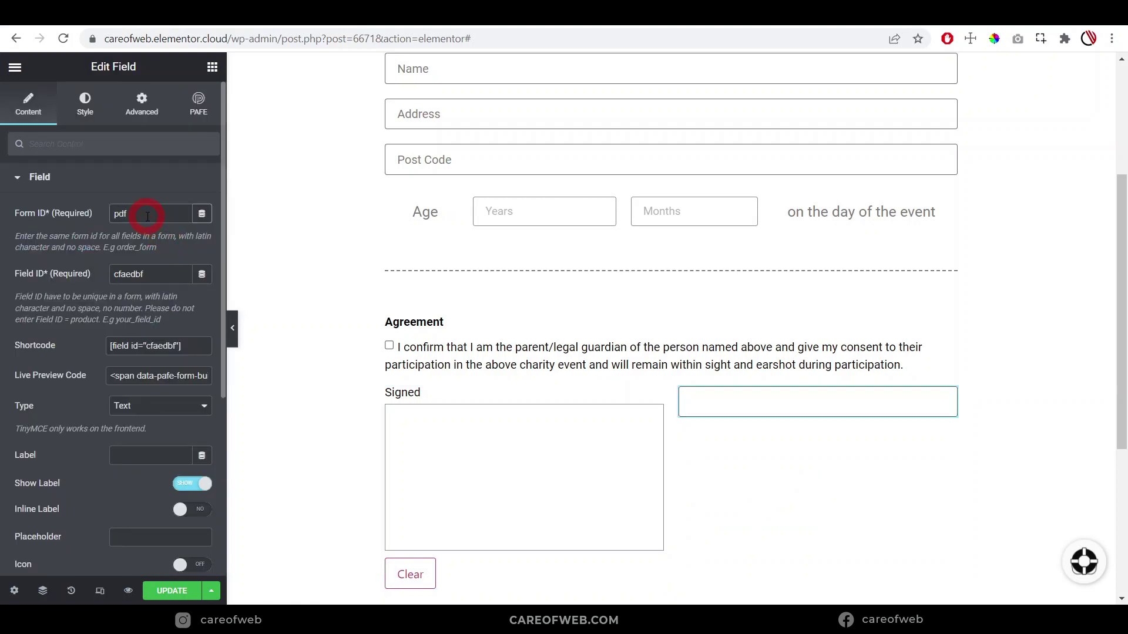
{"action": "type", "text": "pdfform"}
{"action": "key", "text": "Tab"}
{"action": "type", "text": "date"}
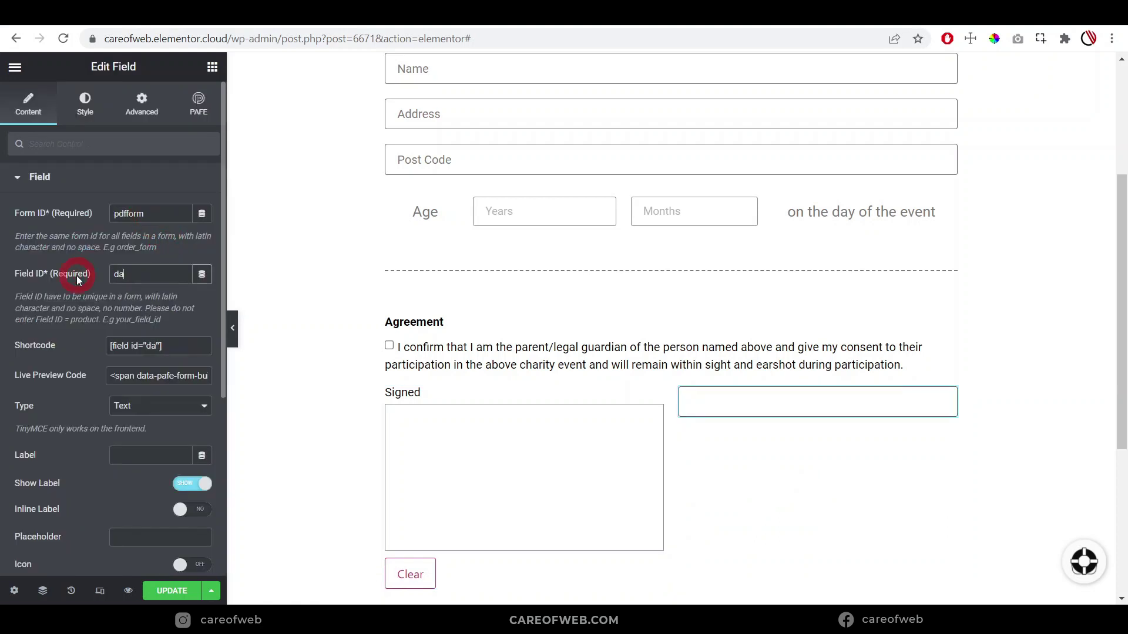
{"action": "scroll", "coordinate": [85, 300], "scroll_direction": "down", "scroll_amount": 2}
{"action": "left_click", "coordinate": [141, 315]}
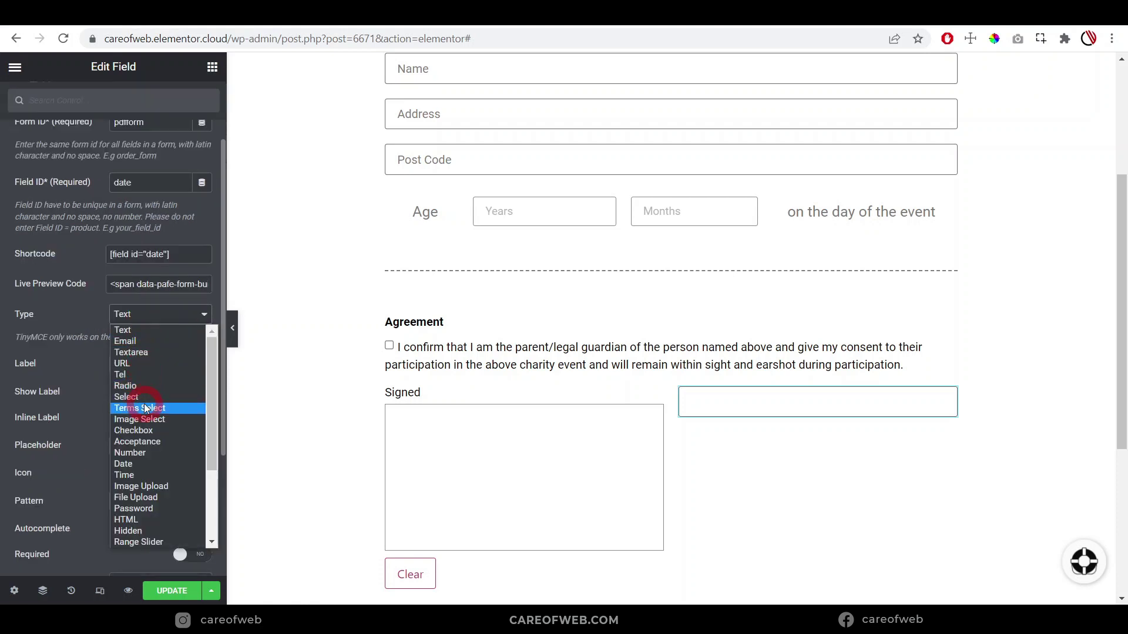
{"action": "left_click", "coordinate": [138, 465]}
Label the date field 'Date', hide the label, and give it placeholder 'Date'
{"action": "scroll", "coordinate": [126, 349], "scroll_direction": "down", "scroll_amount": 2}
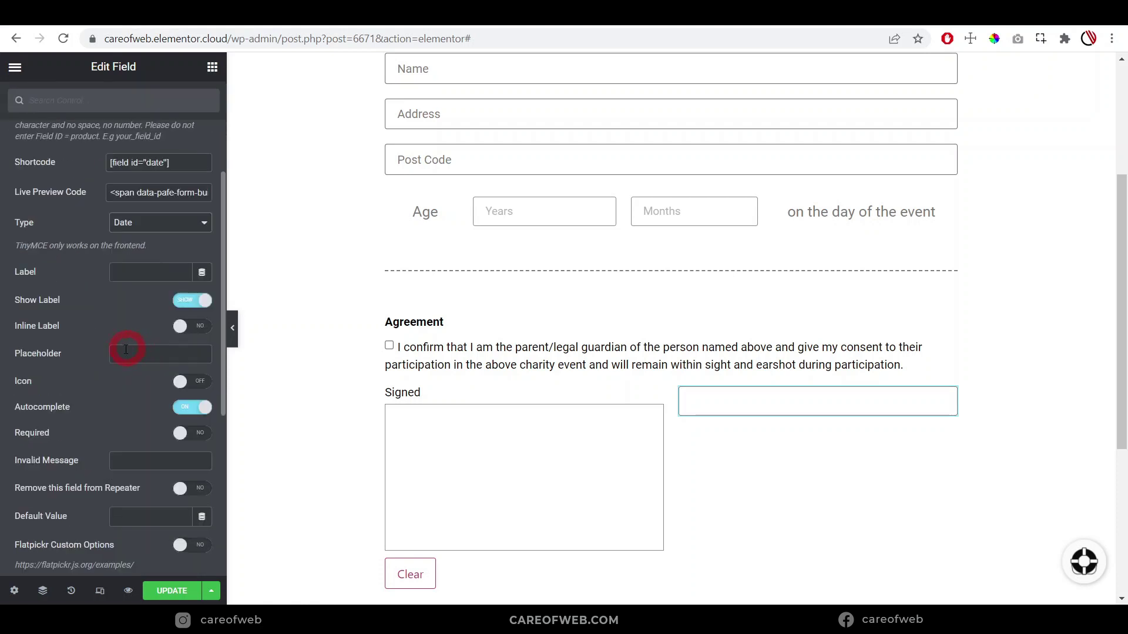
{"action": "left_click", "coordinate": [146, 274]}
{"action": "type", "text": "Da"}
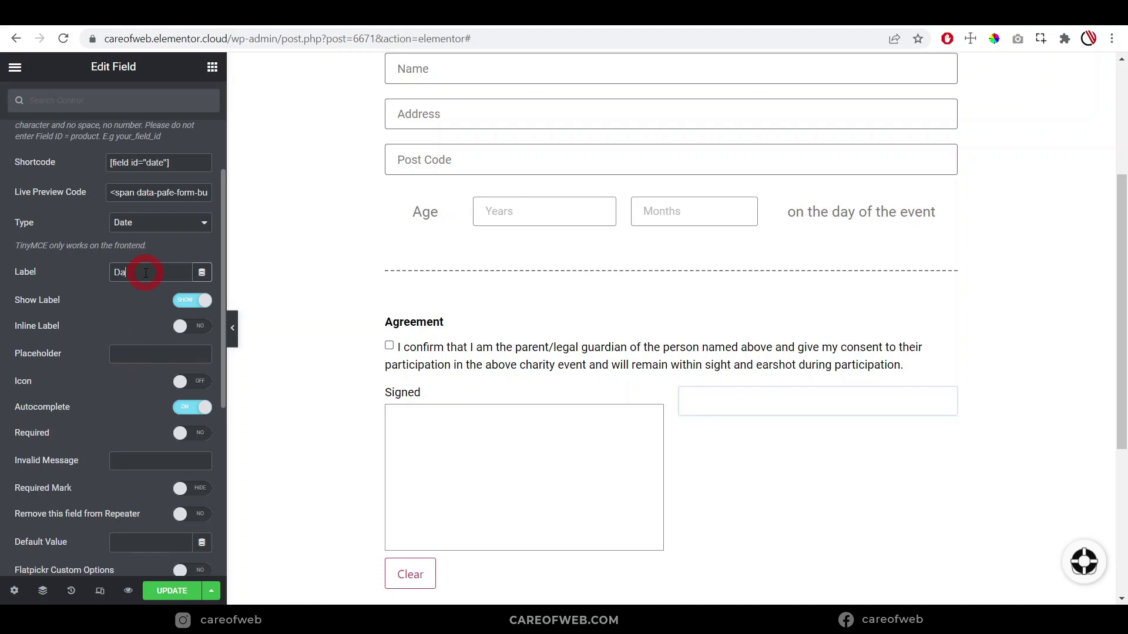
{"action": "type", "text": "te"}
{"action": "scroll", "coordinate": [145, 273], "scroll_direction": "down", "scroll_amount": 2}
{"action": "left_click", "coordinate": [176, 210]}
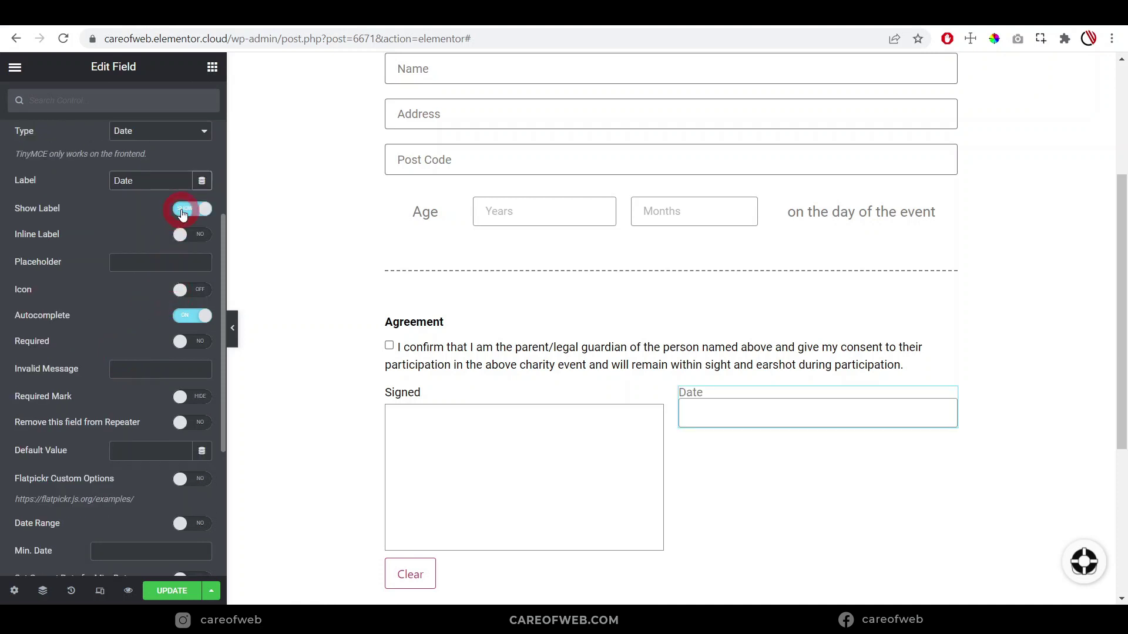
{"action": "left_click", "coordinate": [134, 258]}
{"action": "type", "text": "Date"}
{"action": "scroll", "coordinate": [94, 247], "scroll_direction": "up", "scroll_amount": 6}
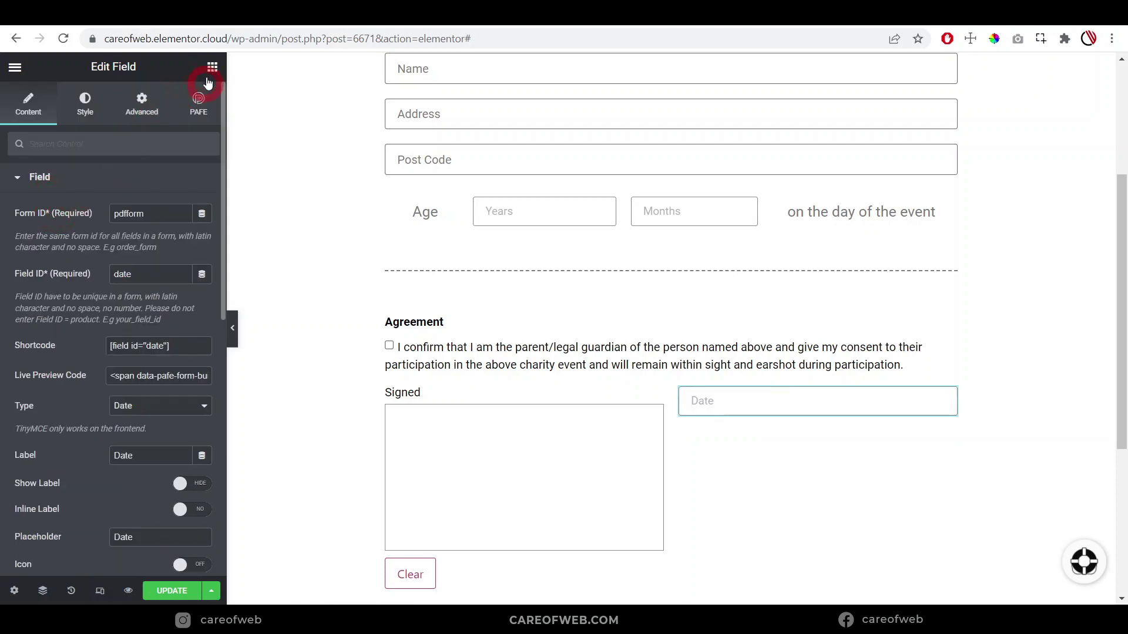
Add a field below Date with form ID pdfform and field ID sign_name
{"action": "left_click_drag", "start_coordinate": [53, 201], "coordinate": [681, 411]}
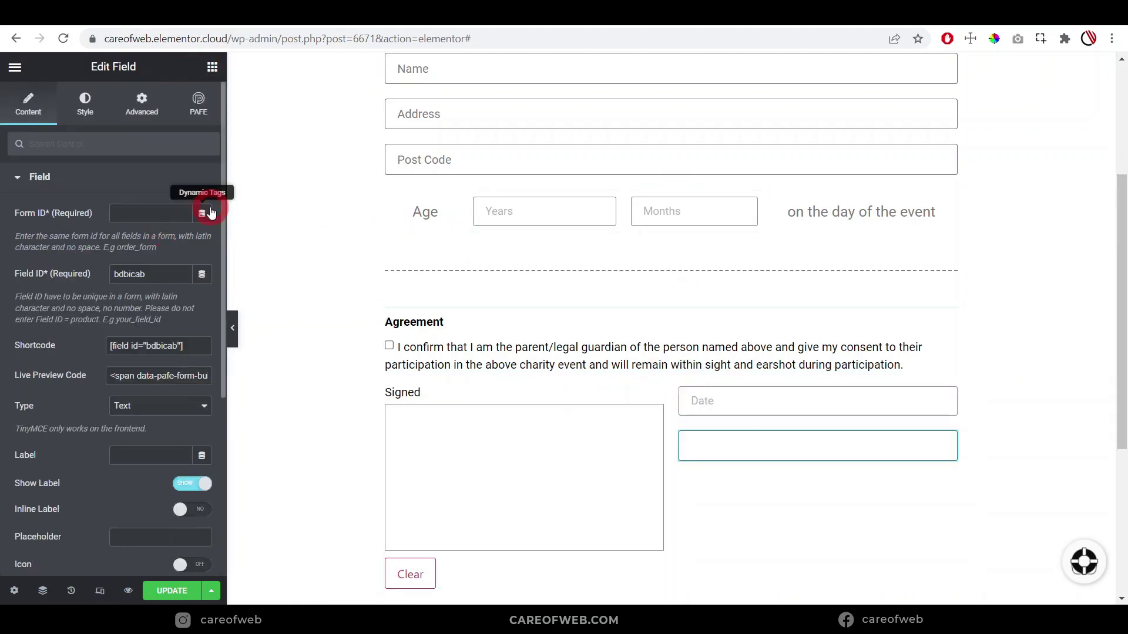
{"action": "left_click", "coordinate": [152, 213]}
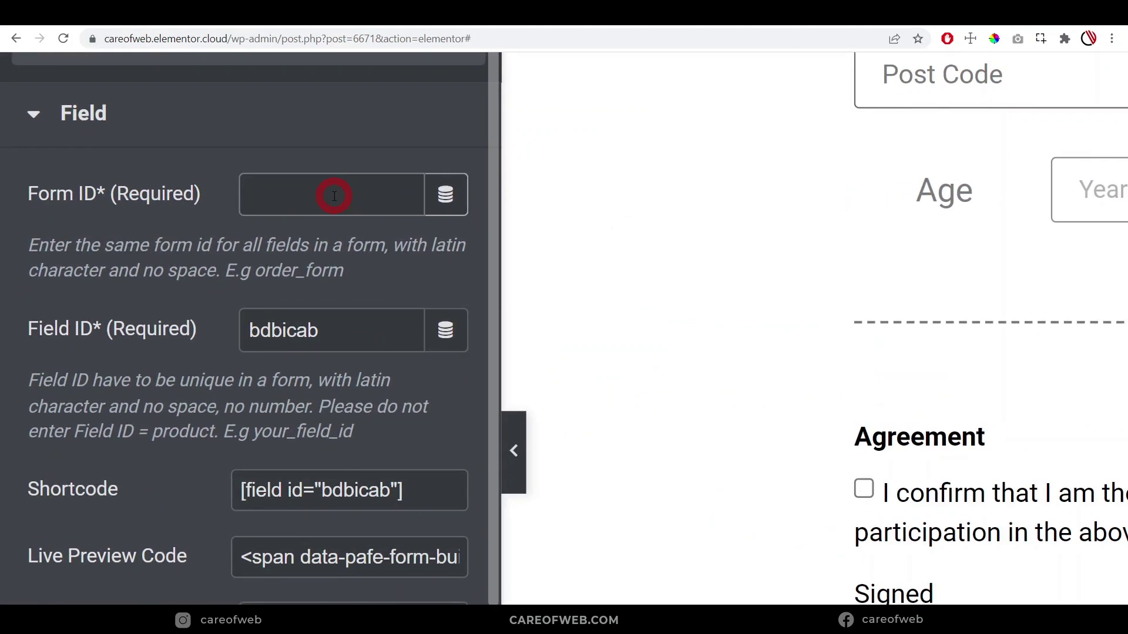
{"action": "type", "text": "pdfform"}
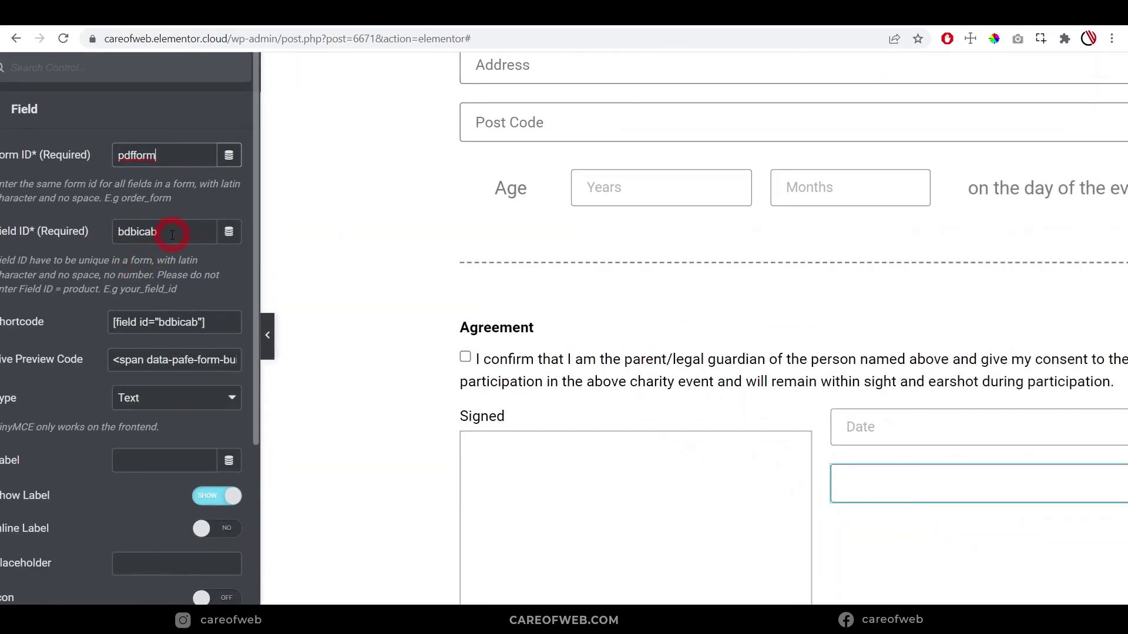
{"action": "left_click_drag", "start_coordinate": [173, 235], "coordinate": [77, 233]}
{"action": "type", "text": "s"}
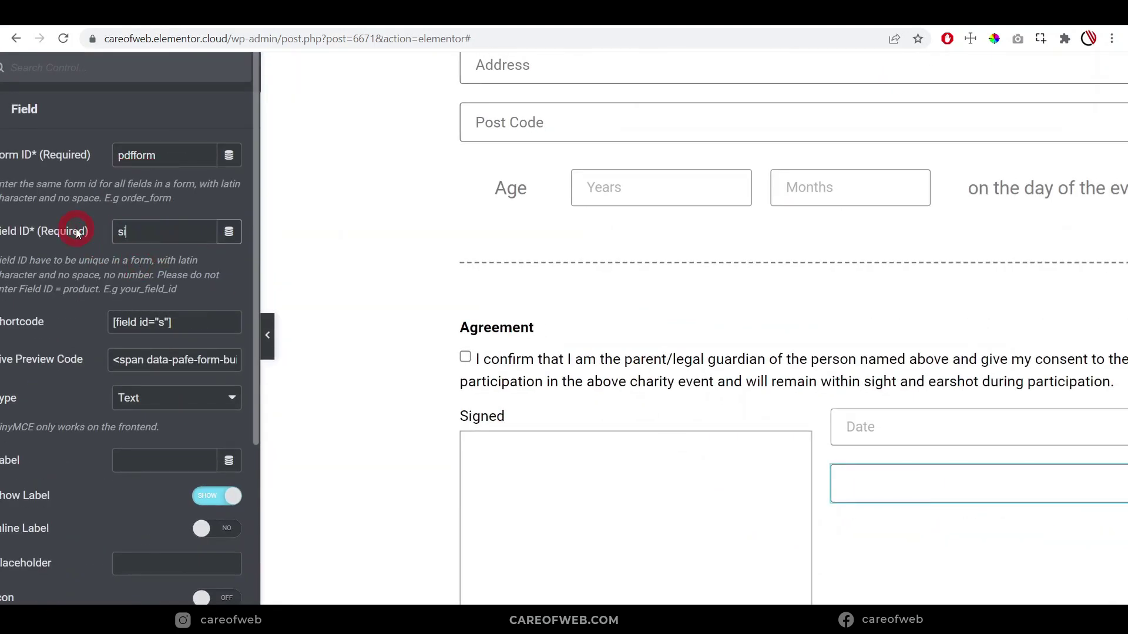
{"action": "type", "text": "ign_name"}
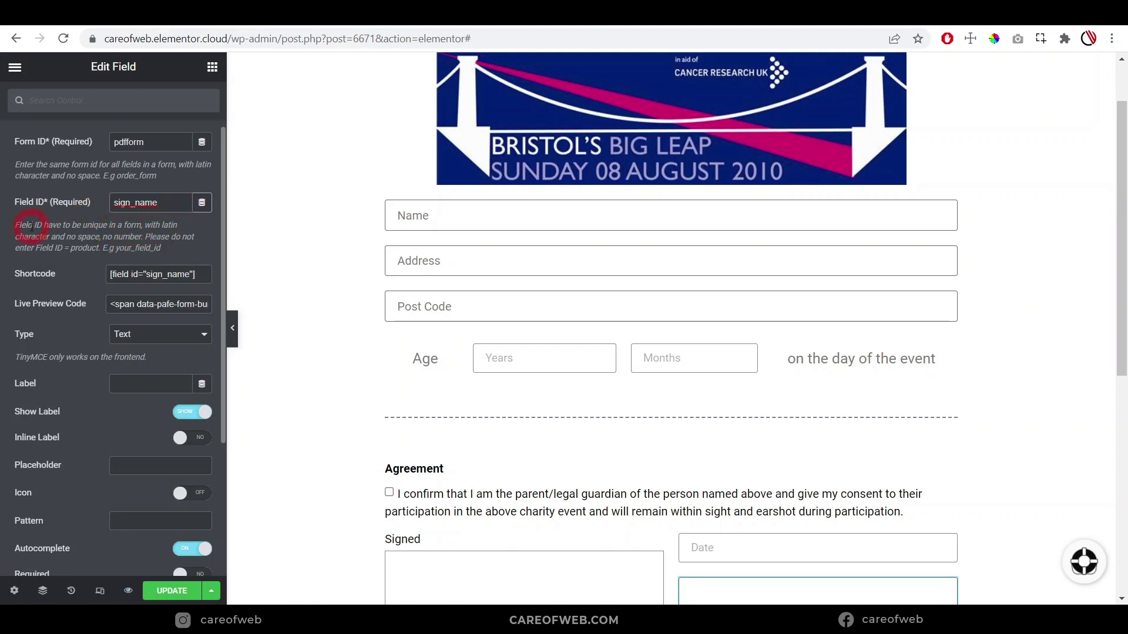
{"action": "left_click", "coordinate": [119, 203]}
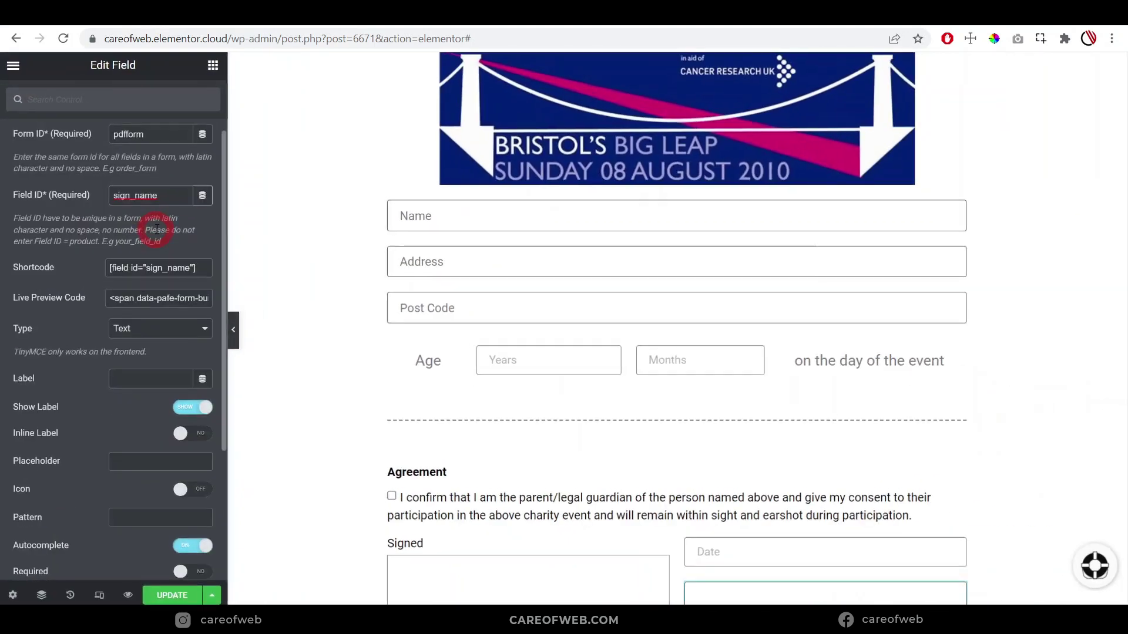
{"action": "left_click", "coordinate": [160, 206]}
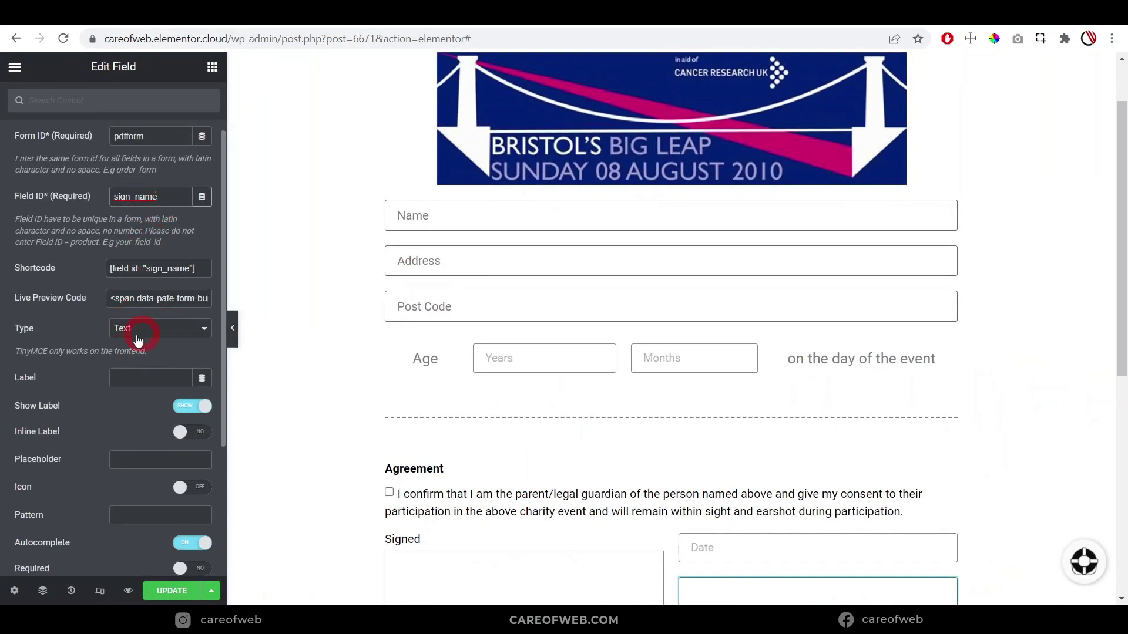
Give it label and placeholder 'Name' with the label hidden, then drop another field beneath
{"action": "scroll", "coordinate": [74, 355], "scroll_direction": "down", "scroll_amount": 2}
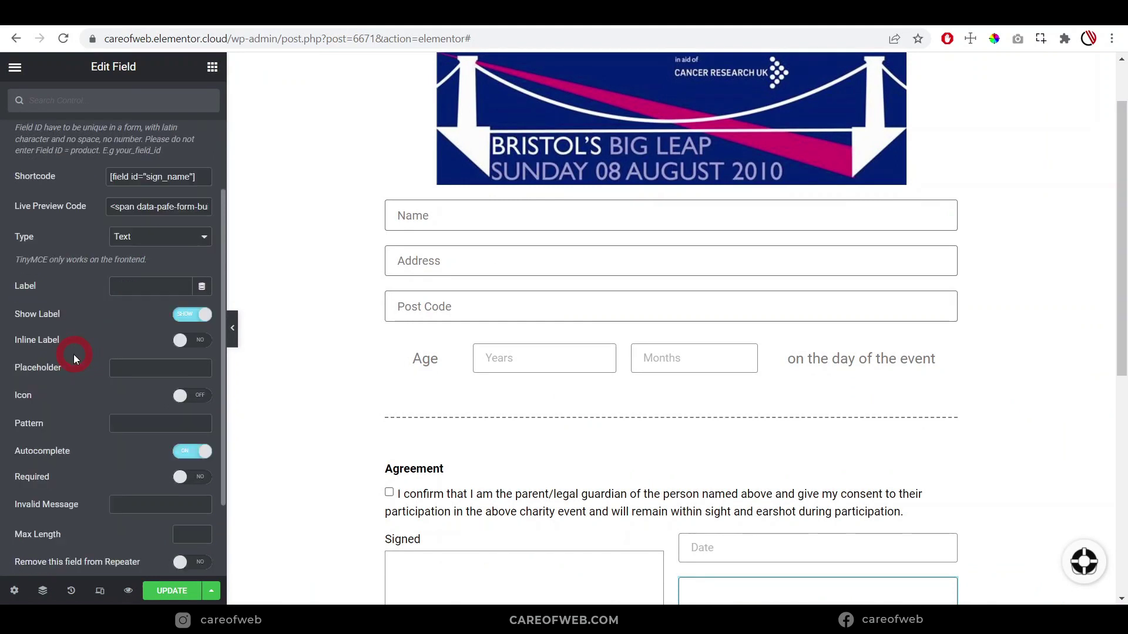
{"action": "left_click", "coordinate": [142, 278]}
{"action": "type", "text": "N"}
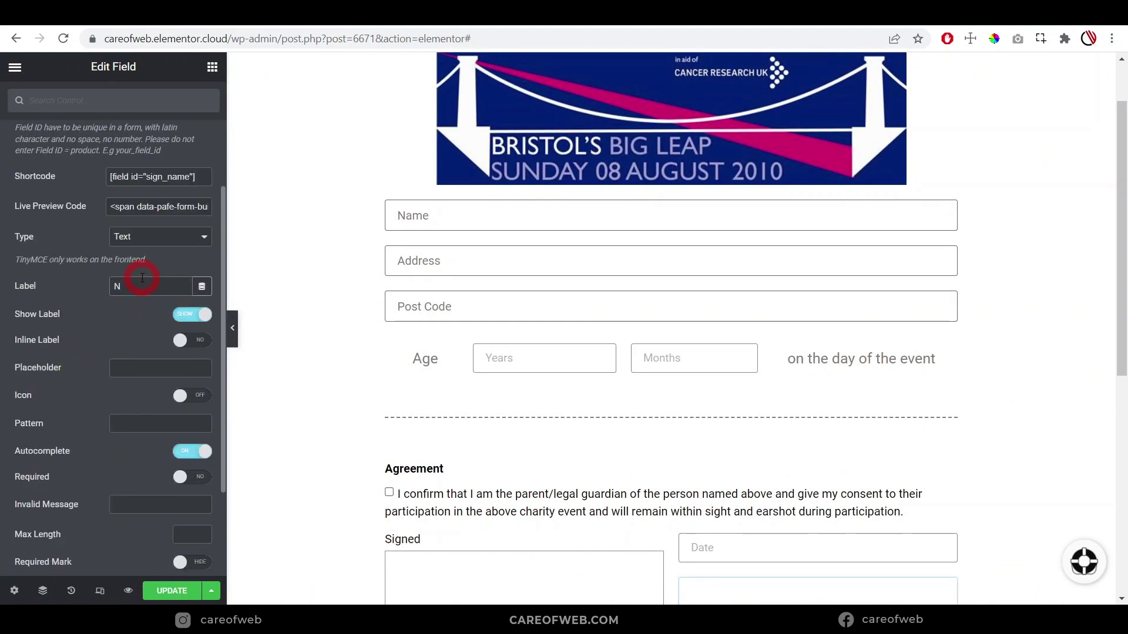
{"action": "type", "text": "ame"}
{"action": "scroll", "coordinate": [129, 277], "scroll_direction": "down", "scroll_amount": 2}
{"action": "left_click", "coordinate": [129, 278]}
{"action": "type", "text": "Name"}
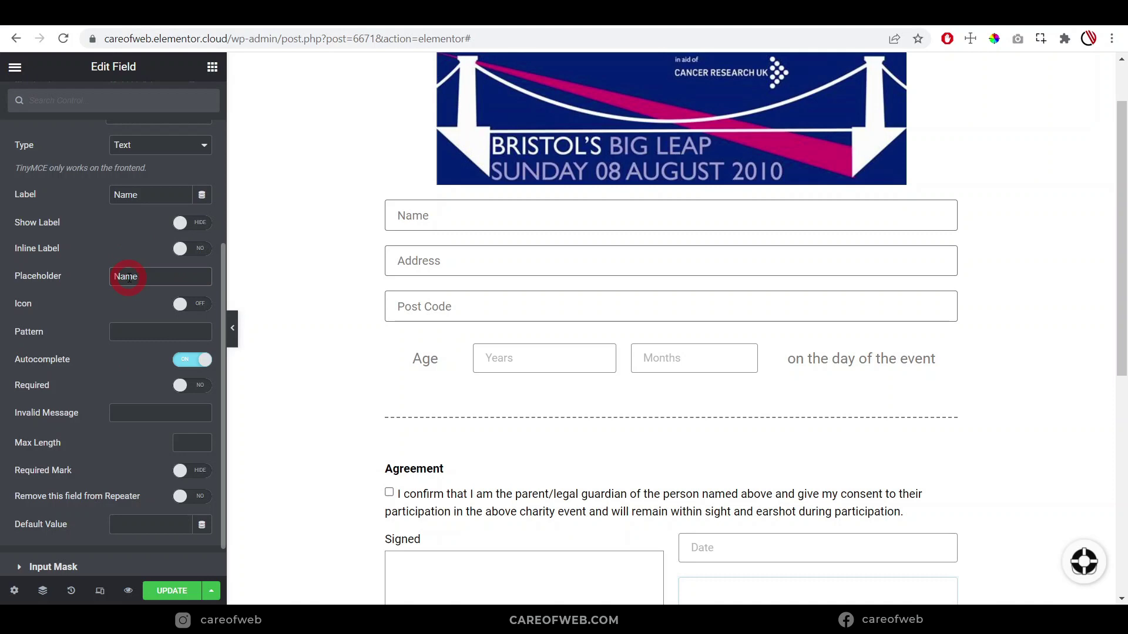
{"action": "scroll", "coordinate": [760, 412], "scroll_direction": "down", "scroll_amount": 3}
{"action": "scroll", "coordinate": [805, 440], "scroll_direction": "down", "scroll_amount": 1}
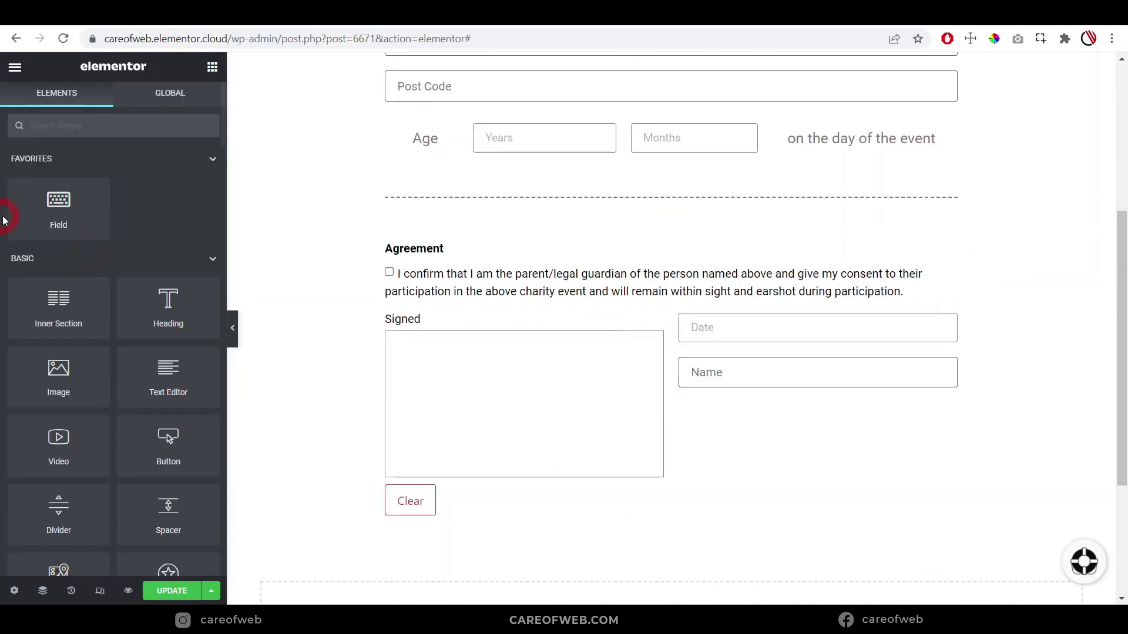
{"action": "left_click_drag", "start_coordinate": [58, 202], "coordinate": [748, 394]}
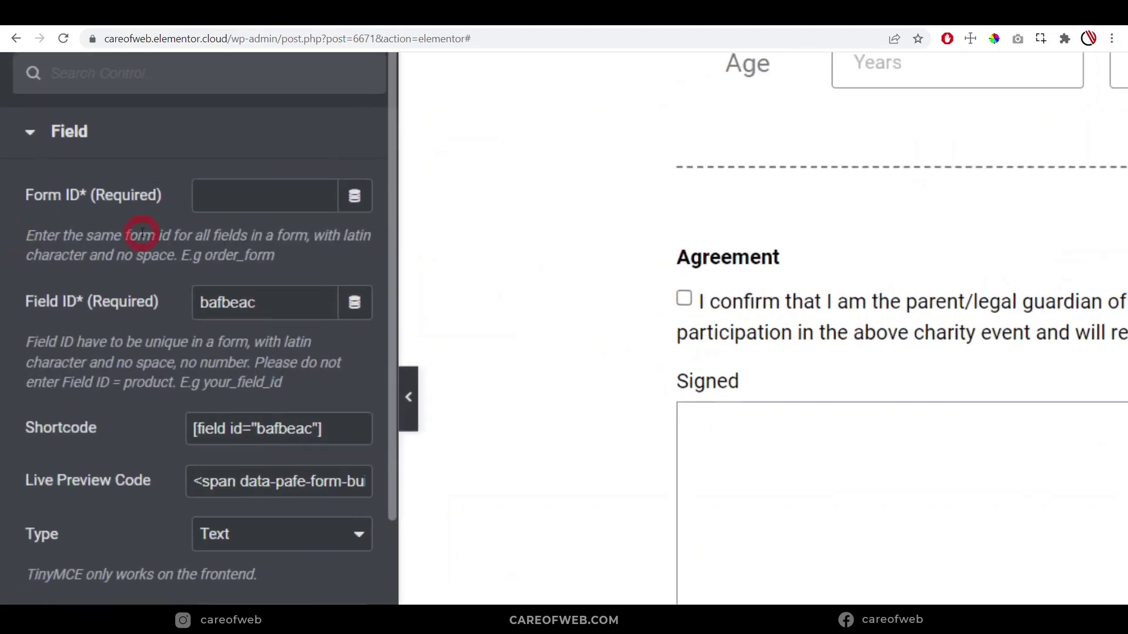
{"action": "left_click", "coordinate": [248, 194]}
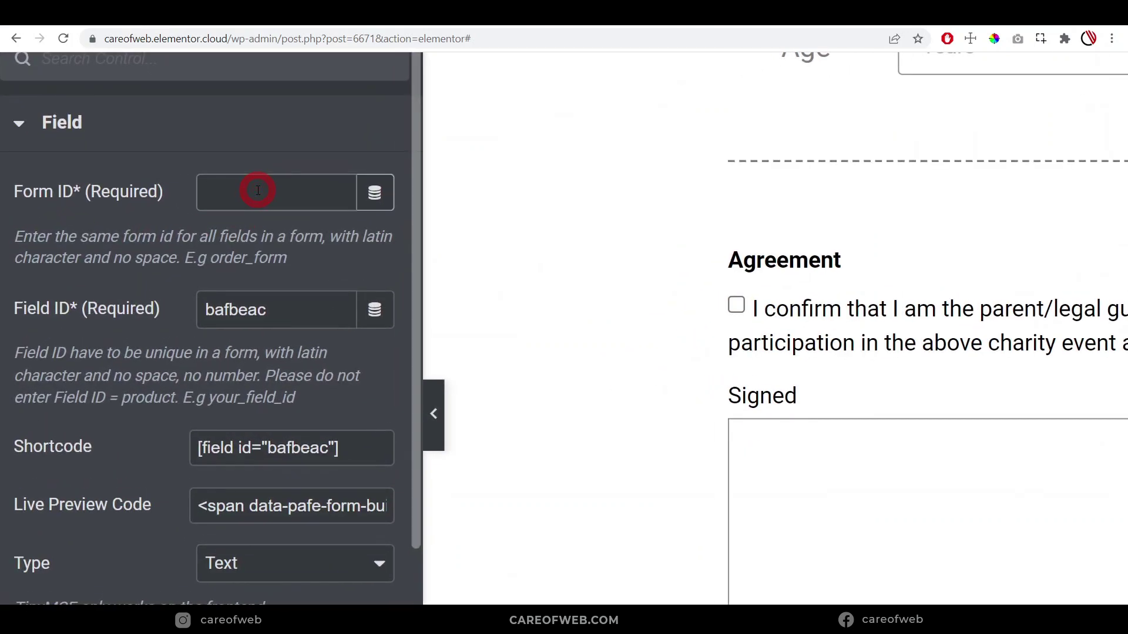
Set the third field's form ID to pdfform and field ID to relation, keeping type Text
{"action": "type", "text": "pdfform"}
{"action": "left_click_drag", "start_coordinate": [303, 307], "coordinate": [61, 311]}
{"action": "type", "text": "relation"}
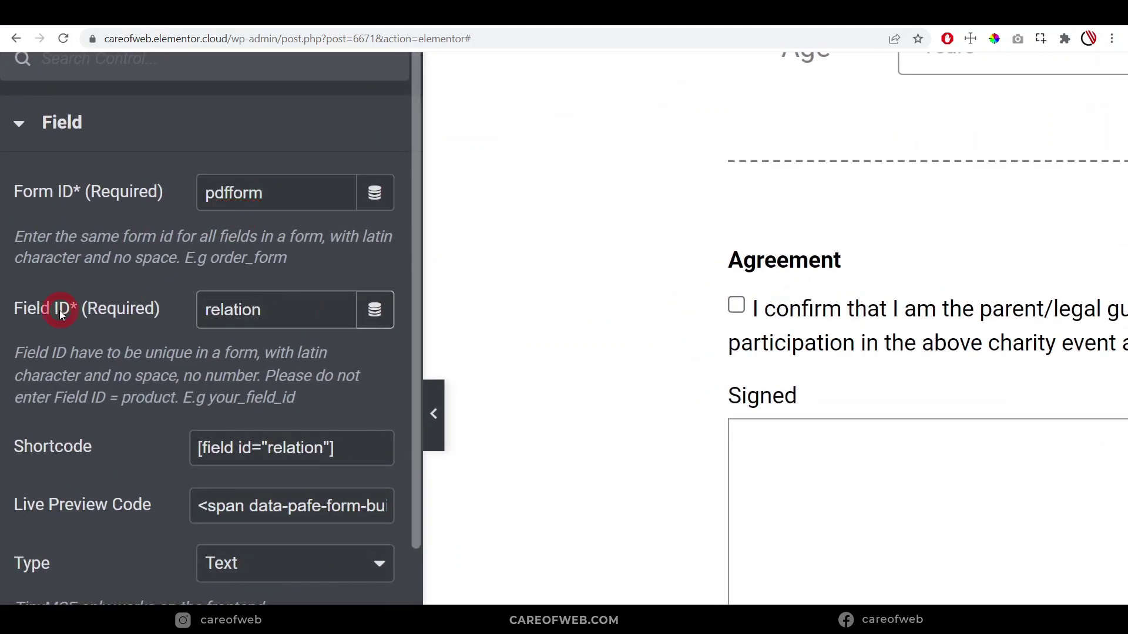
{"action": "key", "text": "ctrl+0"}
{"action": "scroll", "coordinate": [272, 312], "scroll_direction": "down", "scroll_amount": 3}
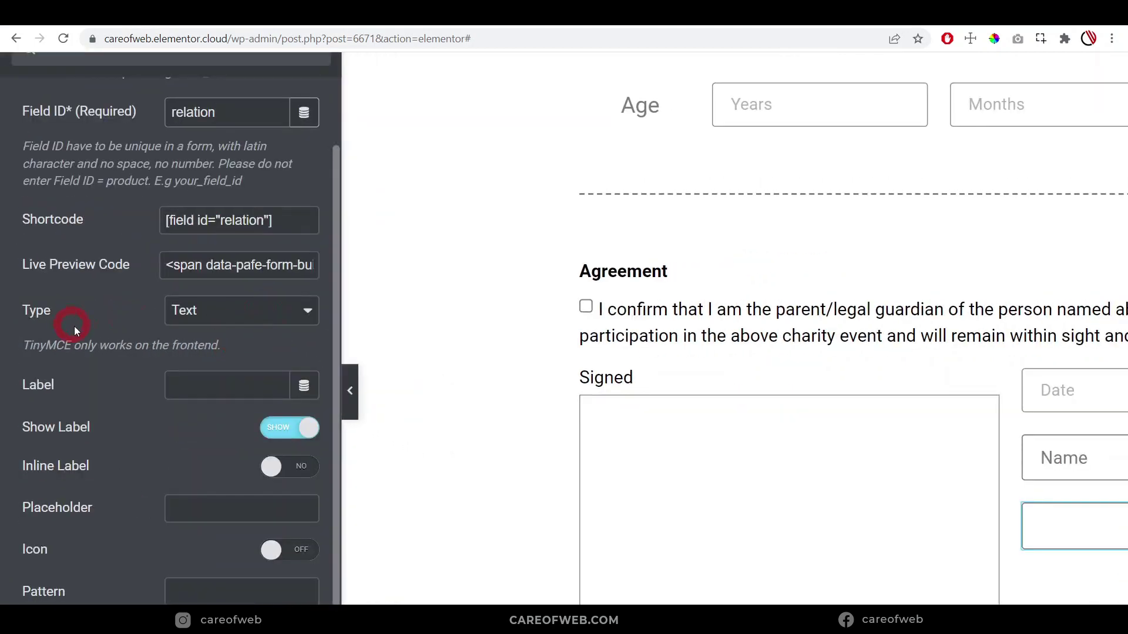
{"action": "key", "text": "ctrl+minus"}
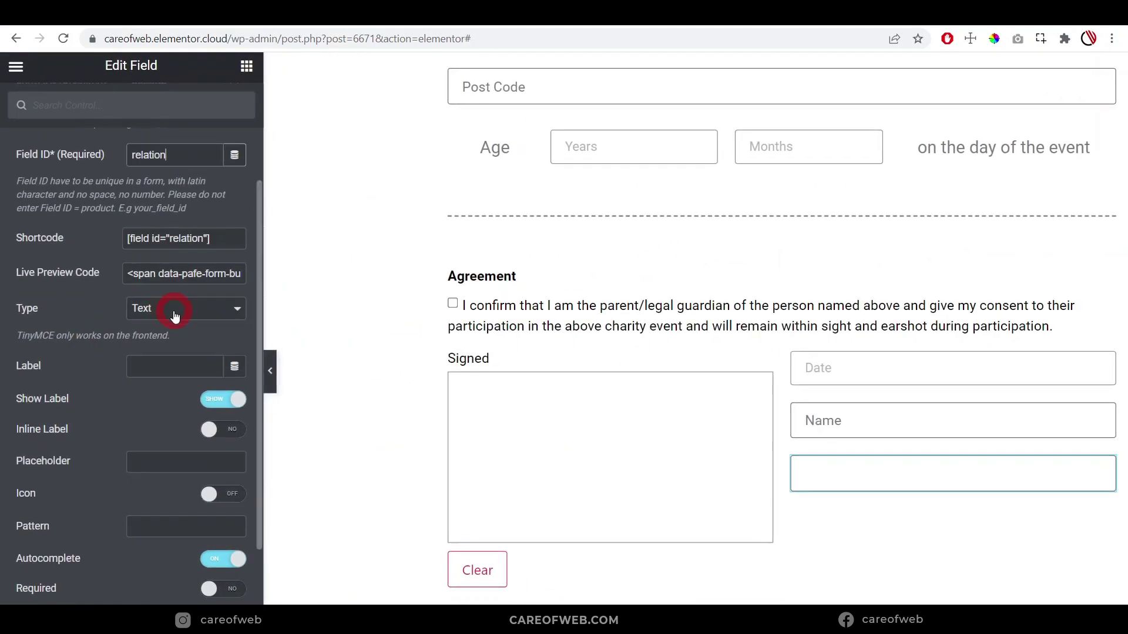
{"action": "left_click", "coordinate": [174, 315]}
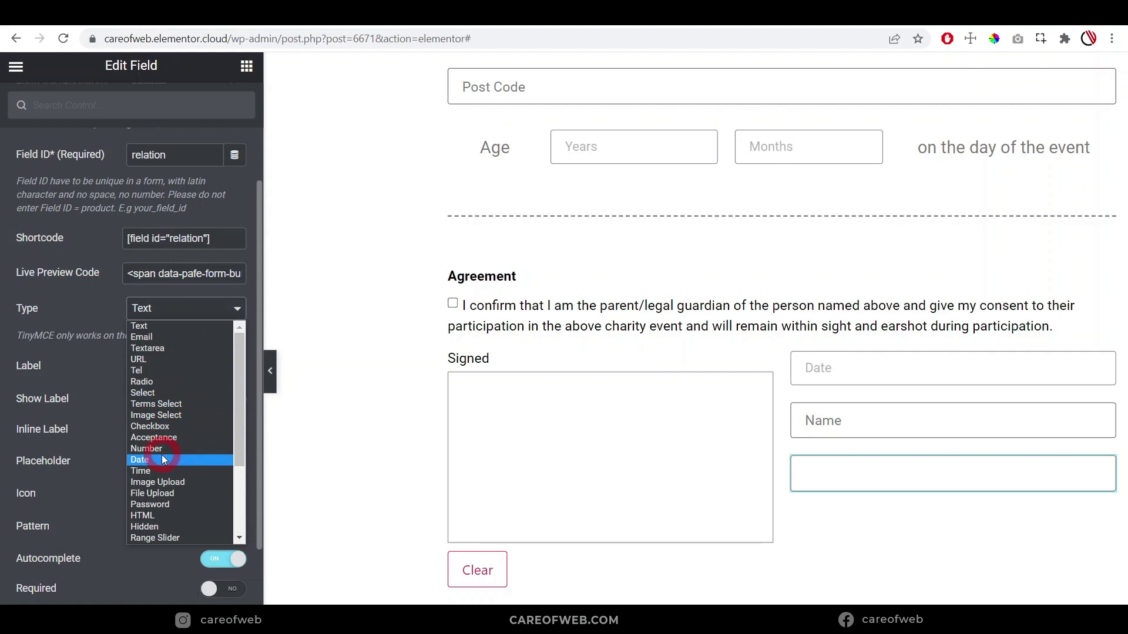
{"action": "left_click", "coordinate": [84, 372]}
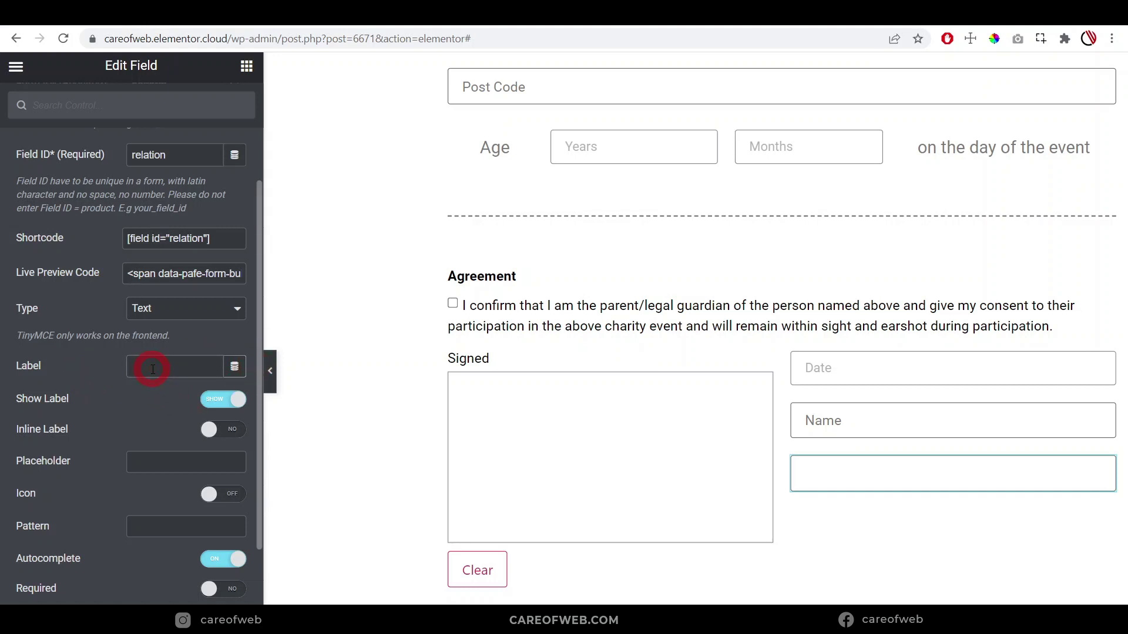
Set label and placeholder to 'Relationship', hide the label, and preview the form
{"action": "type", "text": "Relationship"}
{"action": "left_click", "coordinate": [223, 399]}
{"action": "scroll", "coordinate": [154, 324], "scroll_direction": "down", "scroll_amount": 3}
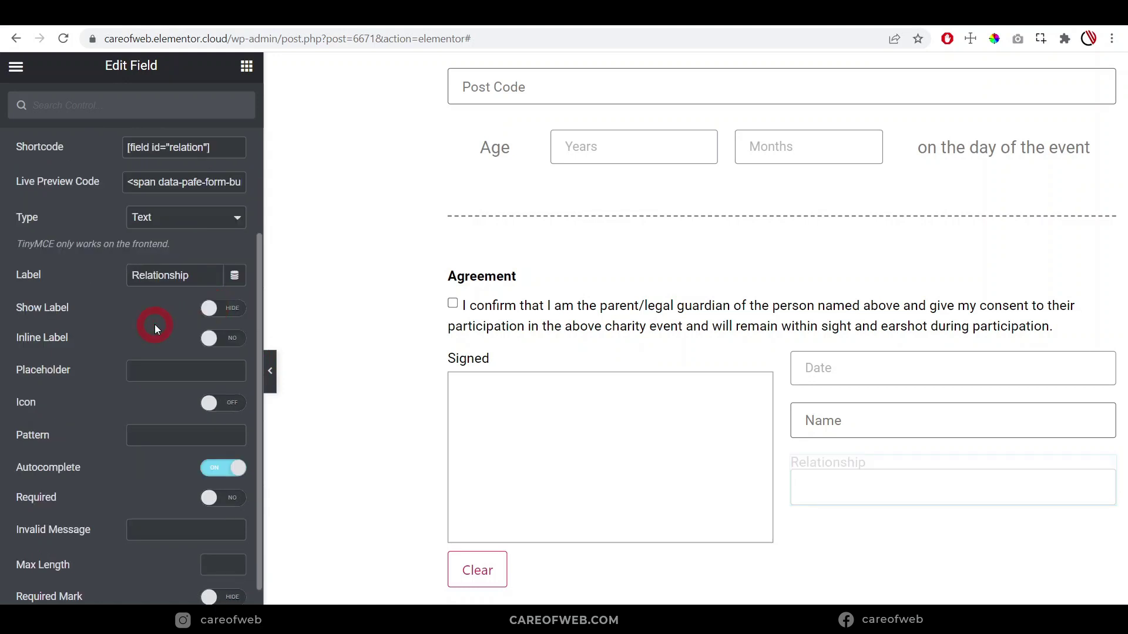
{"action": "left_click", "coordinate": [153, 281]}
{"action": "type", "text": "Relationship"}
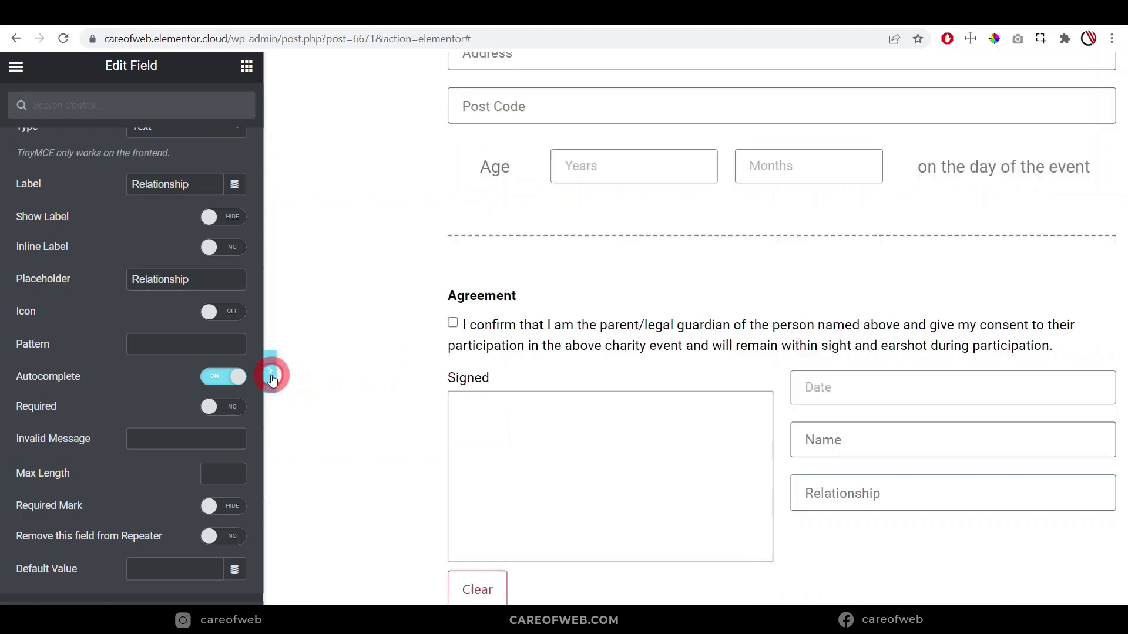
{"action": "left_click", "coordinate": [272, 372]}
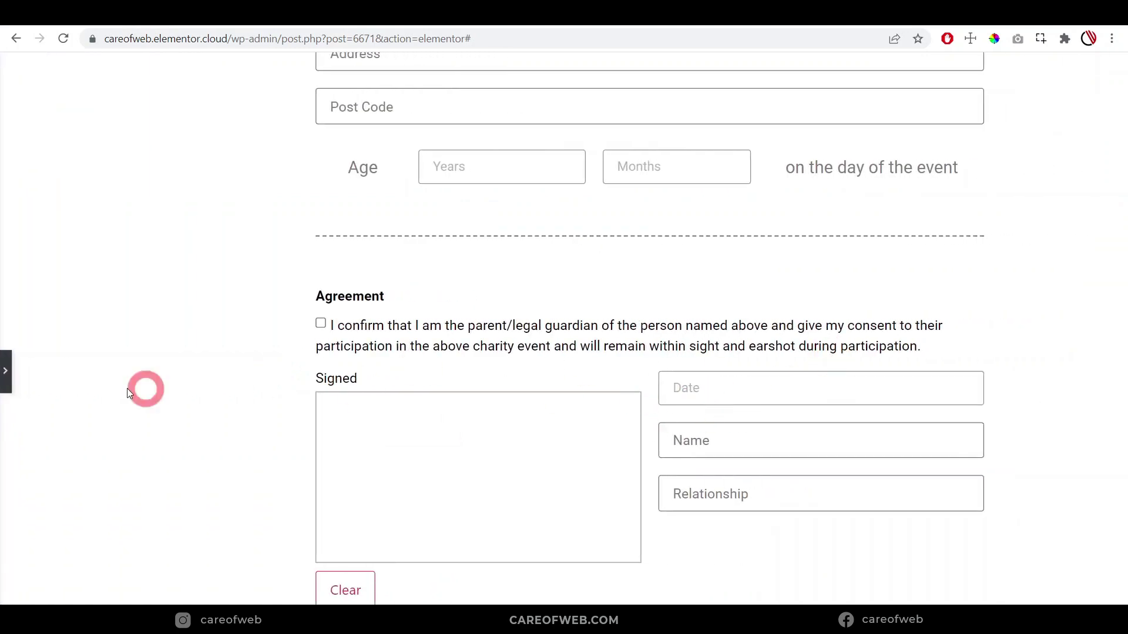
{"action": "left_click", "coordinate": [7, 379]}
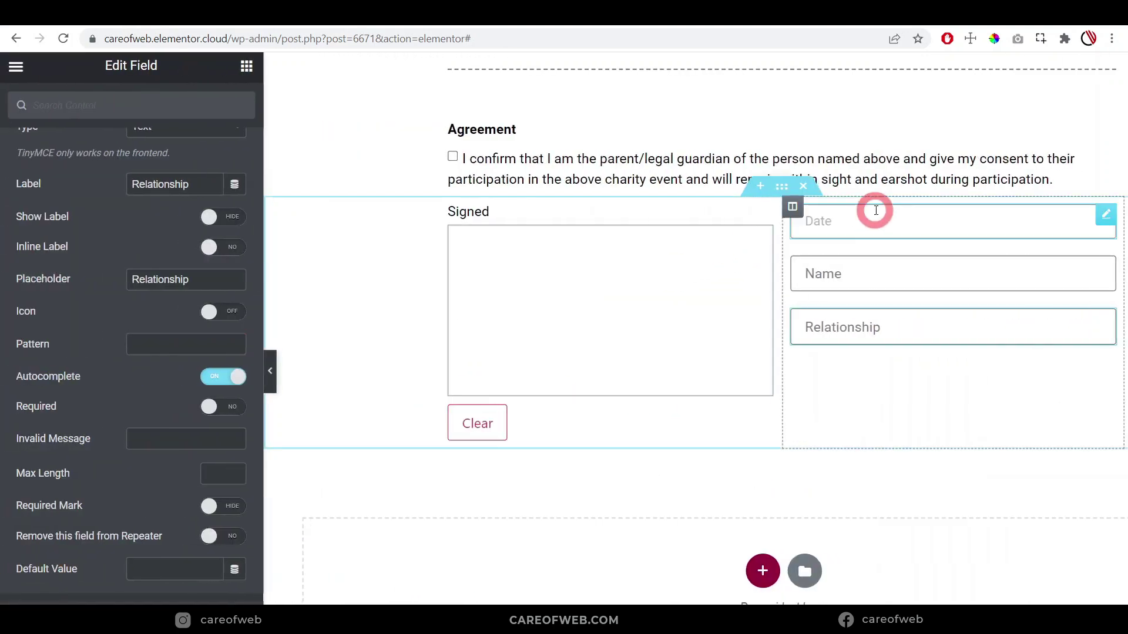
{"action": "left_click", "coordinate": [793, 207]}
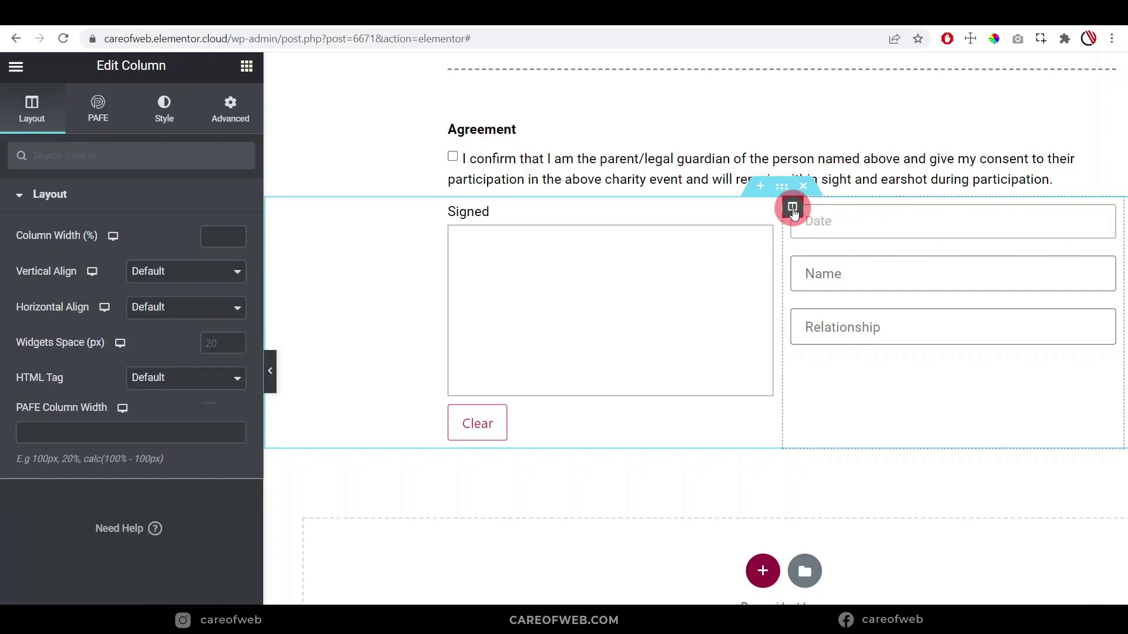
{"action": "left_click", "coordinate": [178, 278]}
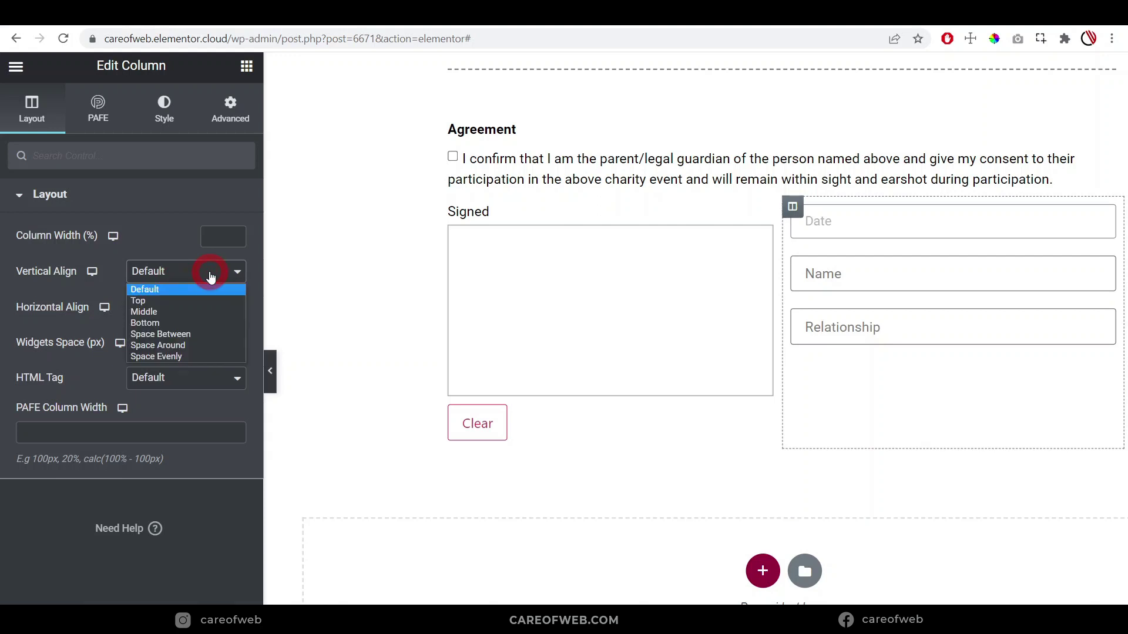
{"action": "left_click", "coordinate": [189, 311]}
{"action": "left_click", "coordinate": [269, 371]}
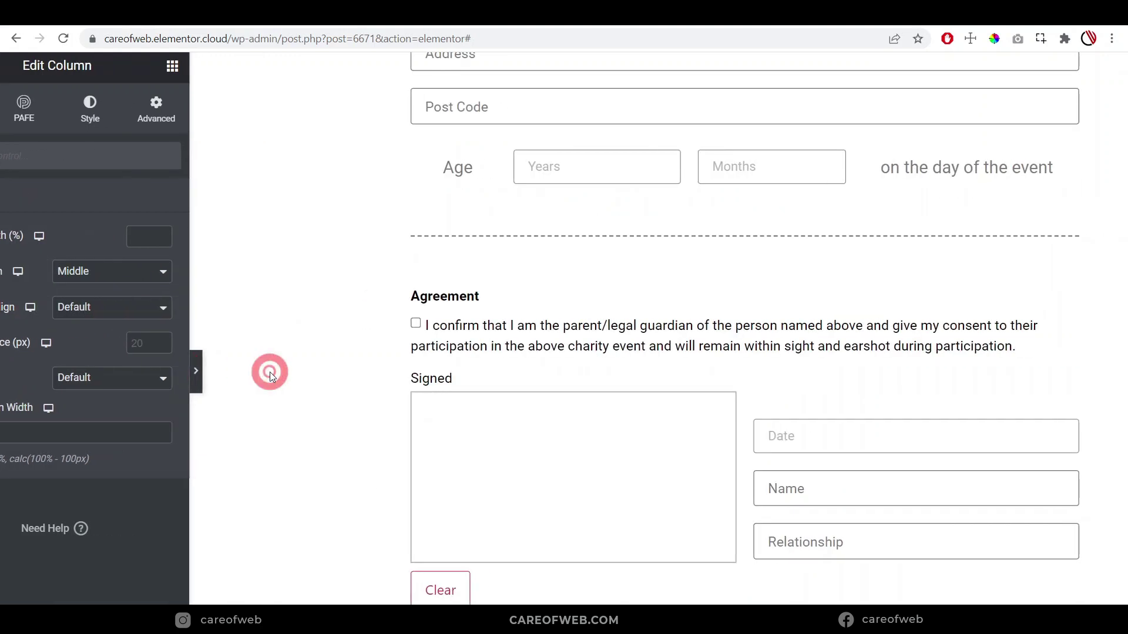
{"action": "scroll", "coordinate": [857, 369], "scroll_direction": "down", "scroll_amount": 2}
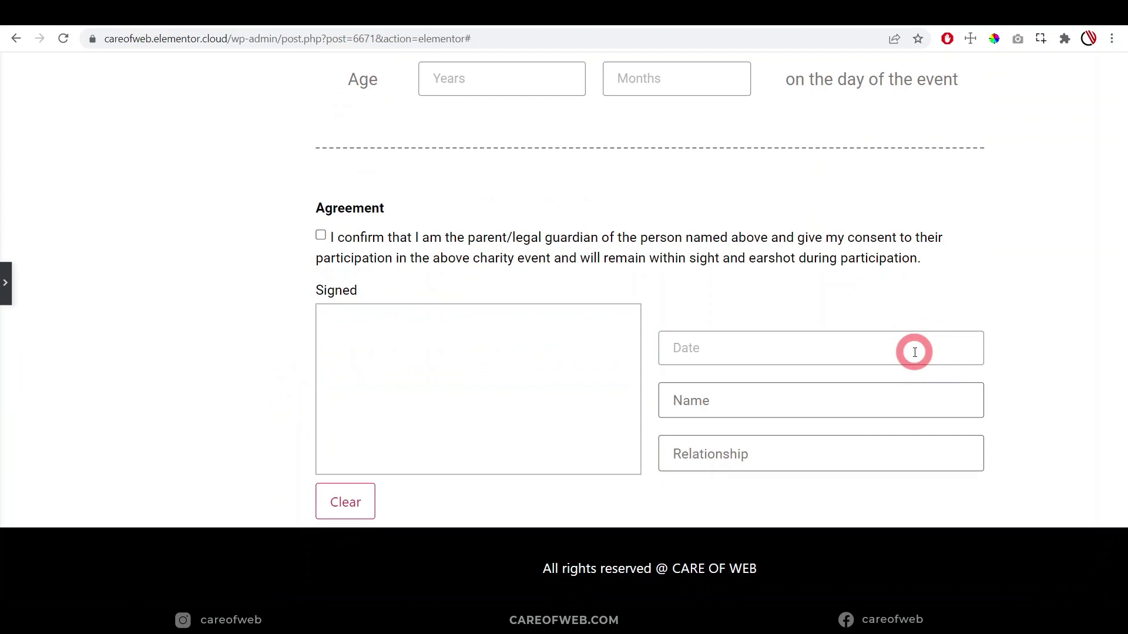
{"action": "left_click", "coordinate": [5, 284]}
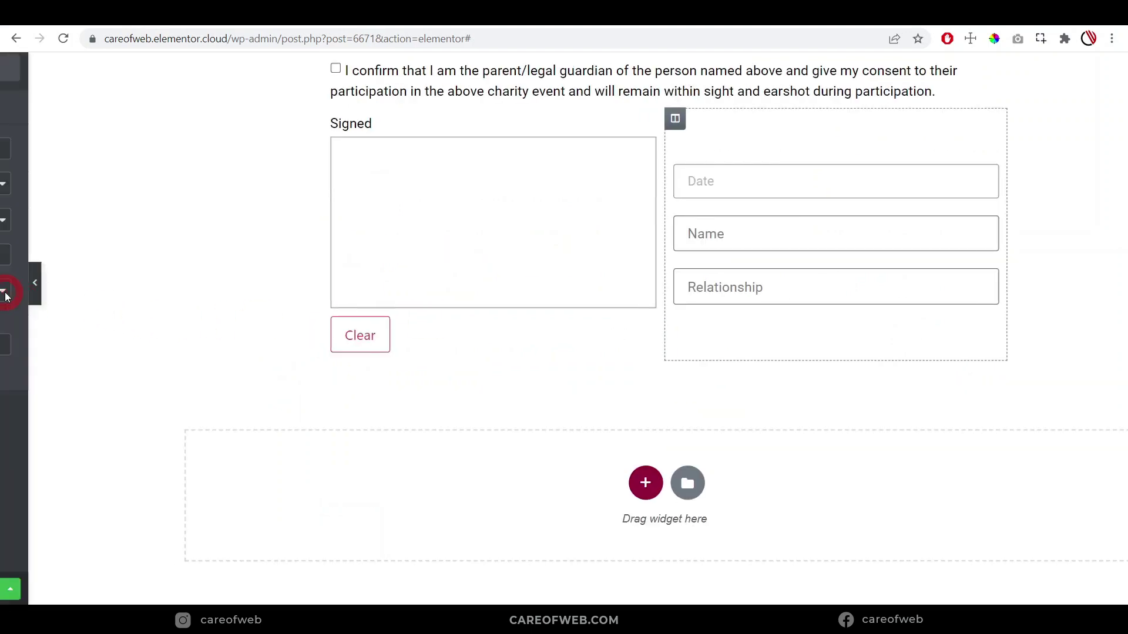
{"action": "scroll", "coordinate": [635, 398], "scroll_direction": "down", "scroll_amount": 3}
{"action": "scroll", "coordinate": [850, 373], "scroll_direction": "up", "scroll_amount": 6}
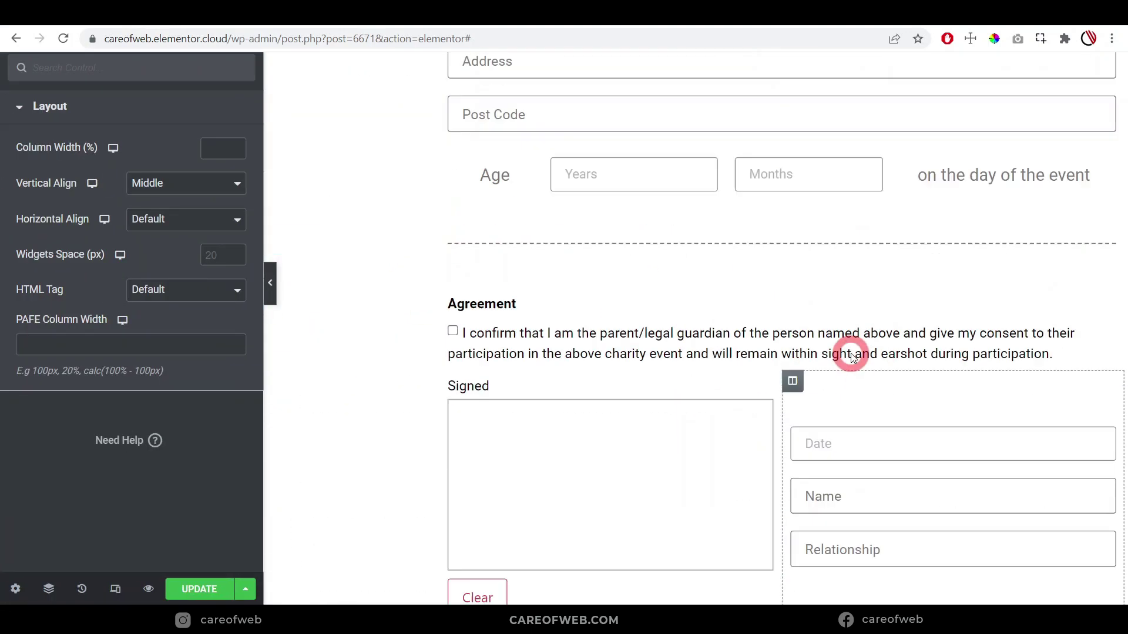
{"action": "scroll", "coordinate": [852, 357], "scroll_direction": "down", "scroll_amount": 1}
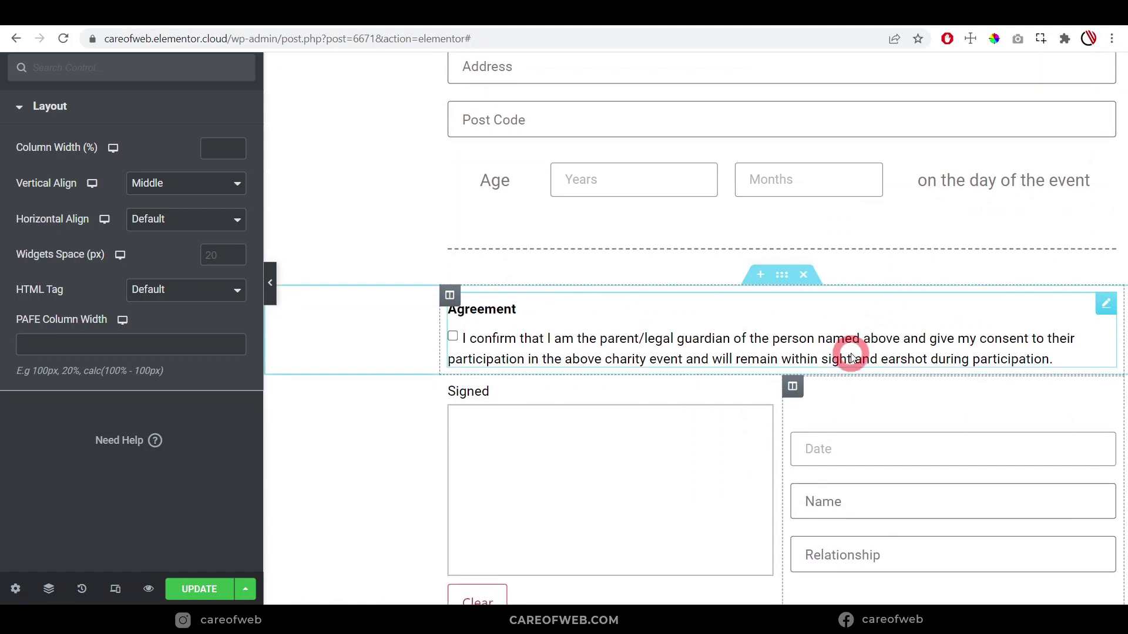
{"action": "scroll", "coordinate": [851, 354], "scroll_direction": "down", "scroll_amount": 5}
{"action": "scroll", "coordinate": [829, 356], "scroll_direction": "up", "scroll_amount": 6}
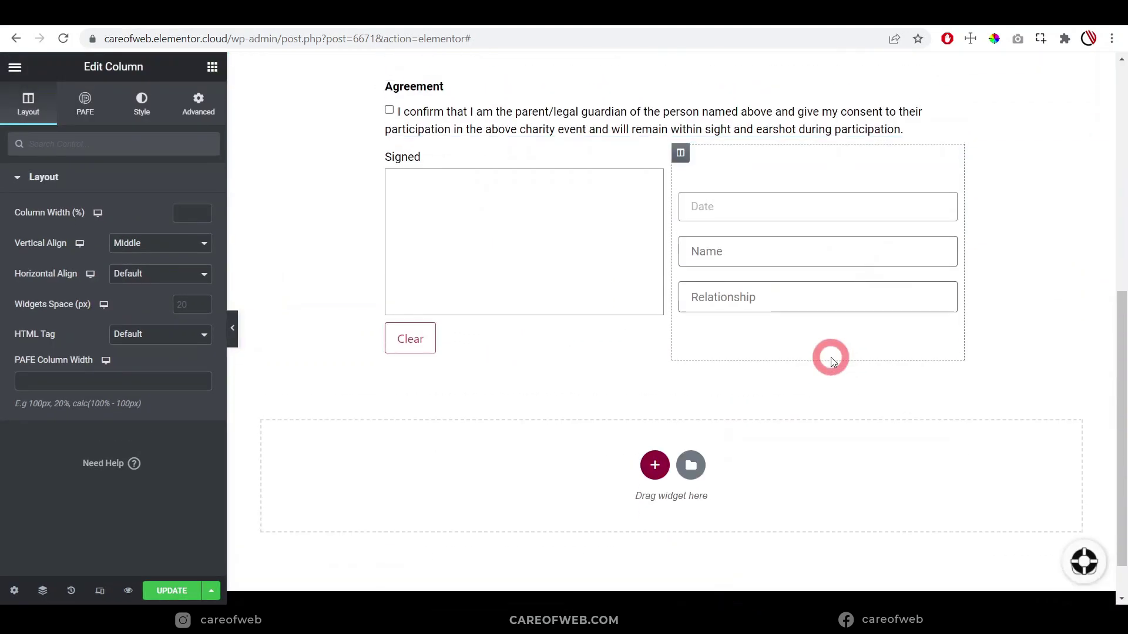
{"action": "scroll", "coordinate": [832, 359], "scroll_direction": "down", "scroll_amount": 4}
Add a one-column section below the form and place a Piotnet Submit widget found by searching 'sub'
{"action": "left_click", "coordinate": [658, 504]}
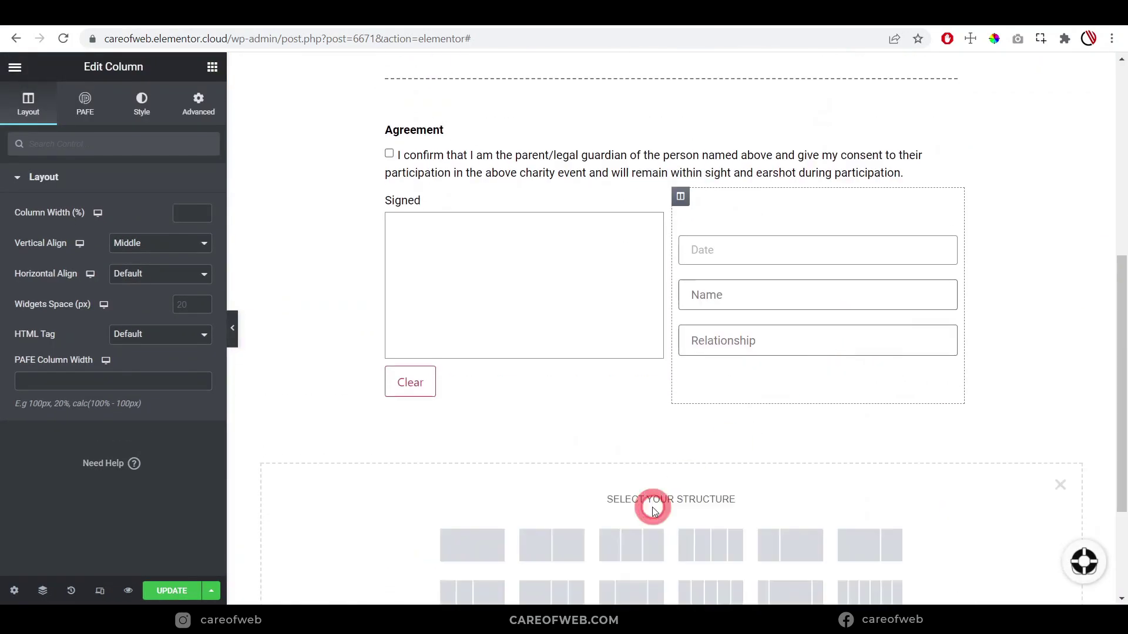
{"action": "left_click", "coordinate": [487, 549]}
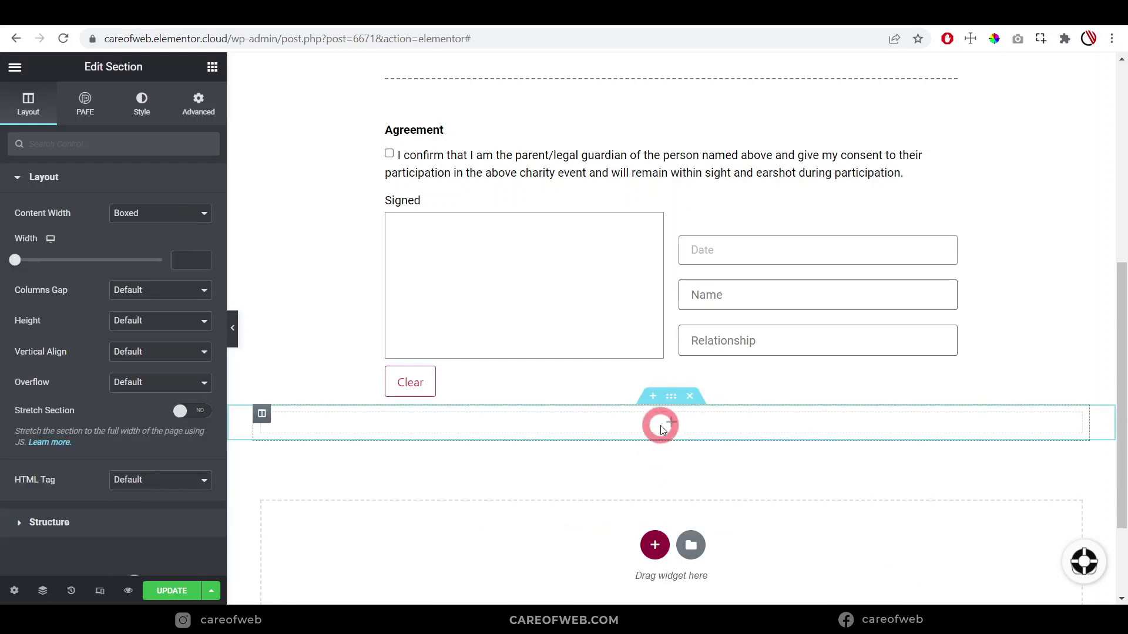
{"action": "left_click", "coordinate": [185, 261]}
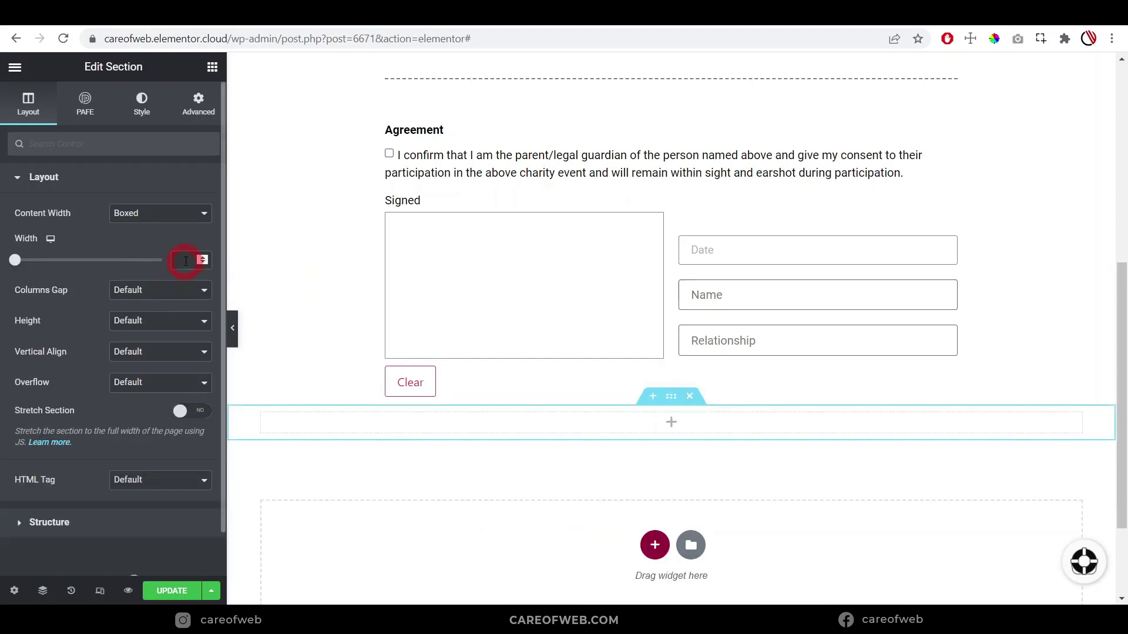
{"action": "left_click", "coordinate": [576, 410]}
{"action": "left_click", "coordinate": [644, 427]}
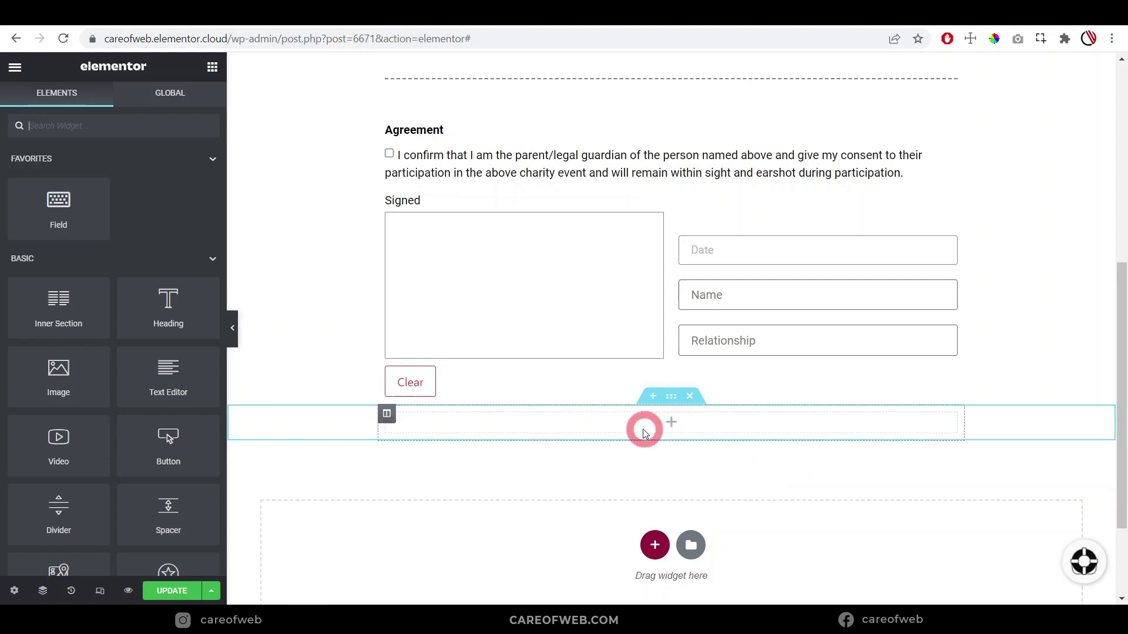
{"action": "left_click", "coordinate": [769, 387]}
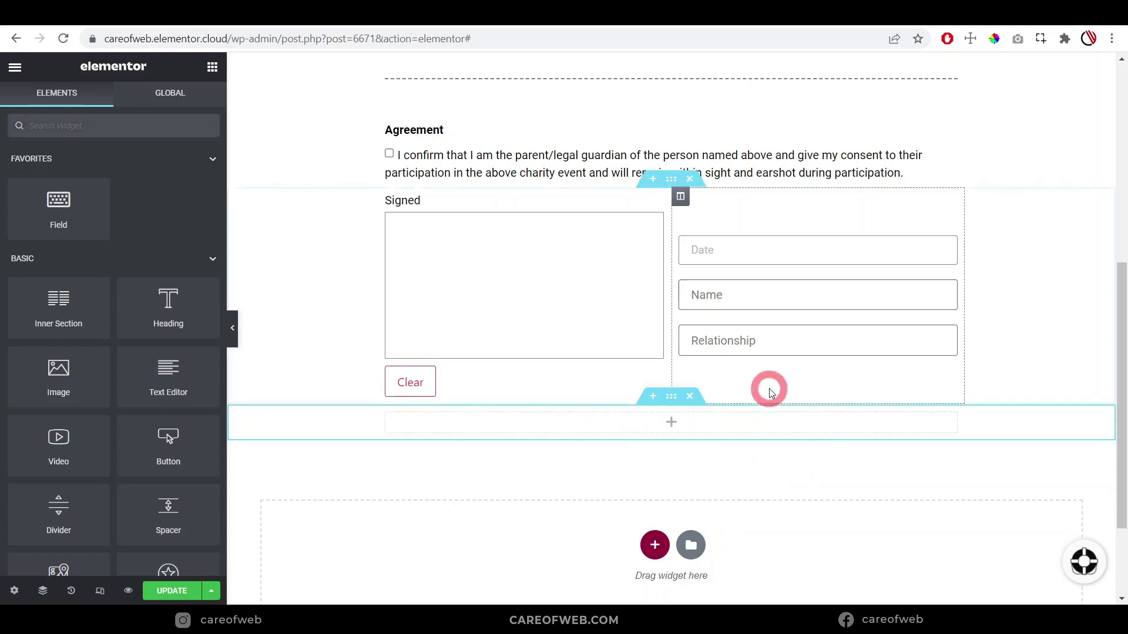
{"action": "left_click", "coordinate": [694, 433]}
{"action": "left_click", "coordinate": [122, 120]}
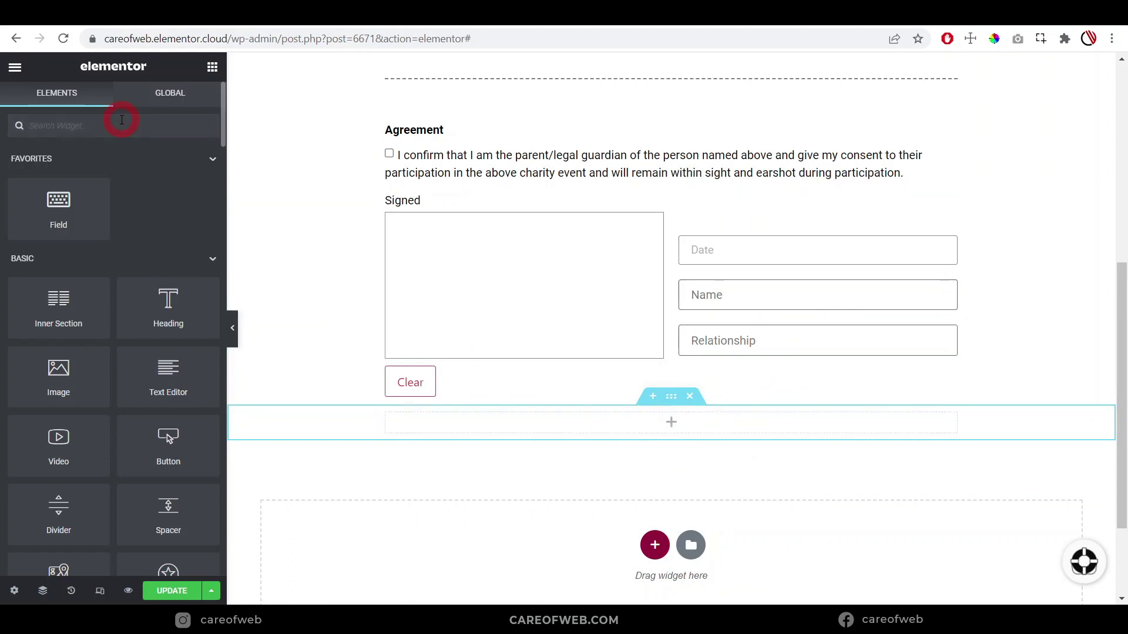
{"action": "type", "text": "sub"}
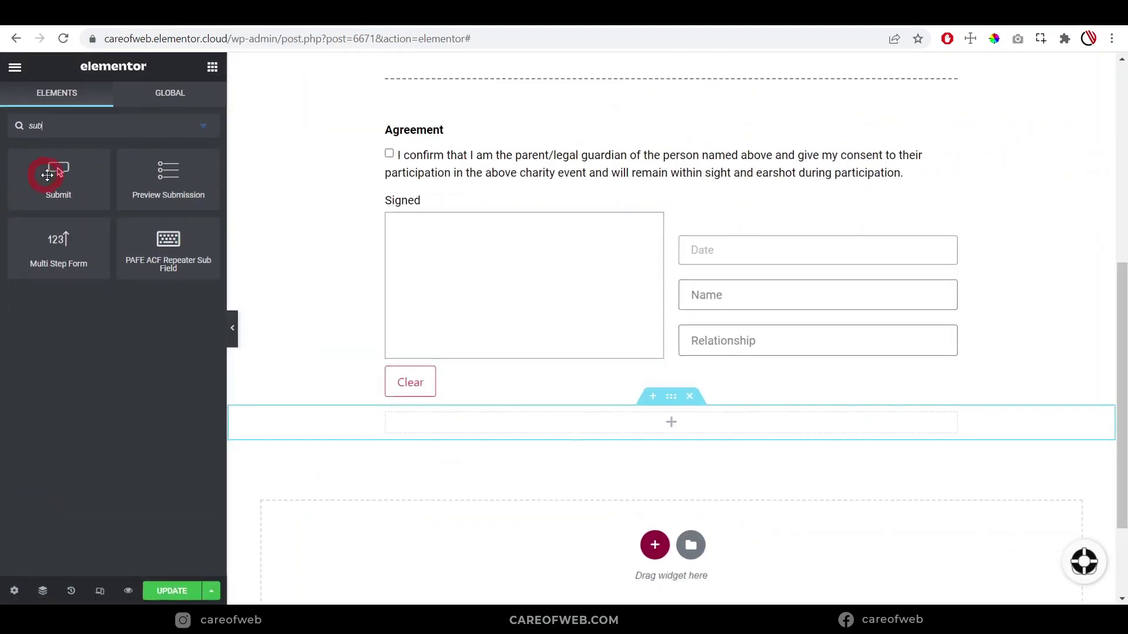
{"action": "left_click_drag", "start_coordinate": [47, 175], "coordinate": [663, 420]}
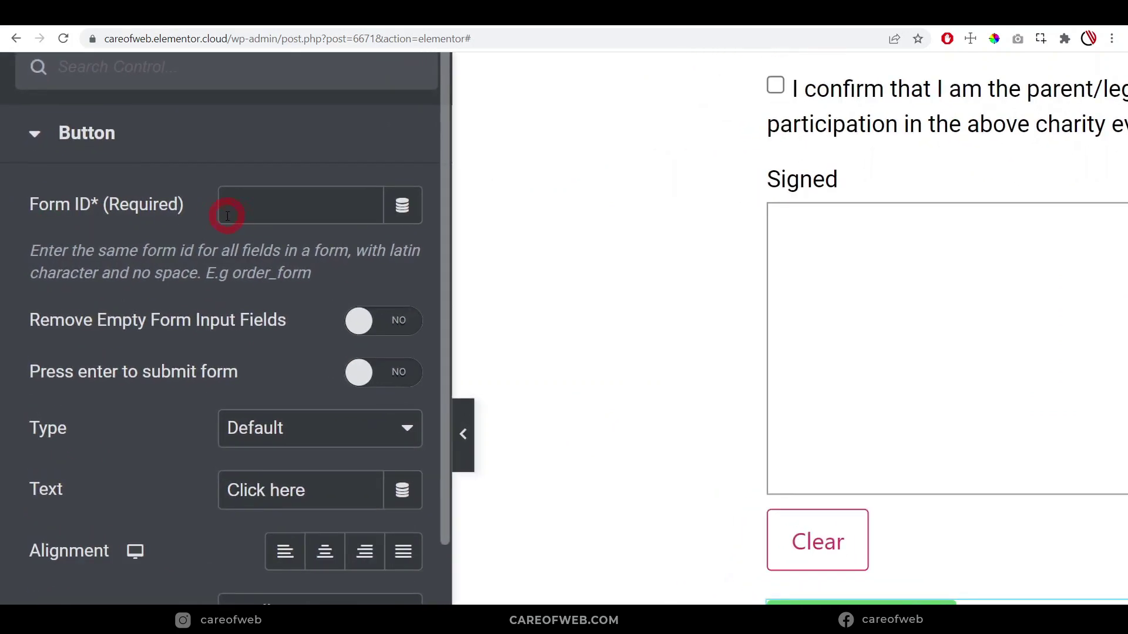
Give the button form ID pdfform, centre it, and add a paper-plane icon after the text
{"action": "left_click", "coordinate": [258, 207]}
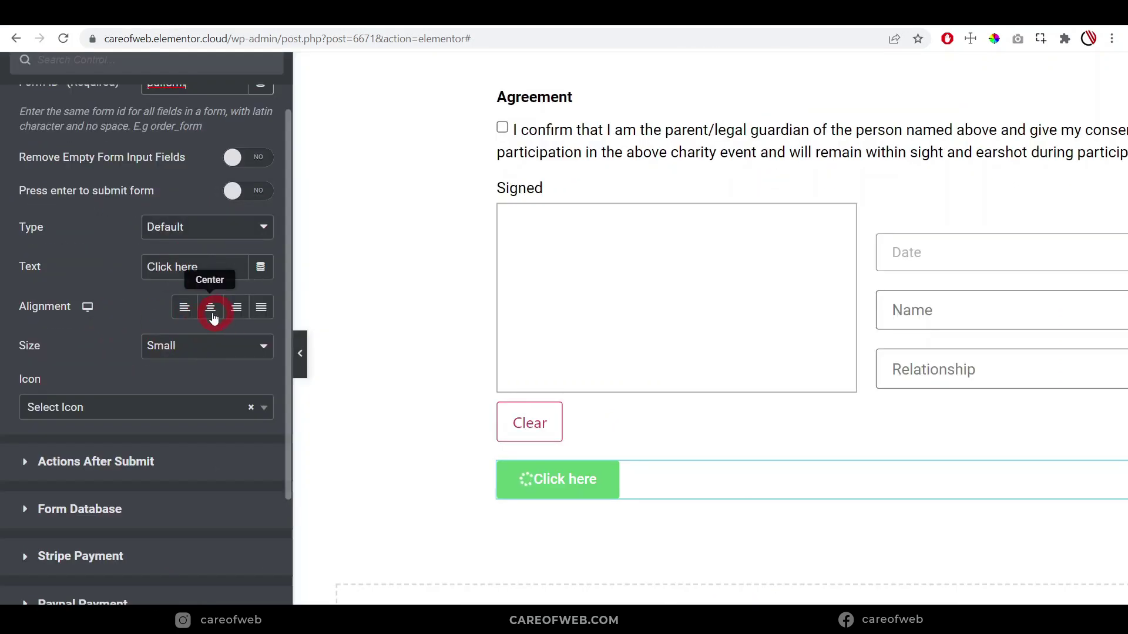
{"action": "left_click", "coordinate": [212, 312]}
{"action": "scroll", "coordinate": [215, 323], "scroll_direction": "down", "scroll_amount": 2}
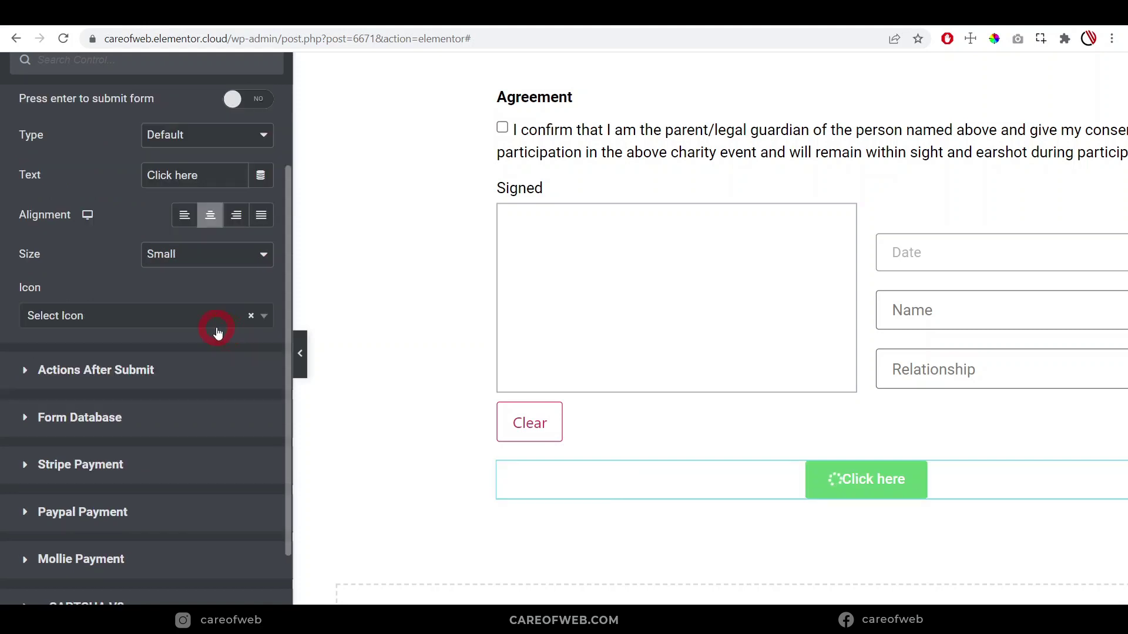
{"action": "left_click", "coordinate": [185, 316]}
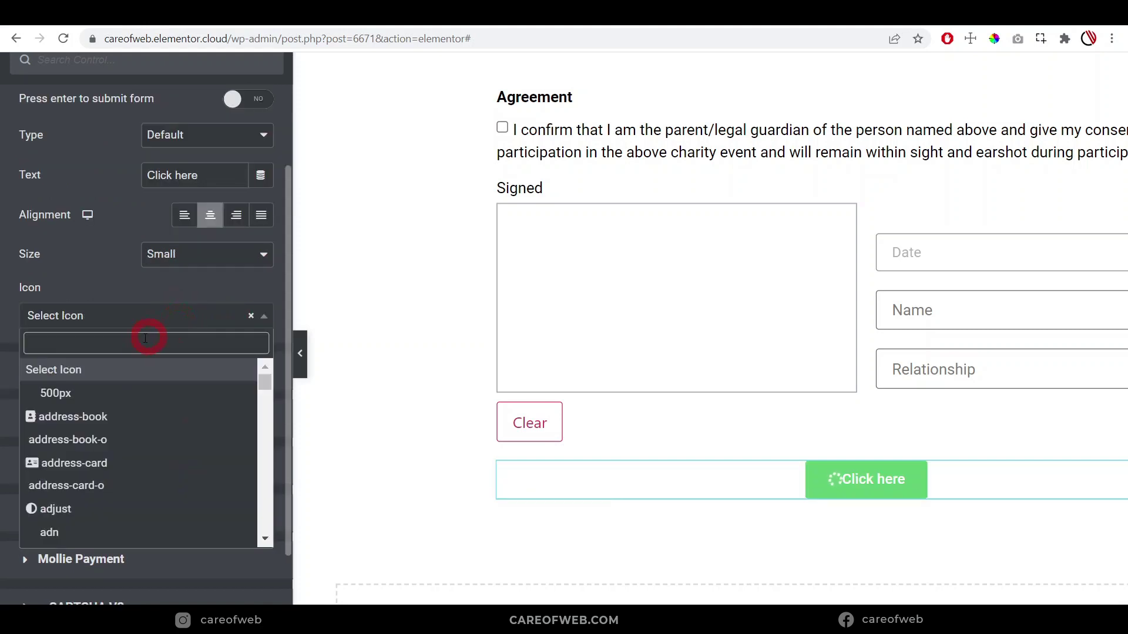
{"action": "left_click", "coordinate": [142, 343]}
{"action": "type", "text": "paper"}
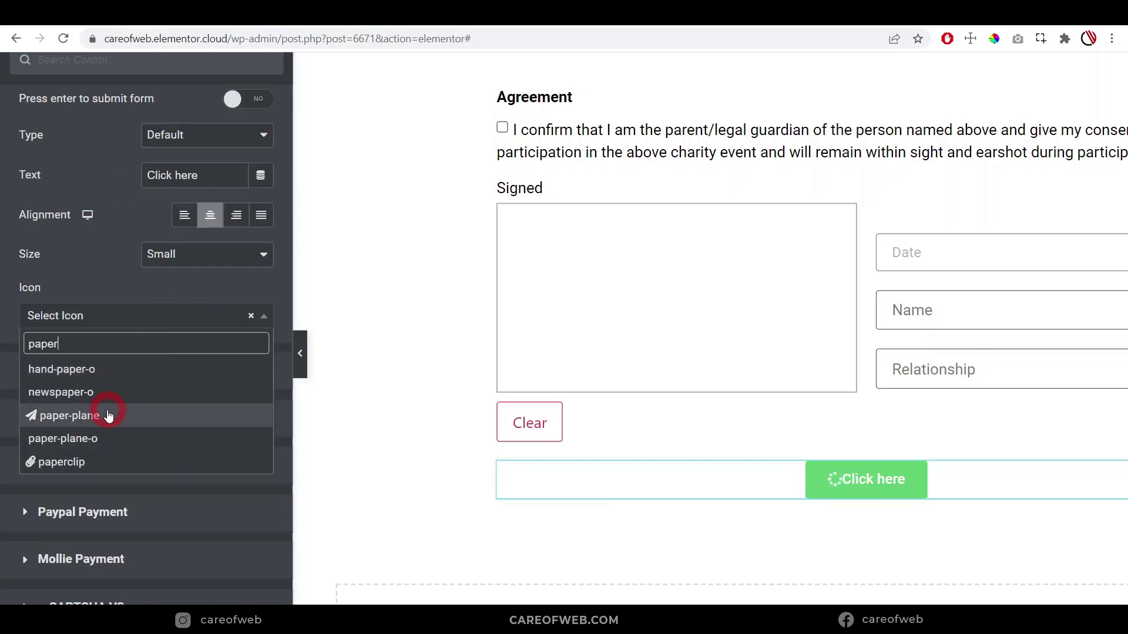
{"action": "left_click", "coordinate": [108, 415]}
{"action": "left_click", "coordinate": [231, 359]}
{"action": "left_click", "coordinate": [181, 386]}
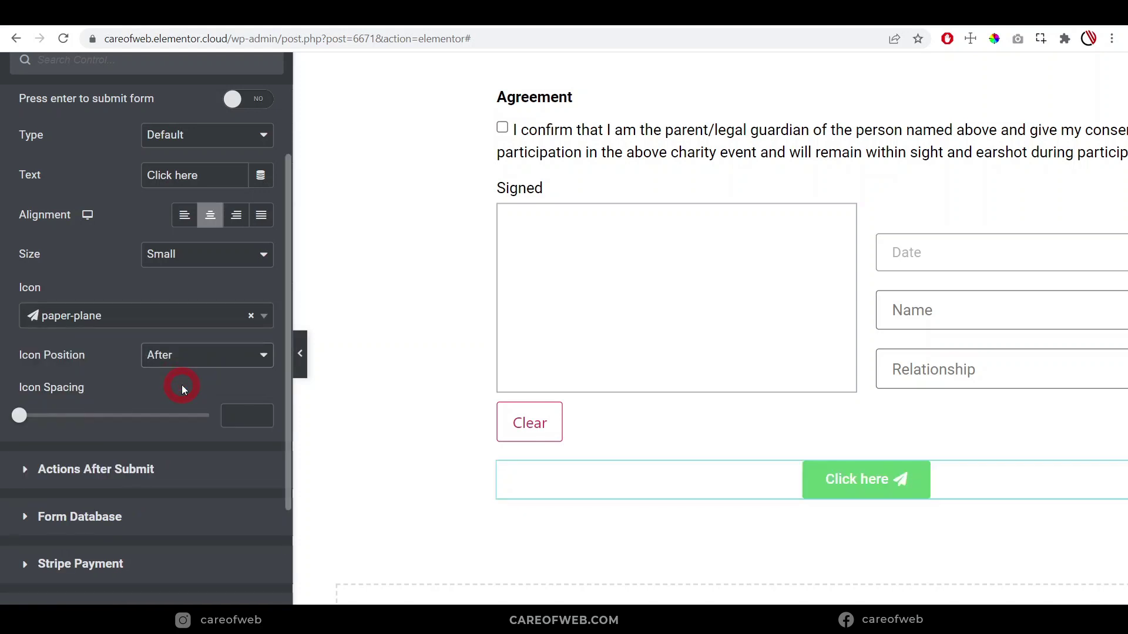
Set the icon spacing to 14 and change the button text from 'Click here' to 'Submit'
{"action": "left_click", "coordinate": [21, 416]}
{"action": "left_click_drag", "start_coordinate": [31, 417], "coordinate": [108, 408]}
{"action": "scroll", "coordinate": [108, 408], "scroll_direction": "up", "scroll_amount": 3}
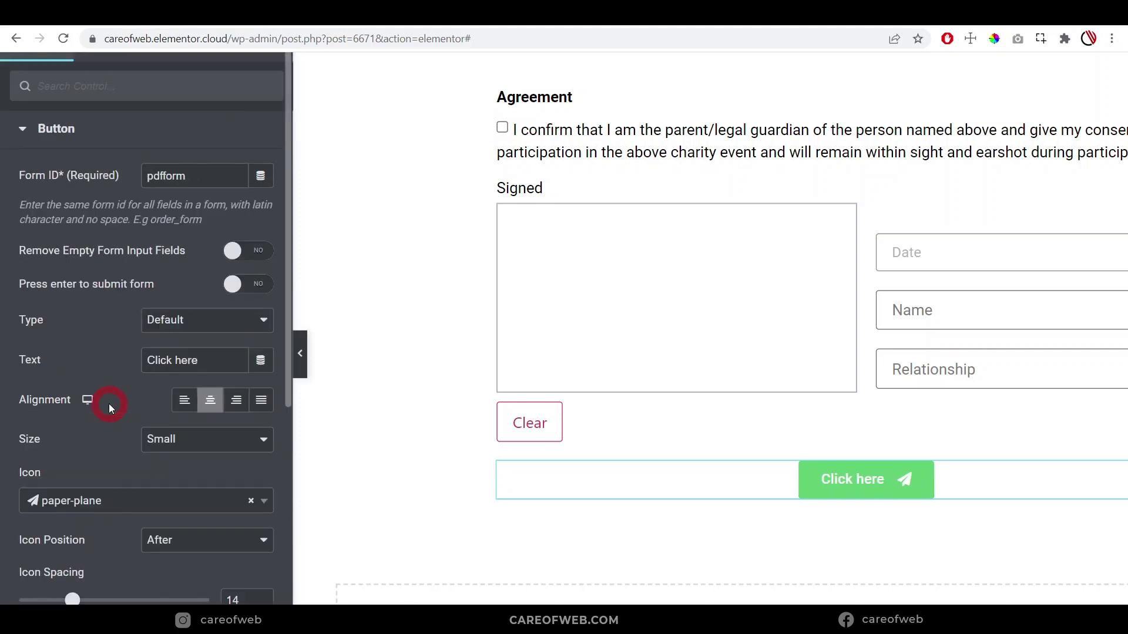
{"action": "scroll", "coordinate": [93, 367], "scroll_direction": "down", "scroll_amount": 5}
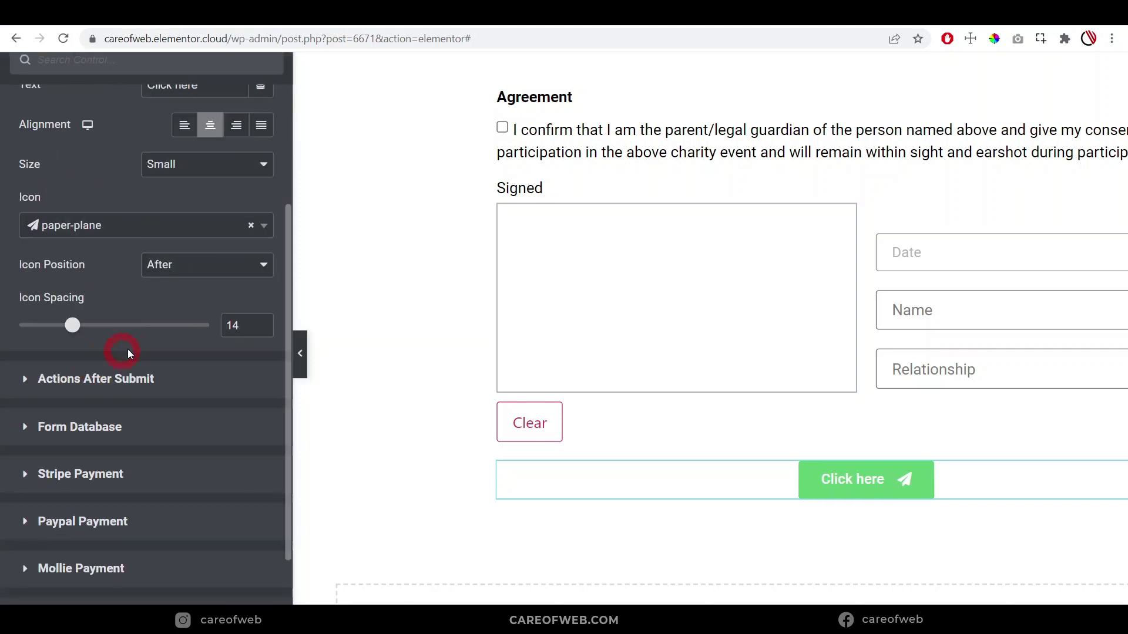
{"action": "scroll", "coordinate": [128, 353], "scroll_direction": "up", "scroll_amount": 3}
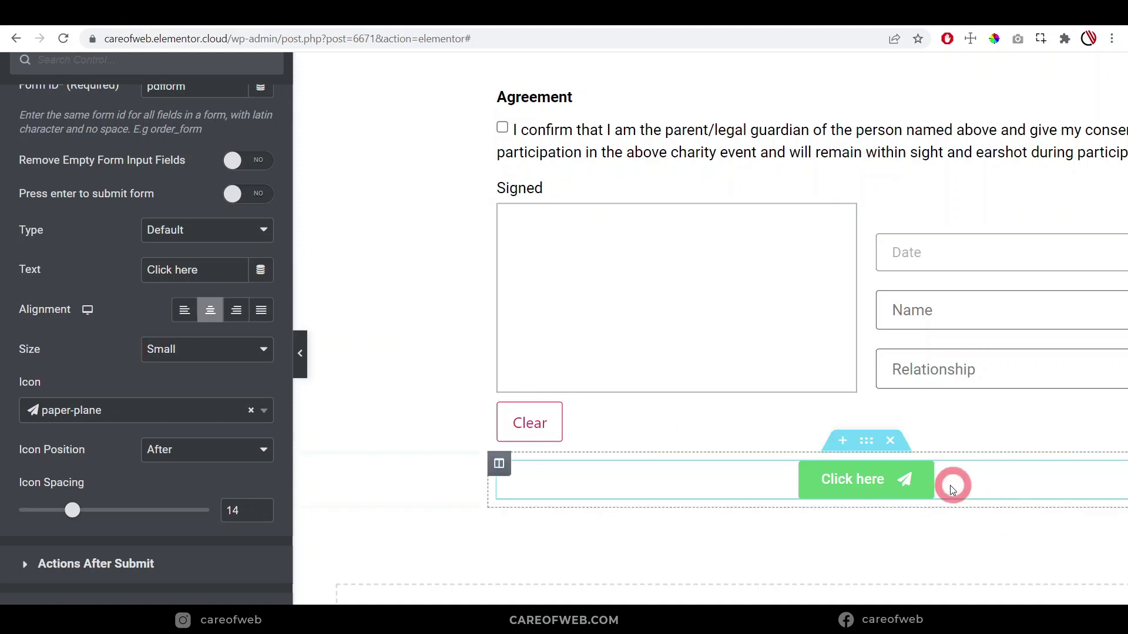
{"action": "left_click_drag", "start_coordinate": [214, 272], "coordinate": [105, 276]}
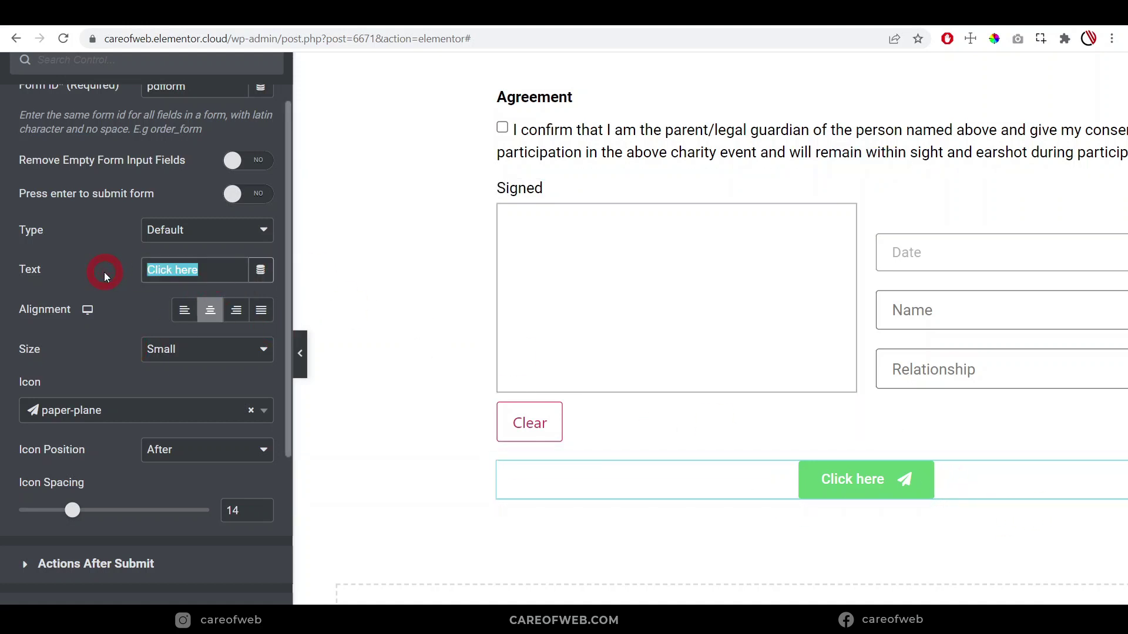
{"action": "type", "text": "Submit"}
{"action": "scroll", "coordinate": [110, 170], "scroll_direction": "up", "scroll_amount": 2}
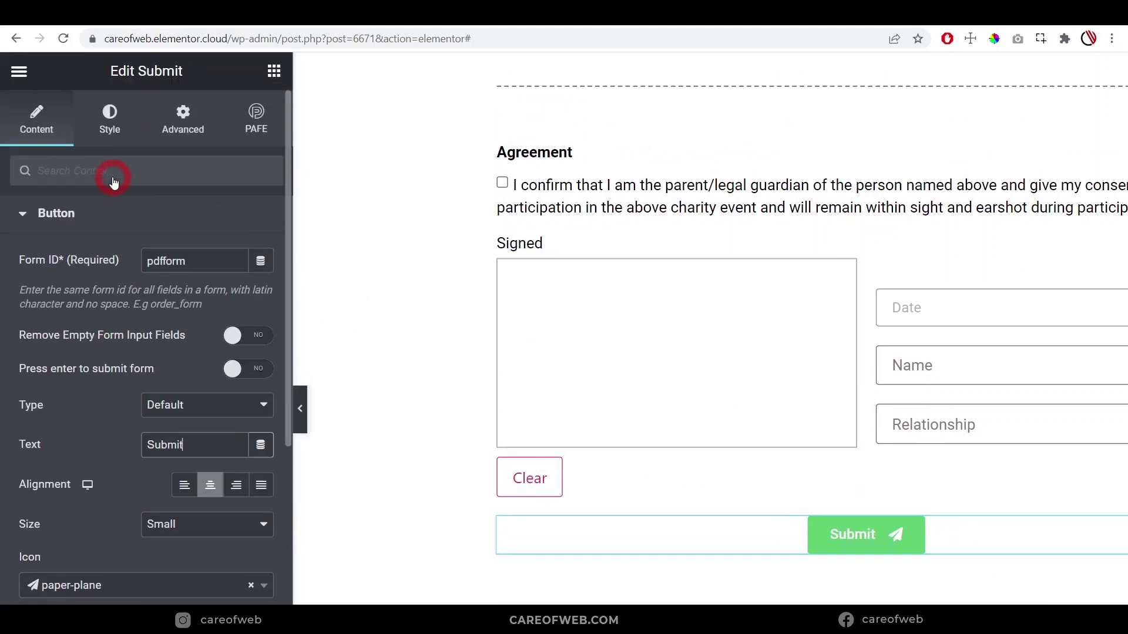
In the Style settings, pick Purple from Global Colors for the button's normal background
{"action": "left_click", "coordinate": [109, 118]}
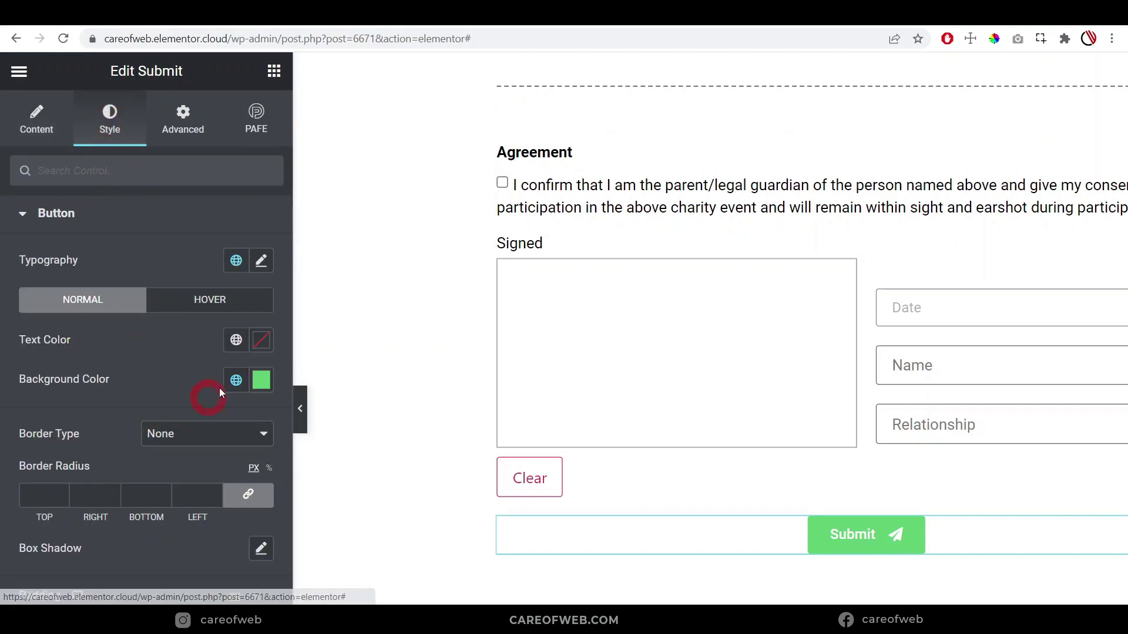
{"action": "left_click", "coordinate": [236, 380]}
{"action": "scroll", "coordinate": [110, 470], "scroll_direction": "up", "scroll_amount": 1}
{"action": "scroll", "coordinate": [110, 472], "scroll_direction": "up", "scroll_amount": 2}
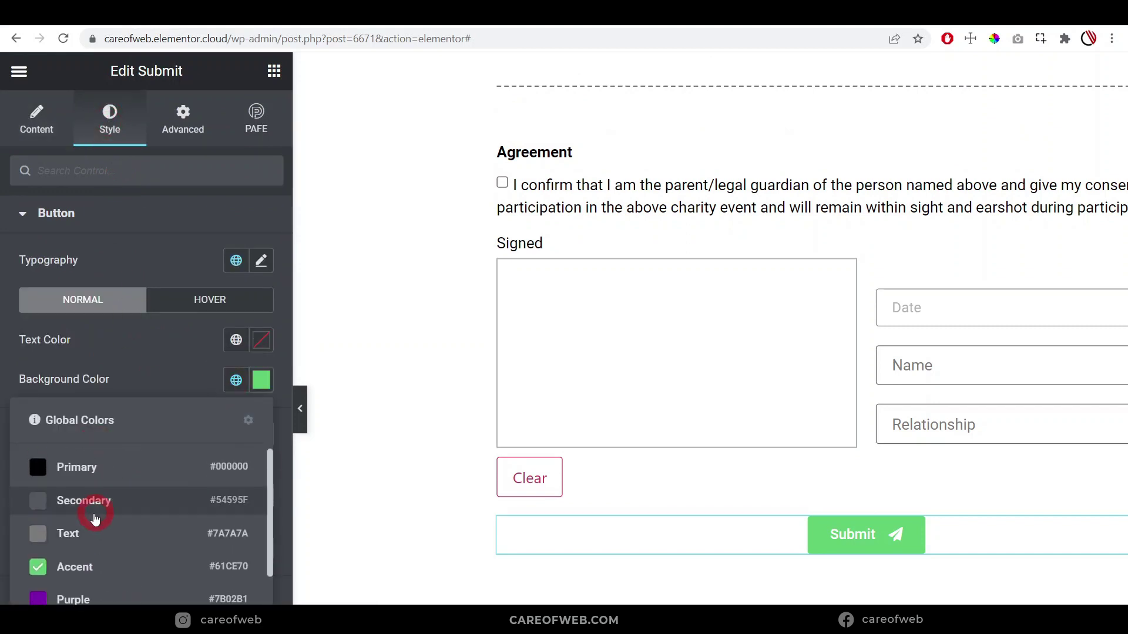
{"action": "left_click", "coordinate": [76, 596]}
Bring up the global colour list for the Submit button's hover-state background
{"action": "left_click", "coordinate": [219, 299]}
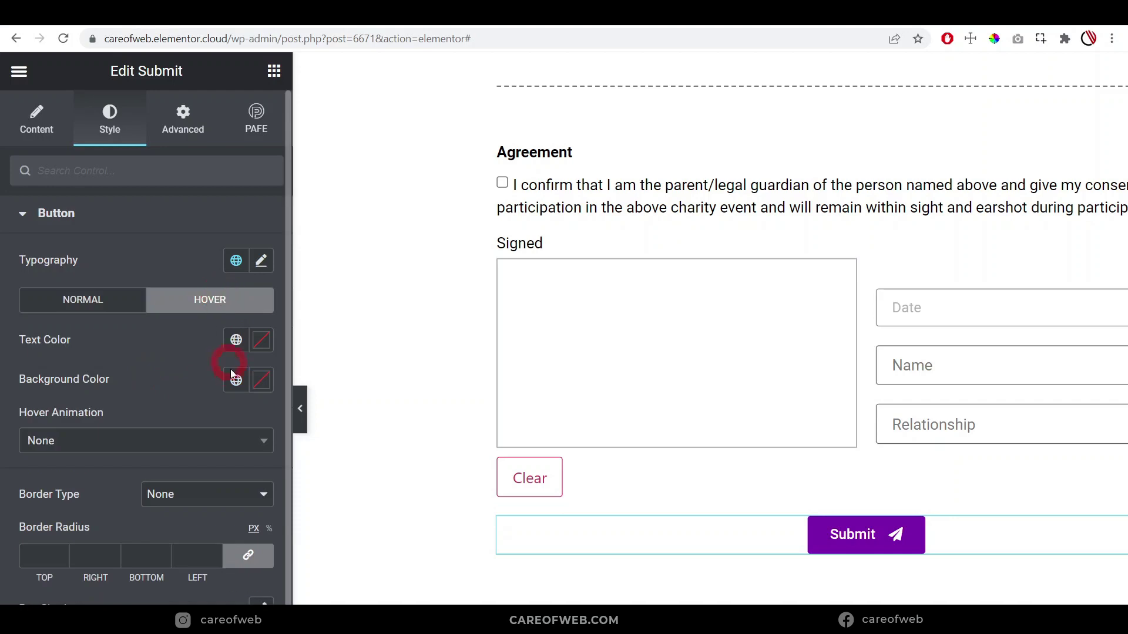
{"action": "left_click", "coordinate": [235, 380]}
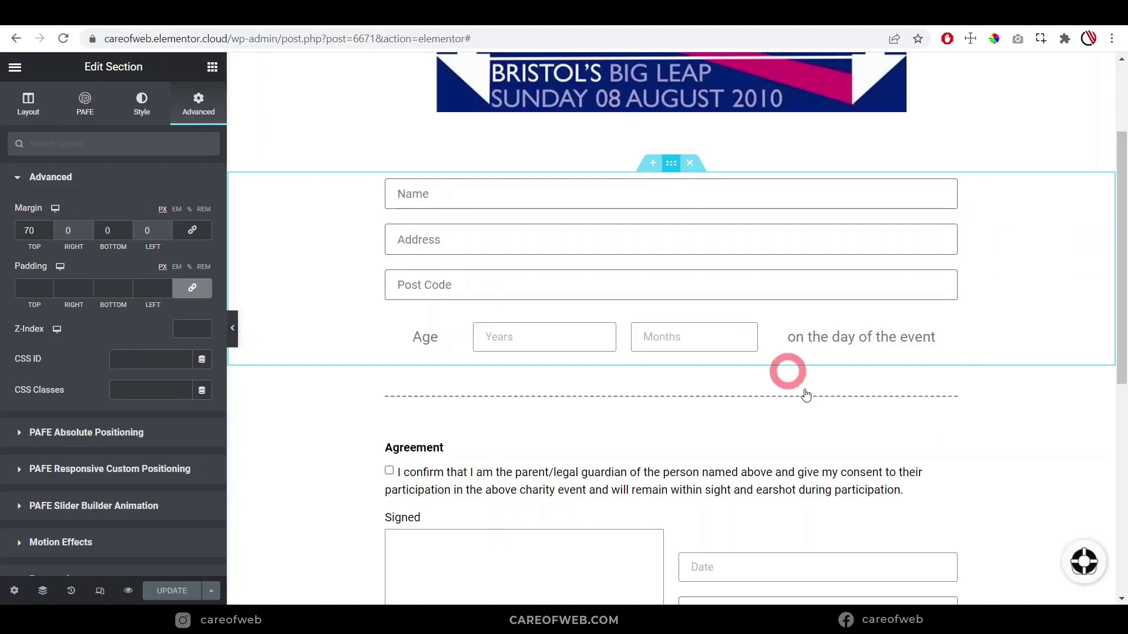
{"action": "scroll", "coordinate": [831, 403], "scroll_direction": "down", "scroll_amount": 5}
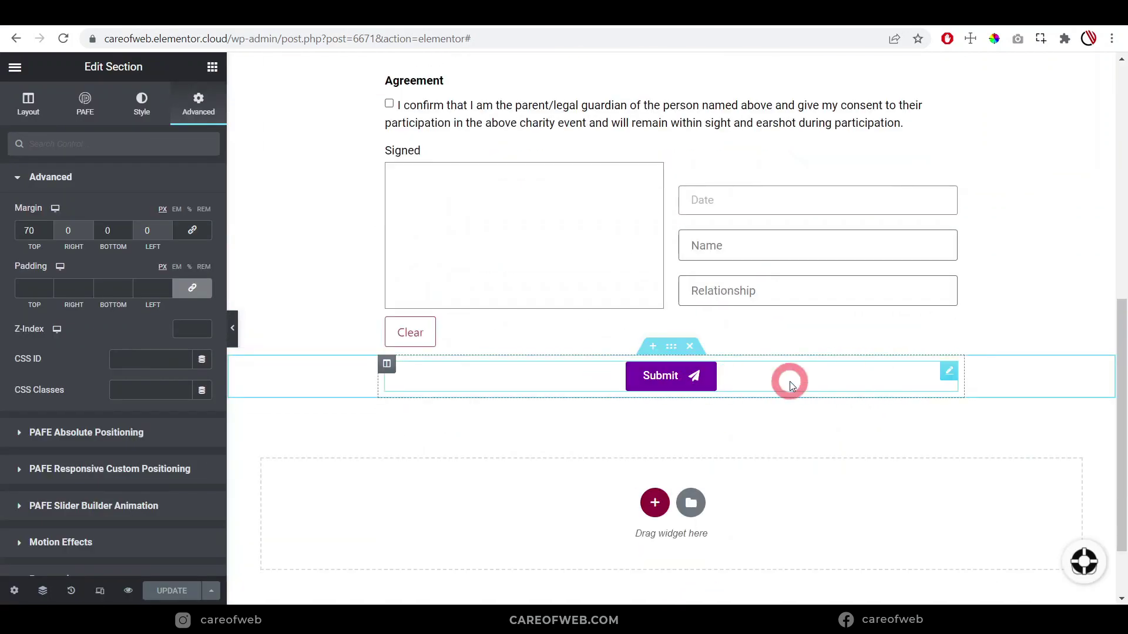
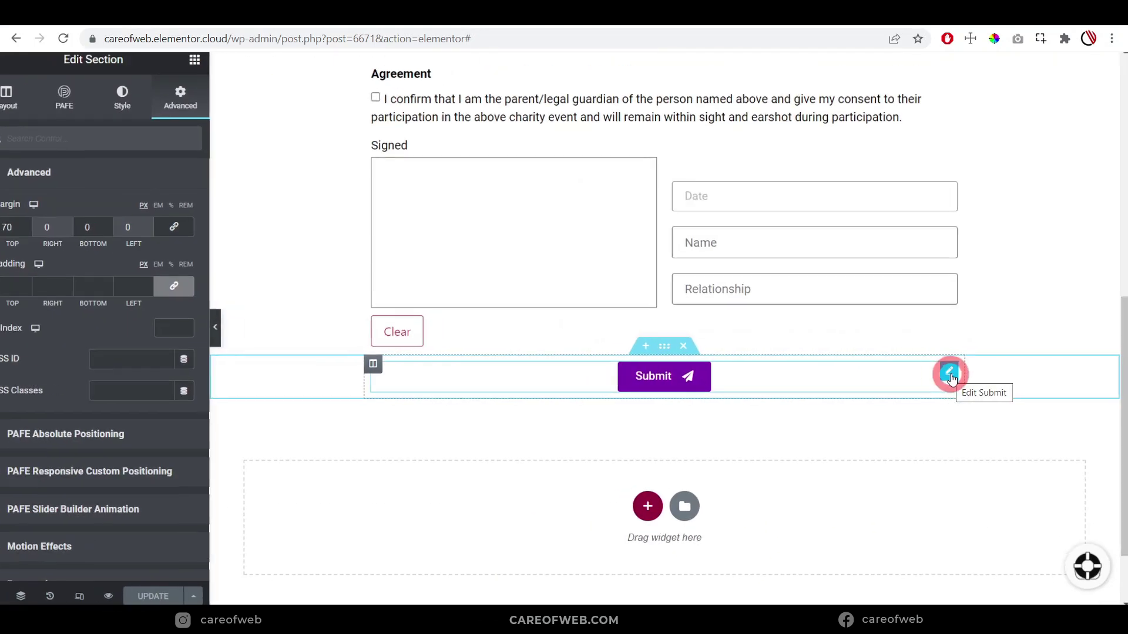
Open the Submit button's settings and expand Actions After Submit, where Email is already listed
{"action": "left_click", "coordinate": [950, 374]}
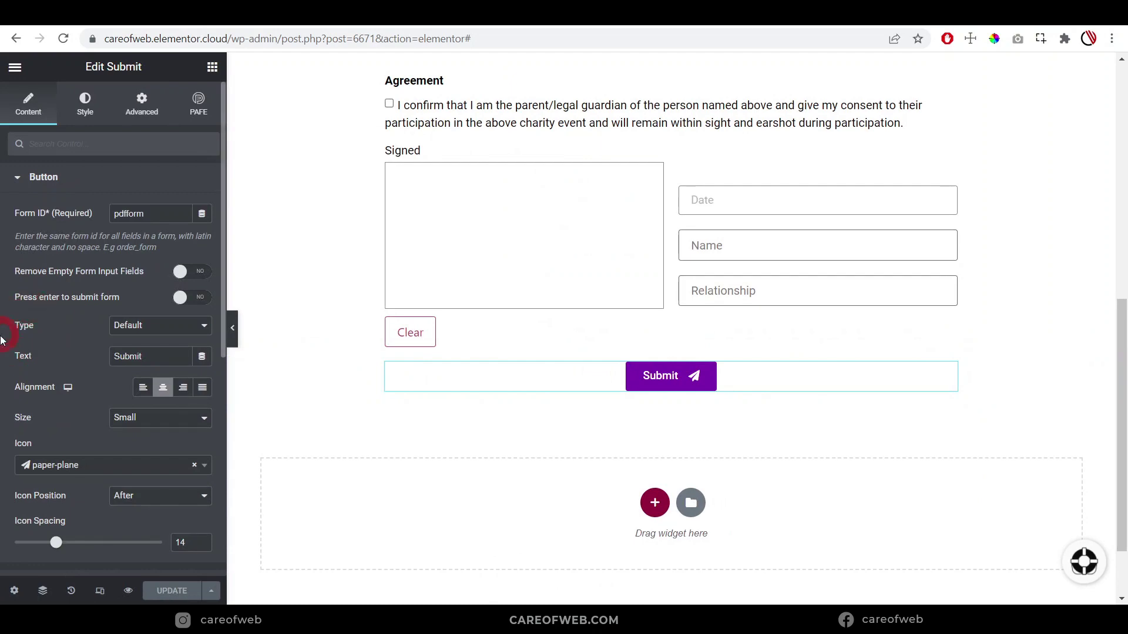
{"action": "scroll", "coordinate": [8, 351], "scroll_direction": "down", "scroll_amount": 5}
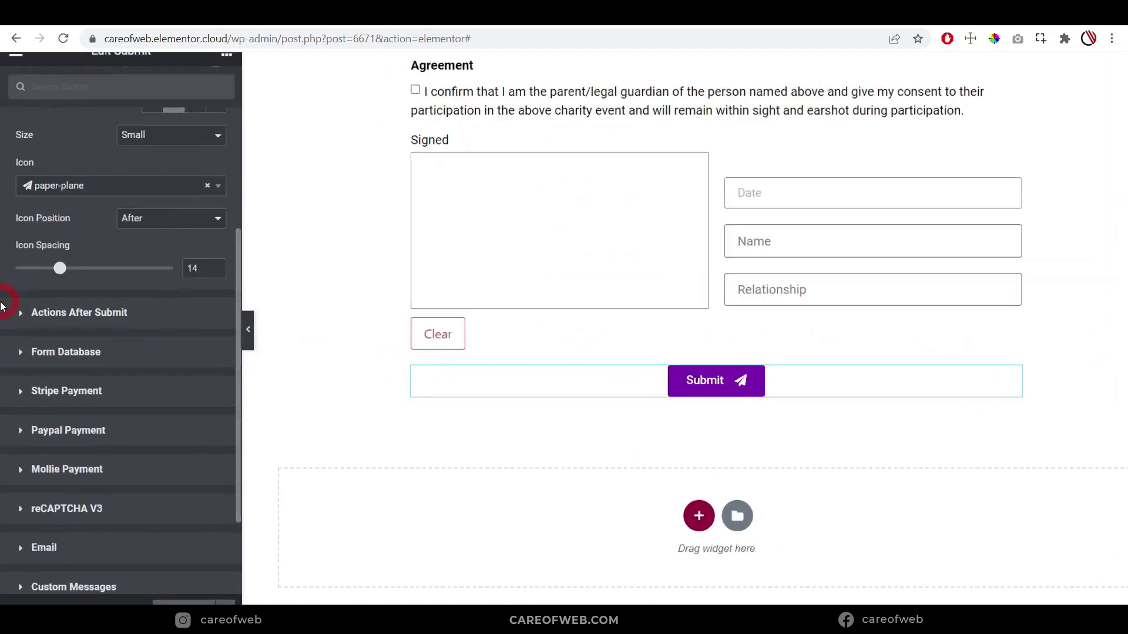
{"action": "scroll", "coordinate": [1, 305], "scroll_direction": "down", "scroll_amount": 2}
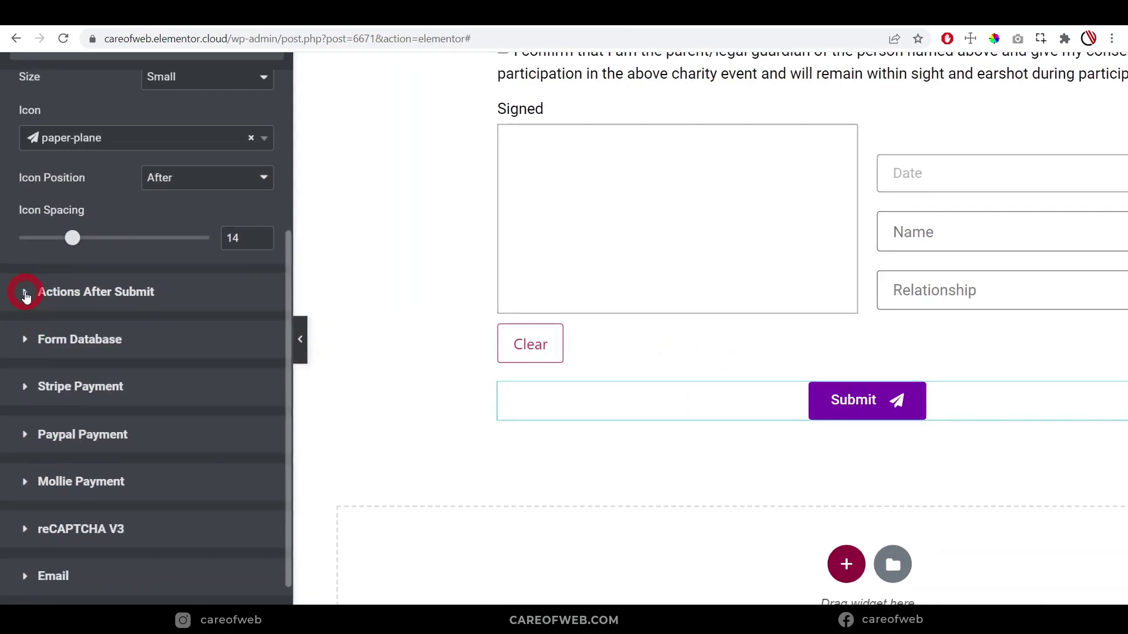
{"action": "left_click", "coordinate": [34, 311]}
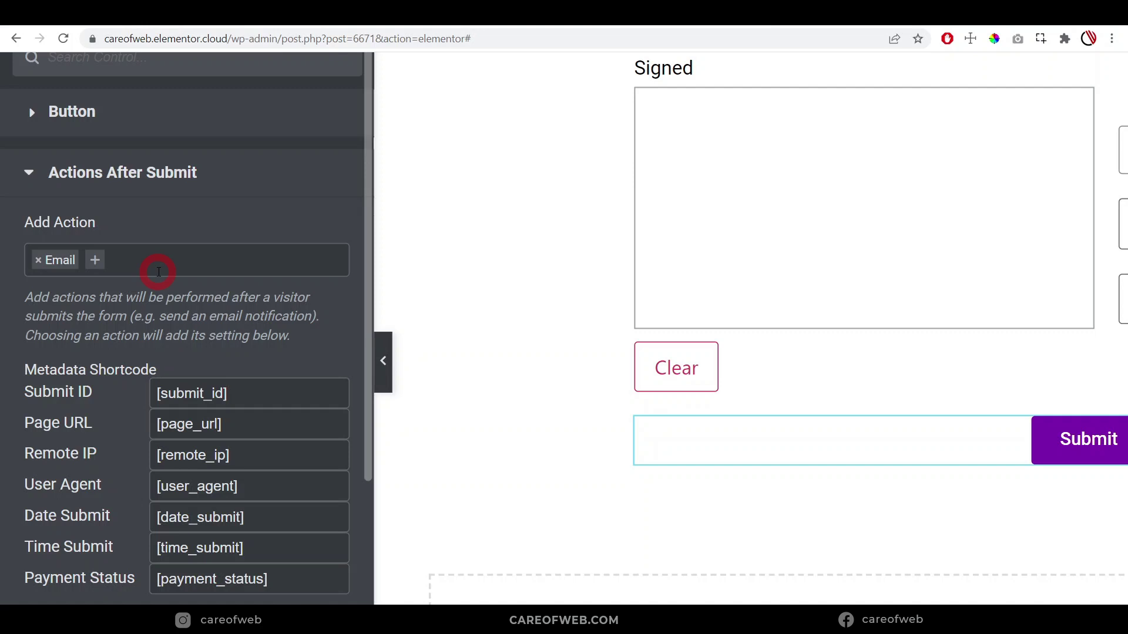
Add PDF Generator from the action list as a second after-submit action next to Email
{"action": "left_click", "coordinate": [164, 262]}
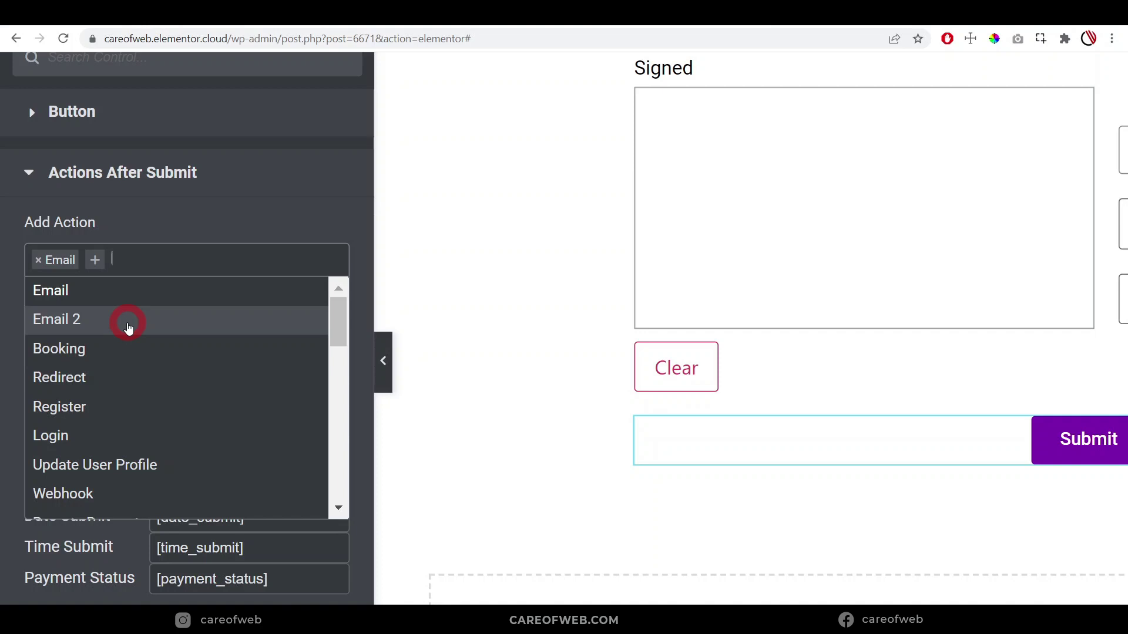
{"action": "scroll", "coordinate": [129, 327], "scroll_direction": "down", "scroll_amount": 4}
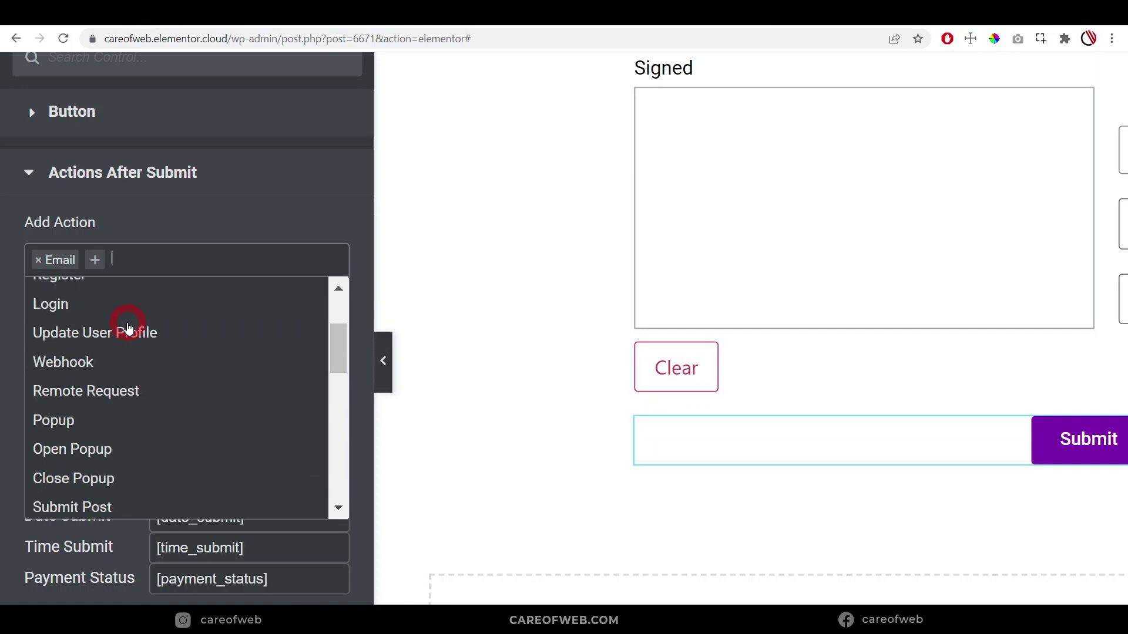
{"action": "scroll", "coordinate": [129, 345], "scroll_direction": "down", "scroll_amount": 4}
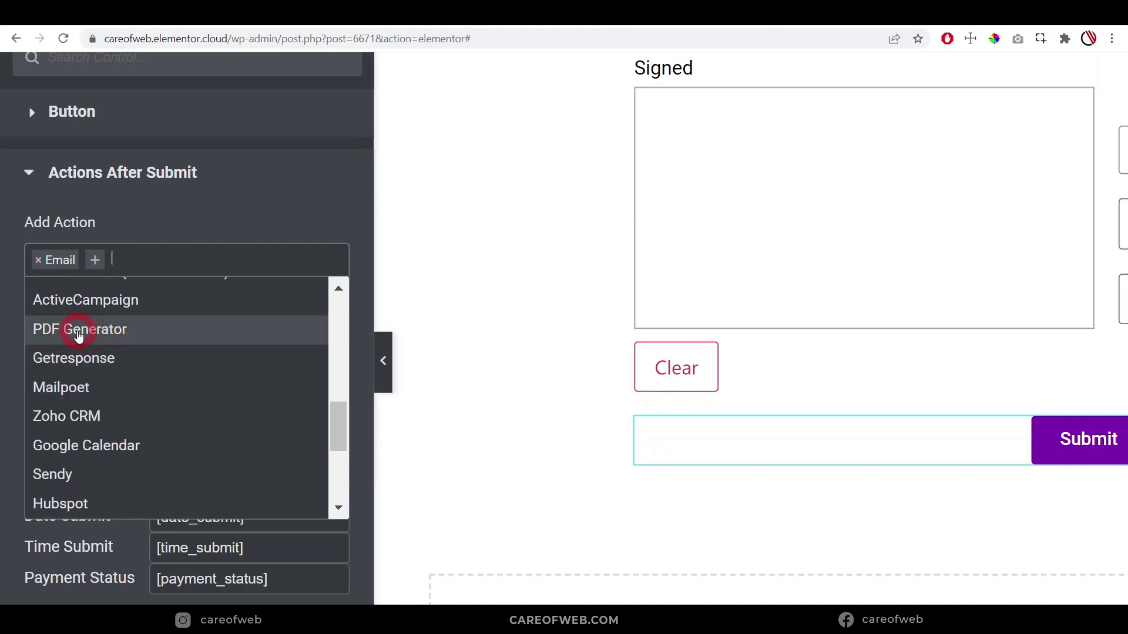
{"action": "scroll", "coordinate": [101, 417], "scroll_direction": "up", "scroll_amount": 4}
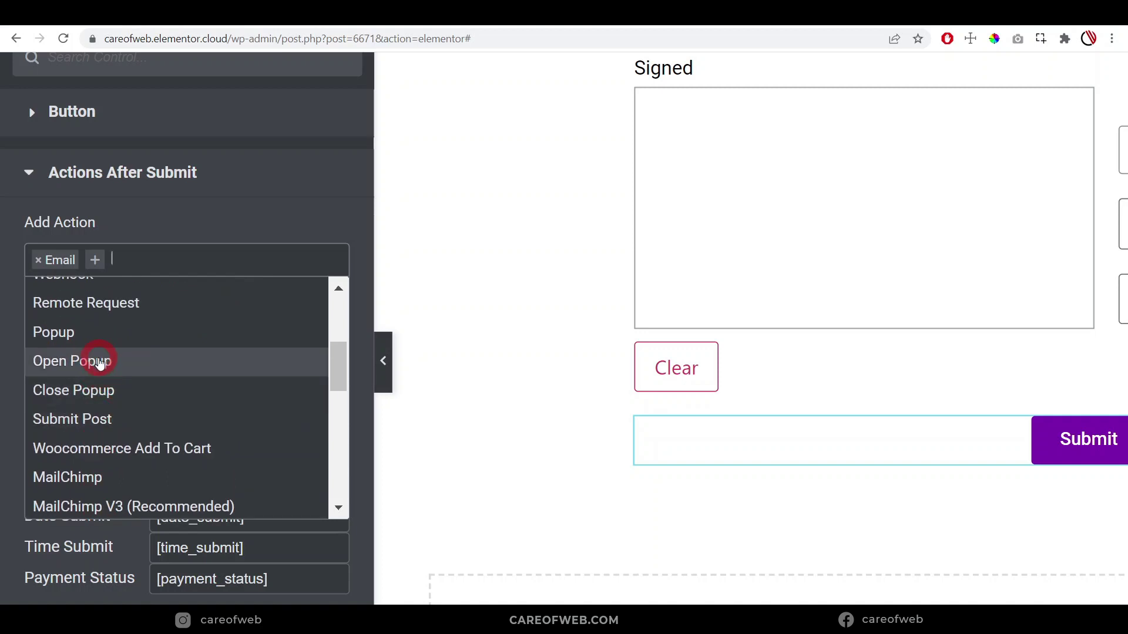
{"action": "scroll", "coordinate": [100, 363], "scroll_direction": "down", "scroll_amount": 3}
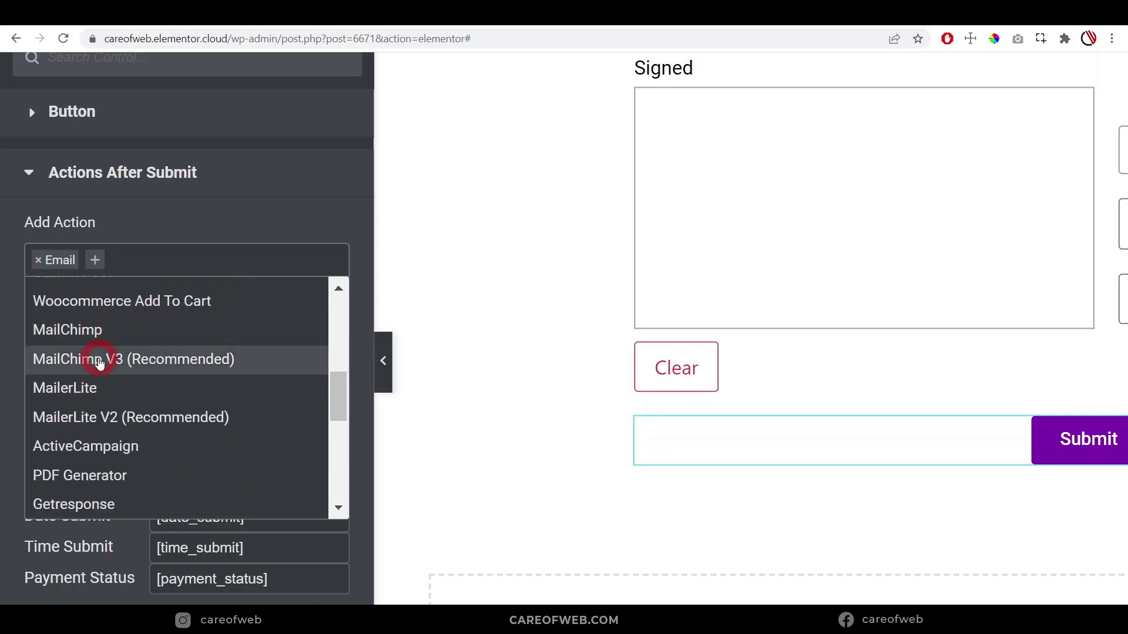
{"action": "scroll", "coordinate": [100, 361], "scroll_direction": "down", "scroll_amount": 2}
{"action": "scroll", "coordinate": [100, 360], "scroll_direction": "up", "scroll_amount": 5}
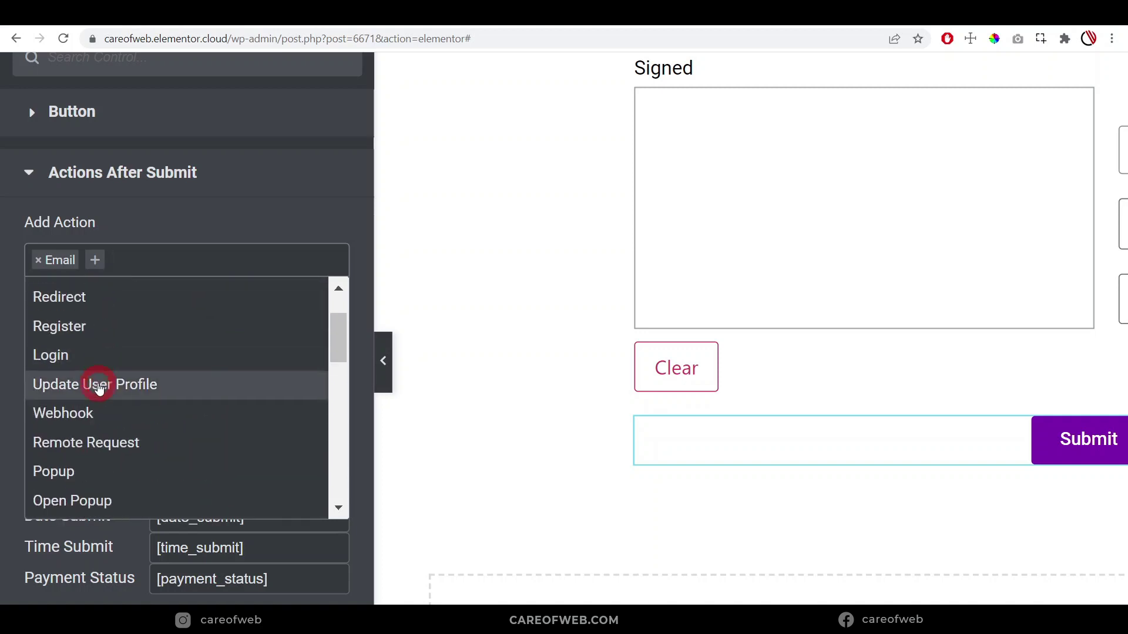
{"action": "scroll", "coordinate": [99, 388], "scroll_direction": "down", "scroll_amount": 5}
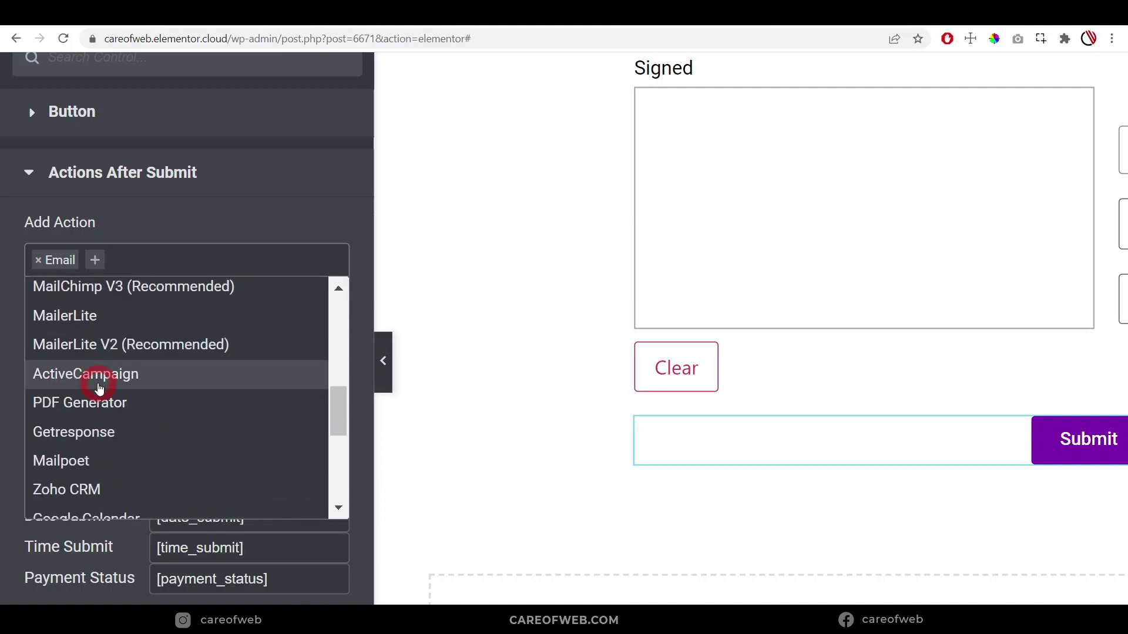
{"action": "scroll", "coordinate": [99, 388], "scroll_direction": "up", "scroll_amount": 5}
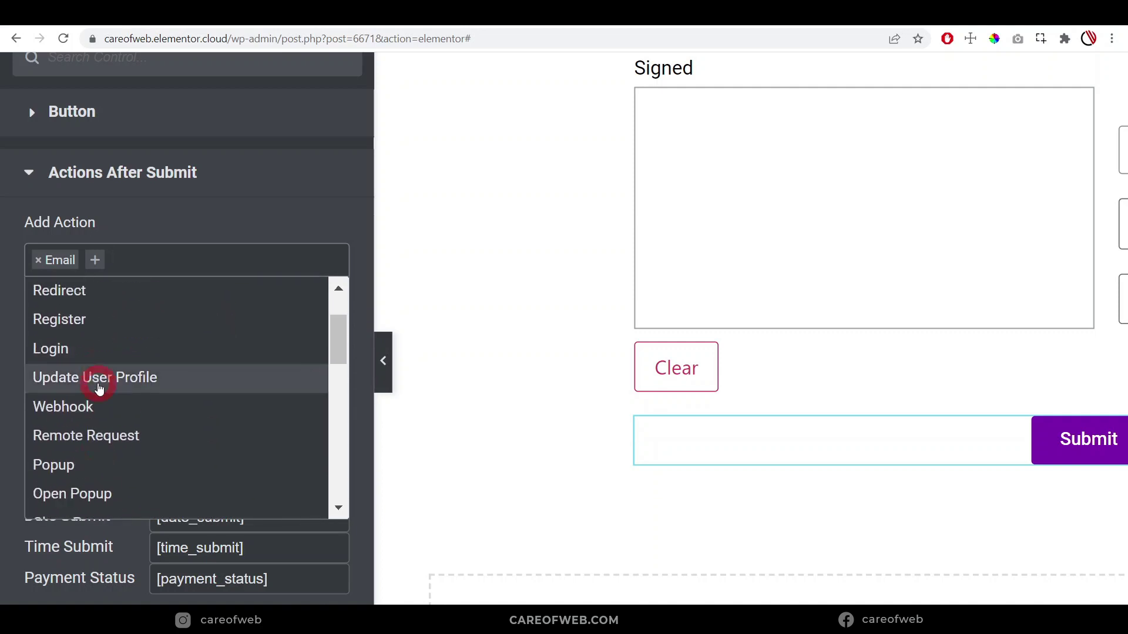
{"action": "scroll", "coordinate": [98, 389], "scroll_direction": "down", "scroll_amount": 6}
{"action": "scroll", "coordinate": [99, 389], "scroll_direction": "down", "scroll_amount": 2}
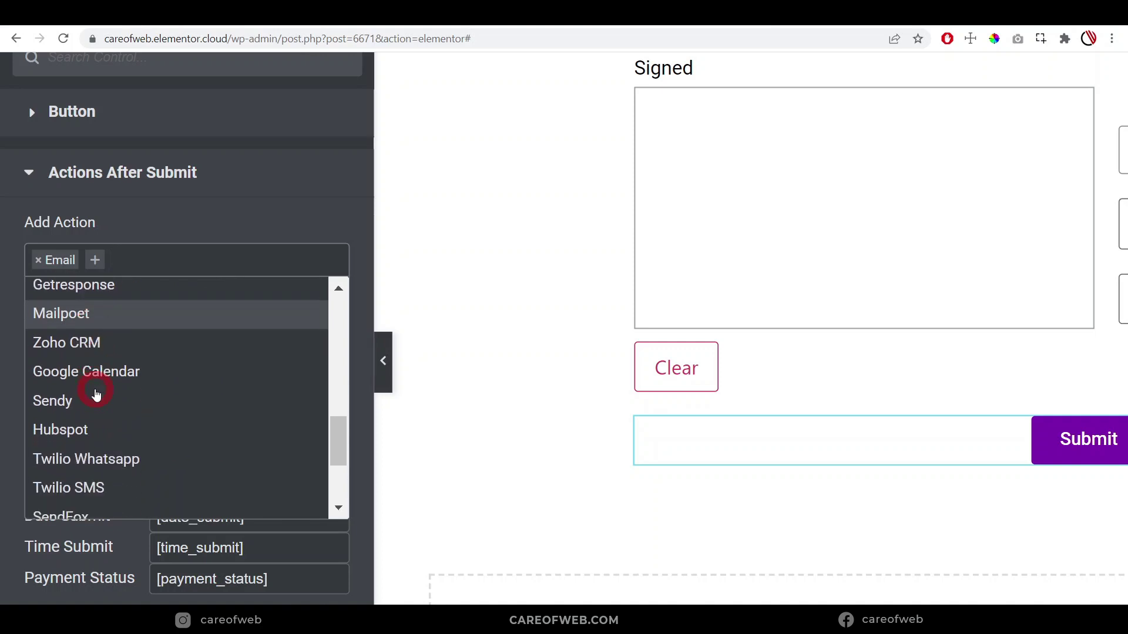
{"action": "scroll", "coordinate": [97, 391], "scroll_direction": "down", "scroll_amount": 5}
{"action": "scroll", "coordinate": [97, 395], "scroll_direction": "down", "scroll_amount": 1}
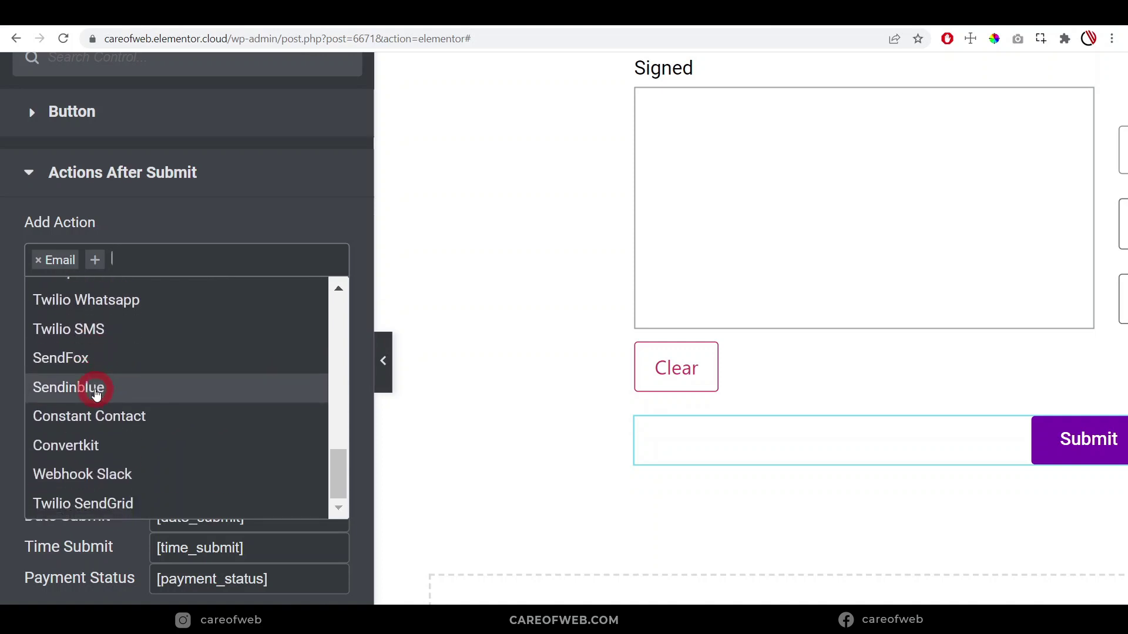
{"action": "scroll", "coordinate": [97, 394], "scroll_direction": "up", "scroll_amount": 5}
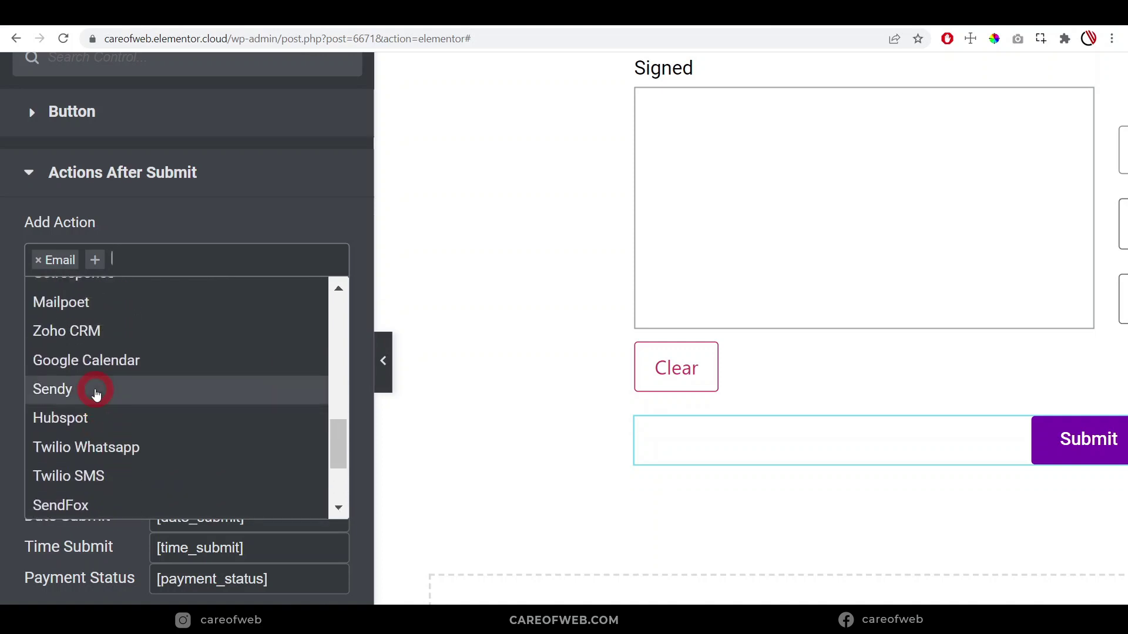
{"action": "scroll", "coordinate": [97, 395], "scroll_direction": "up", "scroll_amount": 3}
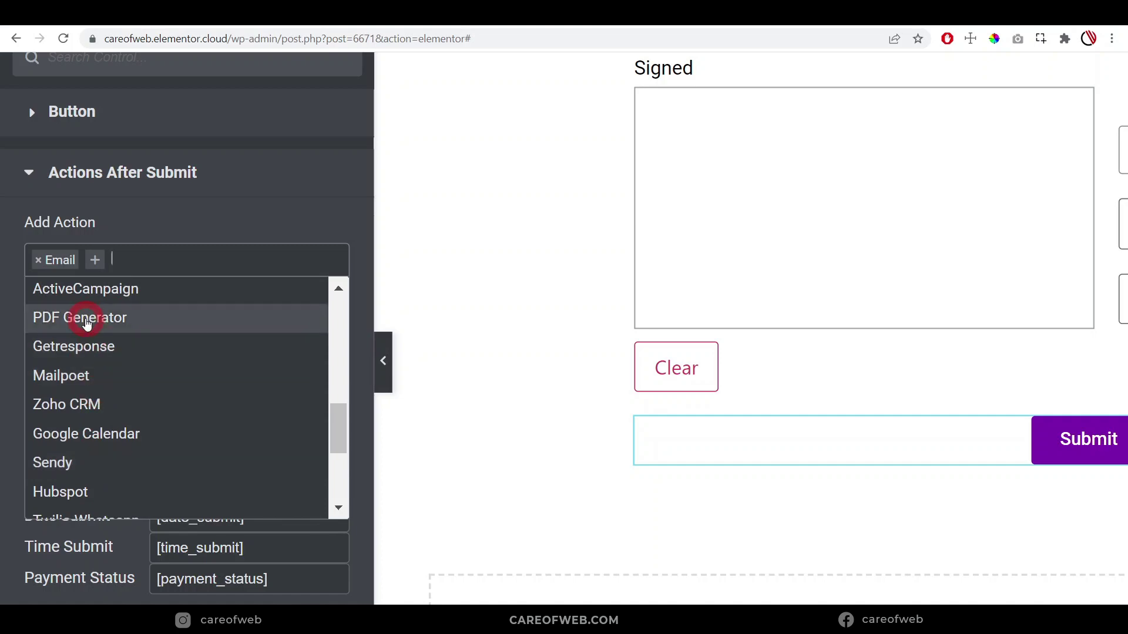
{"action": "left_click", "coordinate": [87, 324]}
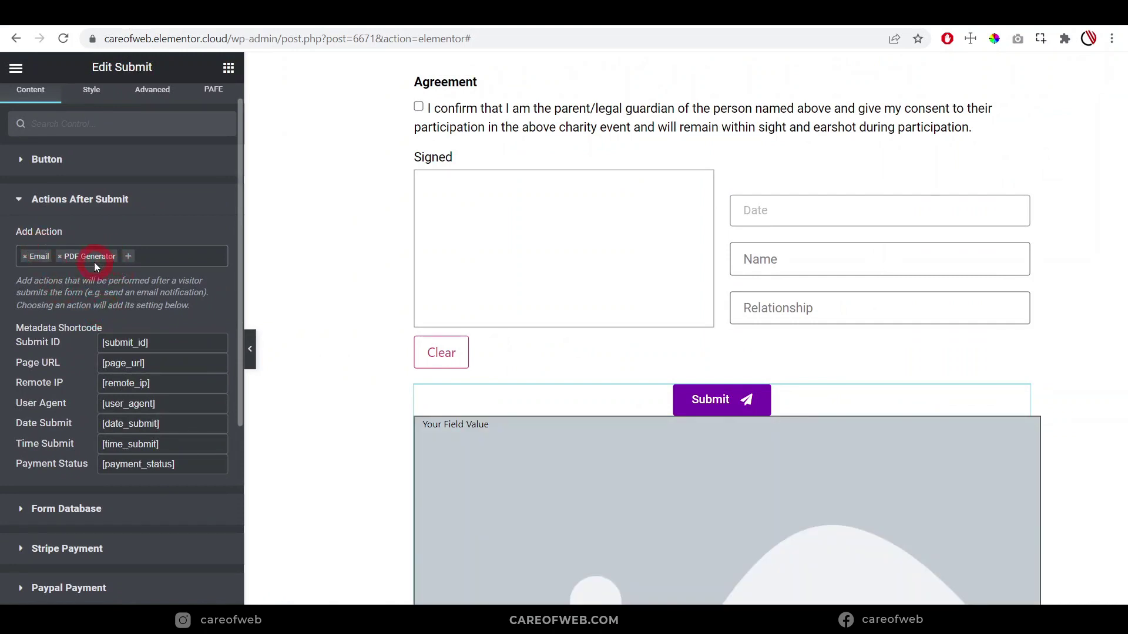
{"action": "scroll", "coordinate": [591, 428], "scroll_direction": "down", "scroll_amount": 6}
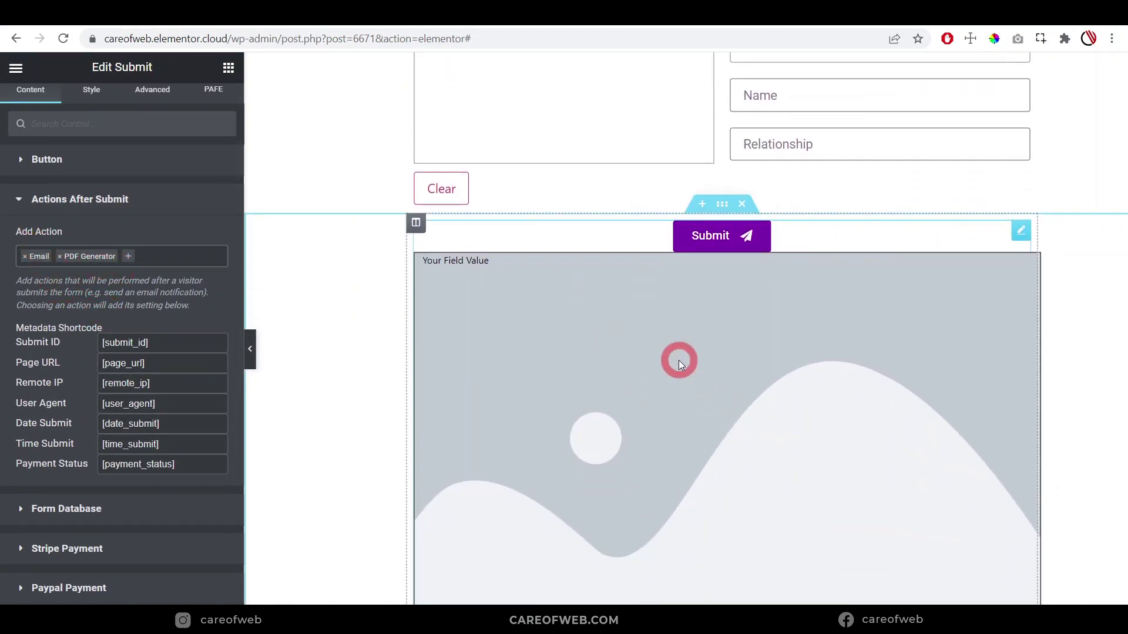
{"action": "scroll", "coordinate": [756, 383], "scroll_direction": "up", "scroll_amount": 3}
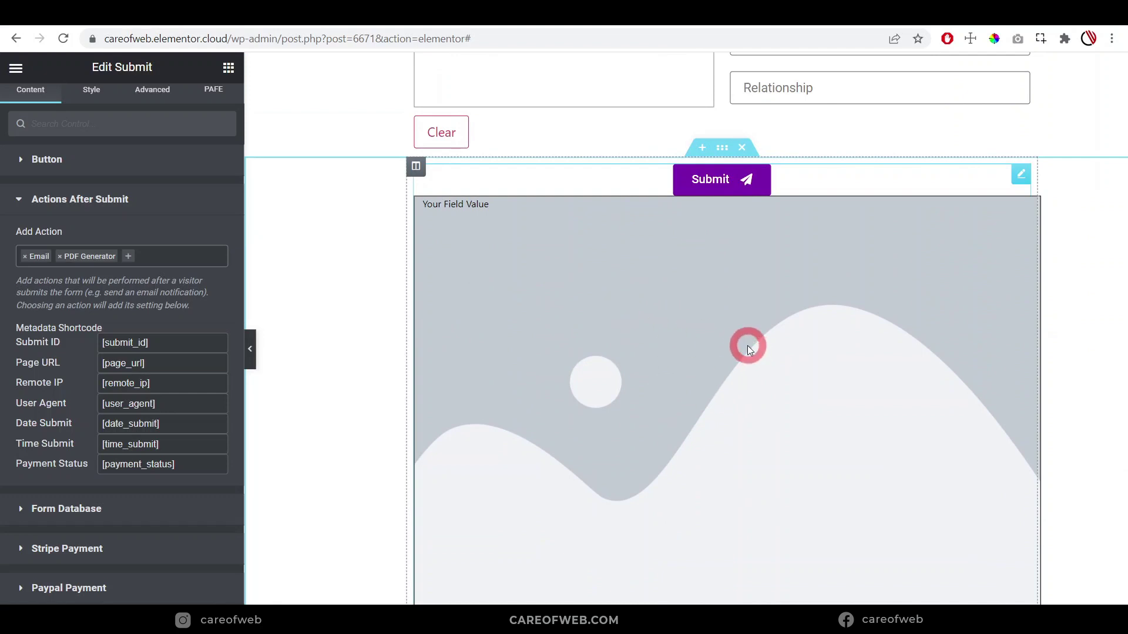
{"action": "scroll", "coordinate": [91, 326], "scroll_direction": "down", "scroll_amount": 5}
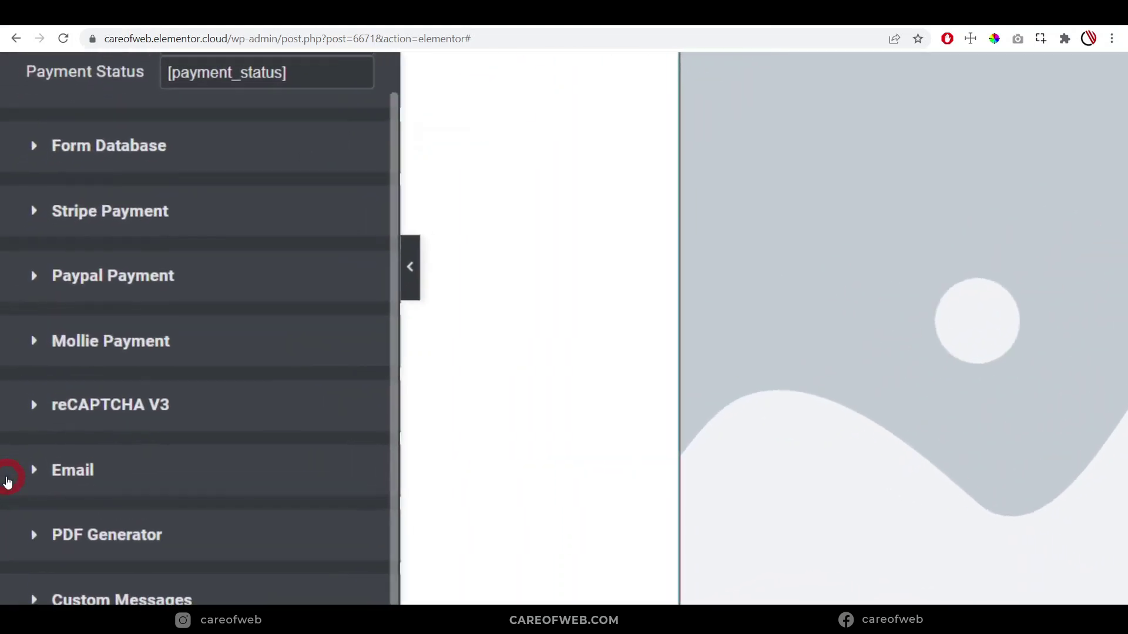
{"action": "scroll", "coordinate": [7, 482], "scroll_direction": "down", "scroll_amount": 2}
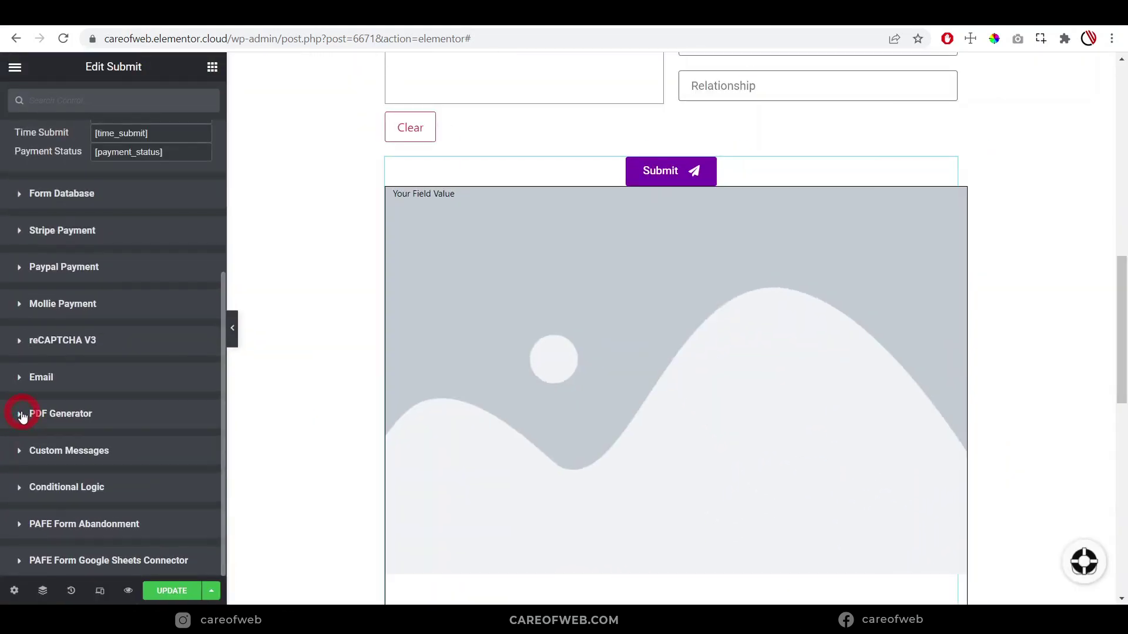
Expand the PDF Generator section to review its defaults: A4 size, empty title, left alignment
{"action": "left_click", "coordinate": [22, 415]}
{"action": "scroll", "coordinate": [106, 407], "scroll_direction": "down", "scroll_amount": 3}
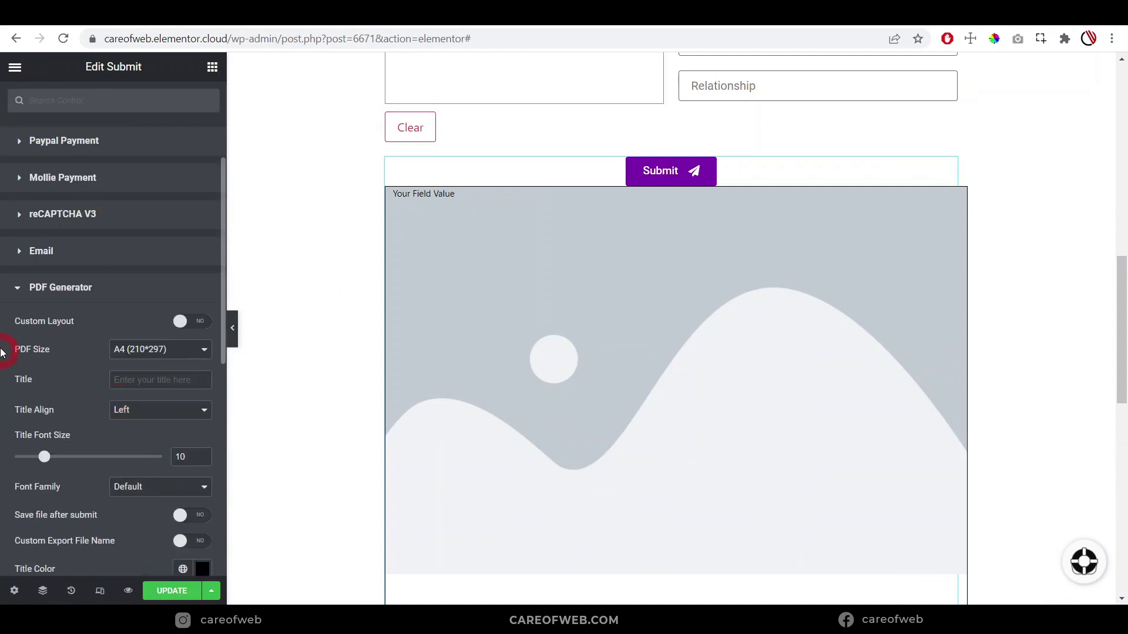
{"action": "scroll", "coordinate": [2, 351], "scroll_direction": "down", "scroll_amount": 2}
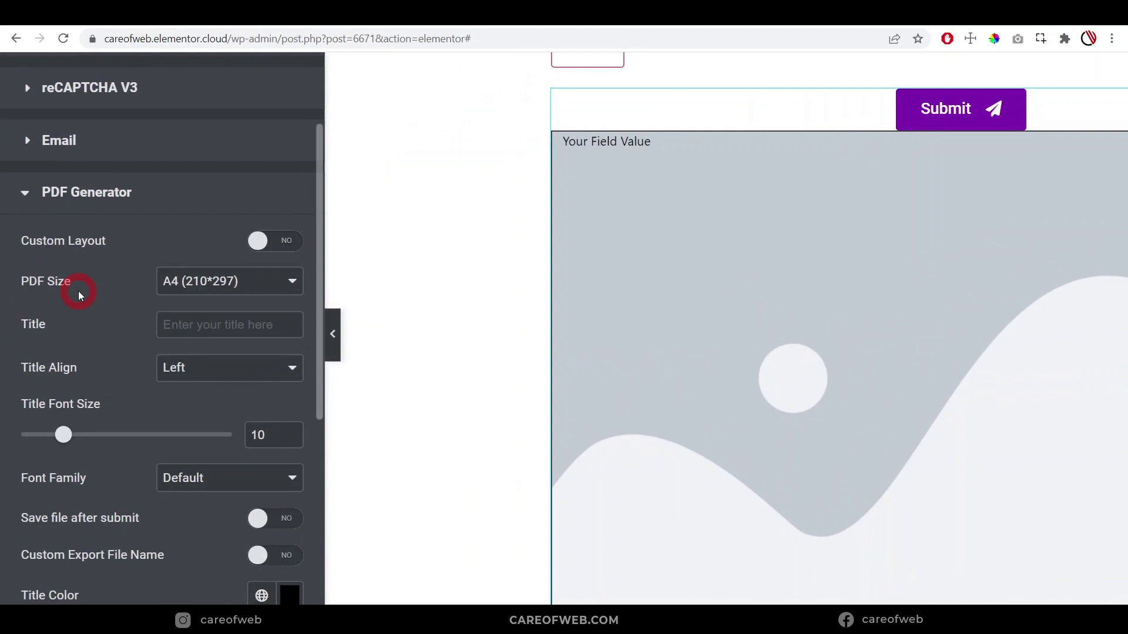
{"action": "scroll", "coordinate": [55, 269], "scroll_direction": "down", "scroll_amount": 1}
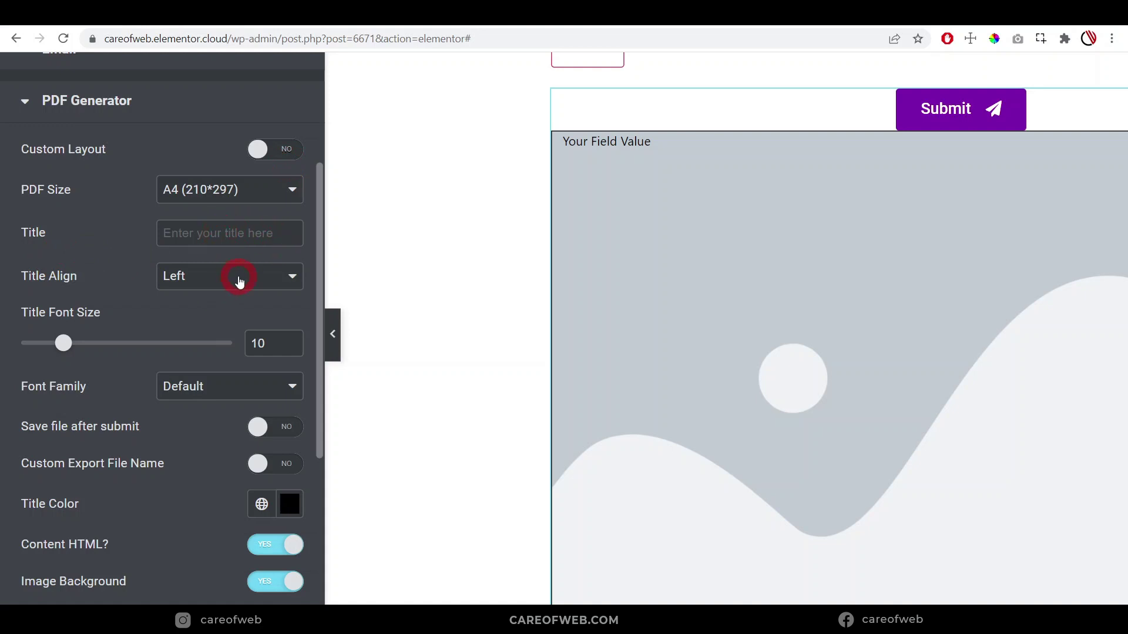
Paste the copied heading so the PDF title reads 'Parental Consent Form'
{"action": "left_click", "coordinate": [197, 238]}
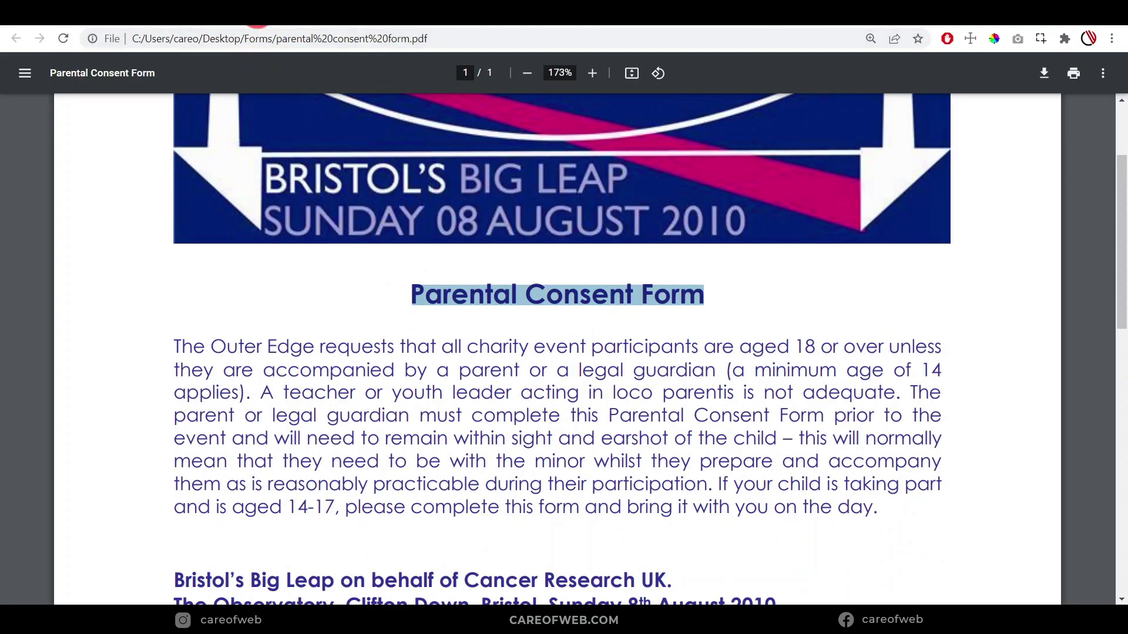
{"action": "left_click", "coordinate": [258, 17]}
{"action": "type", "text": "Parental Consent Form"}
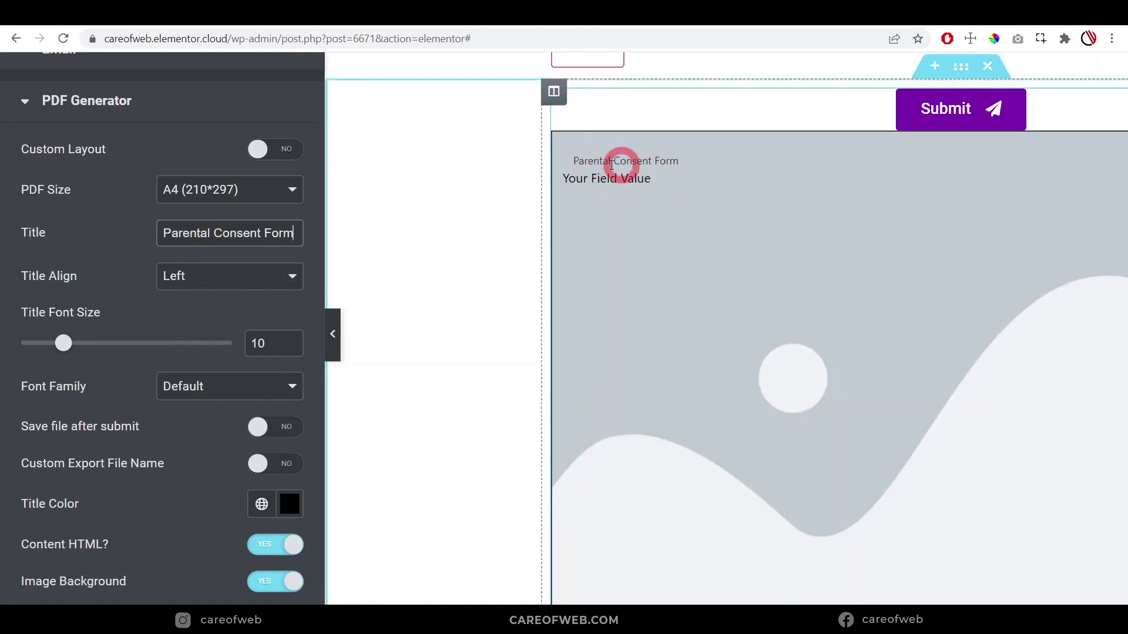
{"action": "scroll", "coordinate": [156, 339], "scroll_direction": "down", "scroll_amount": 2}
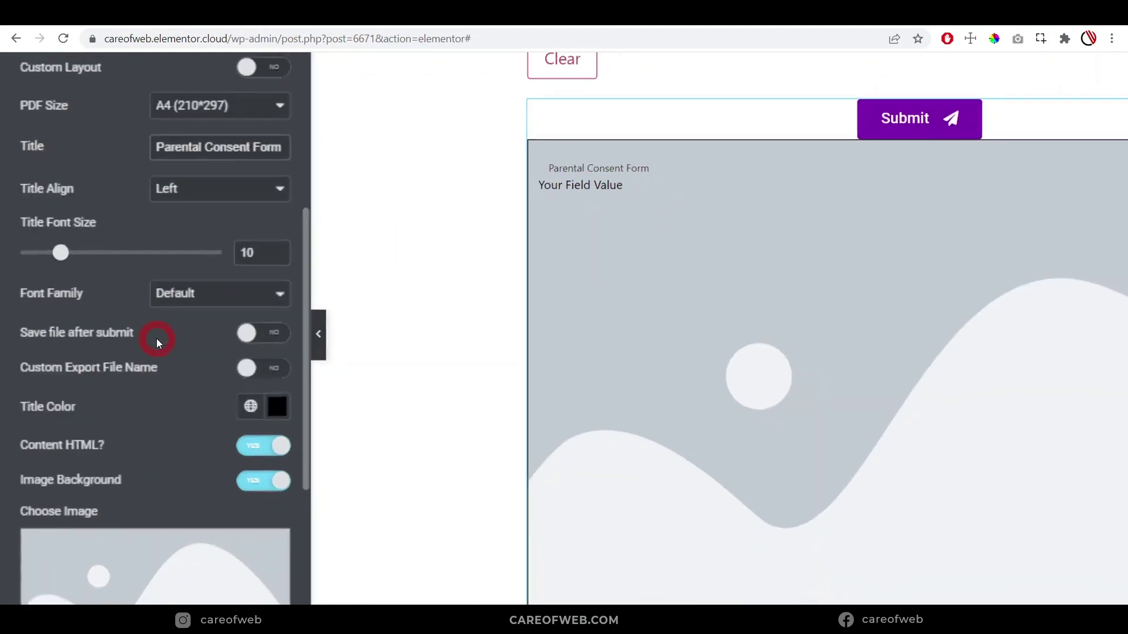
Try Center and Right for the PDF Title Align, finally settling on Left
{"action": "left_click", "coordinate": [226, 190]}
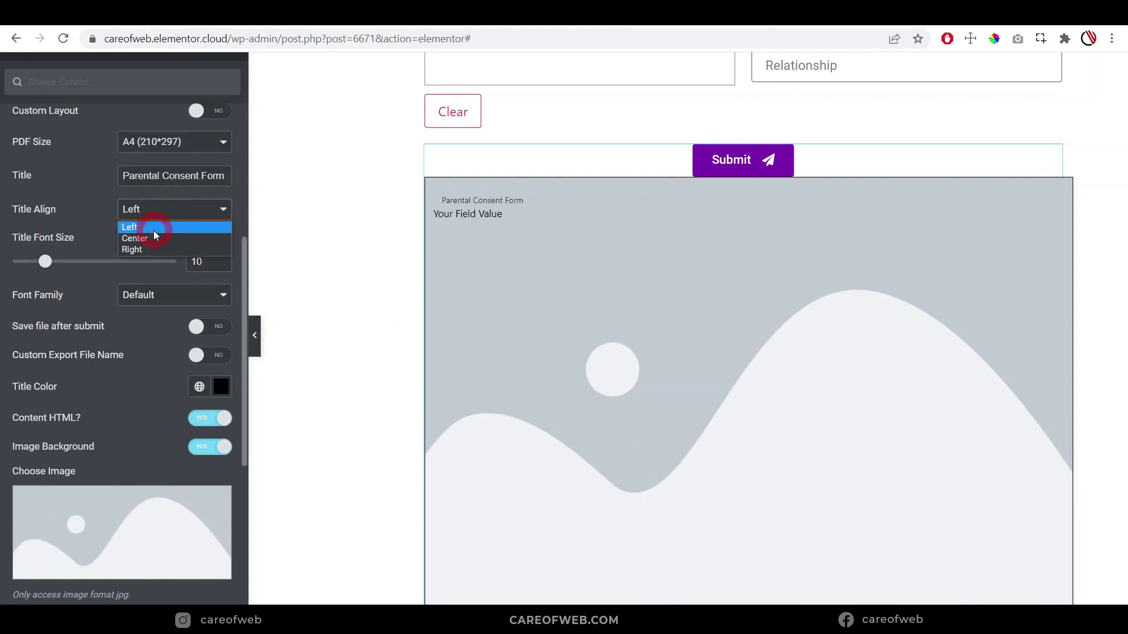
{"action": "left_click", "coordinate": [148, 238]}
{"action": "left_click", "coordinate": [181, 213]}
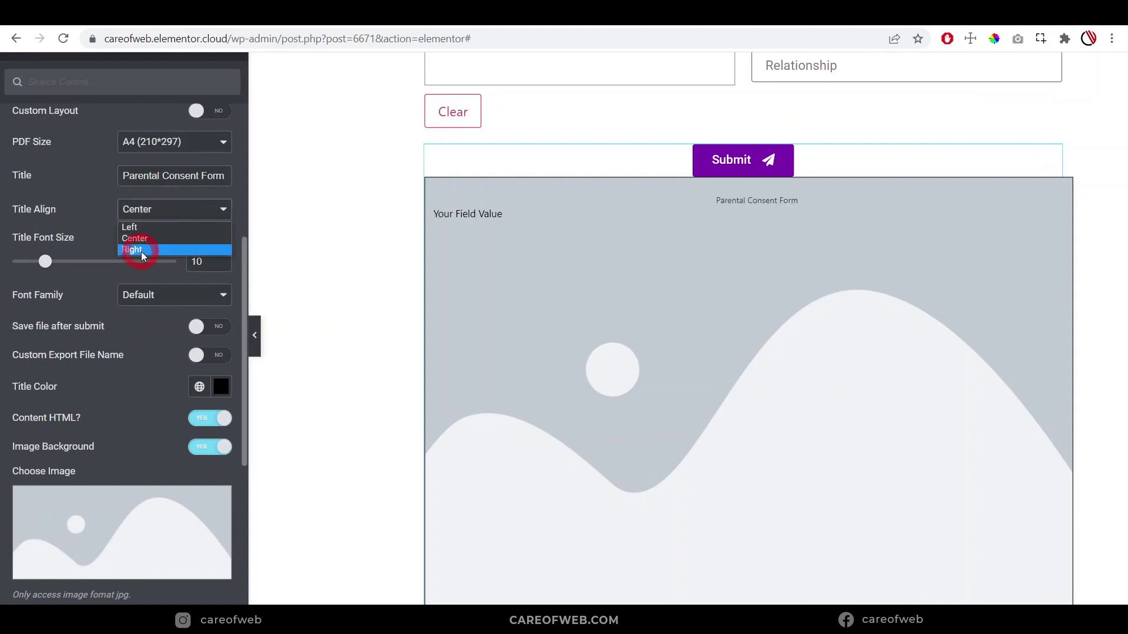
{"action": "left_click", "coordinate": [141, 252]}
{"action": "left_click", "coordinate": [1027, 197]}
{"action": "left_click", "coordinate": [165, 213]}
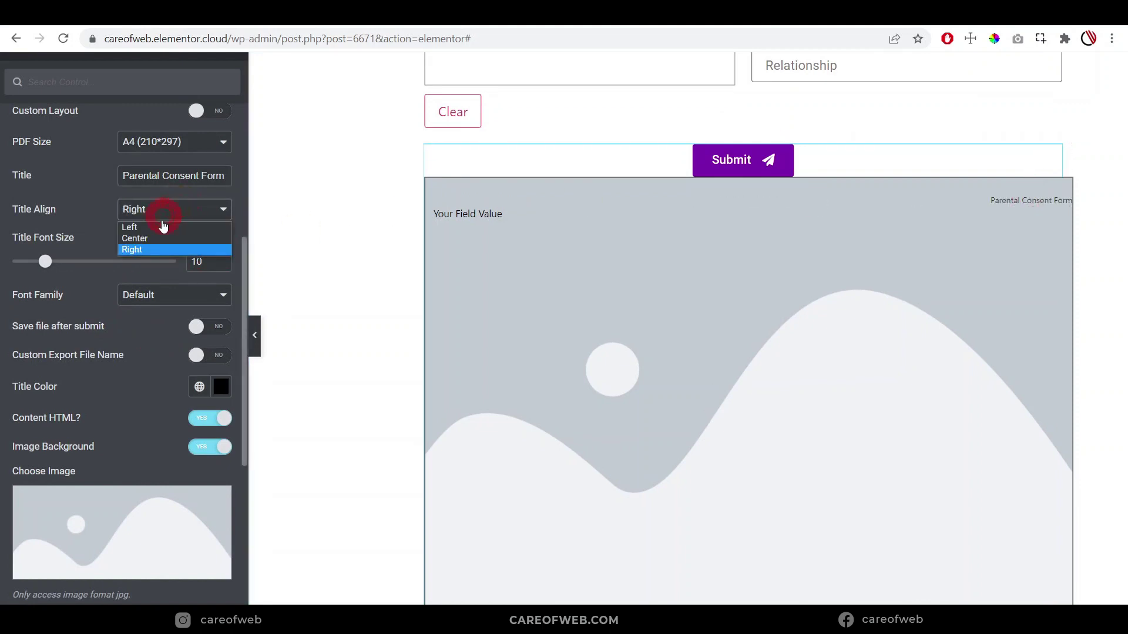
{"action": "left_click", "coordinate": [131, 227]}
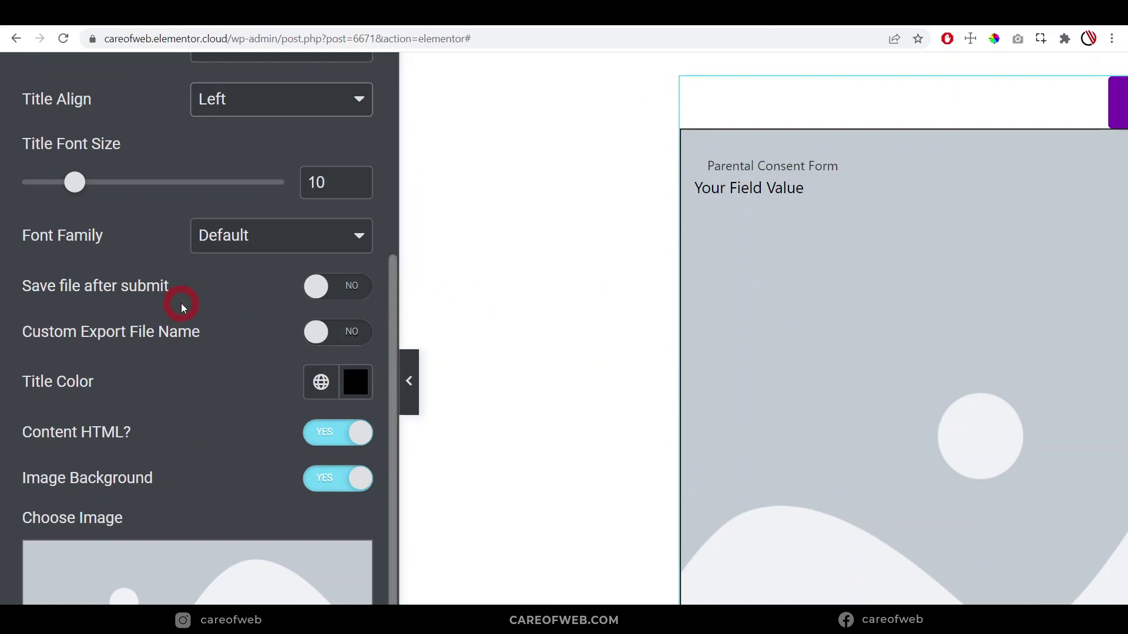
{"action": "scroll", "coordinate": [914, 302], "scroll_direction": "up", "scroll_amount": 4}
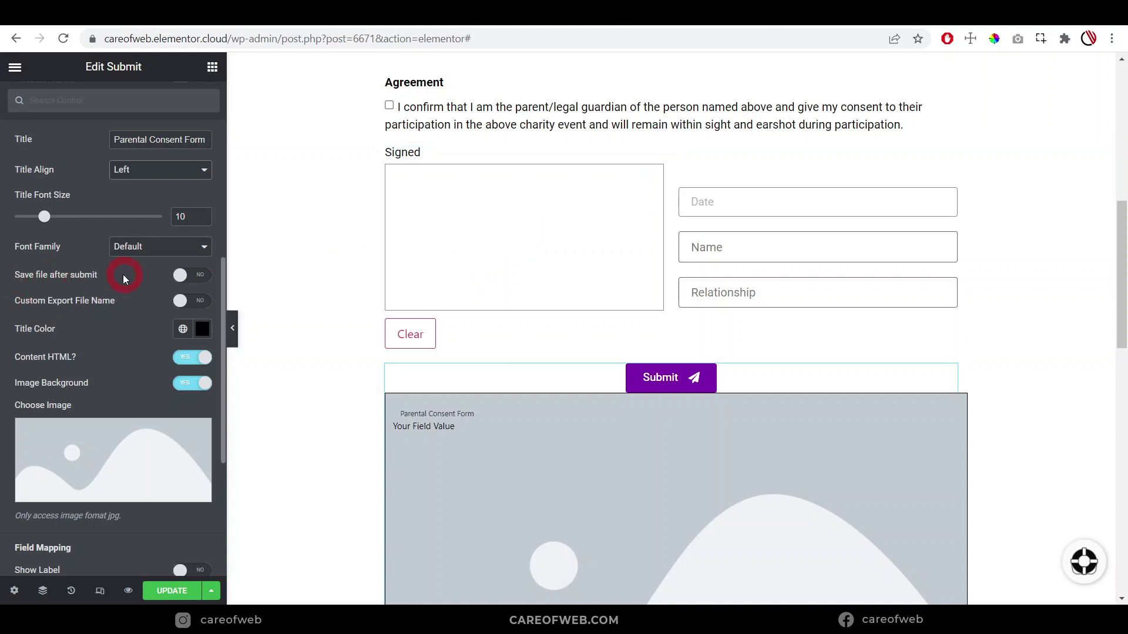
{"action": "scroll", "coordinate": [699, 265], "scroll_direction": "up", "scroll_amount": 3}
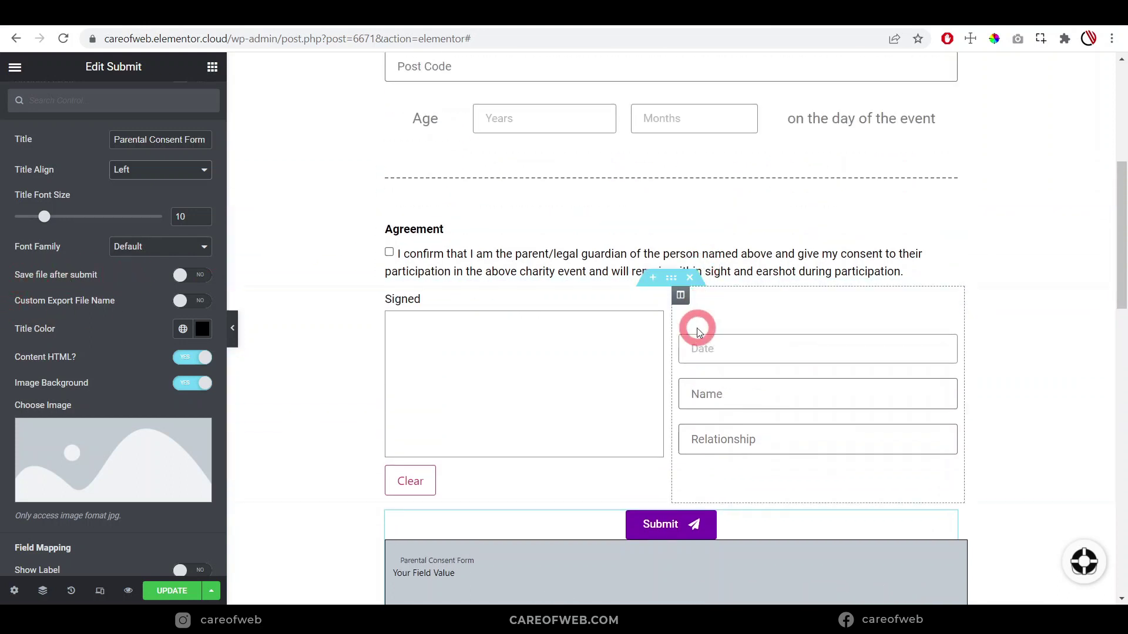
{"action": "scroll", "coordinate": [697, 328], "scroll_direction": "down", "scroll_amount": 1}
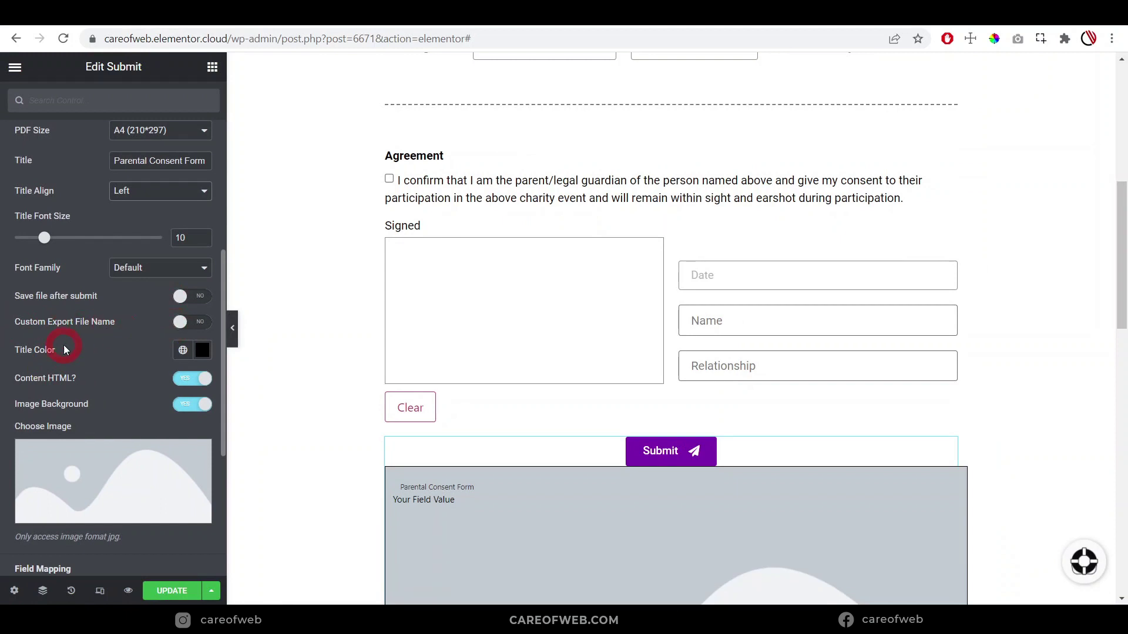
{"action": "scroll", "coordinate": [450, 444], "scroll_direction": "down", "scroll_amount": 1}
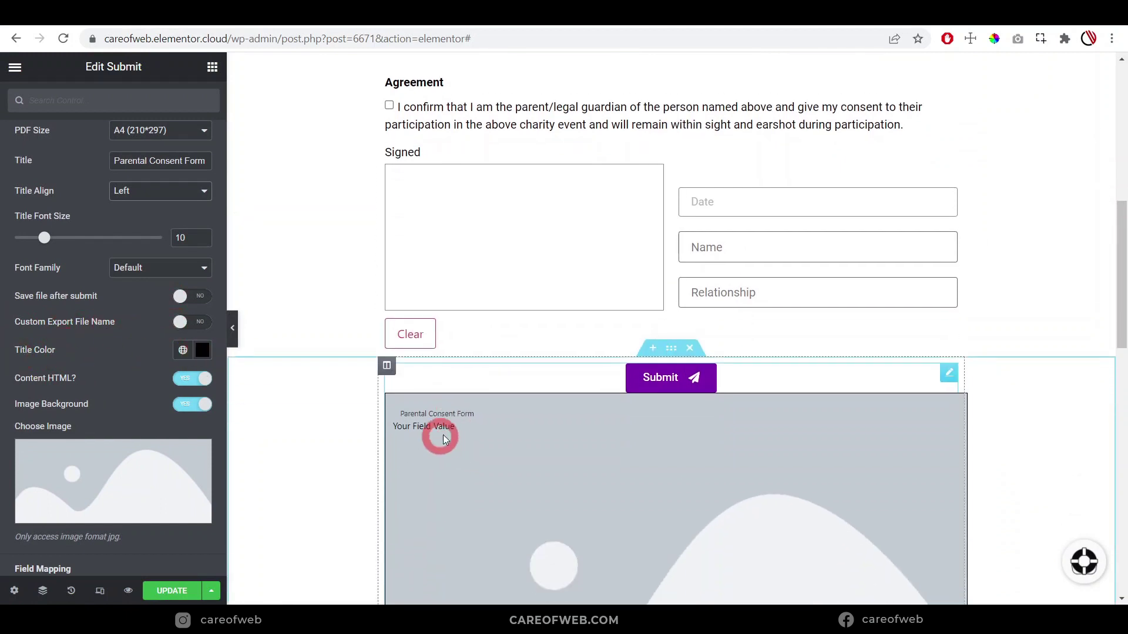
{"action": "scroll", "coordinate": [26, 380], "scroll_direction": "down", "scroll_amount": 2}
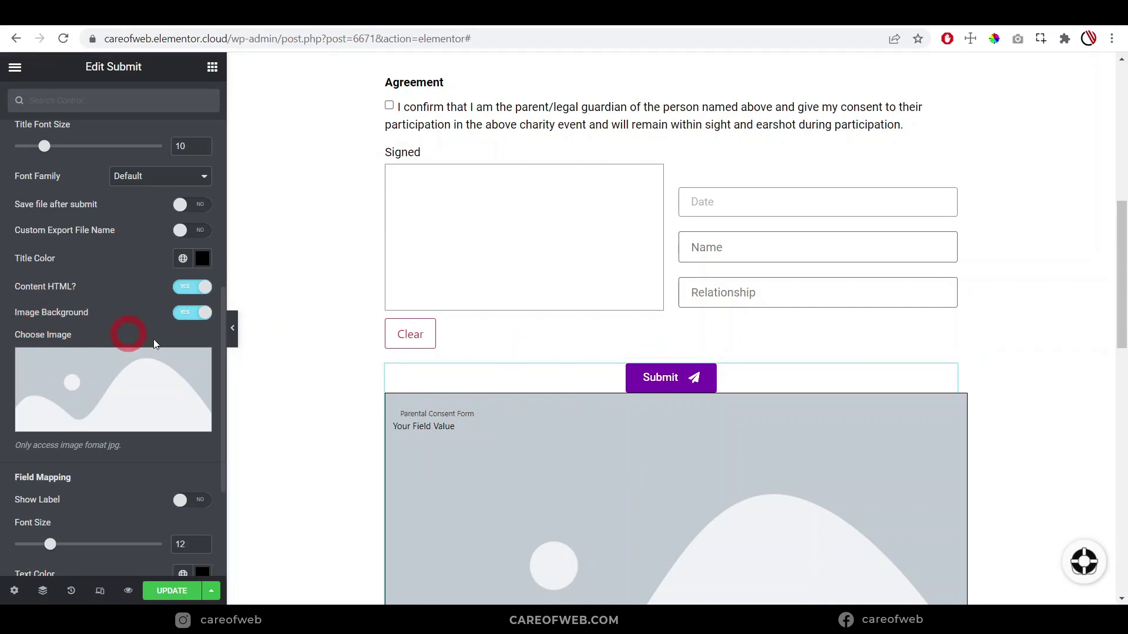
Switch Image Background to HIDE so the PDF page is plain white
{"action": "left_click", "coordinate": [184, 319]}
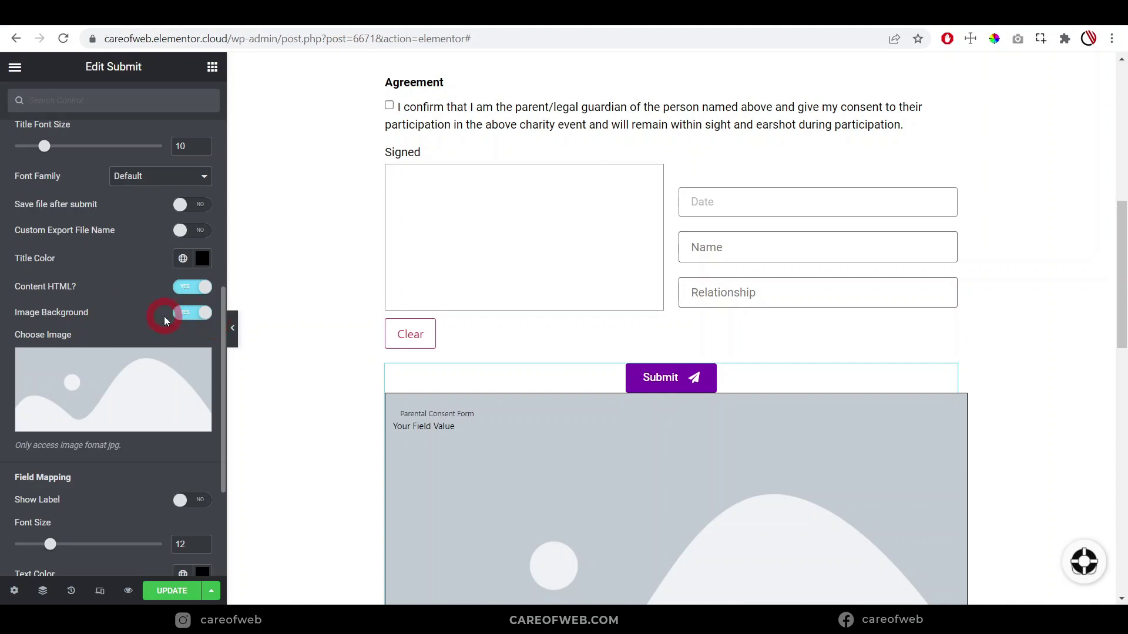
{"action": "scroll", "coordinate": [141, 315], "scroll_direction": "down", "scroll_amount": 2}
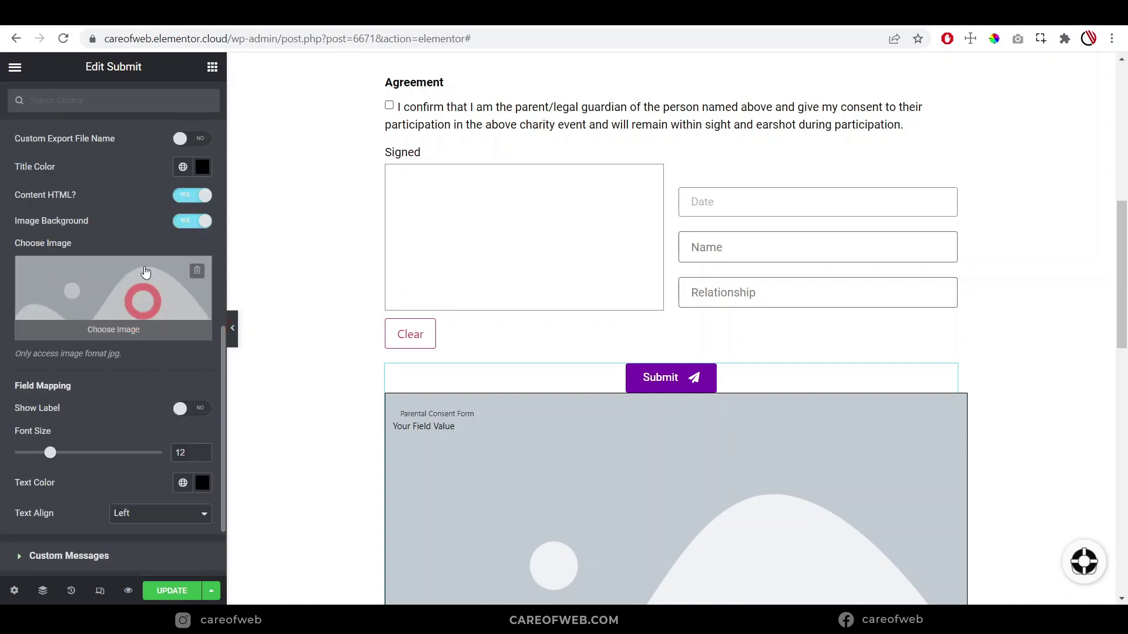
{"action": "left_click", "coordinate": [186, 222]}
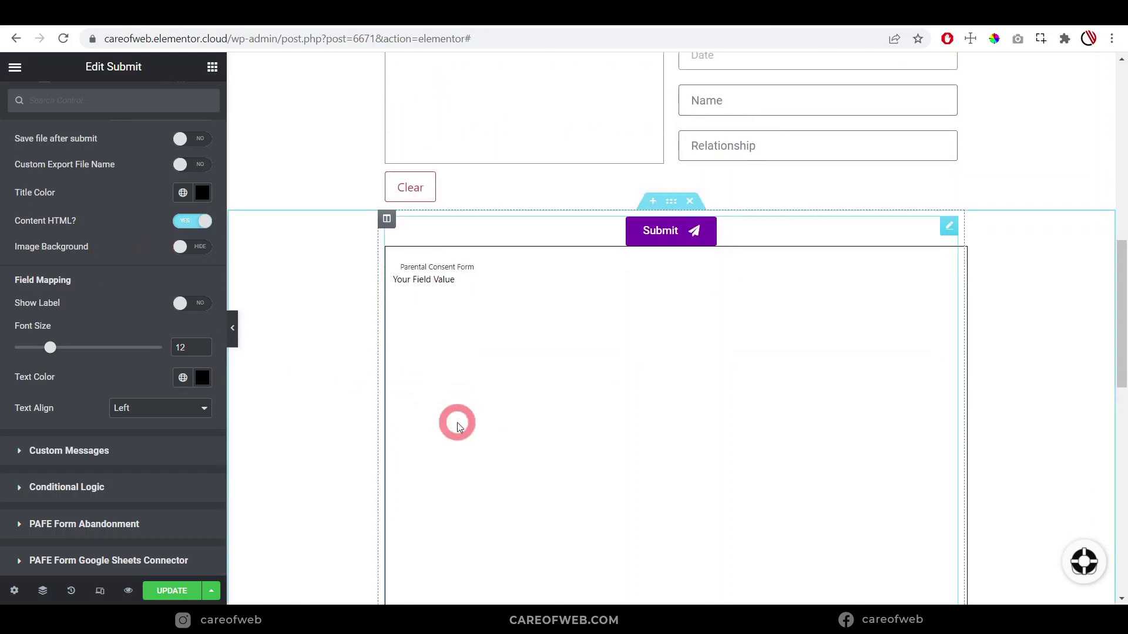
In the preview, enter the participant's name, address, post code and age of 12 years 8 months
{"action": "scroll", "coordinate": [117, 308], "scroll_direction": "up", "scroll_amount": 3}
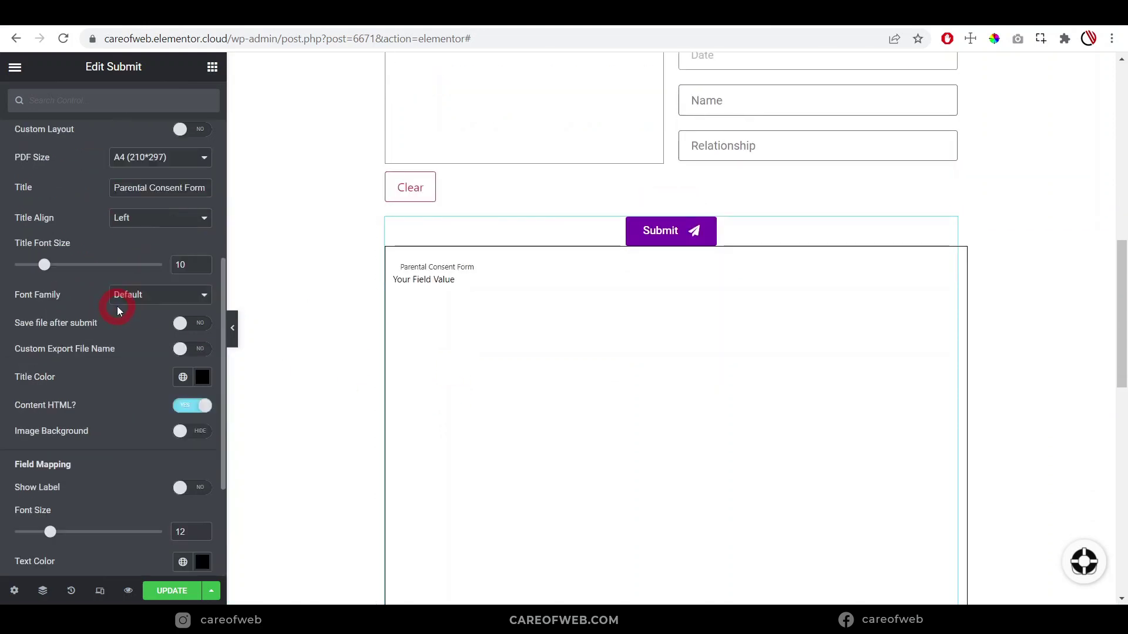
{"action": "scroll", "coordinate": [118, 305], "scroll_direction": "down", "scroll_amount": 4}
{"action": "left_click", "coordinate": [128, 591]}
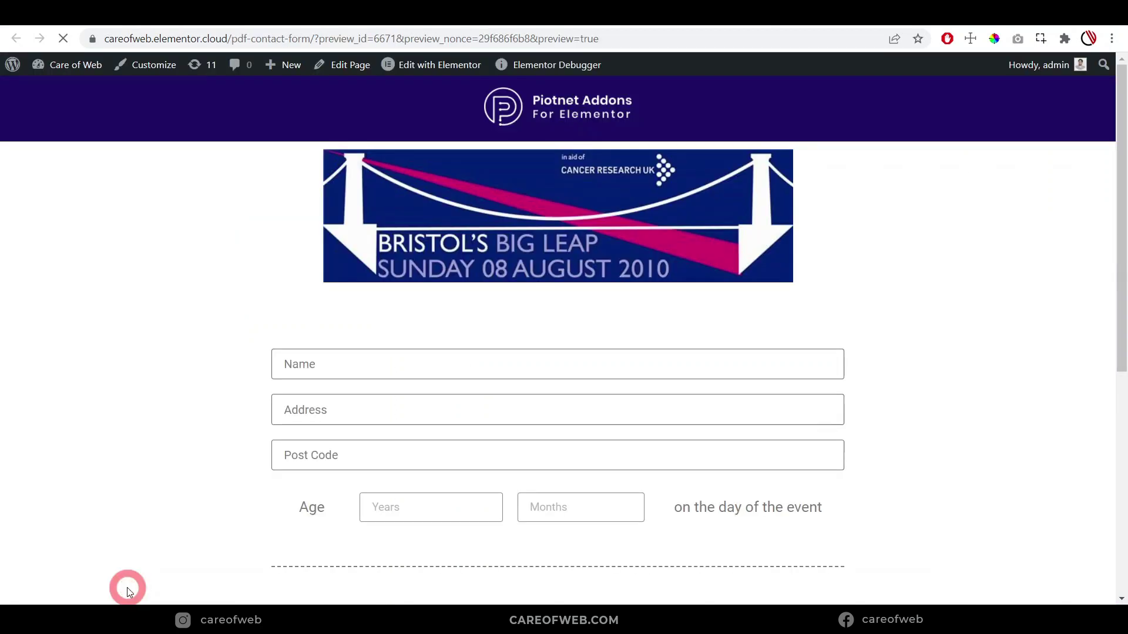
{"action": "scroll", "coordinate": [365, 202], "scroll_direction": "down", "scroll_amount": 3}
{"action": "left_click", "coordinate": [360, 216]}
{"action": "left_click", "coordinate": [320, 262]}
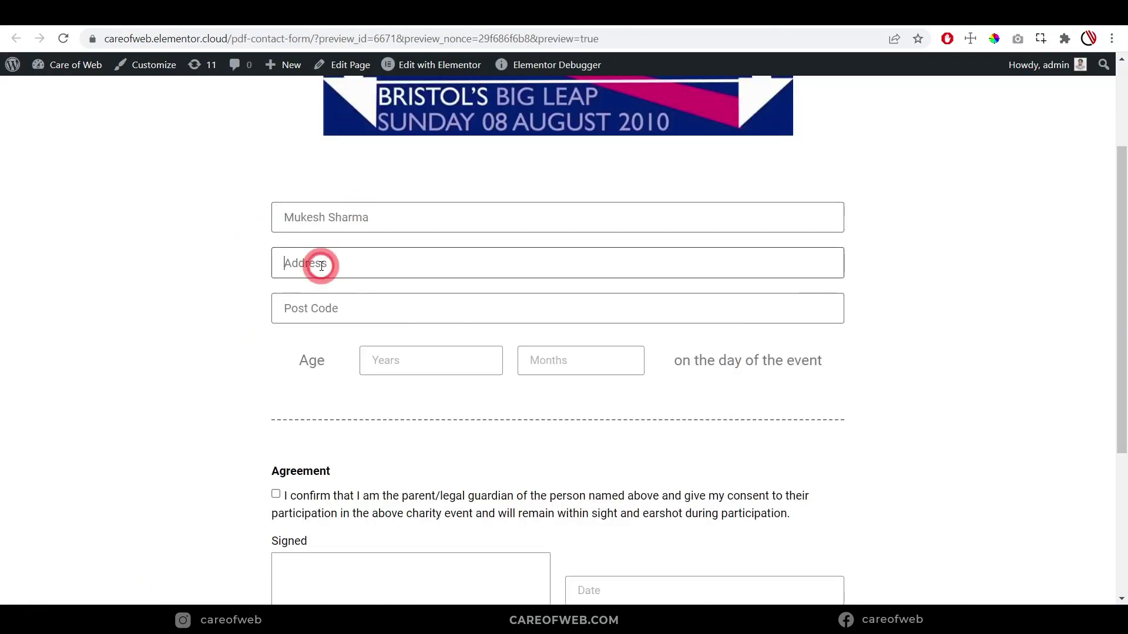
{"action": "type", "text": "Sunderpur, Varanasi, Uttar Pradesh, India"}
{"action": "left_click", "coordinate": [412, 306]}
{"action": "type", "text": "221005"}
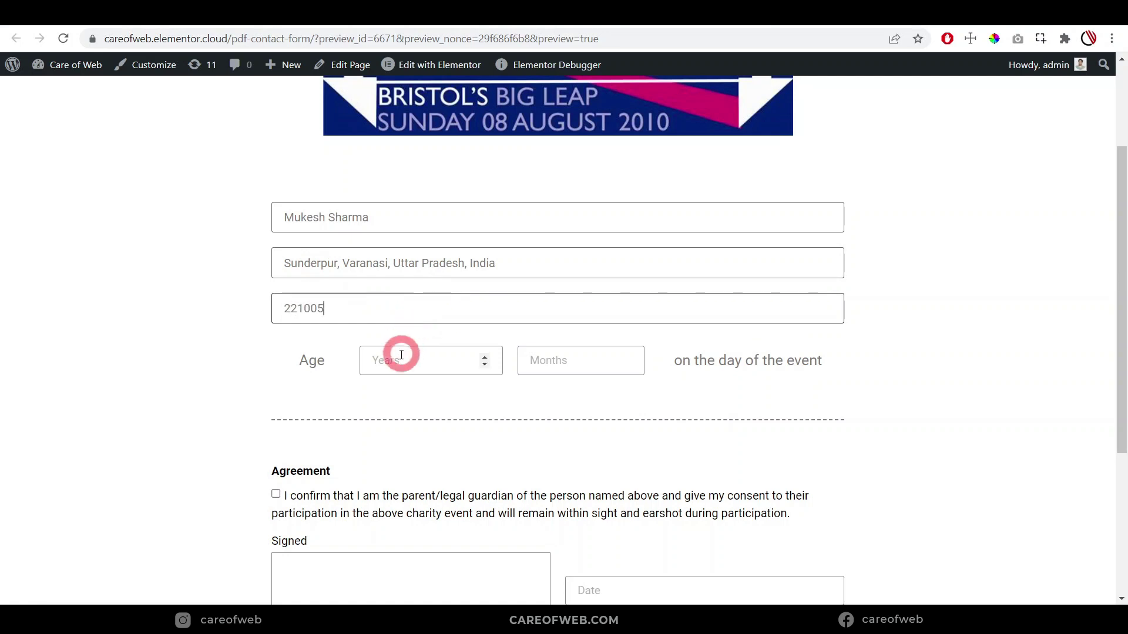
{"action": "left_click", "coordinate": [397, 356]}
{"action": "type", "text": "12"}
{"action": "key", "text": "Tab"}
{"action": "type", "text": "8"}
Tick the agreement, draw the parent's signature and pick February 25, 2022 as the date
{"action": "scroll", "coordinate": [294, 362], "scroll_direction": "down", "scroll_amount": 3}
{"action": "left_click", "coordinate": [276, 349]}
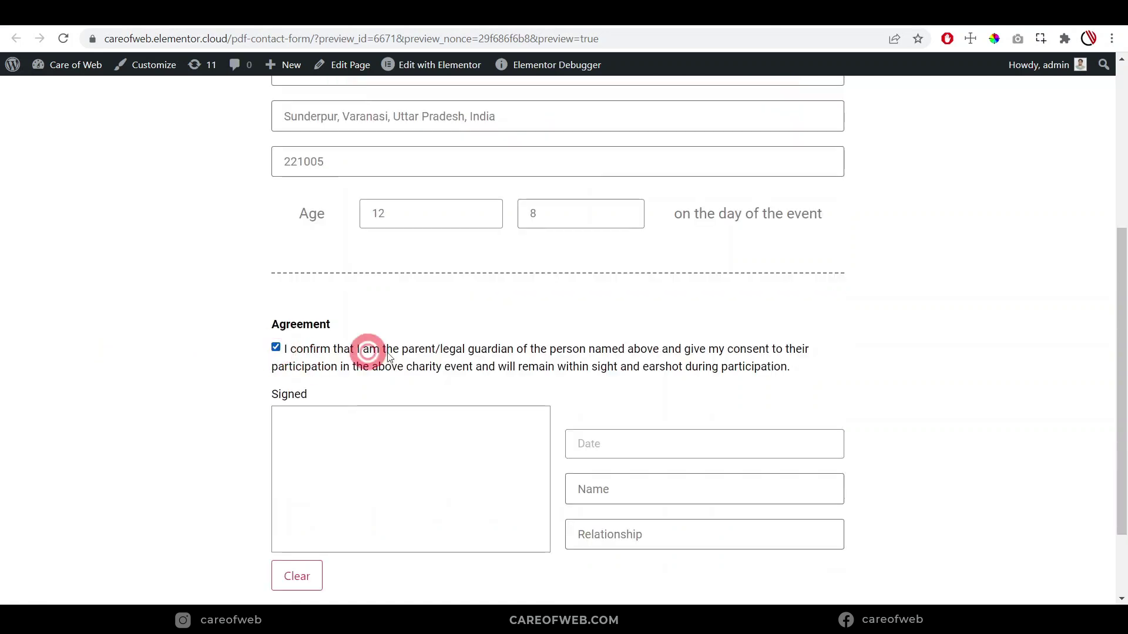
{"action": "scroll", "coordinate": [300, 457], "scroll_direction": "down", "scroll_amount": 1}
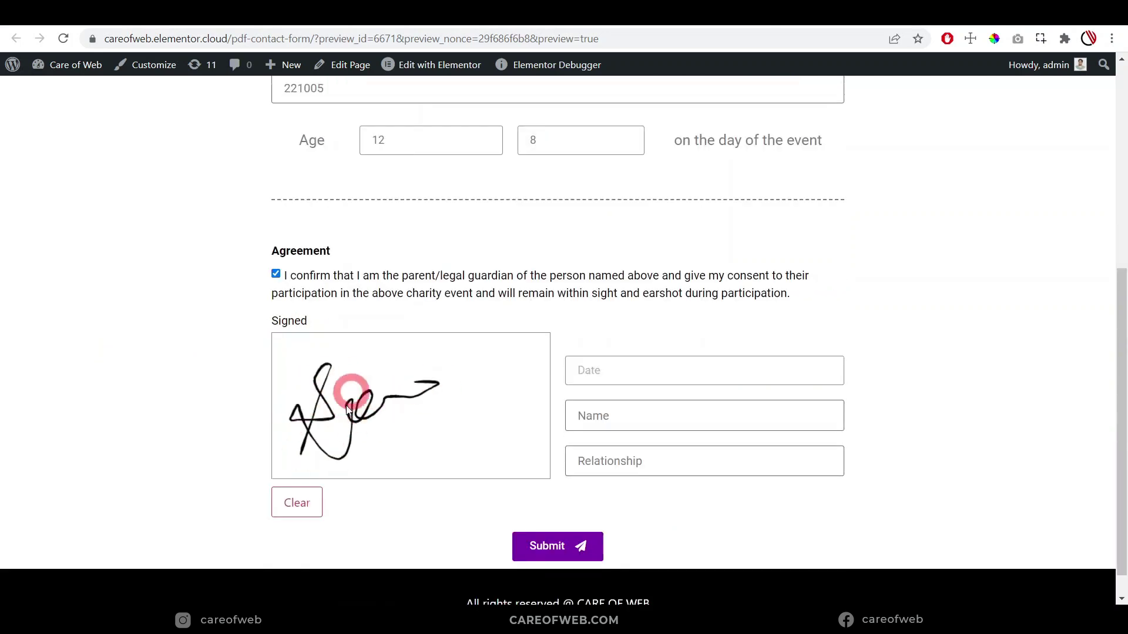
{"action": "left_click_drag", "start_coordinate": [349, 411], "coordinate": [455, 418]}
{"action": "left_click", "coordinate": [636, 362]}
{"action": "left_click", "coordinate": [729, 535]}
{"action": "scroll", "coordinate": [693, 458], "scroll_direction": "down", "scroll_amount": 1}
Enter the parent's name and relationship 'Father', then submit the form
{"action": "left_click", "coordinate": [655, 385]}
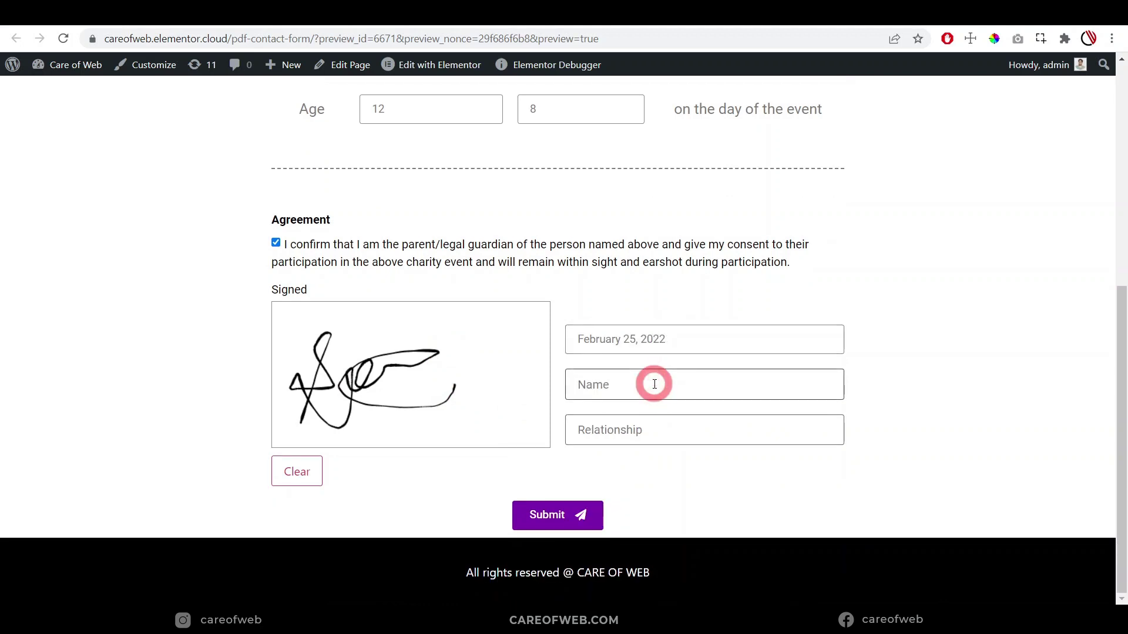
{"action": "left_click", "coordinate": [624, 431]}
{"action": "type", "text": "Father"}
{"action": "left_click", "coordinate": [549, 516]}
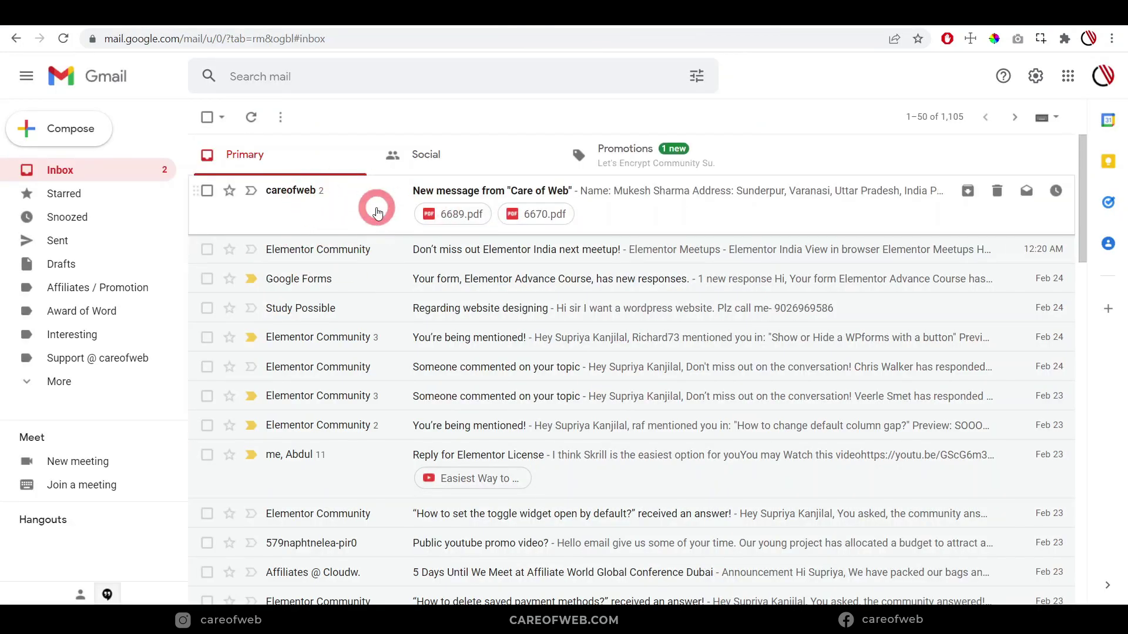
Open the Care of Web email and view its 6689.pdf attachment
{"action": "left_click", "coordinate": [377, 213]}
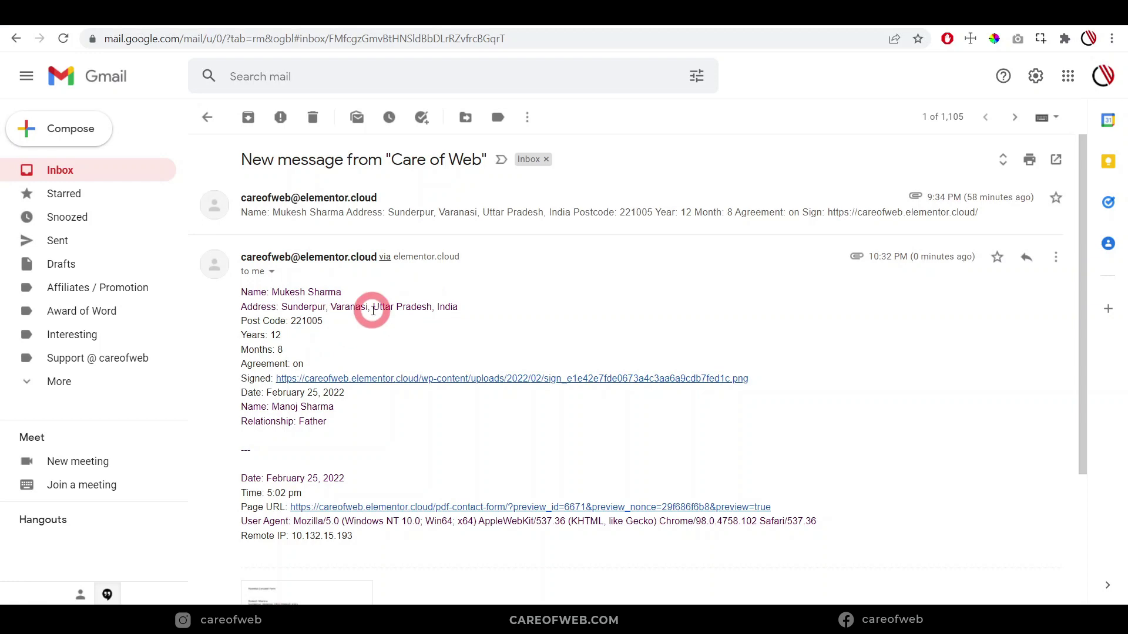
{"action": "scroll", "coordinate": [372, 310], "scroll_direction": "down", "scroll_amount": 3}
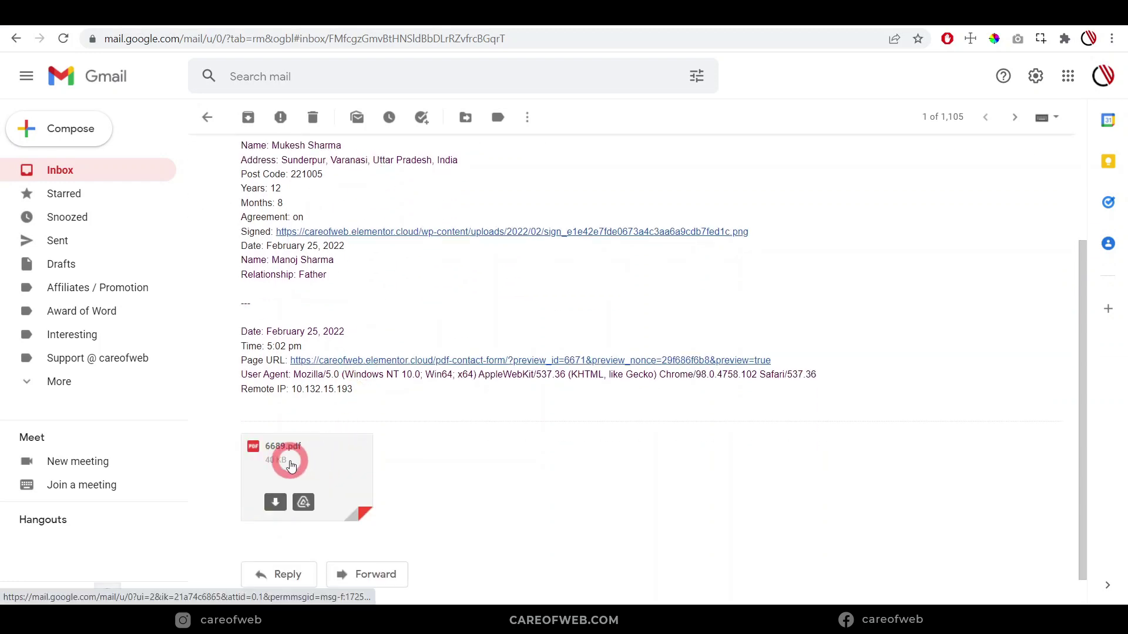
{"action": "left_click", "coordinate": [290, 465]}
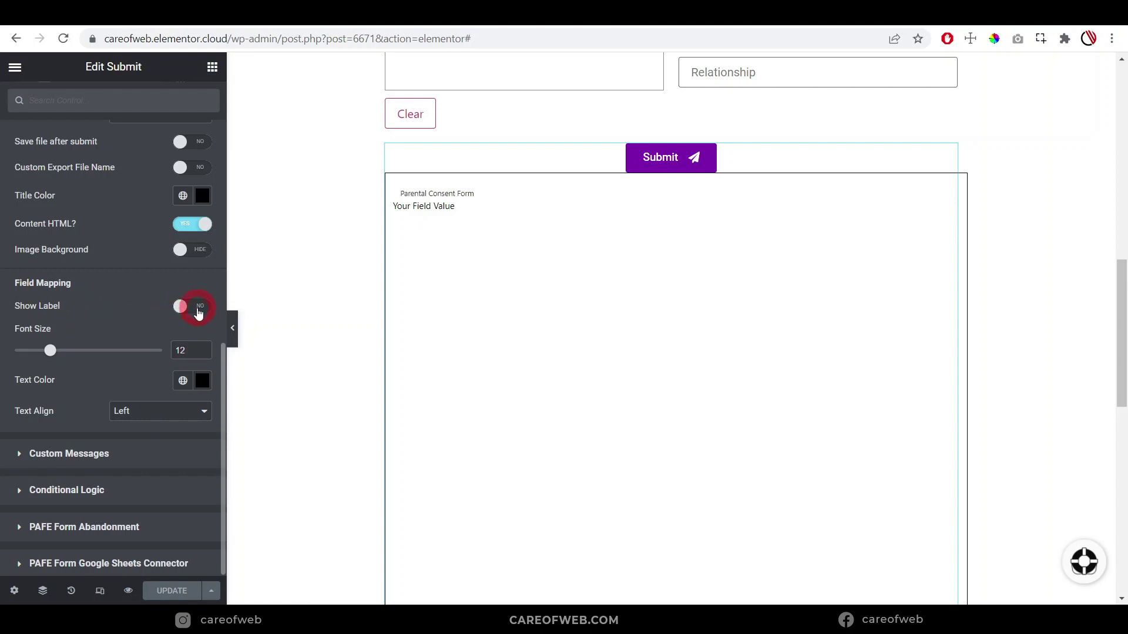
Turn Show Label to YES under Field Mapping and resubmit the consent form
{"action": "left_click", "coordinate": [197, 307]}
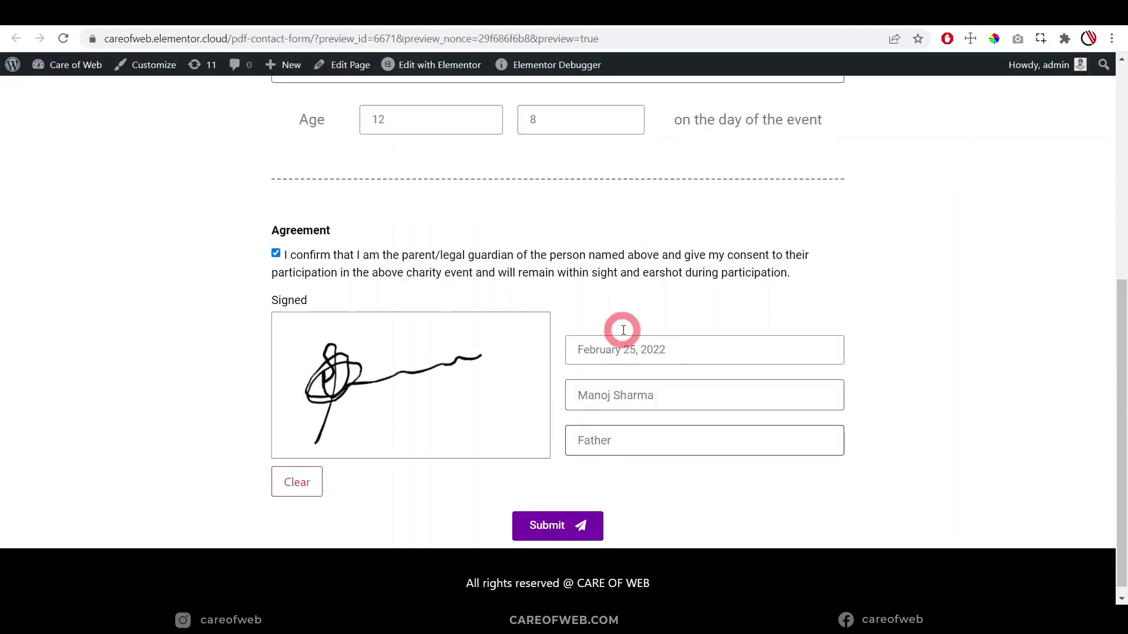
{"action": "scroll", "coordinate": [616, 328], "scroll_direction": "up", "scroll_amount": 7}
{"action": "scroll", "coordinate": [617, 327], "scroll_direction": "down", "scroll_amount": 7}
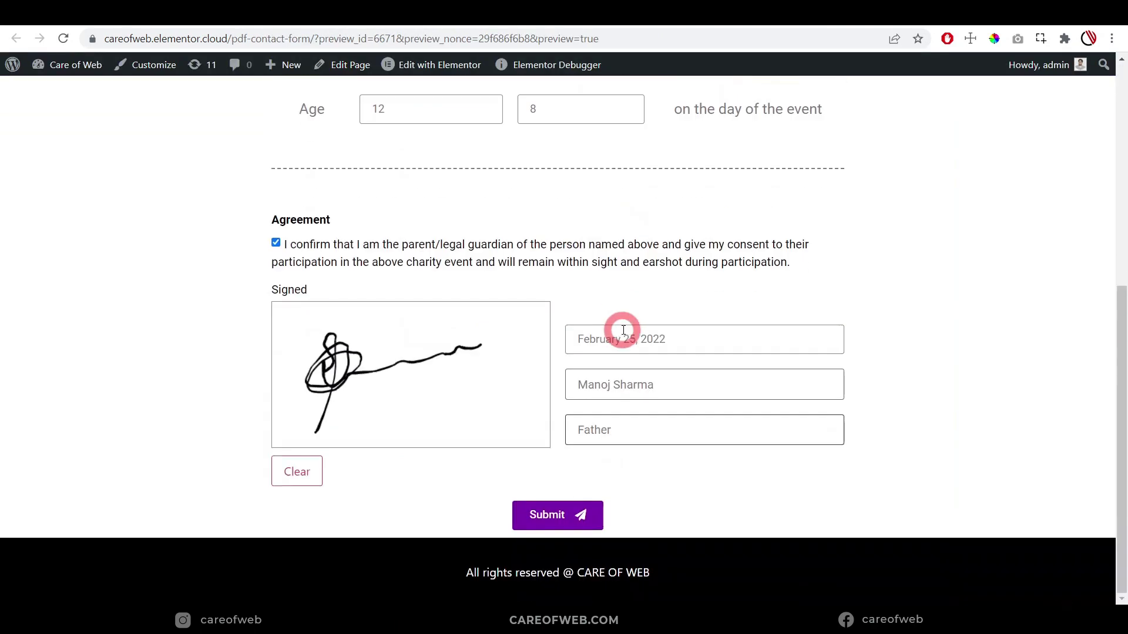
{"action": "left_click", "coordinate": [533, 535]}
{"action": "left_click", "coordinate": [551, 517]}
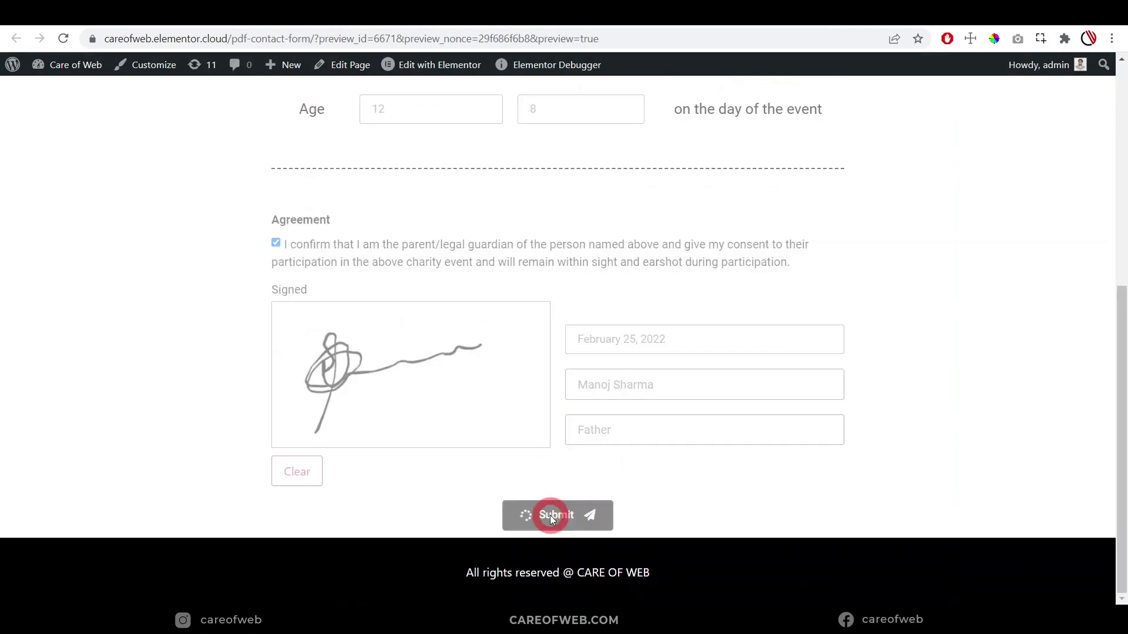
{"action": "left_click", "coordinate": [286, 227]}
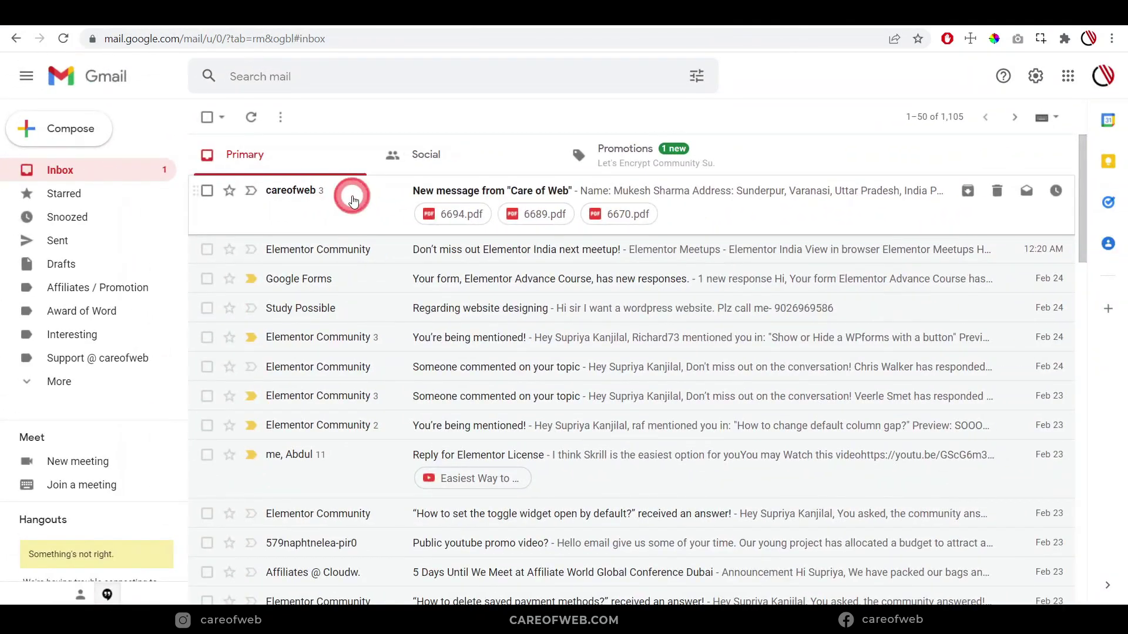
Open the newest Care of Web email and its 6694.pdf attachment
{"action": "left_click", "coordinate": [353, 202]}
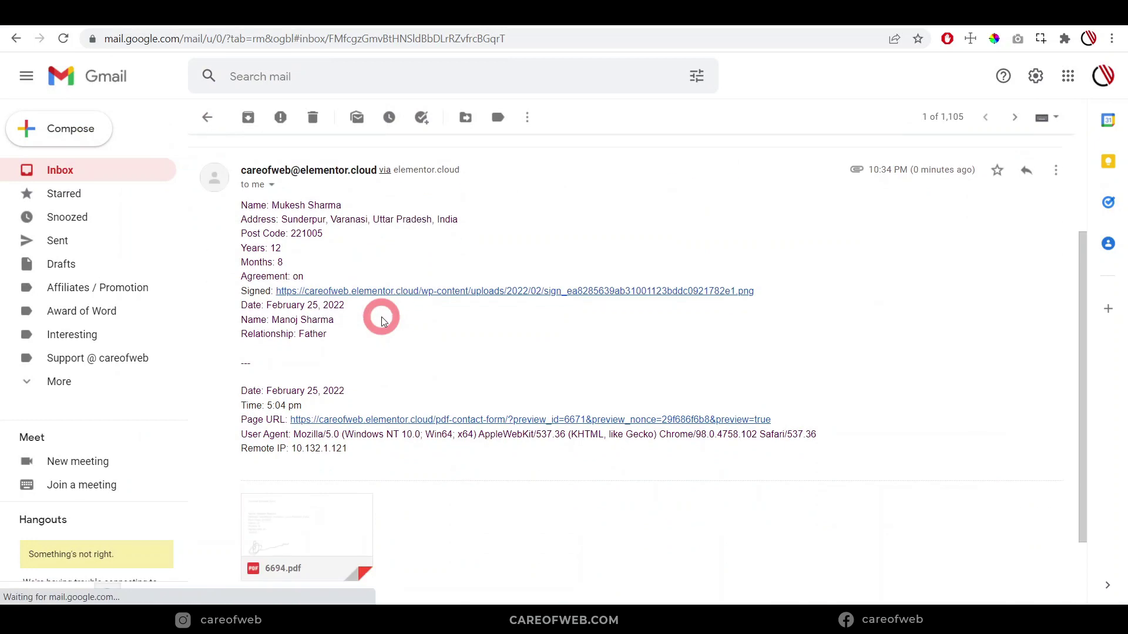
{"action": "scroll", "coordinate": [382, 320], "scroll_direction": "down", "scroll_amount": 1}
{"action": "left_click", "coordinate": [307, 444]}
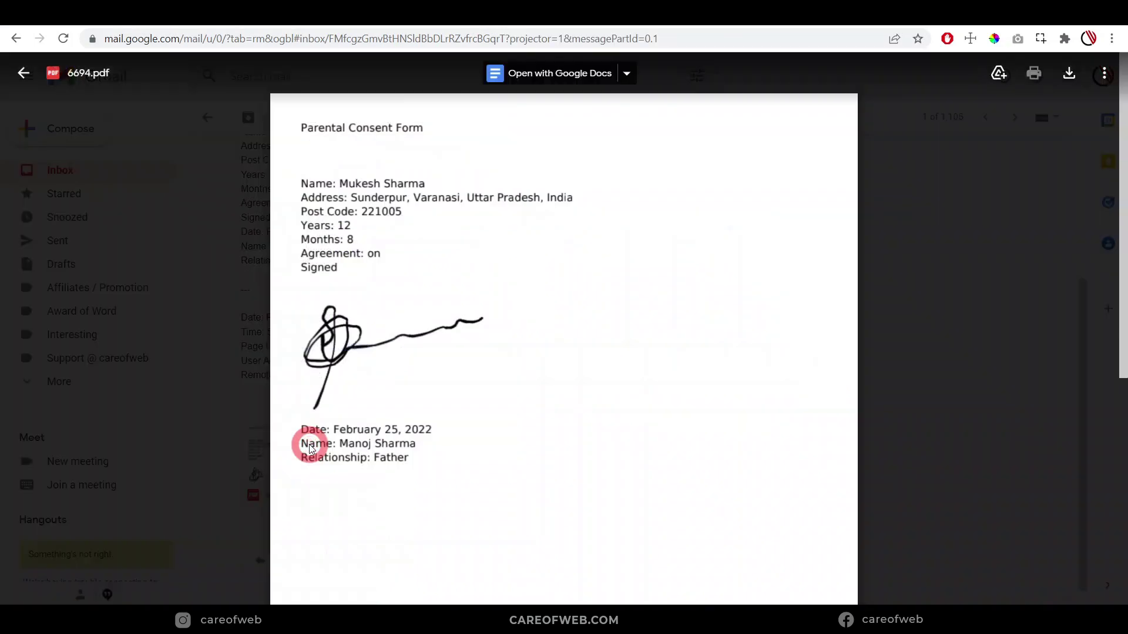
Check the labelled participant details, signature, date, name and relationship, then return to Elementor
{"action": "scroll", "coordinate": [338, 247], "scroll_direction": "up", "scroll_amount": 5}
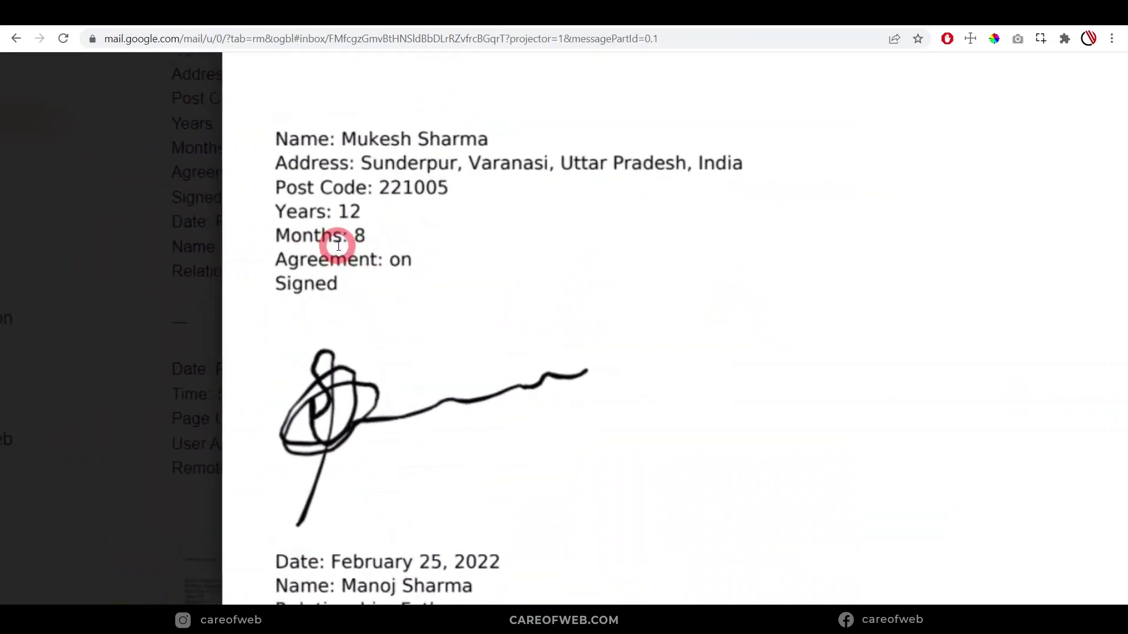
{"action": "scroll", "coordinate": [352, 247], "scroll_direction": "up", "scroll_amount": 3}
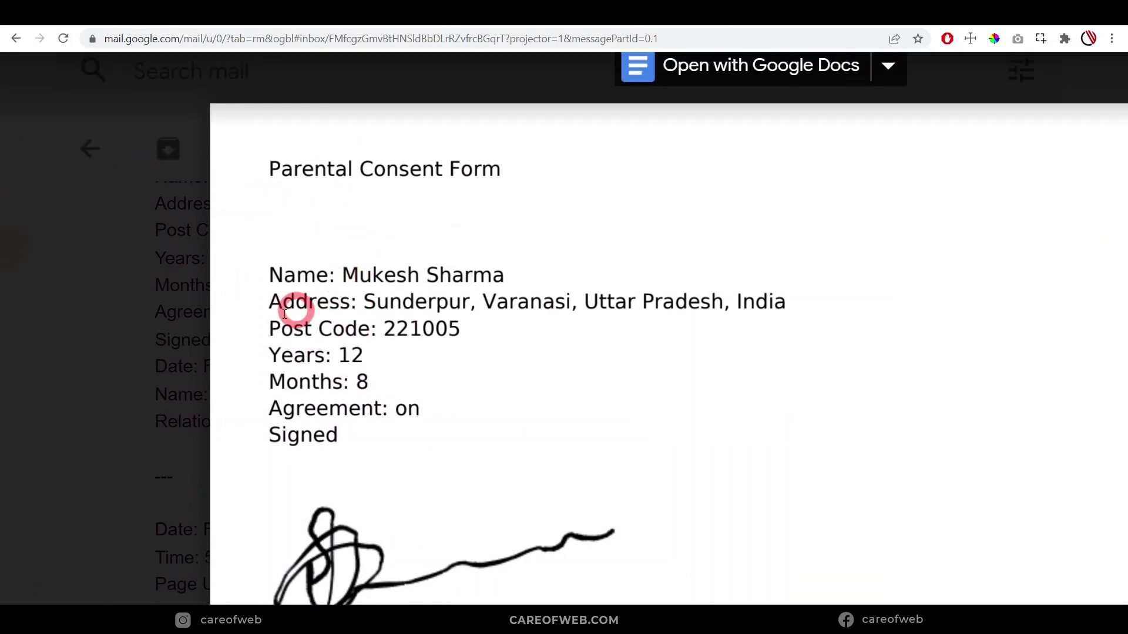
{"action": "scroll", "coordinate": [443, 341], "scroll_direction": "down", "scroll_amount": 1}
{"action": "scroll", "coordinate": [411, 353], "scroll_direction": "down", "scroll_amount": 1}
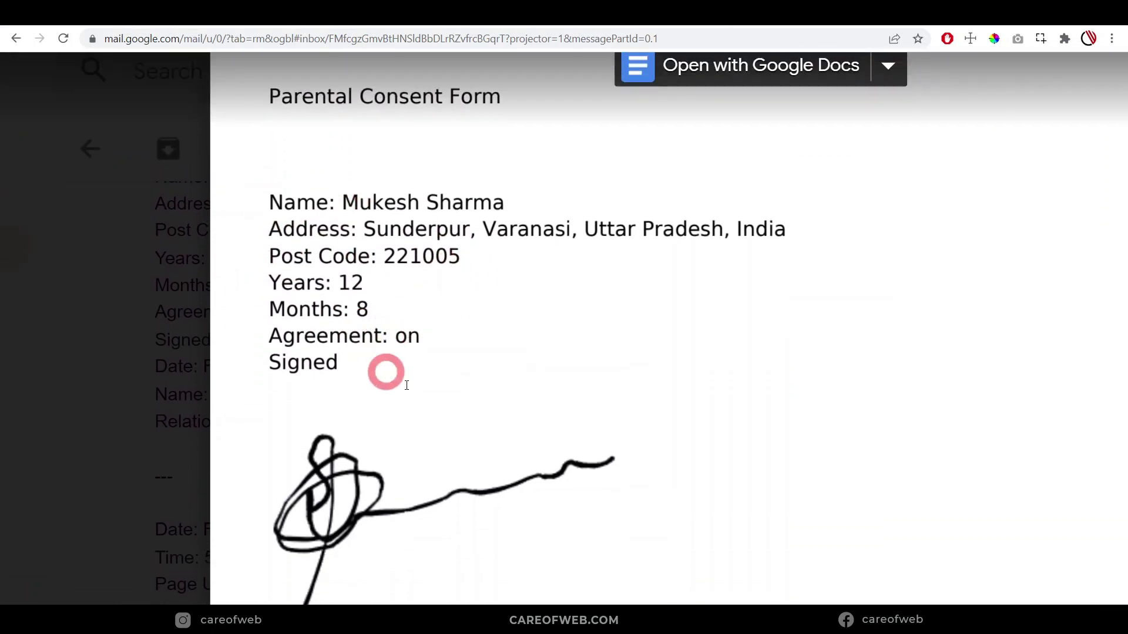
{"action": "scroll", "coordinate": [435, 370], "scroll_direction": "down", "scroll_amount": 5}
{"action": "scroll", "coordinate": [489, 445], "scroll_direction": "up", "scroll_amount": 2}
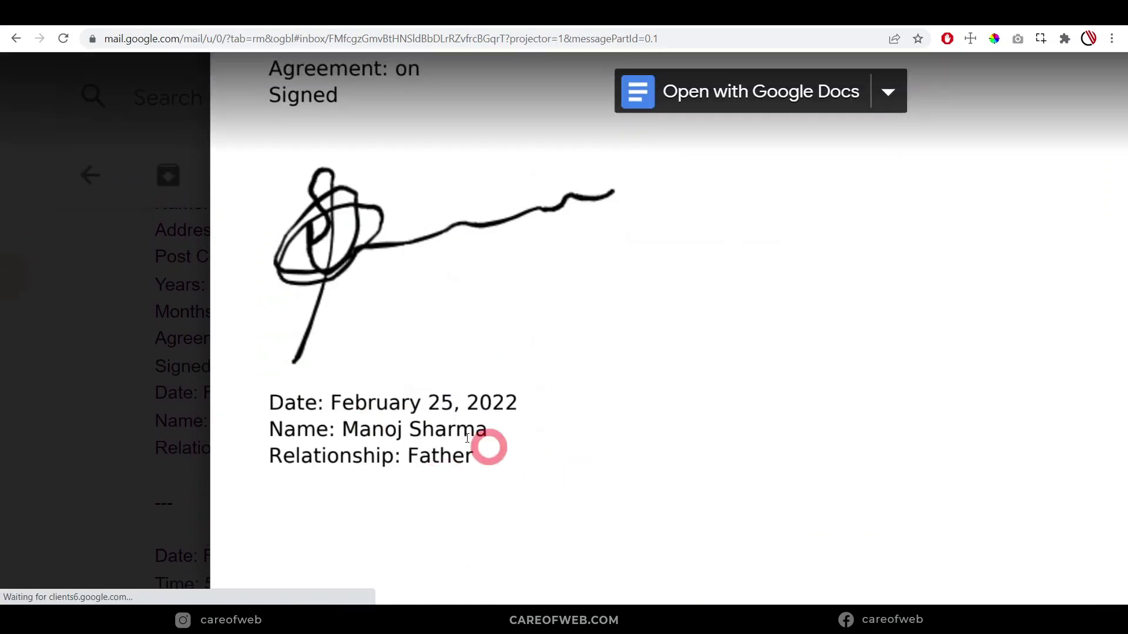
{"action": "scroll", "coordinate": [501, 463], "scroll_direction": "down", "scroll_amount": 4}
{"action": "scroll", "coordinate": [496, 403], "scroll_direction": "down", "scroll_amount": 2}
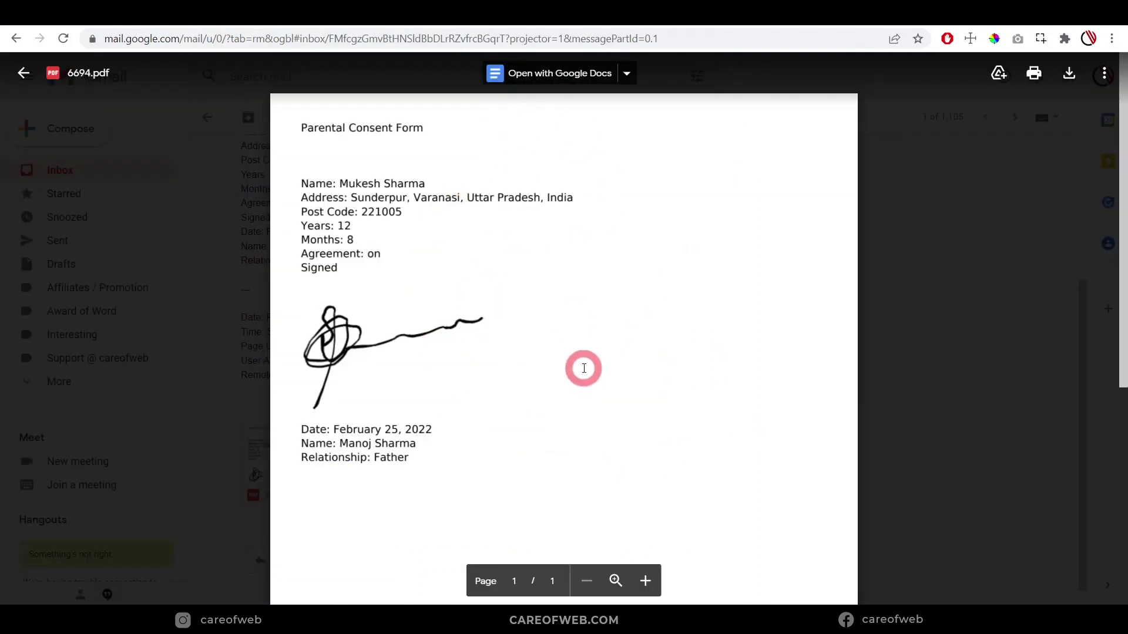
{"action": "scroll", "coordinate": [584, 369], "scroll_direction": "down", "scroll_amount": 1}
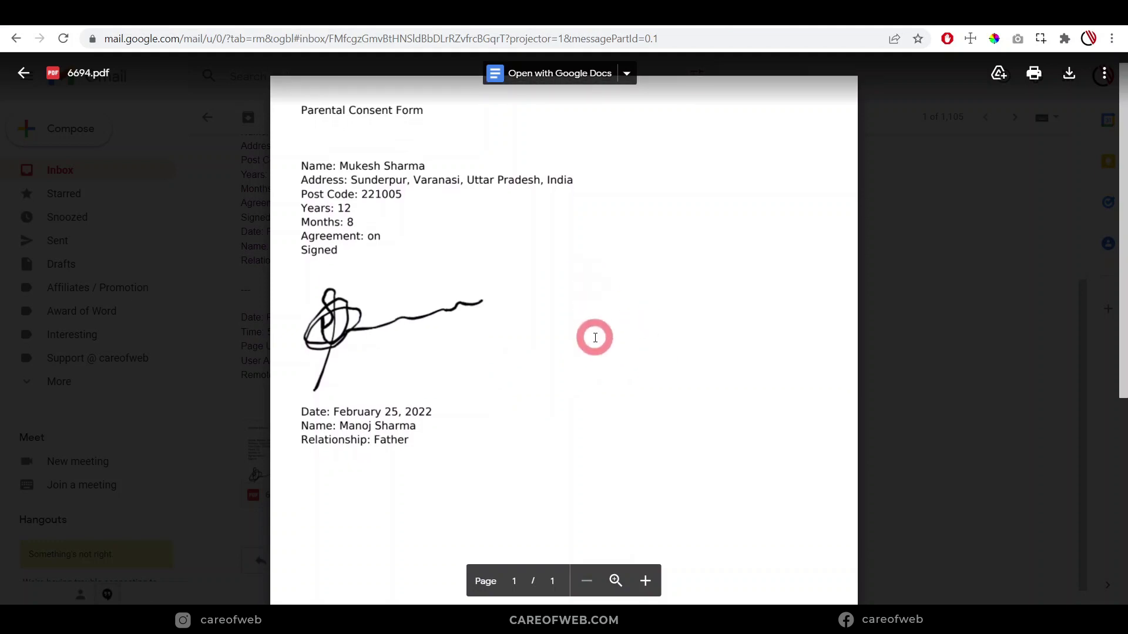
{"action": "scroll", "coordinate": [591, 308], "scroll_direction": "down", "scroll_amount": 2}
{"action": "left_click", "coordinate": [246, 22]}
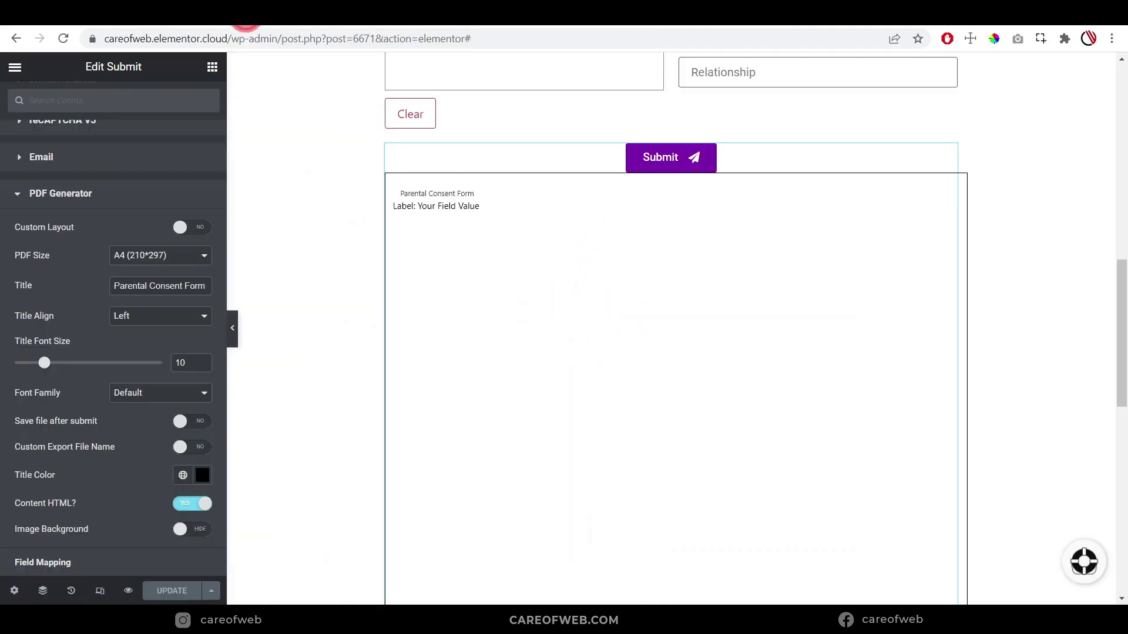
{"action": "scroll", "coordinate": [65, 319], "scroll_direction": "down", "scroll_amount": 2}
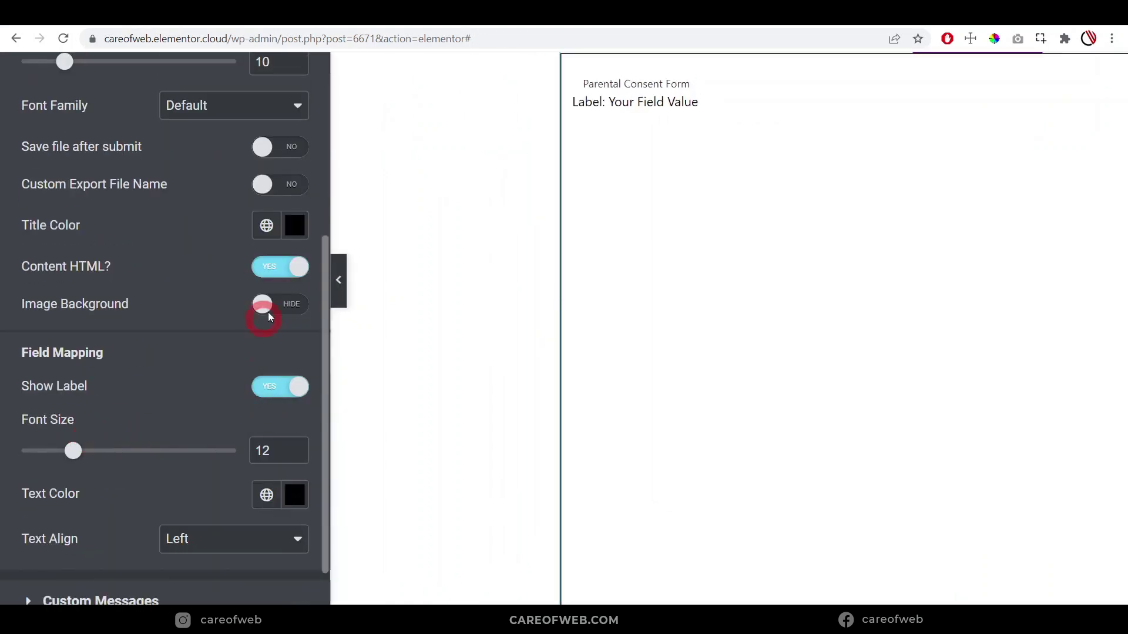
{"action": "left_click", "coordinate": [292, 309]}
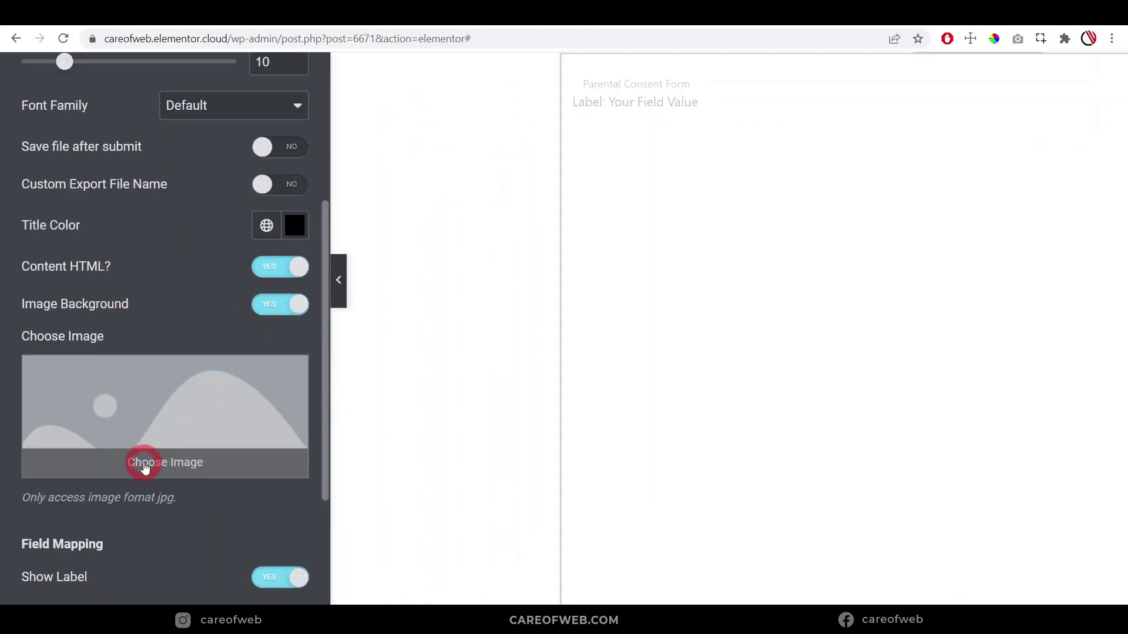
{"action": "left_click", "coordinate": [144, 464]}
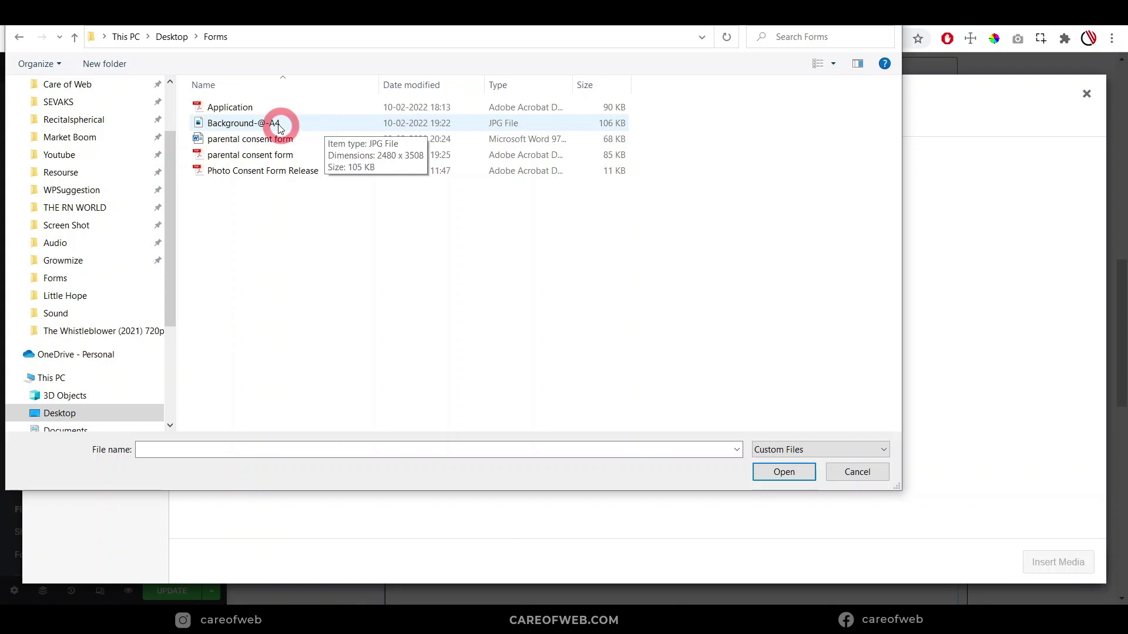
{"action": "left_click", "coordinate": [270, 122]}
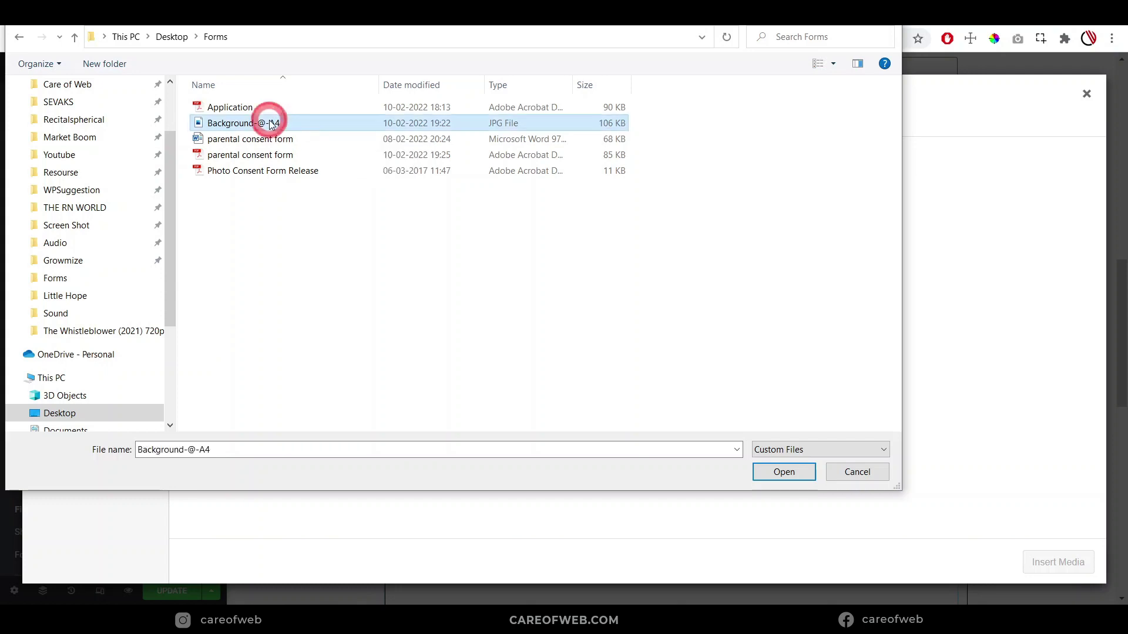
{"action": "left_click", "coordinate": [770, 473]}
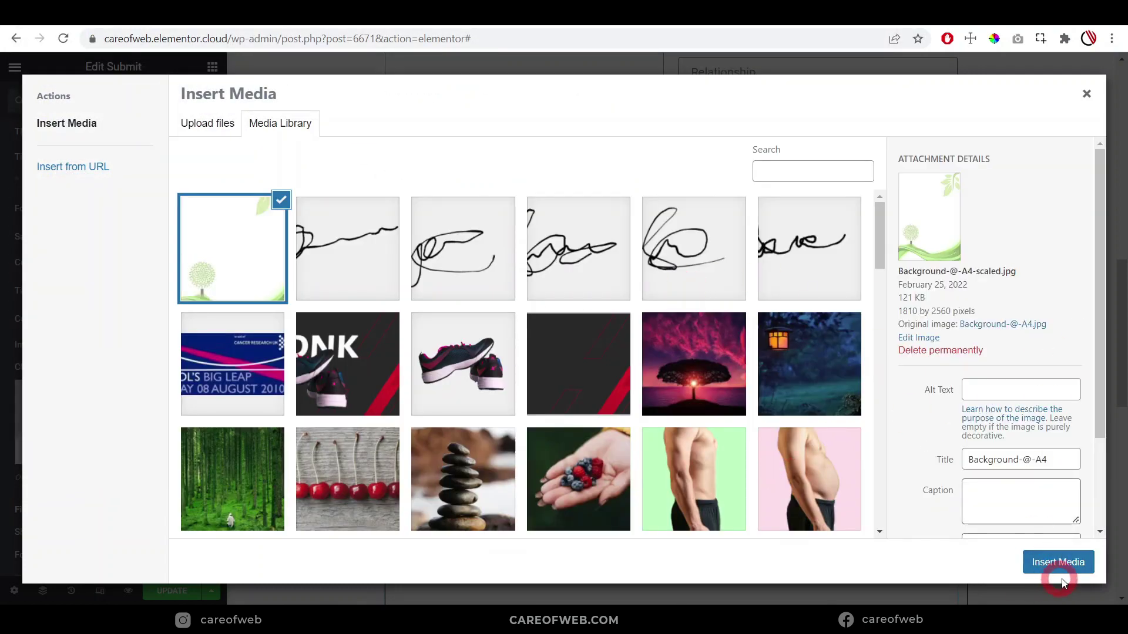
{"action": "left_click", "coordinate": [1060, 562]}
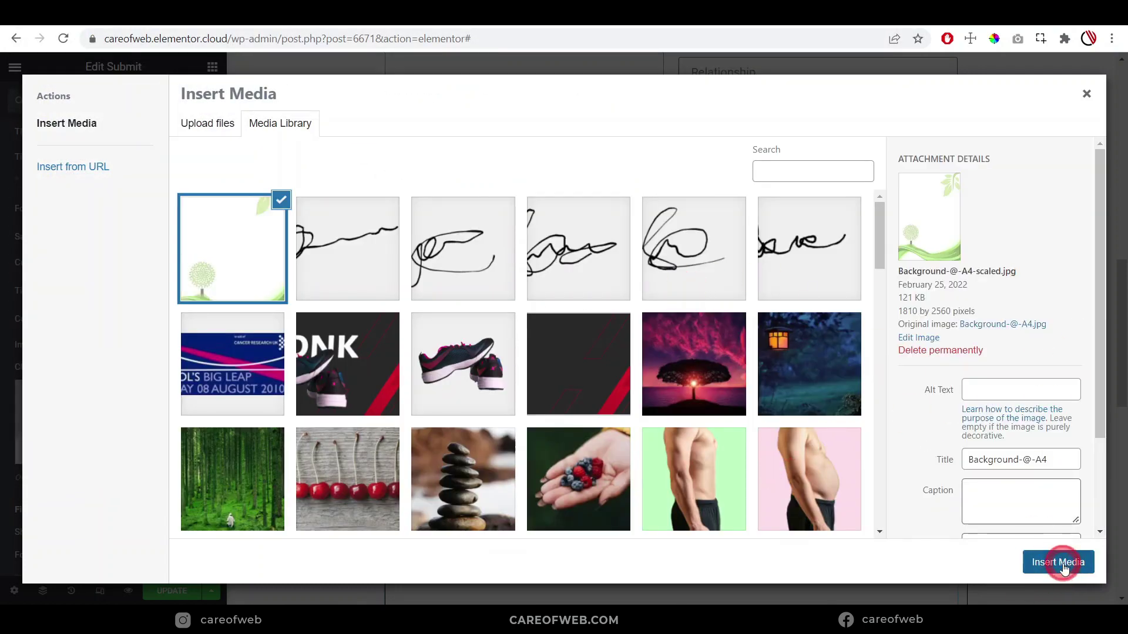
Submit the filled test consent form from the site preview
{"action": "scroll", "coordinate": [596, 339], "scroll_direction": "down", "scroll_amount": 3}
{"action": "scroll", "coordinate": [596, 339], "scroll_direction": "down", "scroll_amount": 5}
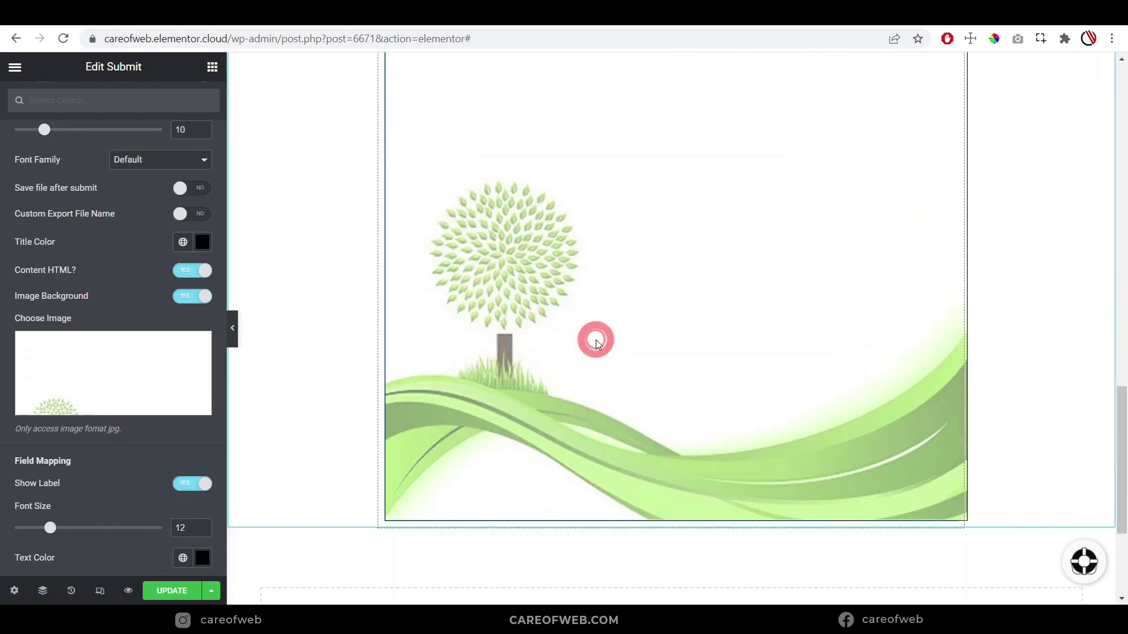
{"action": "scroll", "coordinate": [559, 304], "scroll_direction": "up", "scroll_amount": 1}
{"action": "scroll", "coordinate": [679, 295], "scroll_direction": "up", "scroll_amount": 8}
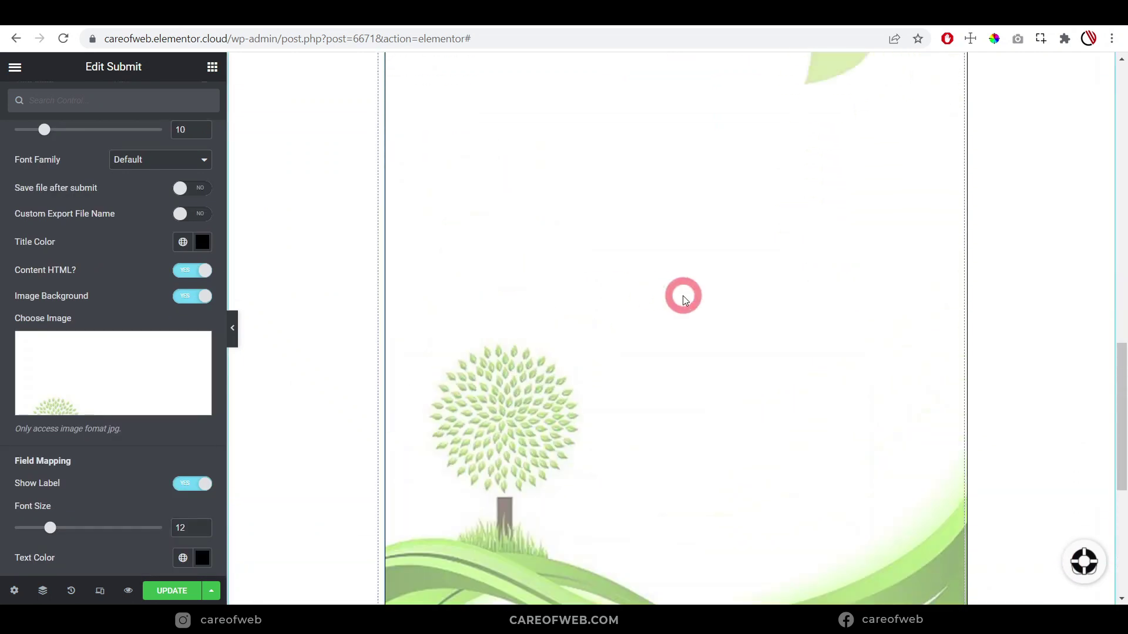
{"action": "scroll", "coordinate": [683, 300], "scroll_direction": "down", "scroll_amount": 3}
{"action": "scroll", "coordinate": [684, 300], "scroll_direction": "down", "scroll_amount": 3}
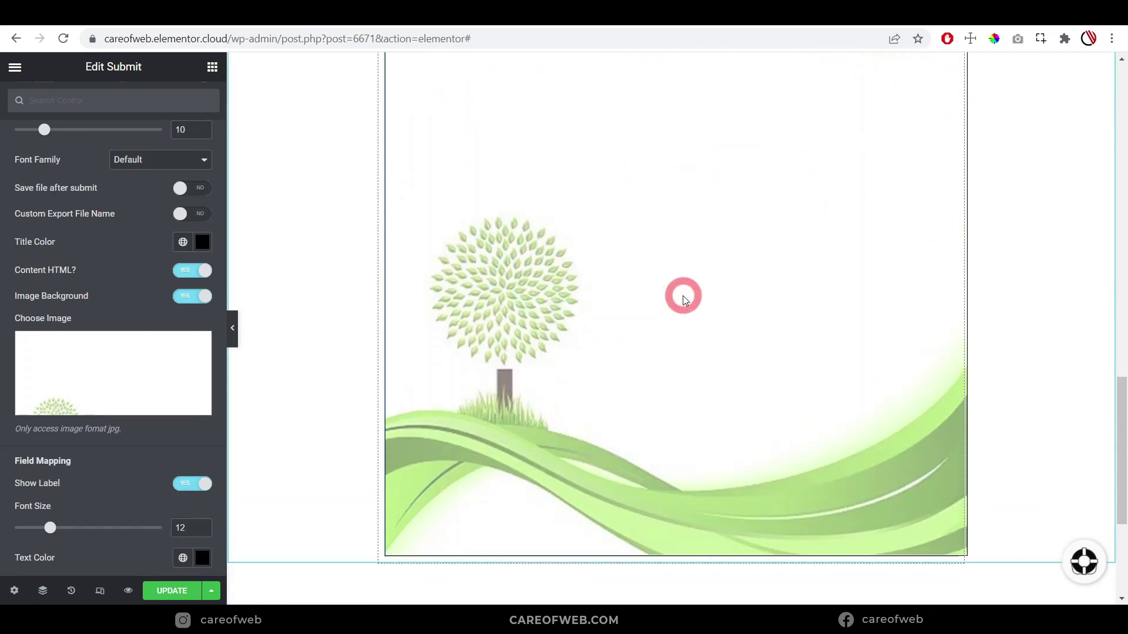
{"action": "scroll", "coordinate": [681, 295], "scroll_direction": "up", "scroll_amount": 8}
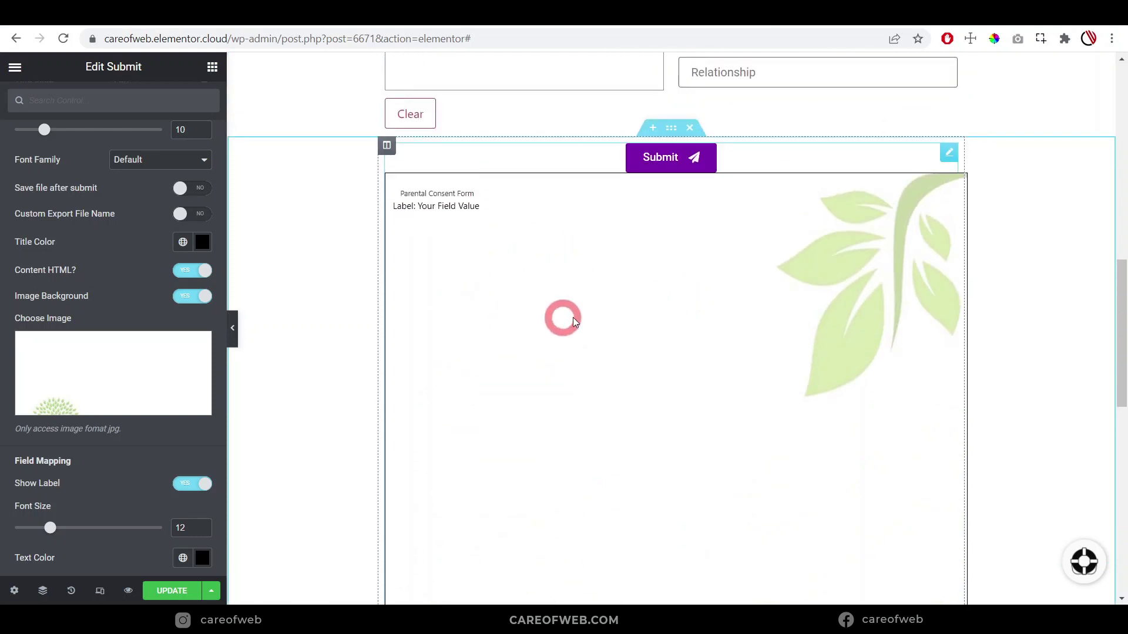
{"action": "scroll", "coordinate": [685, 308], "scroll_direction": "down", "scroll_amount": 3}
{"action": "scroll", "coordinate": [503, 404], "scroll_direction": "down", "scroll_amount": 3}
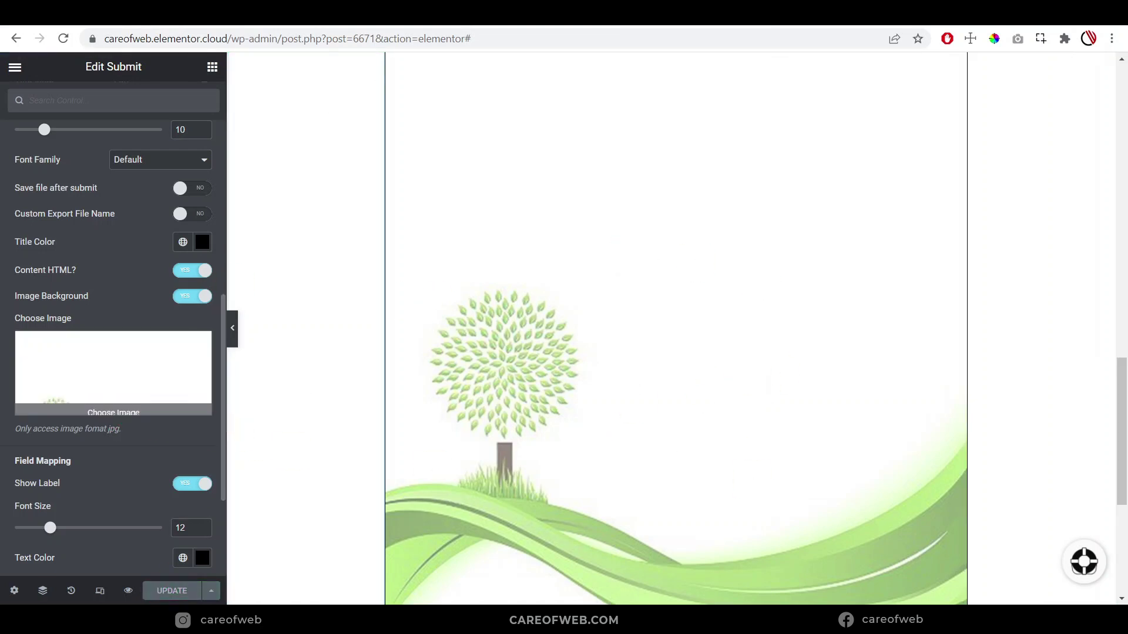
{"action": "left_click", "coordinate": [550, 516]}
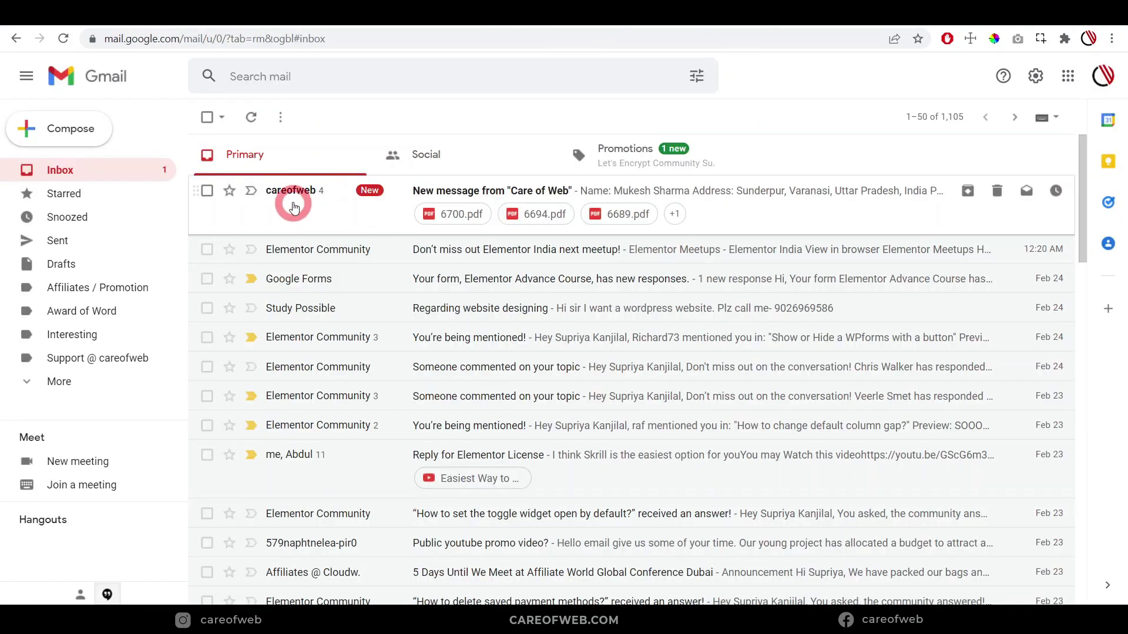
Open the new careofweb email and preview its 6700.pdf attachment with the tree-and-leaves background
{"action": "left_click", "coordinate": [321, 208]}
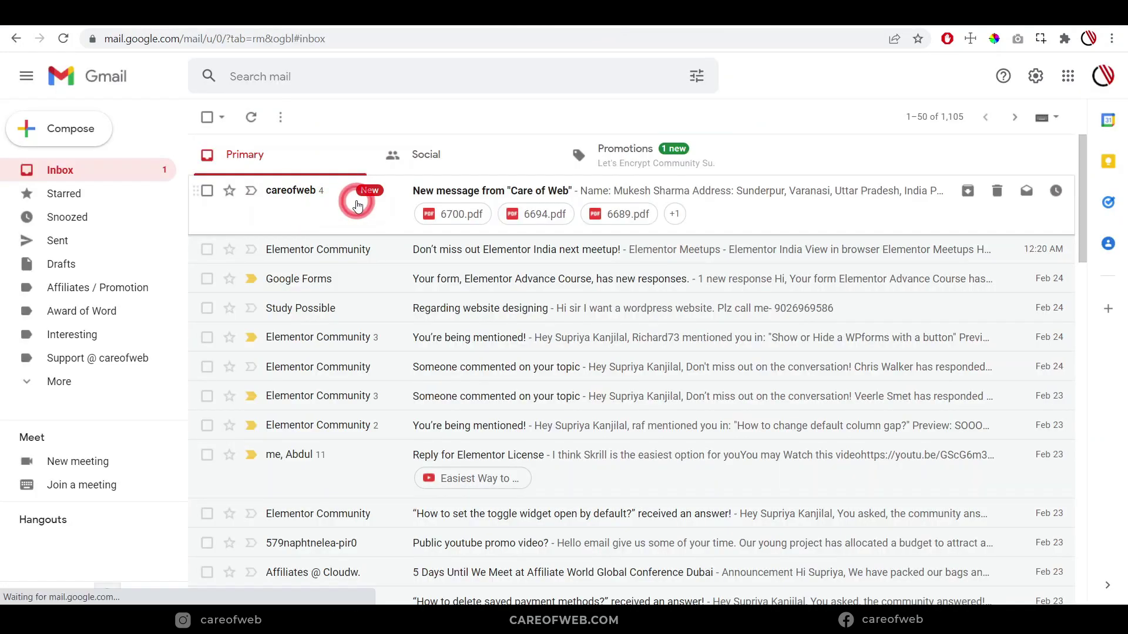
{"action": "scroll", "coordinate": [352, 435], "scroll_direction": "down", "scroll_amount": 1}
{"action": "left_click", "coordinate": [298, 421]}
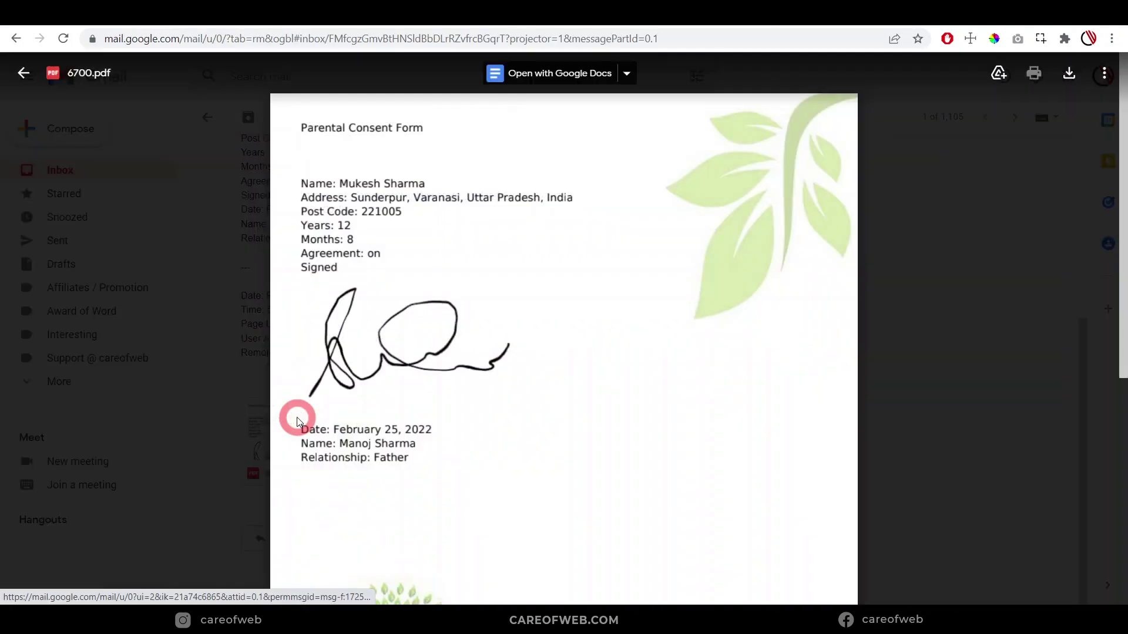
{"action": "scroll", "coordinate": [676, 247], "scroll_direction": "down", "scroll_amount": 5}
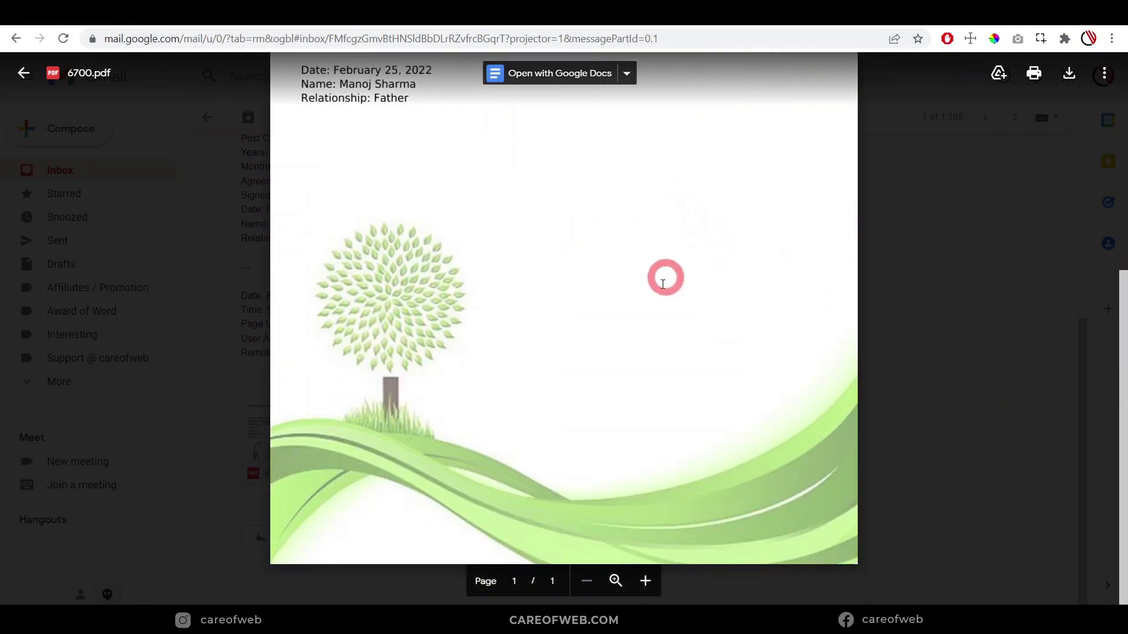
{"action": "scroll", "coordinate": [665, 274], "scroll_direction": "up", "scroll_amount": 6}
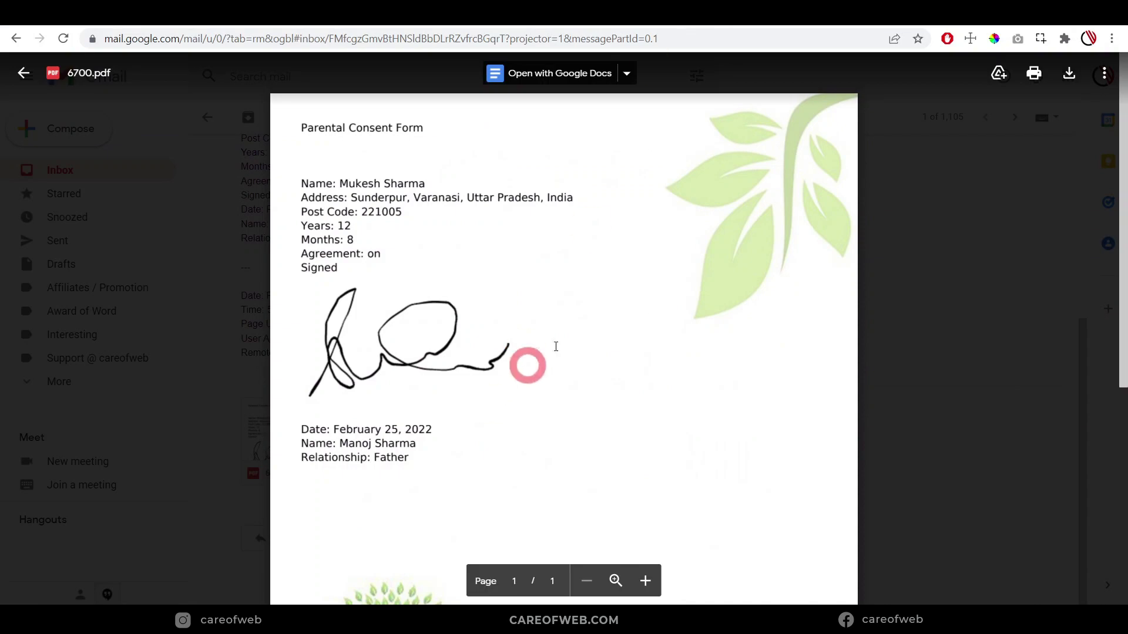
Look through the blank Parental Consent Form PDF, then go back to the Elementor editor
{"action": "left_click", "coordinate": [846, 24]}
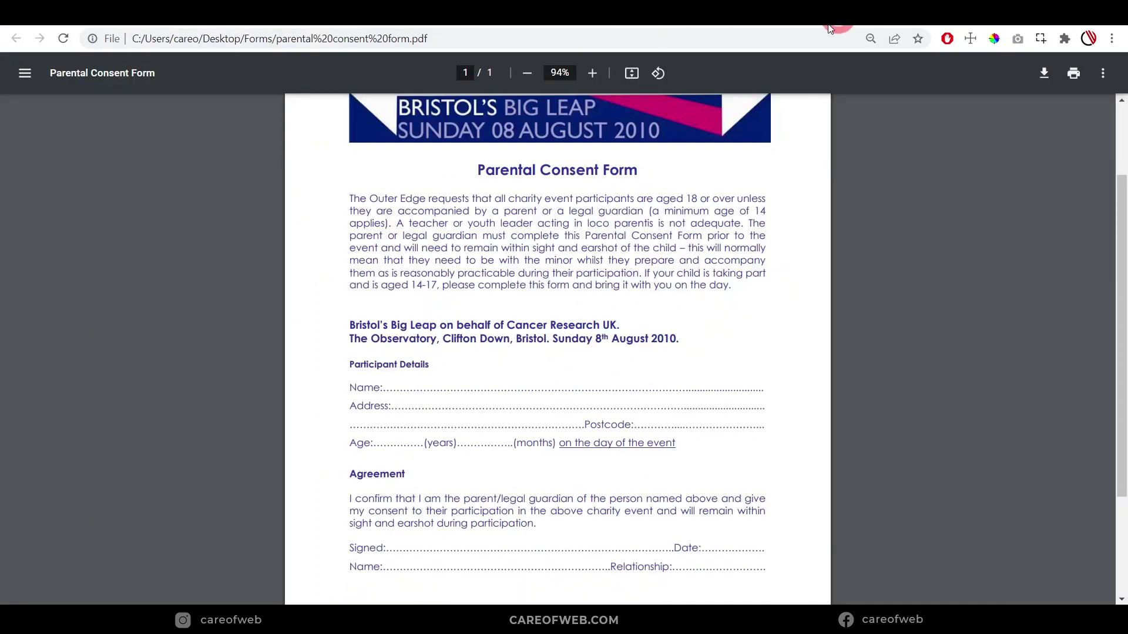
{"action": "scroll", "coordinate": [519, 353], "scroll_direction": "down", "scroll_amount": 3}
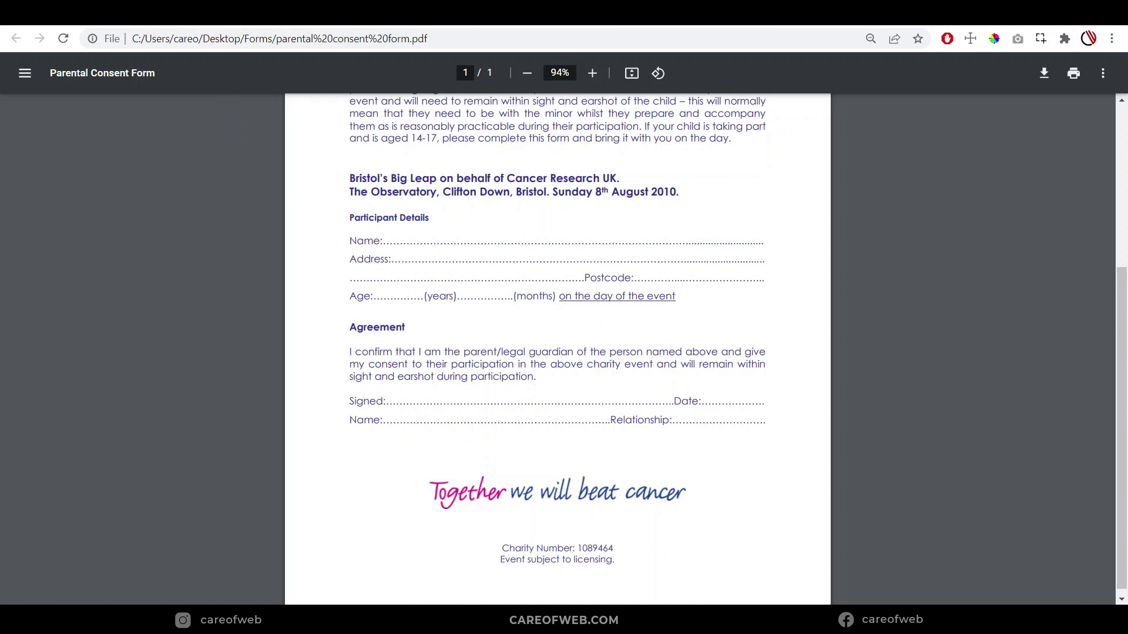
{"action": "left_click", "coordinate": [240, 23]}
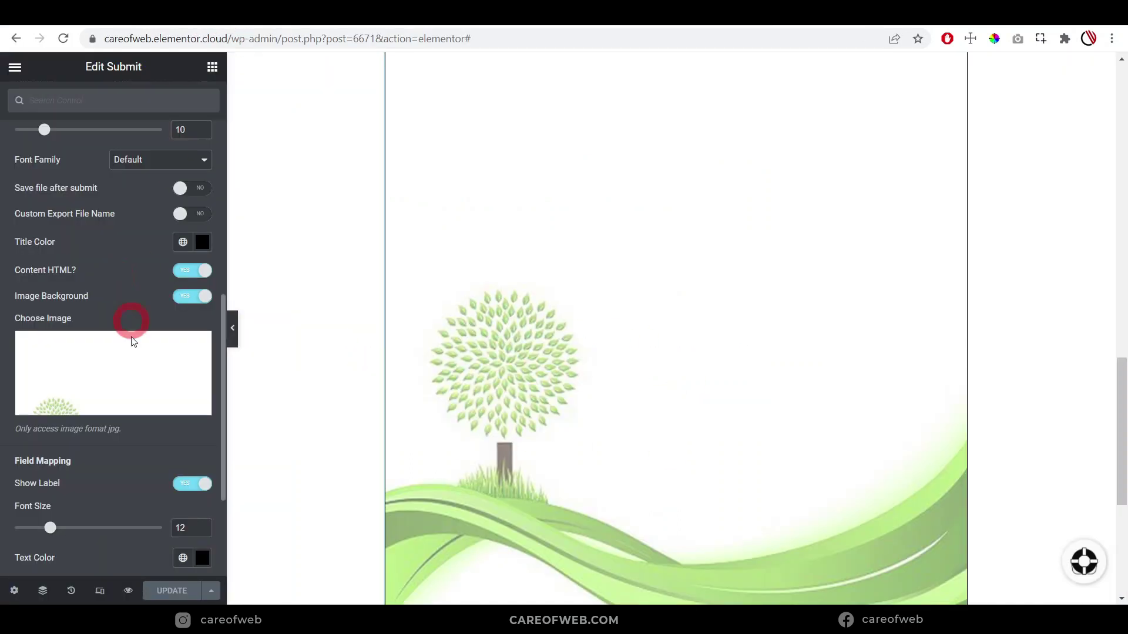
Clear the Choose Image background from the PDF Generator and zoom the editor in
{"action": "left_click", "coordinate": [194, 346]}
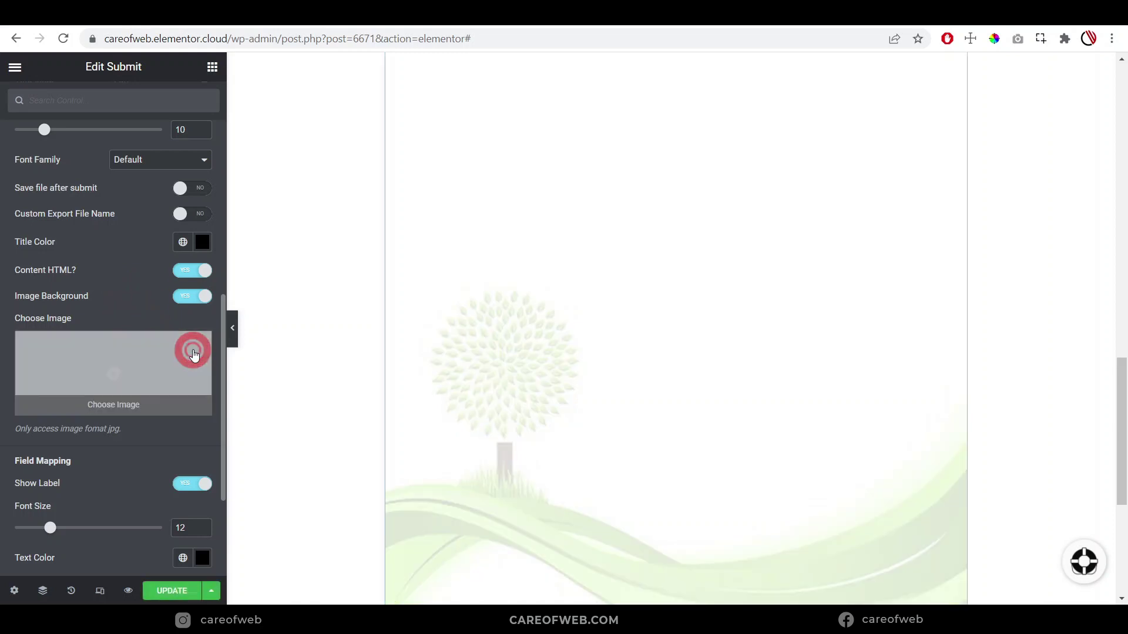
{"action": "scroll", "coordinate": [78, 354], "scroll_direction": "down", "scroll_amount": 3}
{"action": "scroll", "coordinate": [79, 353], "scroll_direction": "up", "scroll_amount": 8}
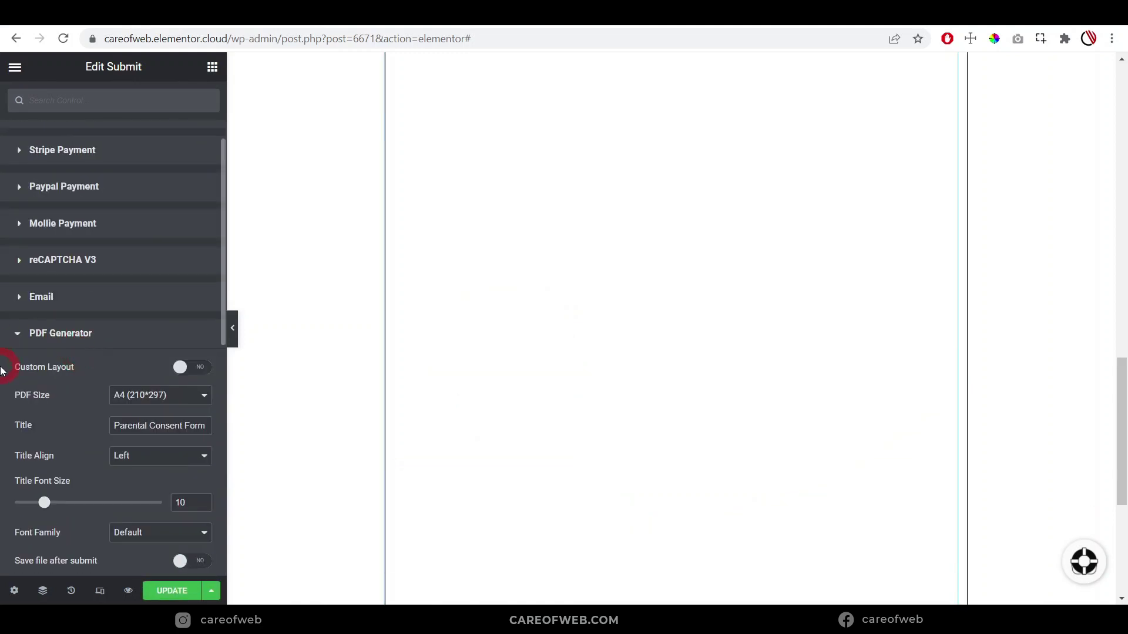
{"action": "key", "text": "ctrl+plus"}
{"action": "scroll", "coordinate": [47, 353], "scroll_direction": "down", "scroll_amount": 3}
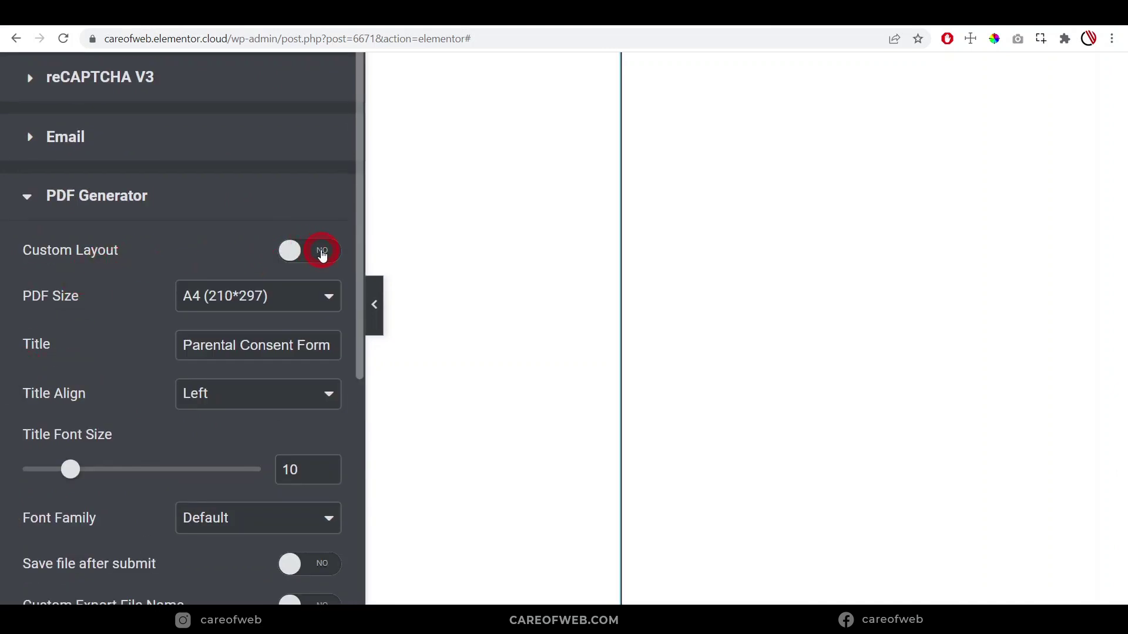
Enable the custom PDF layout and Import Template, revealing the empty A4 PDF Template File URL field
{"action": "left_click", "coordinate": [323, 252]}
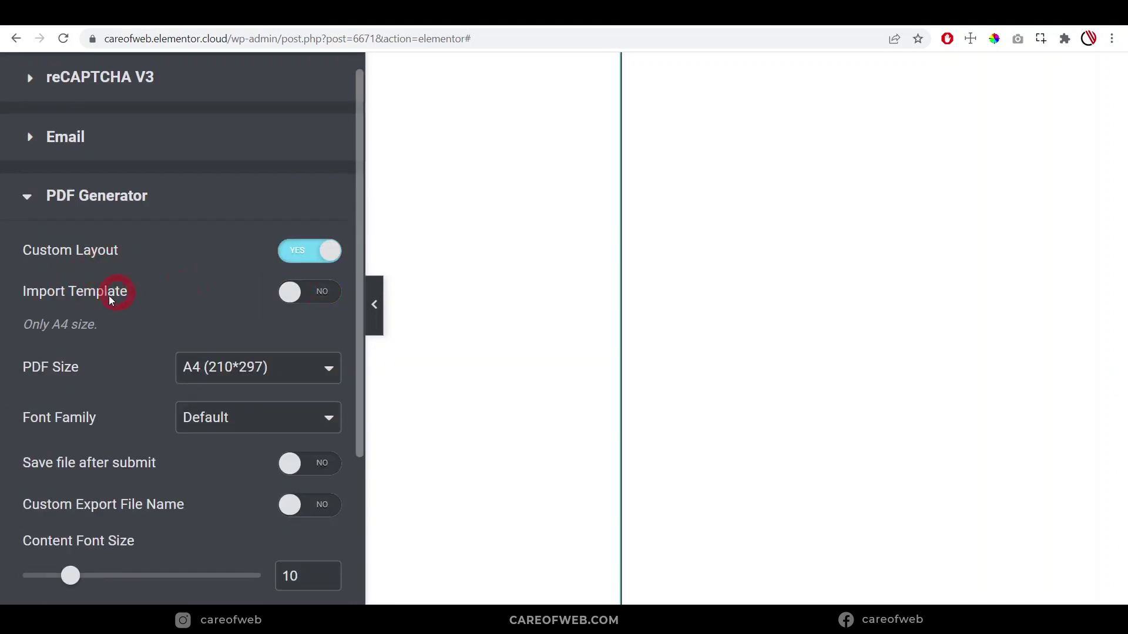
{"action": "left_click", "coordinate": [322, 294]}
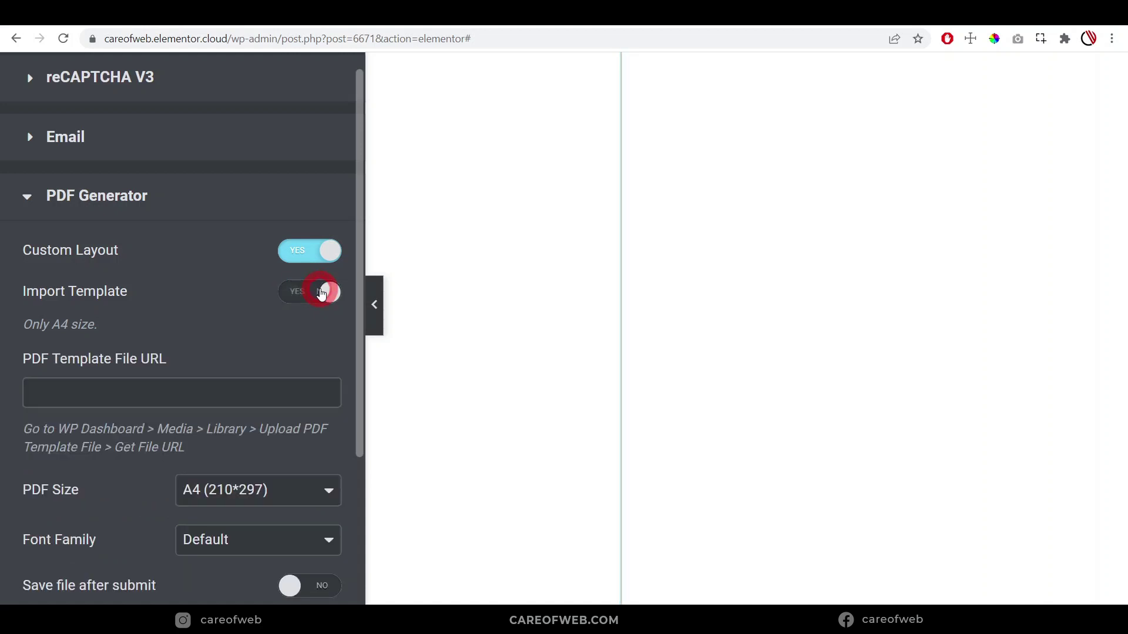
{"action": "scroll", "coordinate": [235, 296], "scroll_direction": "down", "scroll_amount": 2}
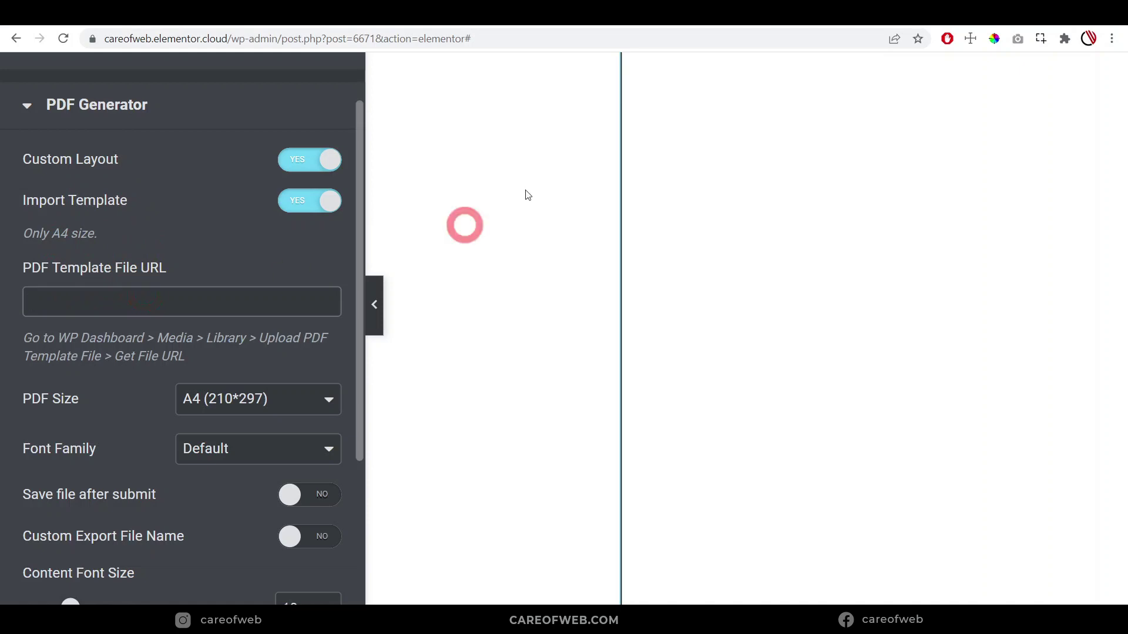
{"action": "left_click", "coordinate": [23, 302]}
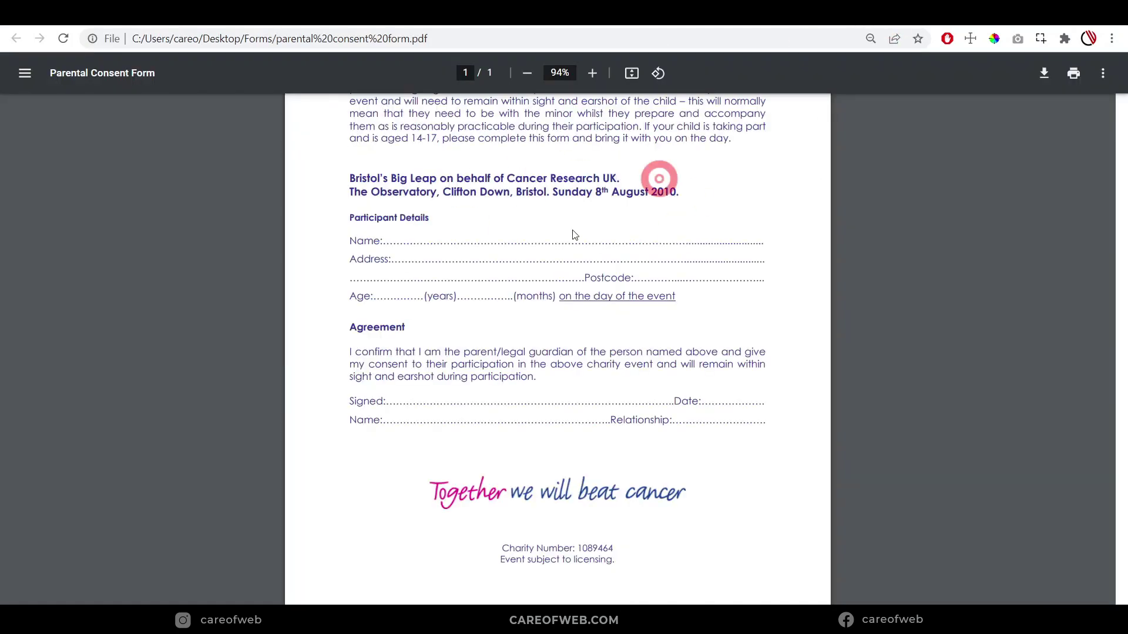
{"action": "scroll", "coordinate": [517, 327], "scroll_direction": "up", "scroll_amount": 6}
{"action": "scroll", "coordinate": [558, 294], "scroll_direction": "down", "scroll_amount": 5}
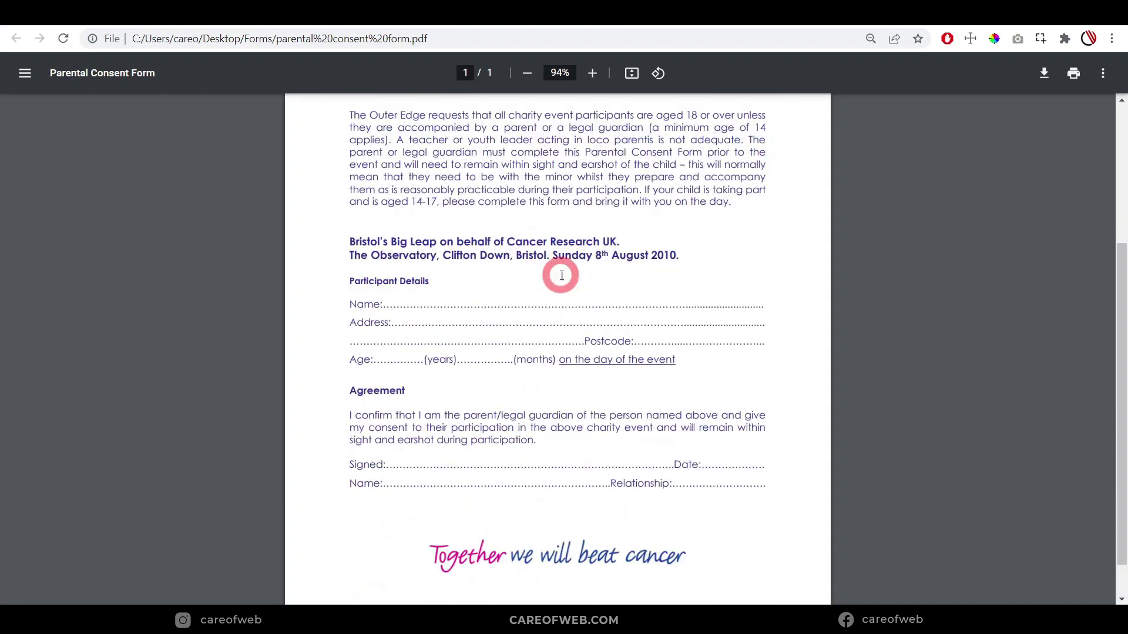
{"action": "scroll", "coordinate": [561, 276], "scroll_direction": "down", "scroll_amount": 1}
{"action": "scroll", "coordinate": [562, 295], "scroll_direction": "up", "scroll_amount": 4}
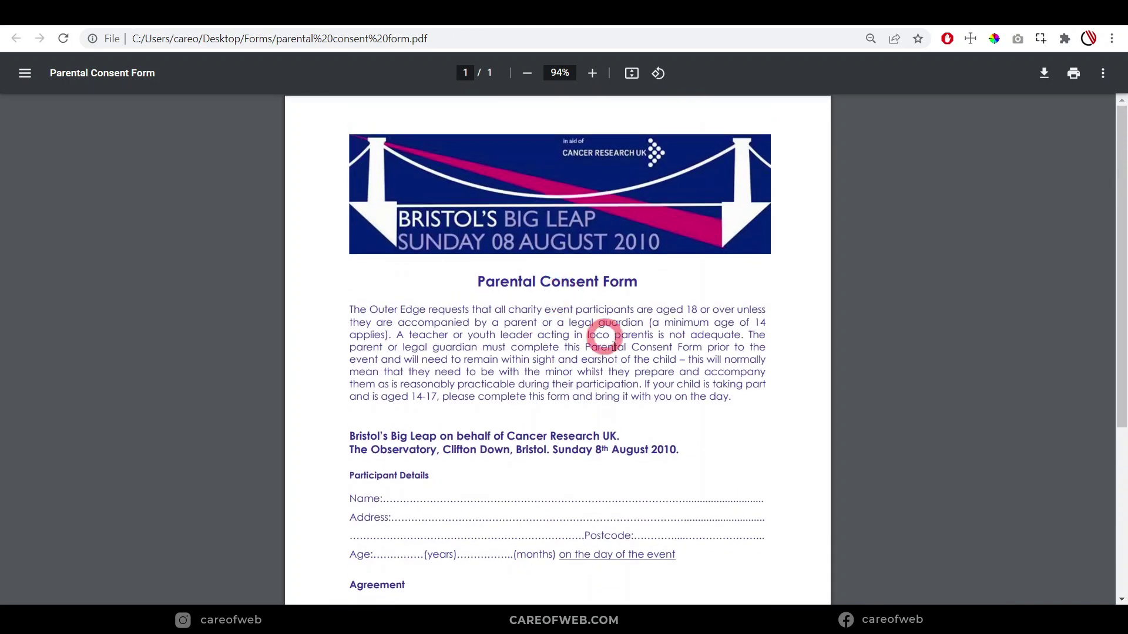
{"action": "left_click", "coordinate": [243, 18]}
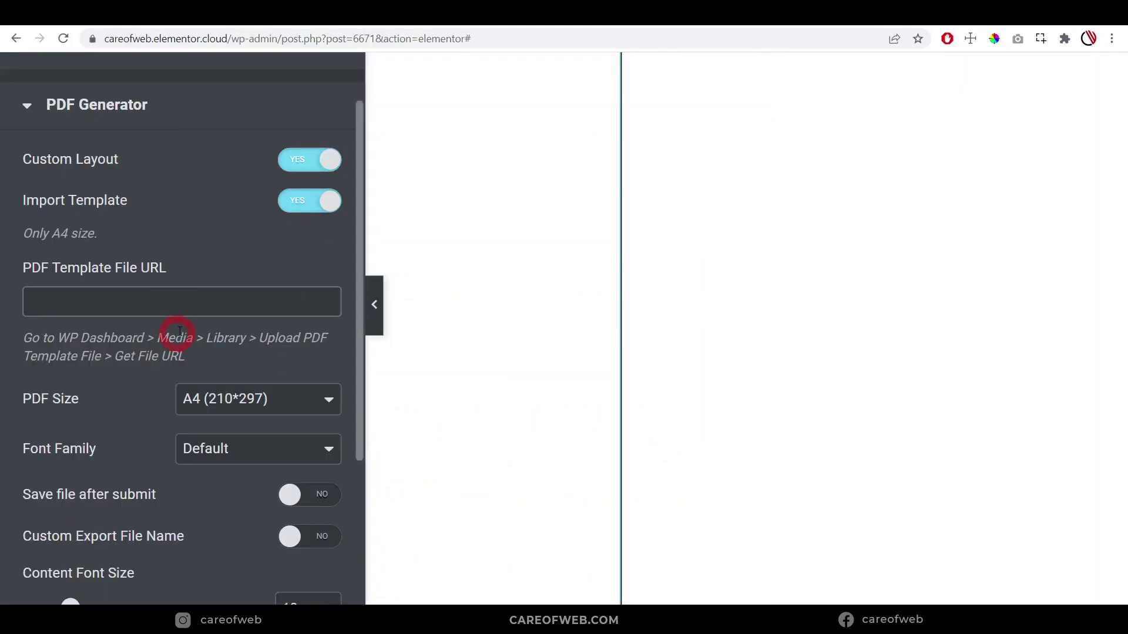
Upload the parental consent form PDF to the WordPress media library
{"action": "left_click", "coordinate": [151, 311]}
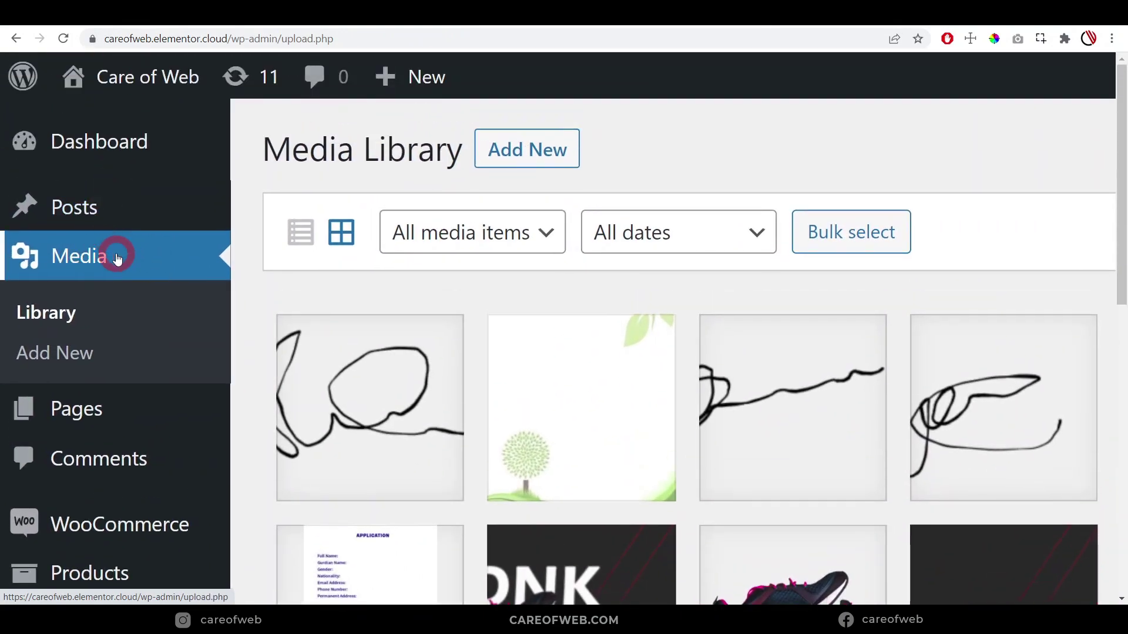
{"action": "left_click", "coordinate": [532, 157]}
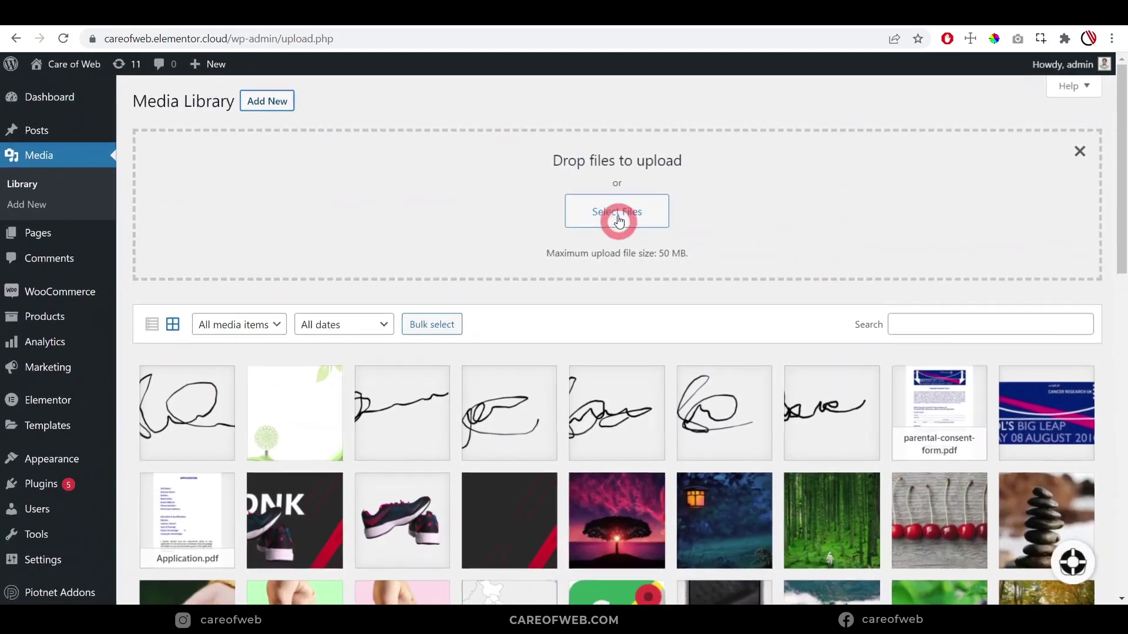
{"action": "left_click", "coordinate": [619, 220]}
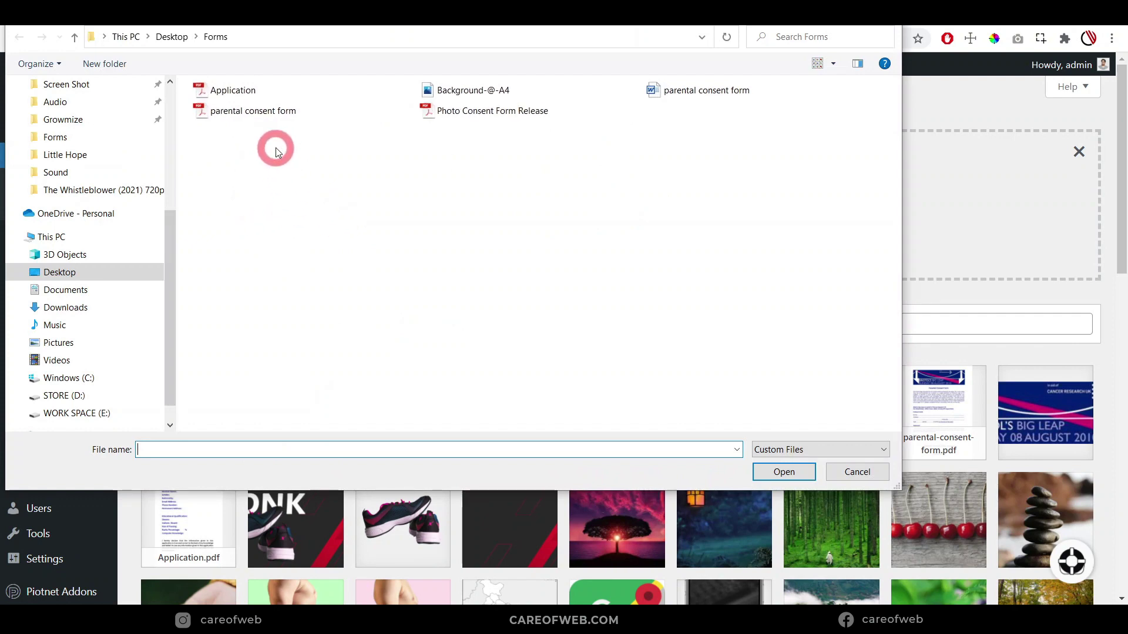
{"action": "left_click", "coordinate": [253, 111]}
{"action": "left_click", "coordinate": [784, 472]}
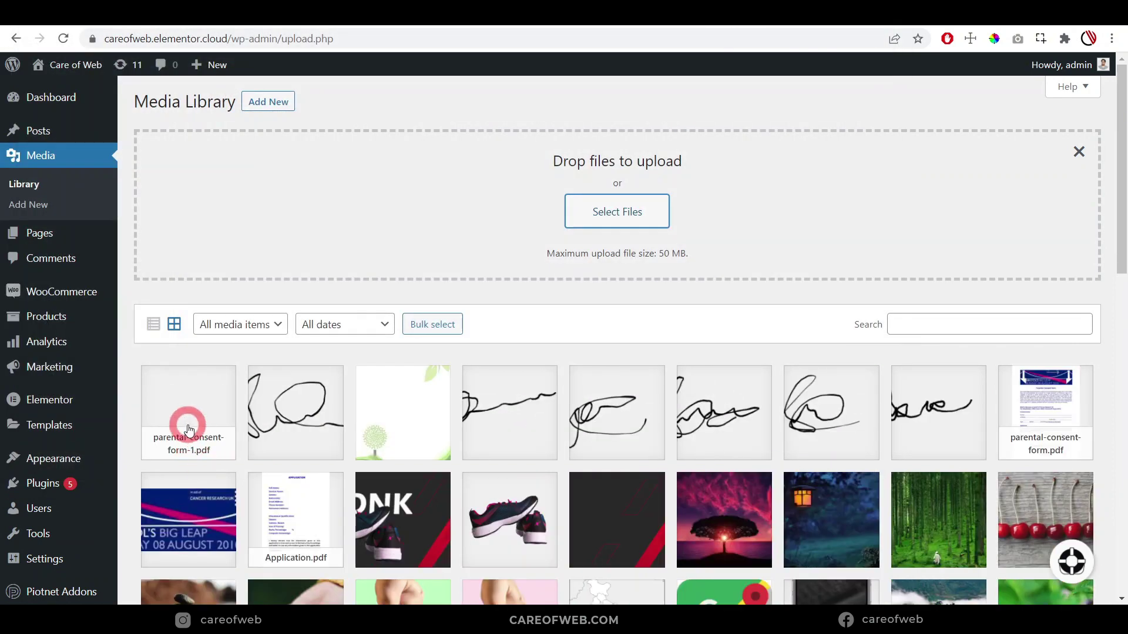
Copy the parental-consent-form-1.pdf file URL to the clipboard
{"action": "left_click", "coordinate": [188, 429]}
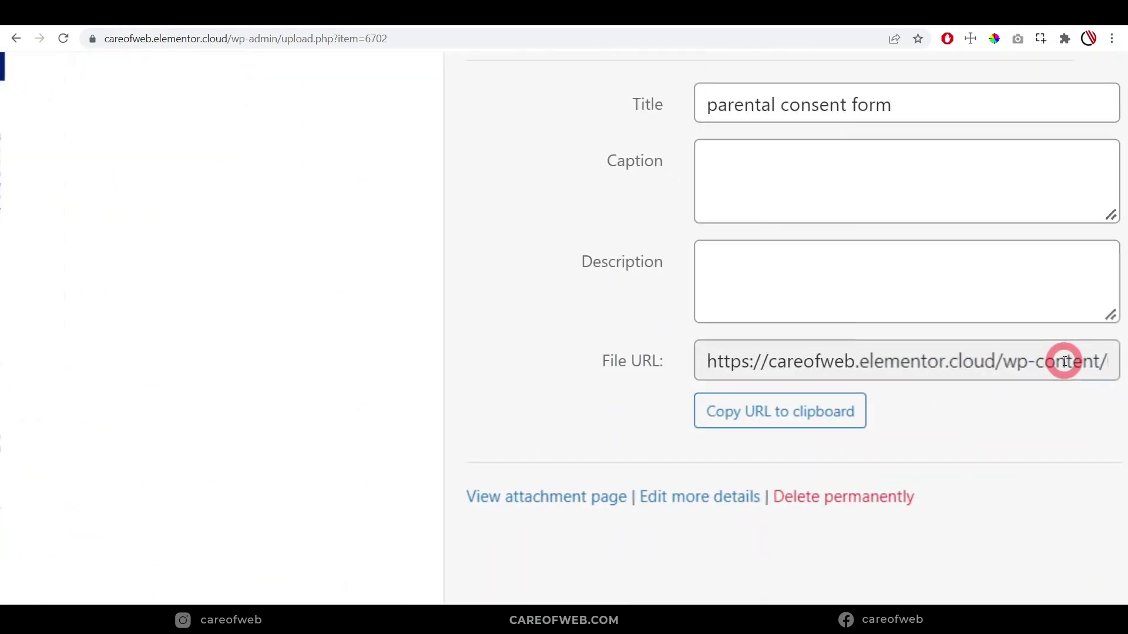
{"action": "left_click", "coordinate": [840, 361]}
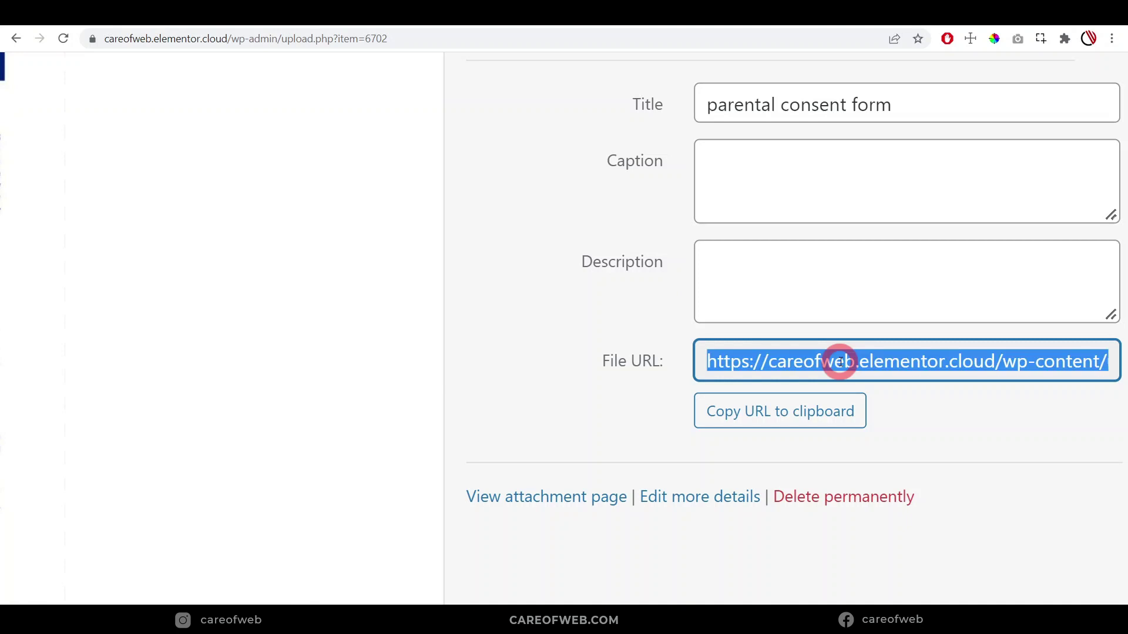
{"action": "left_click", "coordinate": [757, 419]}
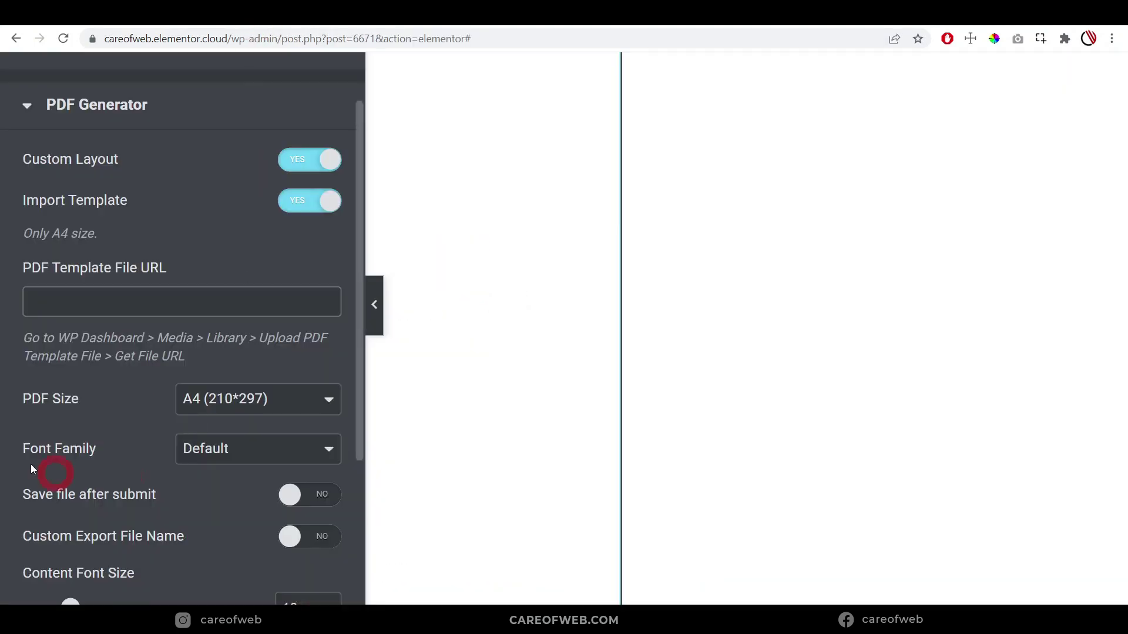
{"action": "left_click", "coordinate": [50, 289]}
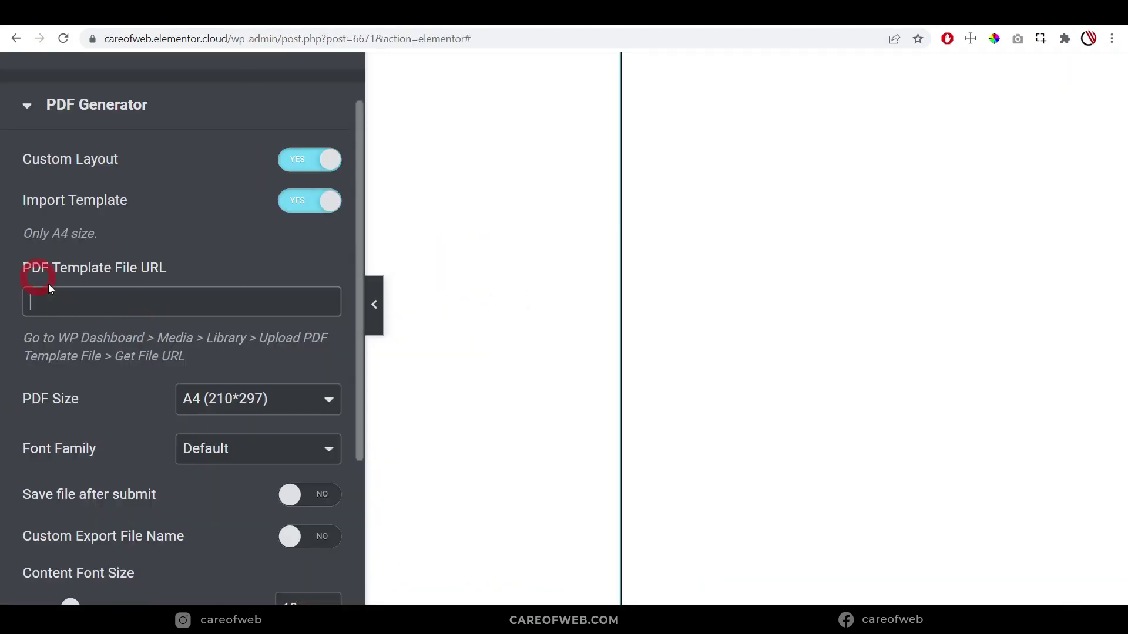
Paste the consent form PDF's URL into the PDF Template File URL field
{"action": "scroll", "coordinate": [100, 223], "scroll_direction": "down", "scroll_amount": 1}
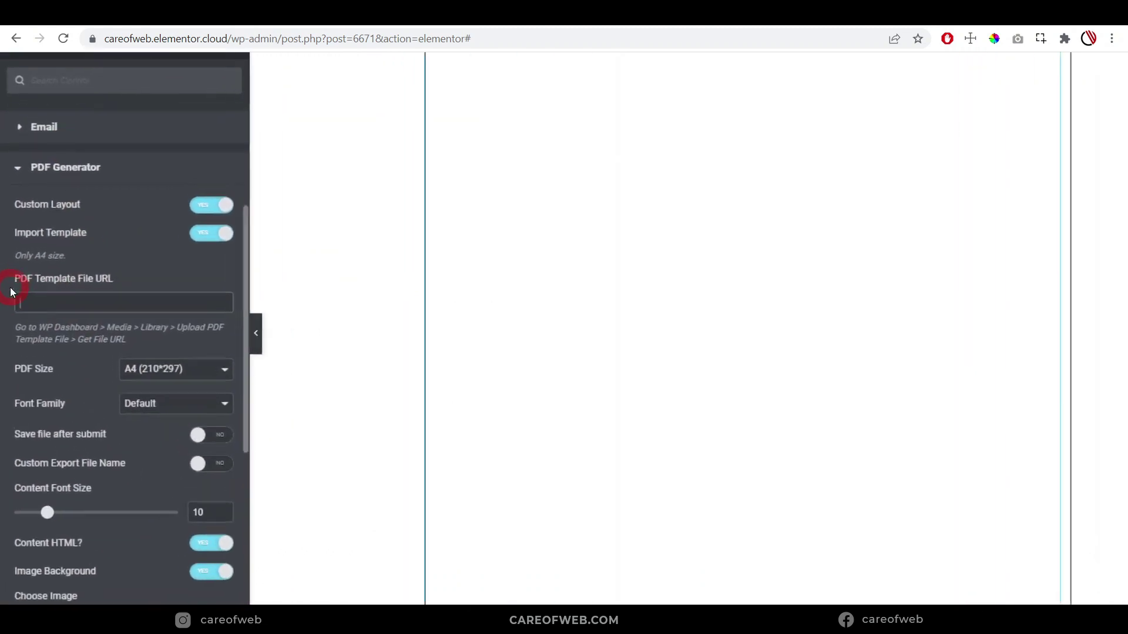
{"action": "left_click", "coordinate": [23, 335]}
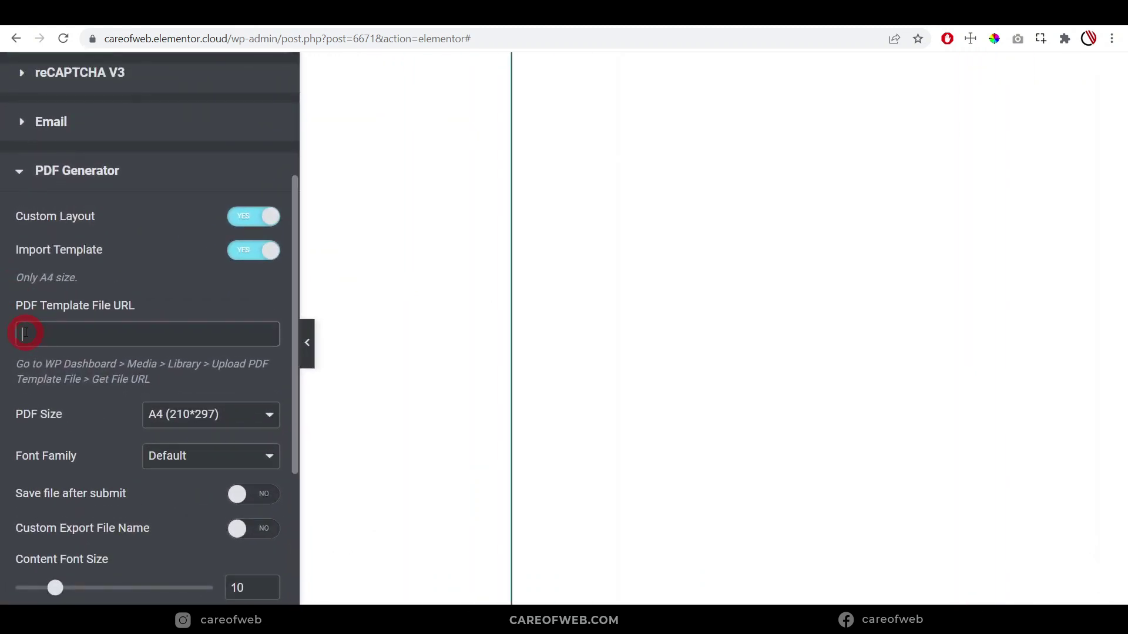
{"action": "key", "text": "ctrl+v"}
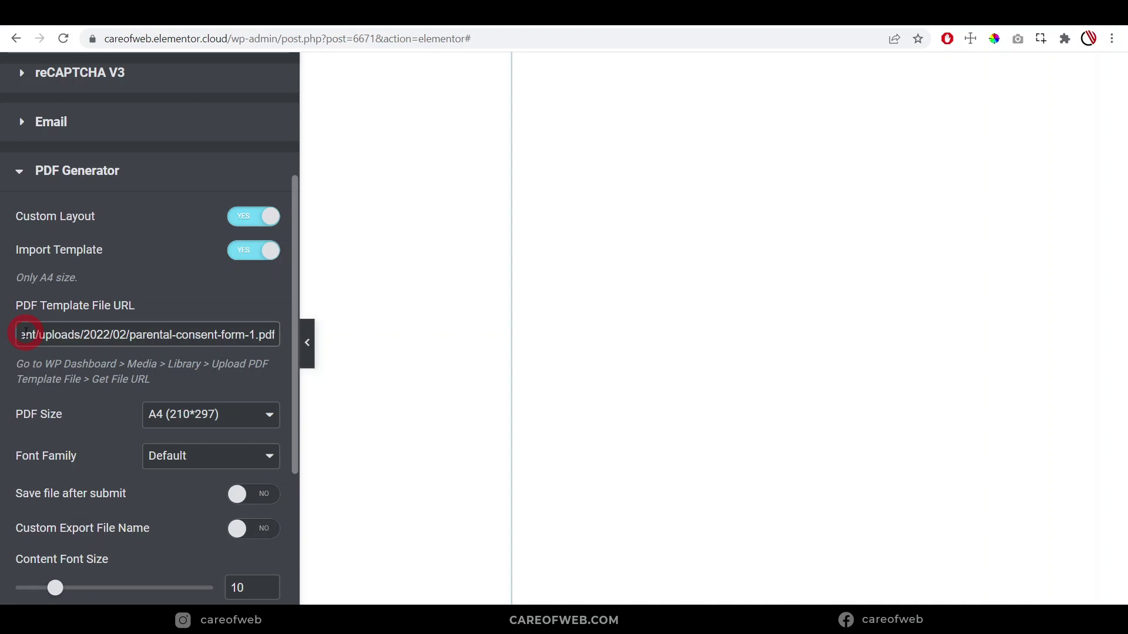
{"action": "scroll", "coordinate": [26, 333], "scroll_direction": "down", "scroll_amount": 1}
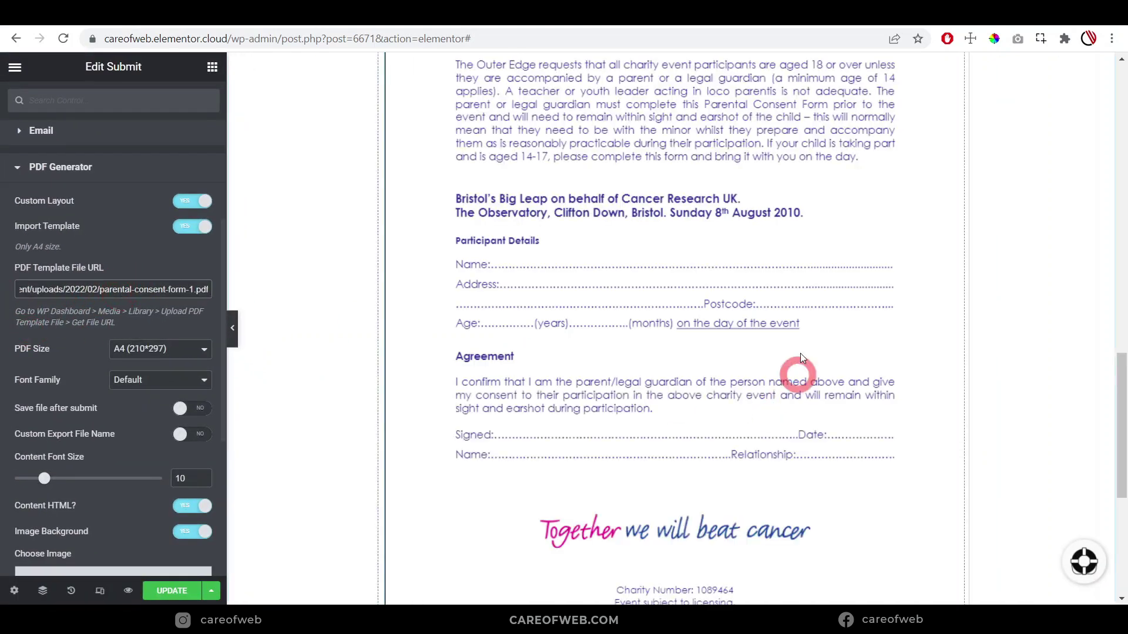
{"action": "scroll", "coordinate": [685, 318], "scroll_direction": "down", "scroll_amount": 2}
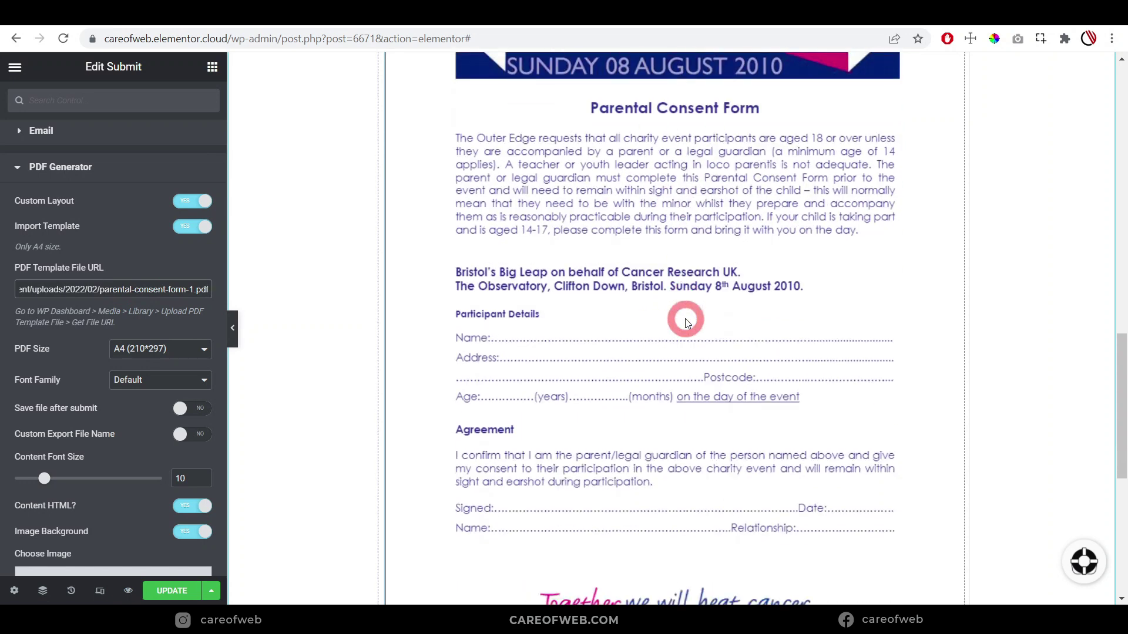
{"action": "scroll", "coordinate": [626, 303], "scroll_direction": "down", "scroll_amount": 1}
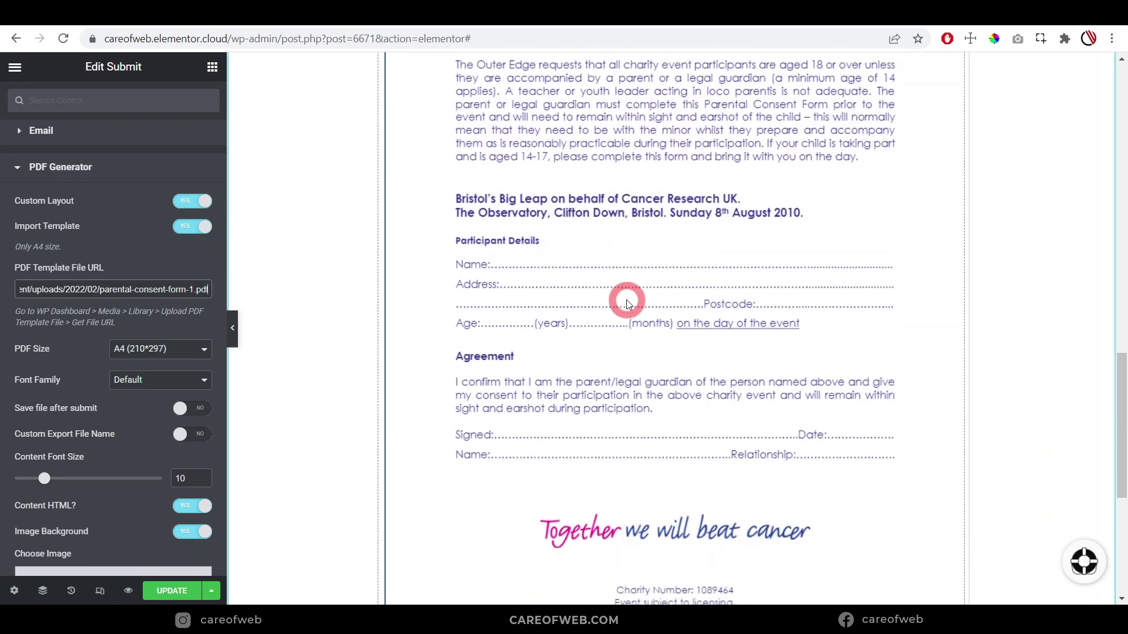
{"action": "scroll", "coordinate": [58, 259], "scroll_direction": "down", "scroll_amount": 3}
{"action": "scroll", "coordinate": [58, 259], "scroll_direction": "up", "scroll_amount": 3}
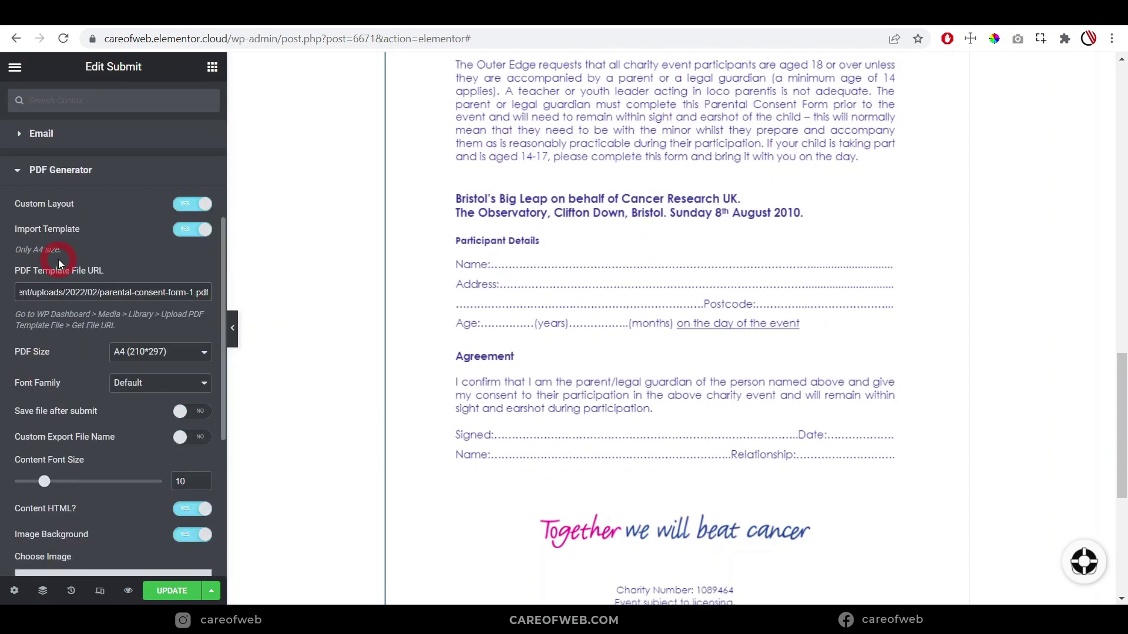
{"action": "scroll", "coordinate": [105, 261], "scroll_direction": "down", "scroll_amount": 5}
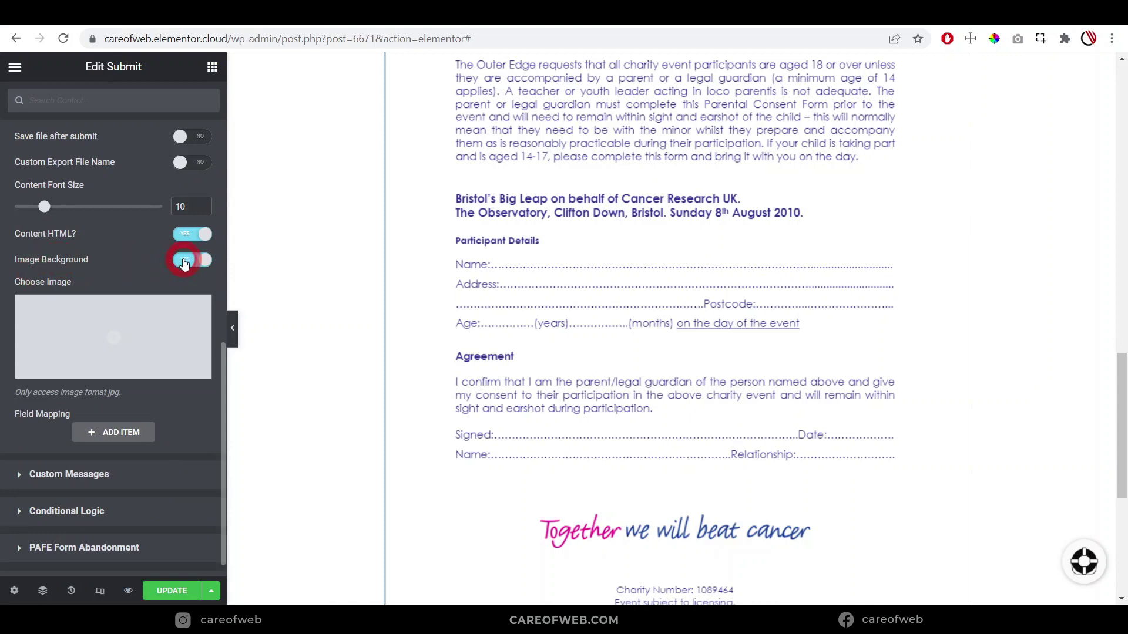
Switch Image Background off and add a new Field Mapping item
{"action": "left_click", "coordinate": [184, 263]}
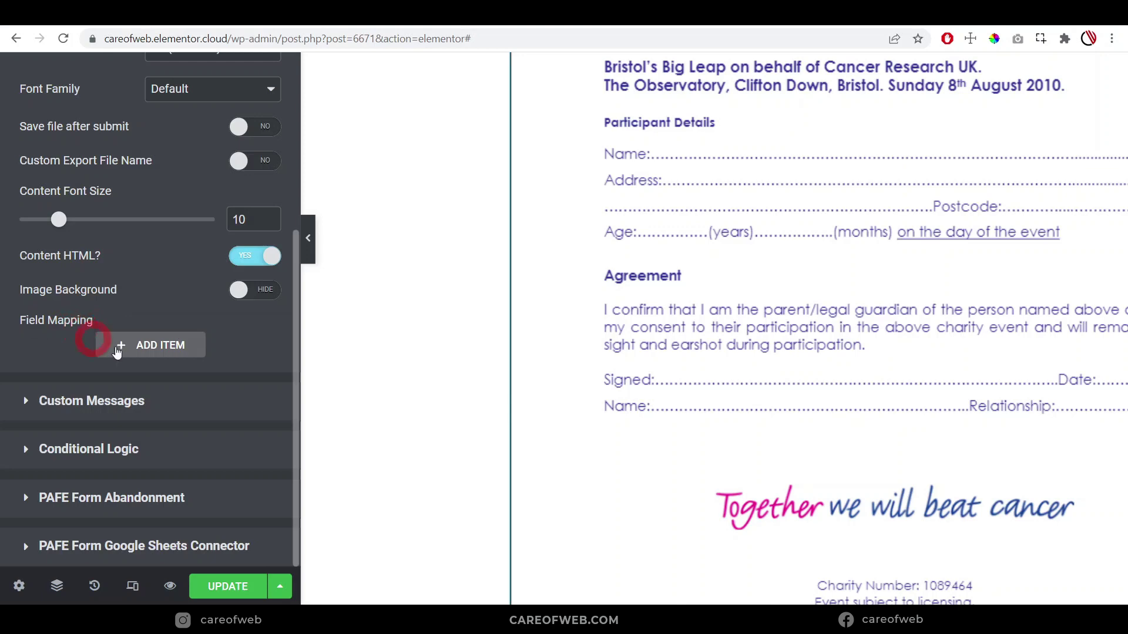
{"action": "left_click", "coordinate": [146, 341]}
{"action": "scroll", "coordinate": [146, 342], "scroll_direction": "down", "scroll_amount": 2}
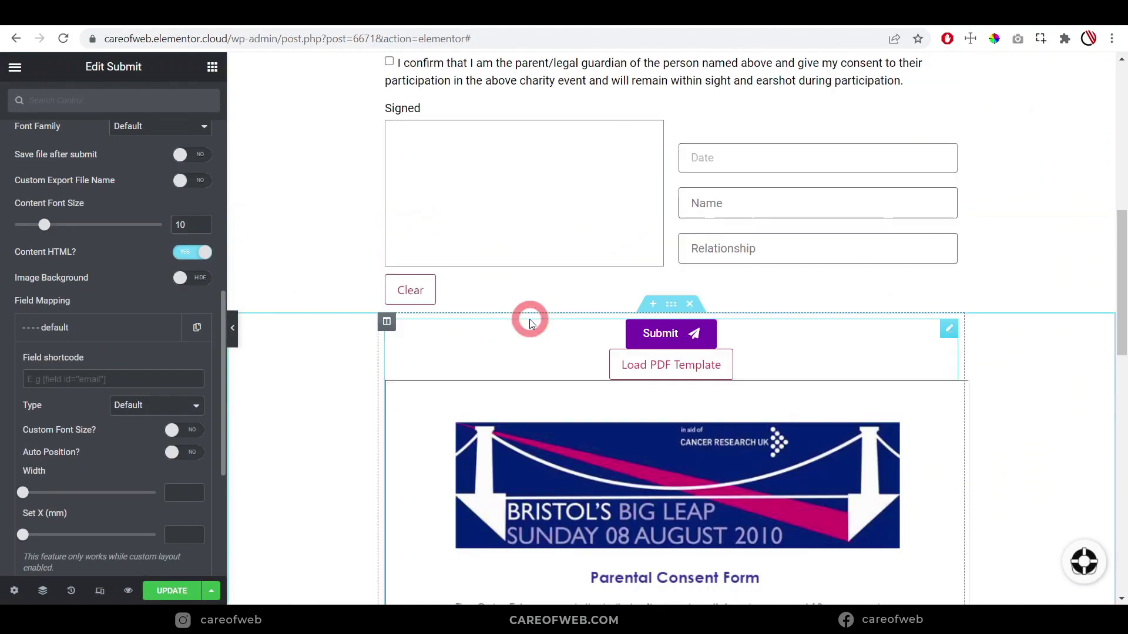
{"action": "scroll", "coordinate": [530, 319], "scroll_direction": "up", "scroll_amount": 7}
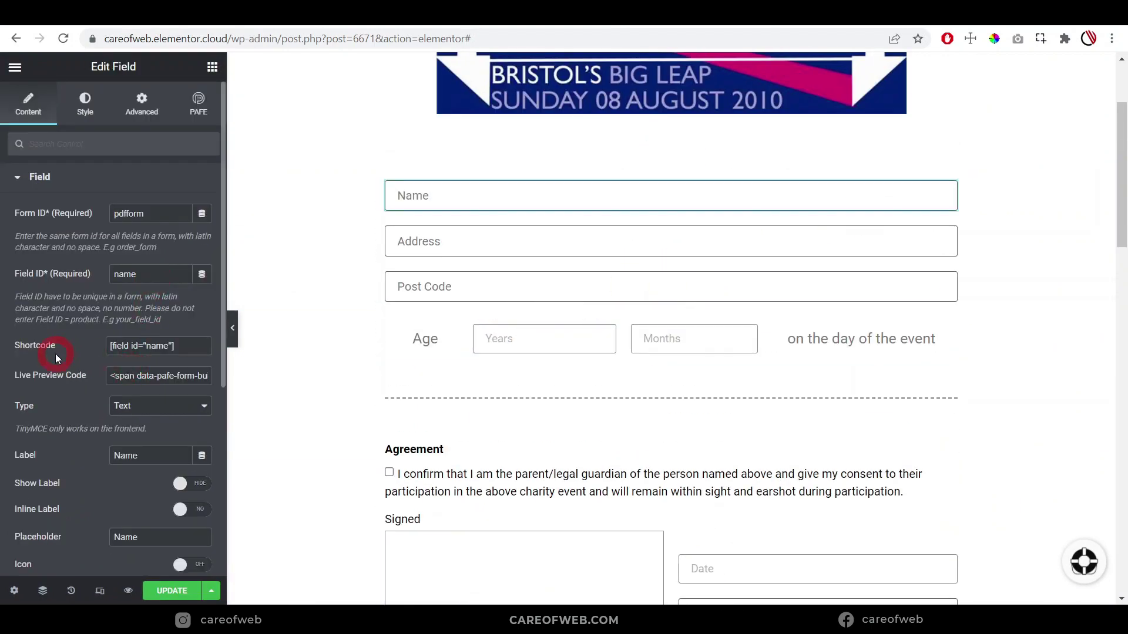
Put the [field id="name"] shortcode into the first Field Mapping item
{"action": "left_click", "coordinate": [92, 345]}
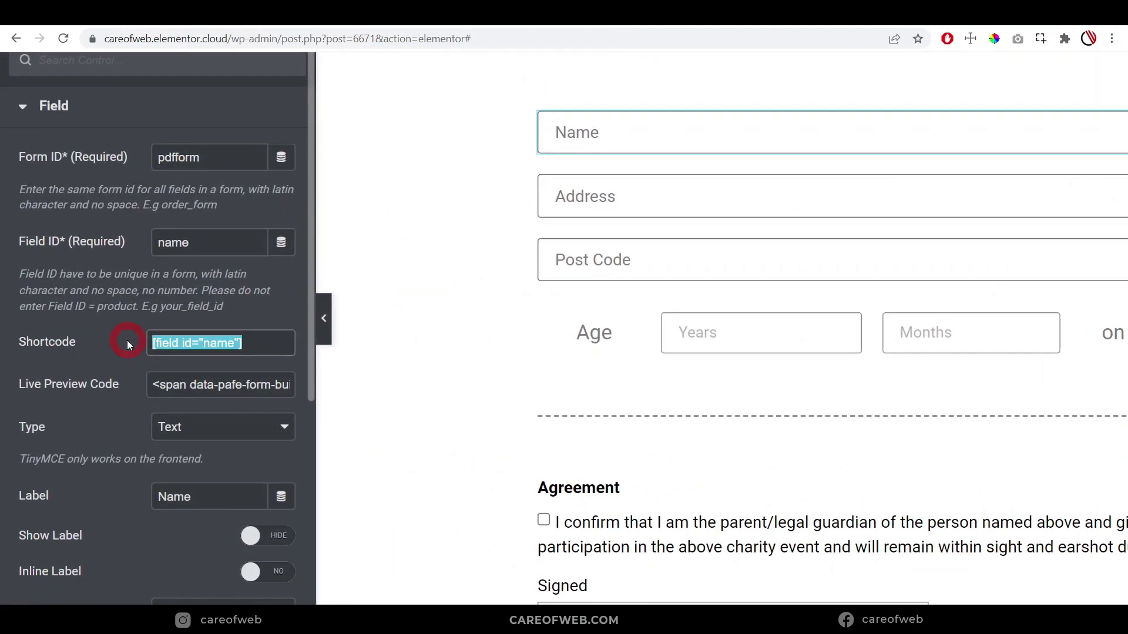
{"action": "scroll", "coordinate": [831, 353], "scroll_direction": "down", "scroll_amount": 7}
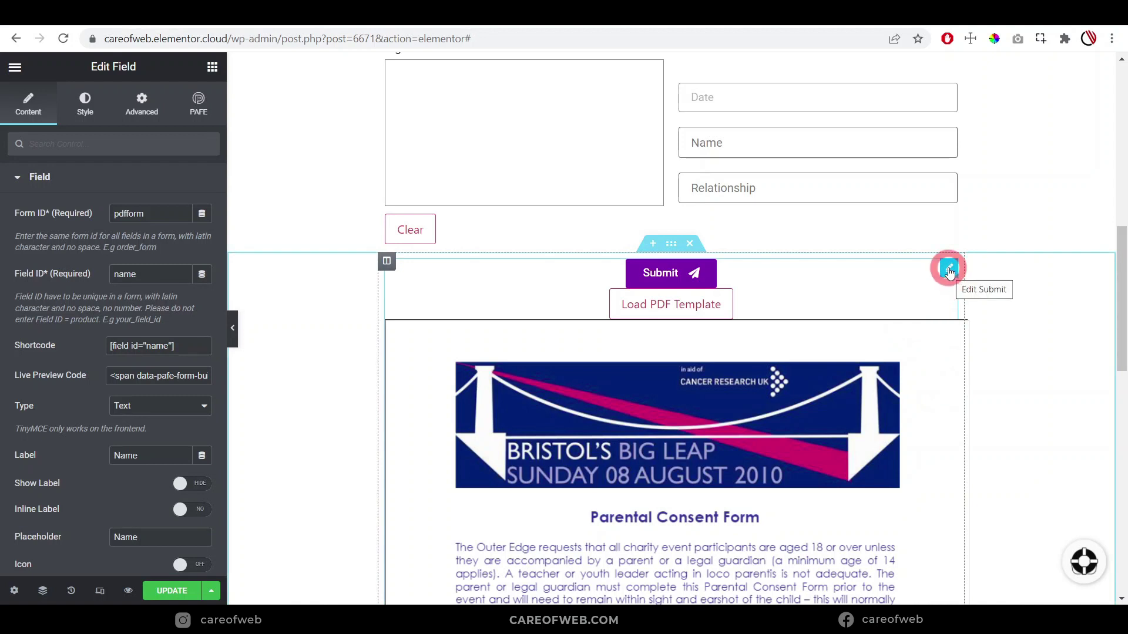
{"action": "left_click", "coordinate": [950, 270]}
{"action": "scroll", "coordinate": [88, 432], "scroll_direction": "down", "scroll_amount": 2}
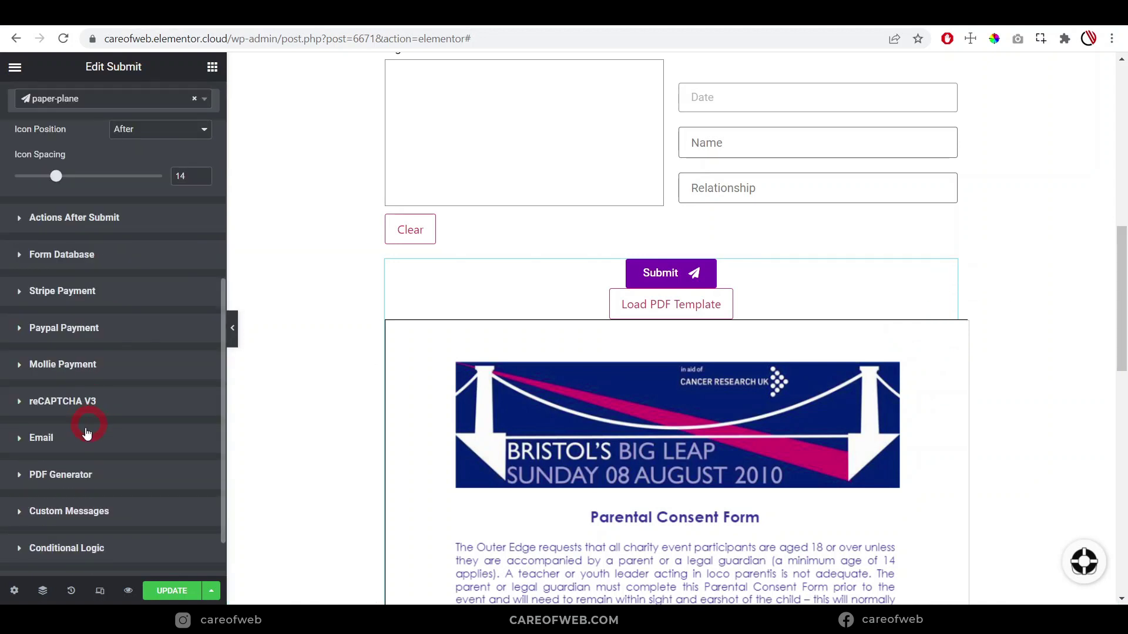
{"action": "left_click", "coordinate": [47, 477]}
{"action": "scroll", "coordinate": [68, 422], "scroll_direction": "down", "scroll_amount": 5}
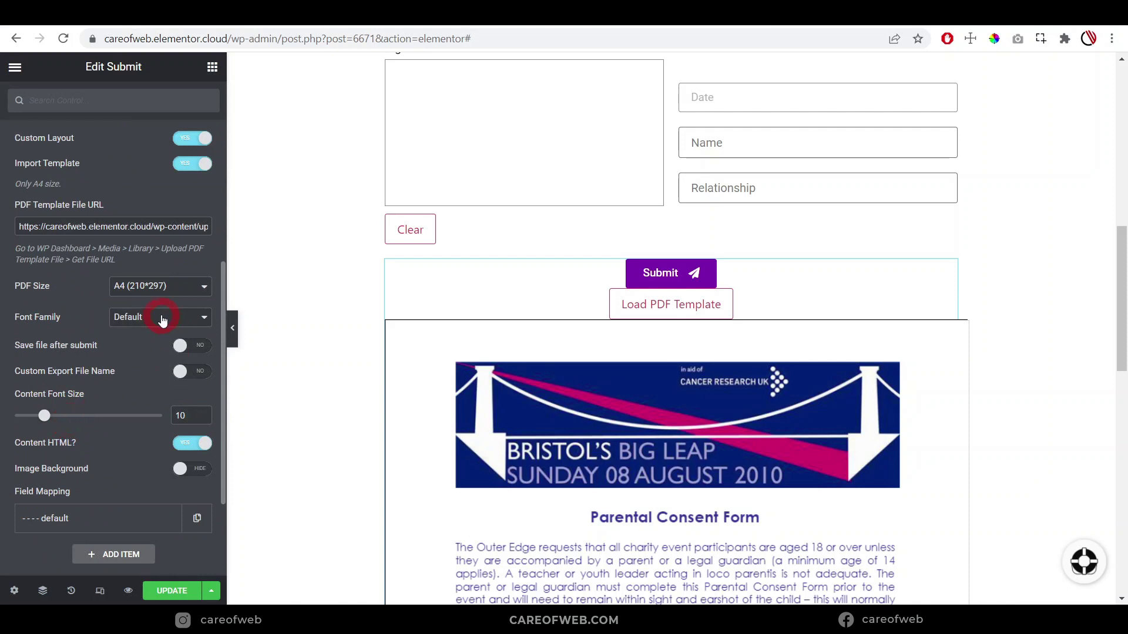
{"action": "scroll", "coordinate": [102, 423], "scroll_direction": "down", "scroll_amount": 2}
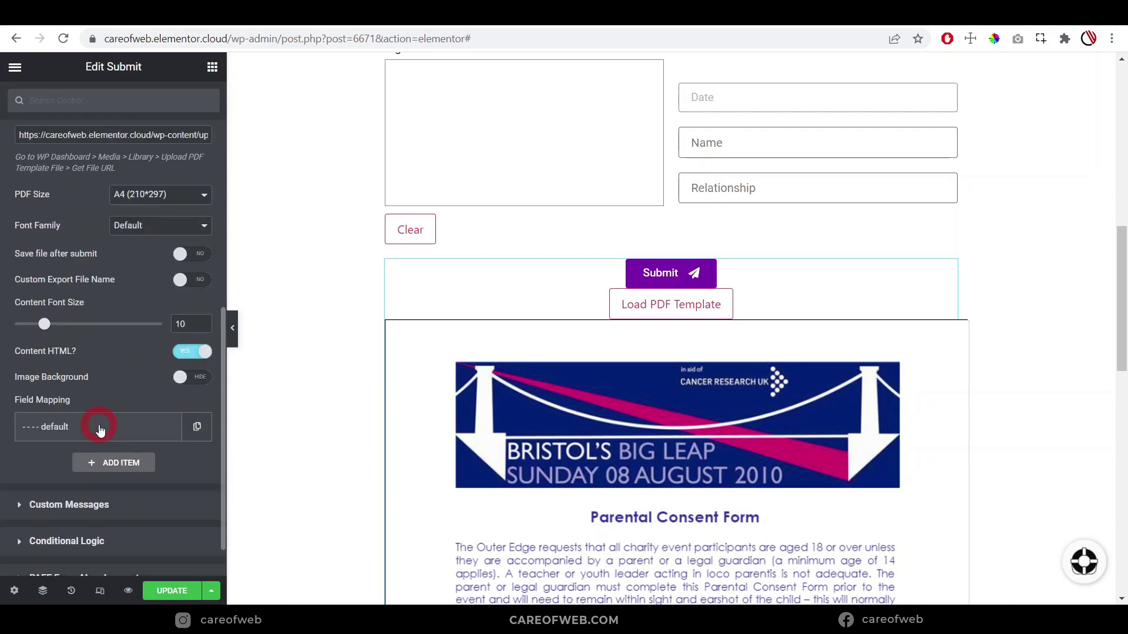
{"action": "left_click", "coordinate": [100, 428]}
{"action": "scroll", "coordinate": [98, 425], "scroll_direction": "down", "scroll_amount": 4}
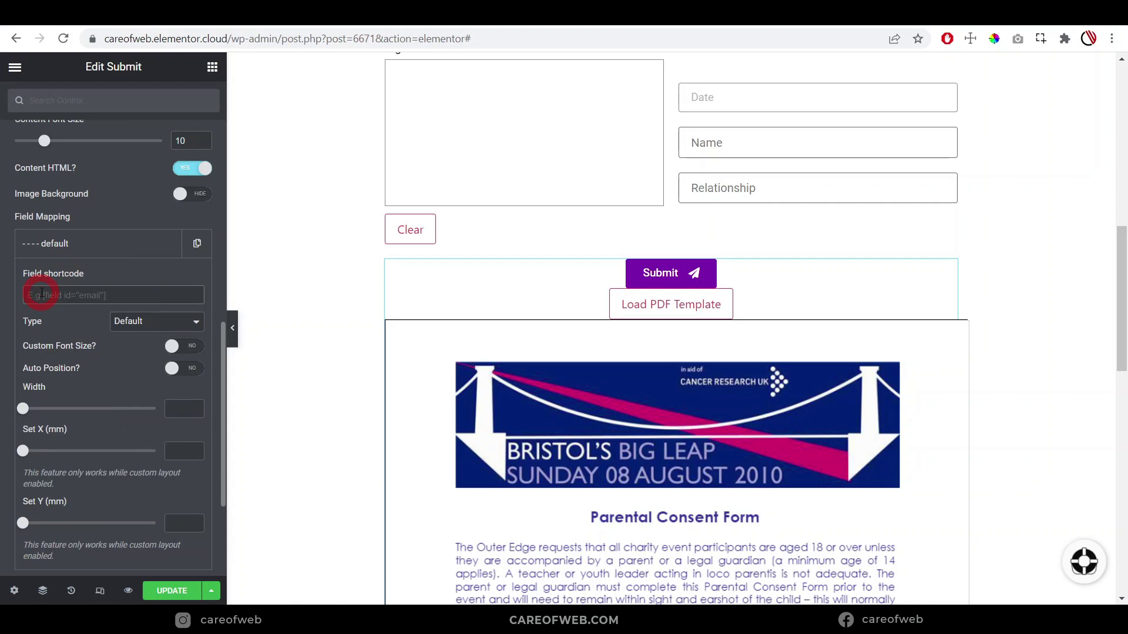
{"action": "key", "text": "ctrl+v"}
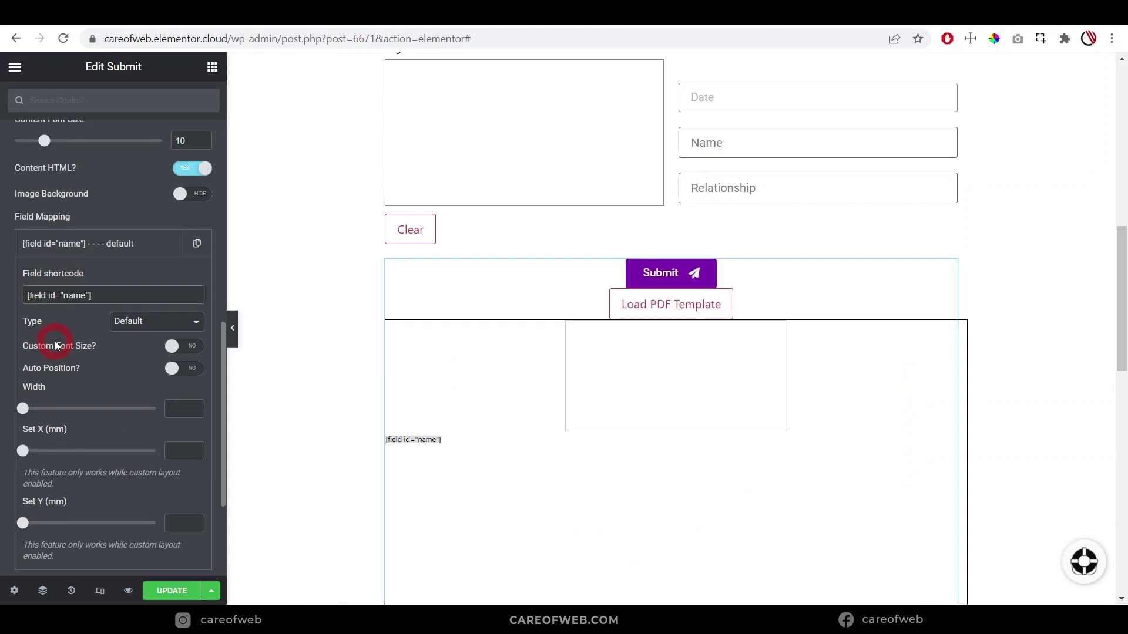
Position the name mapping on the Name line at X 19 mm, Y 51 mm
{"action": "key", "text": "ctrl+plus"}
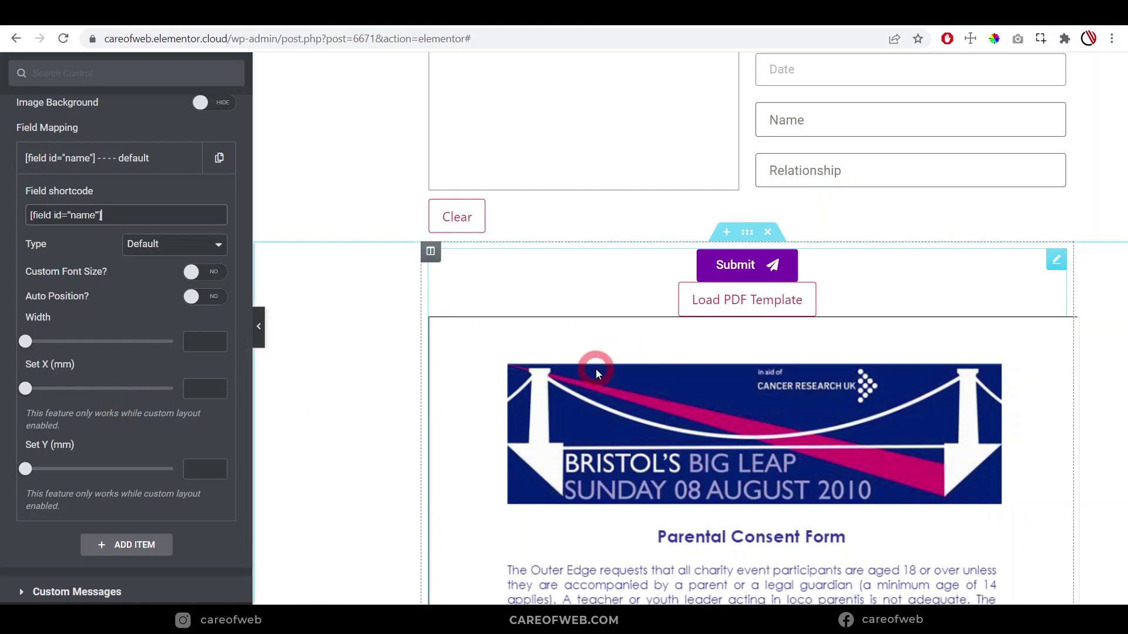
{"action": "scroll", "coordinate": [597, 372], "scroll_direction": "down", "scroll_amount": 9}
{"action": "scroll", "coordinate": [597, 372], "scroll_direction": "down", "scroll_amount": 5}
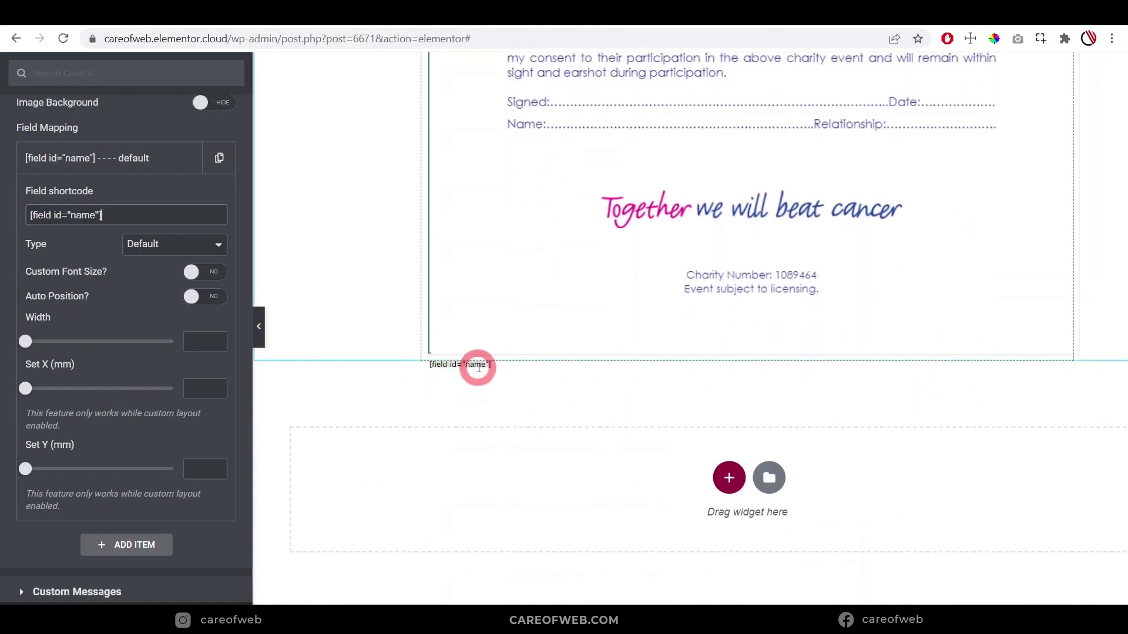
{"action": "scroll", "coordinate": [561, 340], "scroll_direction": "up", "scroll_amount": 6}
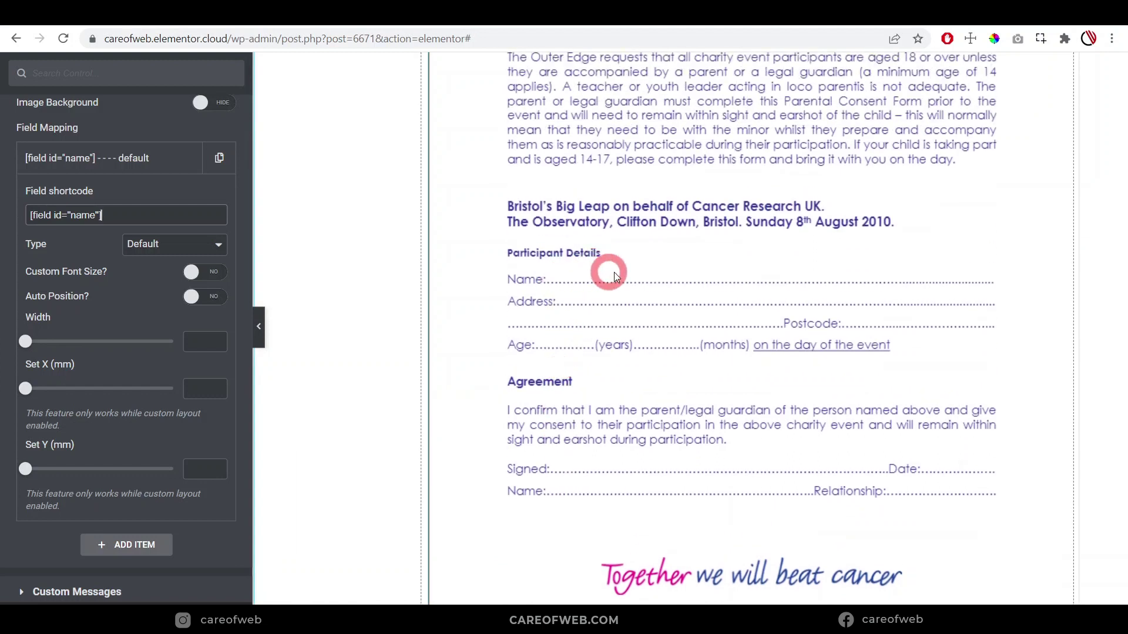
{"action": "scroll", "coordinate": [604, 297], "scroll_direction": "down", "scroll_amount": 5}
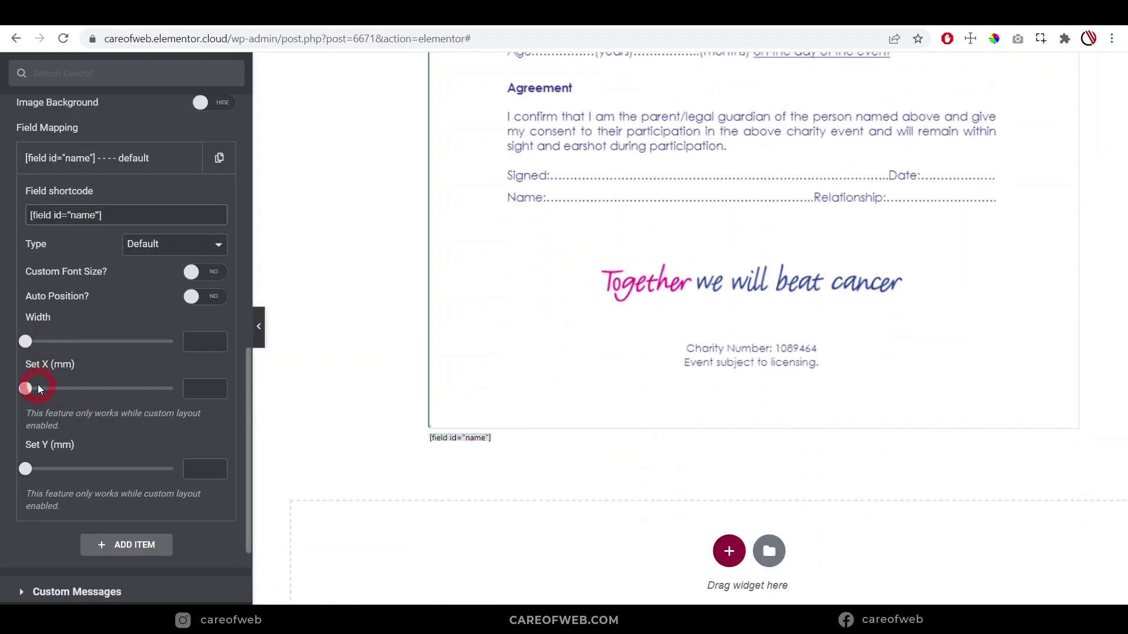
{"action": "left_click", "coordinate": [203, 382]}
{"action": "mouse_move", "coordinate": [25, 390]}
{"action": "left_mouse_down"}
{"action": "mouse_move", "coordinate": [115, 393]}
{"action": "mouse_move", "coordinate": [29, 394]}
{"action": "mouse_move", "coordinate": [66, 394]}
{"action": "mouse_move", "coordinate": [47, 393]}
{"action": "left_mouse_up"}
{"action": "left_click_drag", "start_coordinate": [35, 470], "coordinate": [103, 469]}
{"action": "scroll", "coordinate": [398, 417], "scroll_direction": "up", "scroll_amount": 6}
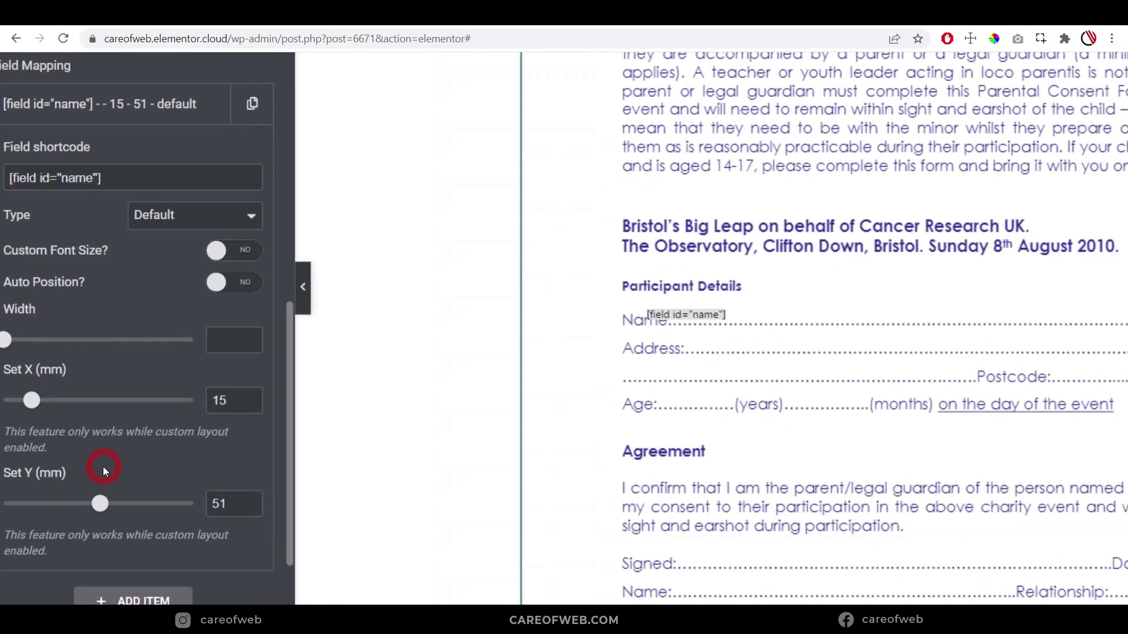
{"action": "left_click", "coordinate": [48, 390]}
{"action": "left_click_drag", "start_coordinate": [36, 404], "coordinate": [46, 405]}
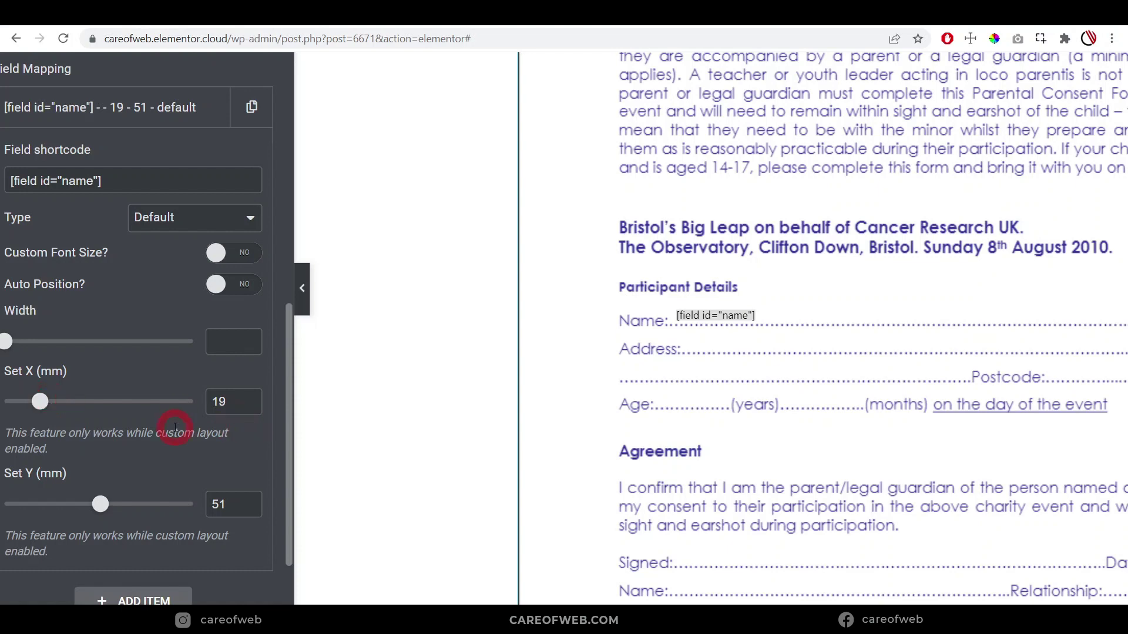
Set the name mapping's width to 69 and collapse the item
{"action": "mouse_move", "coordinate": [69, 342]}
{"action": "left_mouse_down"}
{"action": "mouse_move", "coordinate": [30, 346]}
{"action": "mouse_move", "coordinate": [71, 348]}
{"action": "left_mouse_up"}
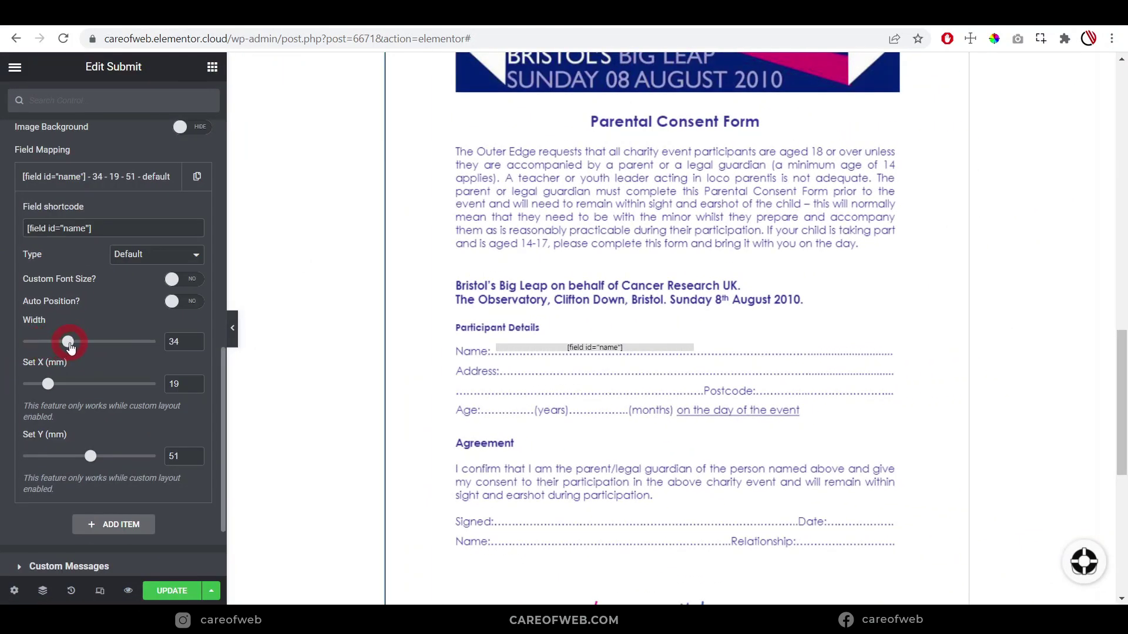
{"action": "key", "text": "ctrl+p"}
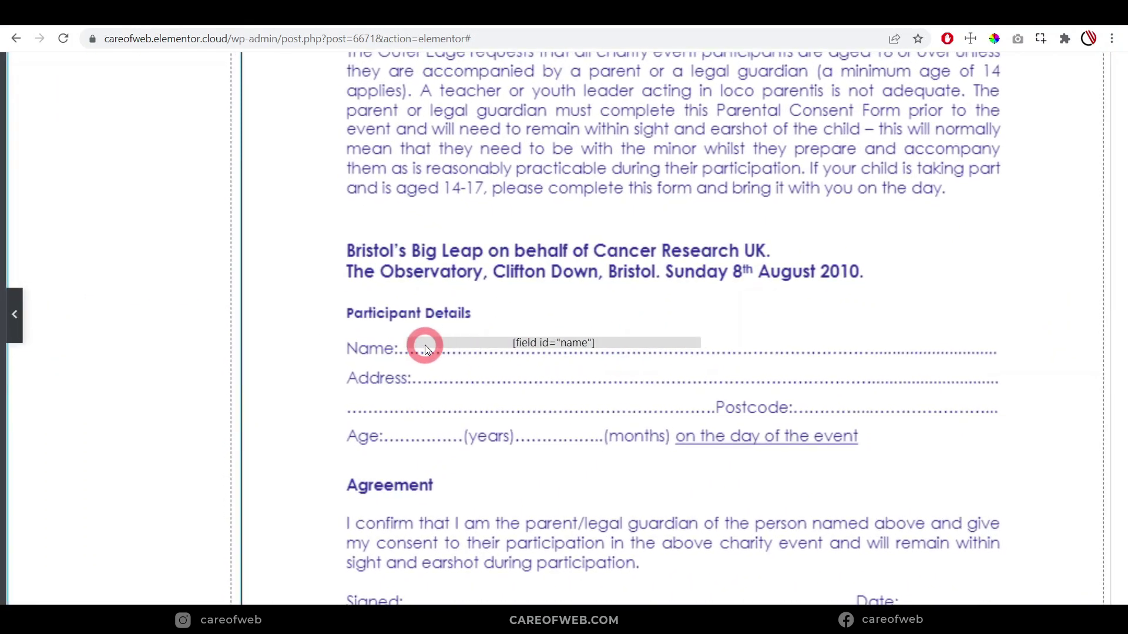
{"action": "scroll", "coordinate": [707, 343], "scroll_direction": "up", "scroll_amount": 3}
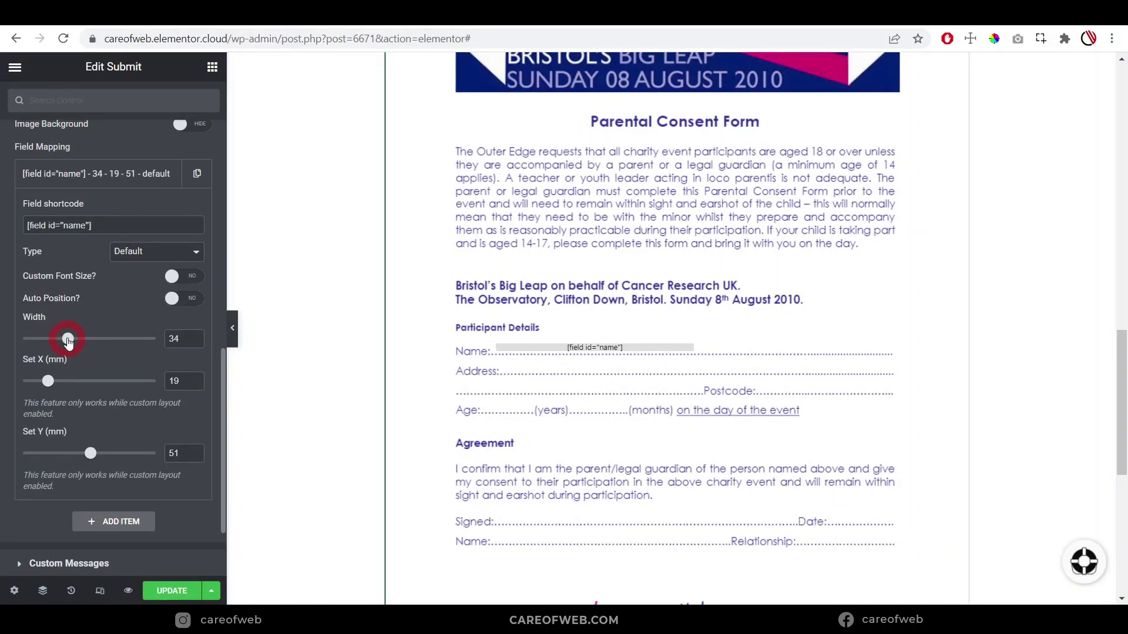
{"action": "left_click_drag", "start_coordinate": [69, 343], "coordinate": [116, 344]}
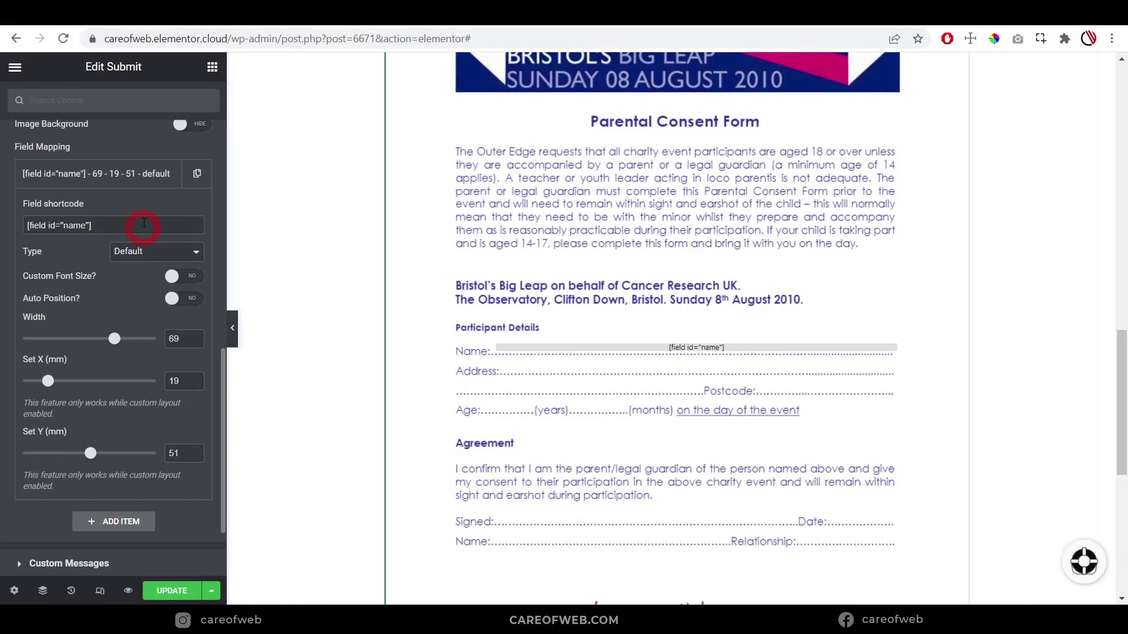
{"action": "left_click", "coordinate": [151, 174]}
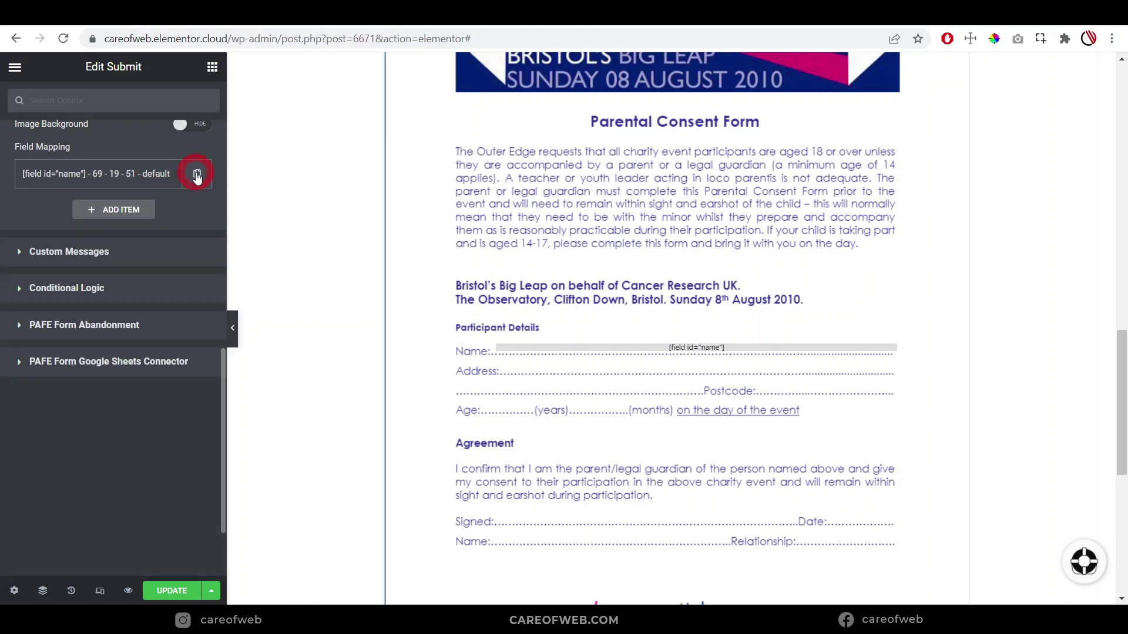
Duplicate the name field mapping item
{"action": "left_click", "coordinate": [196, 174]}
{"action": "left_click", "coordinate": [104, 415]}
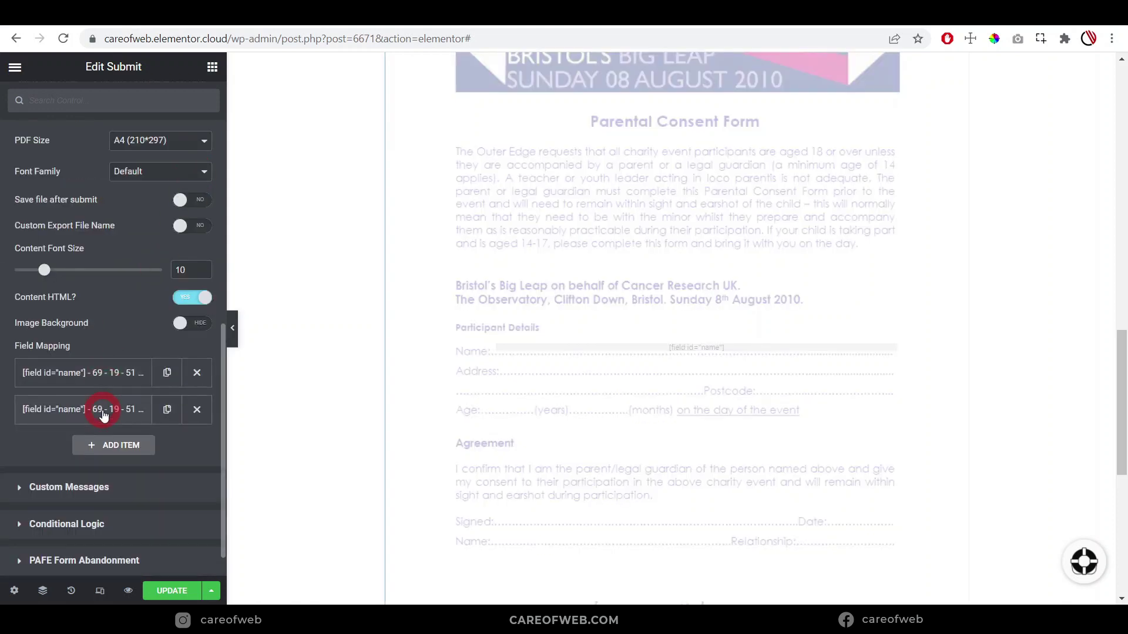
{"action": "left_click", "coordinate": [83, 461]}
{"action": "left_click", "coordinate": [657, 410]}
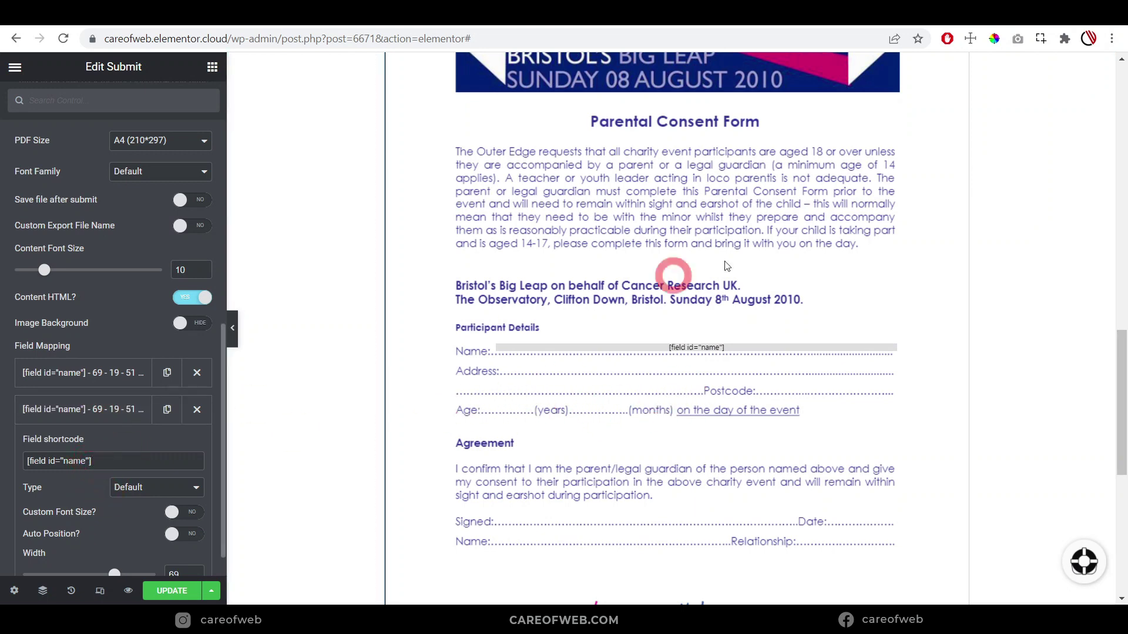
Replace the copy's shortcode with the Address field's [field id="address"] shortcode
{"action": "scroll", "coordinate": [727, 266], "scroll_direction": "up", "scroll_amount": 15}
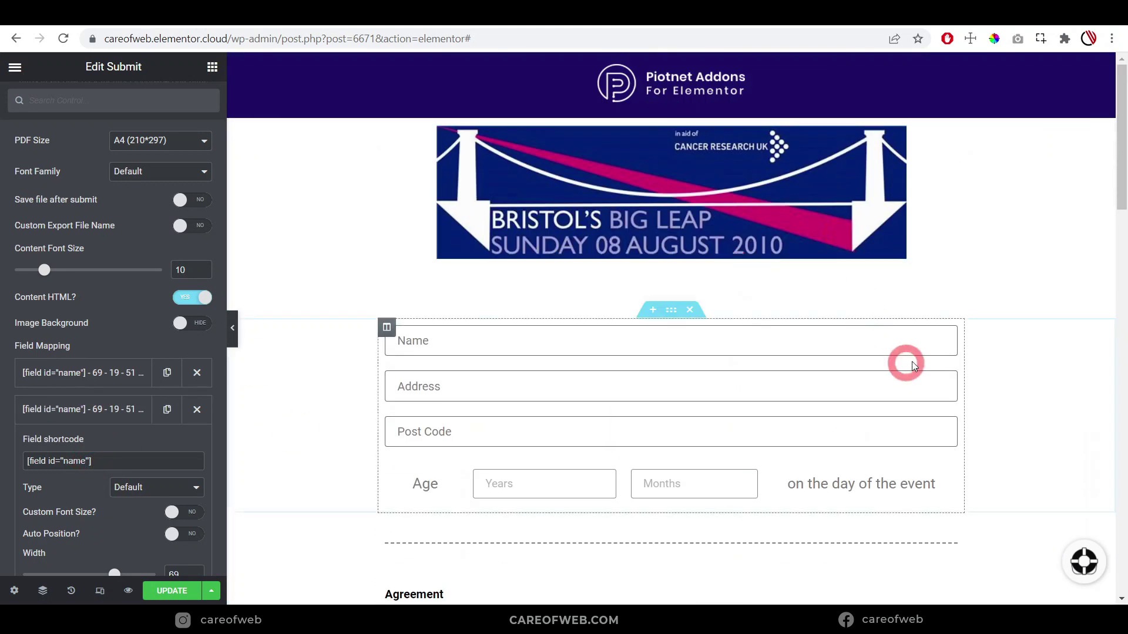
{"action": "left_click", "coordinate": [953, 383]}
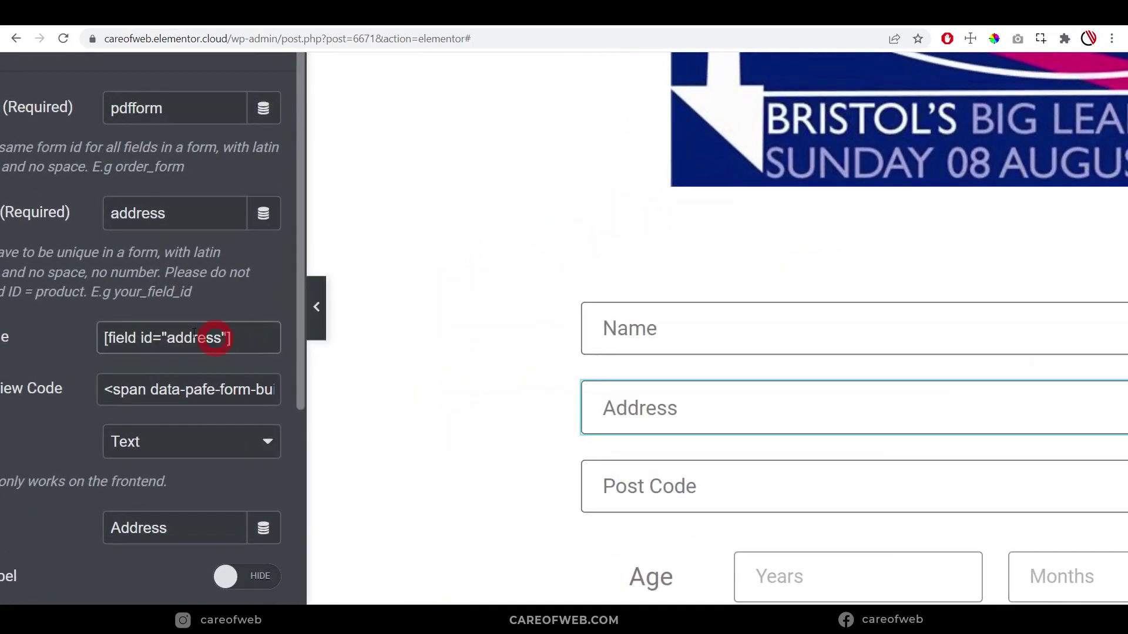
{"action": "left_click_drag", "start_coordinate": [163, 344], "coordinate": [102, 343]}
{"action": "key", "text": "ctrl+c"}
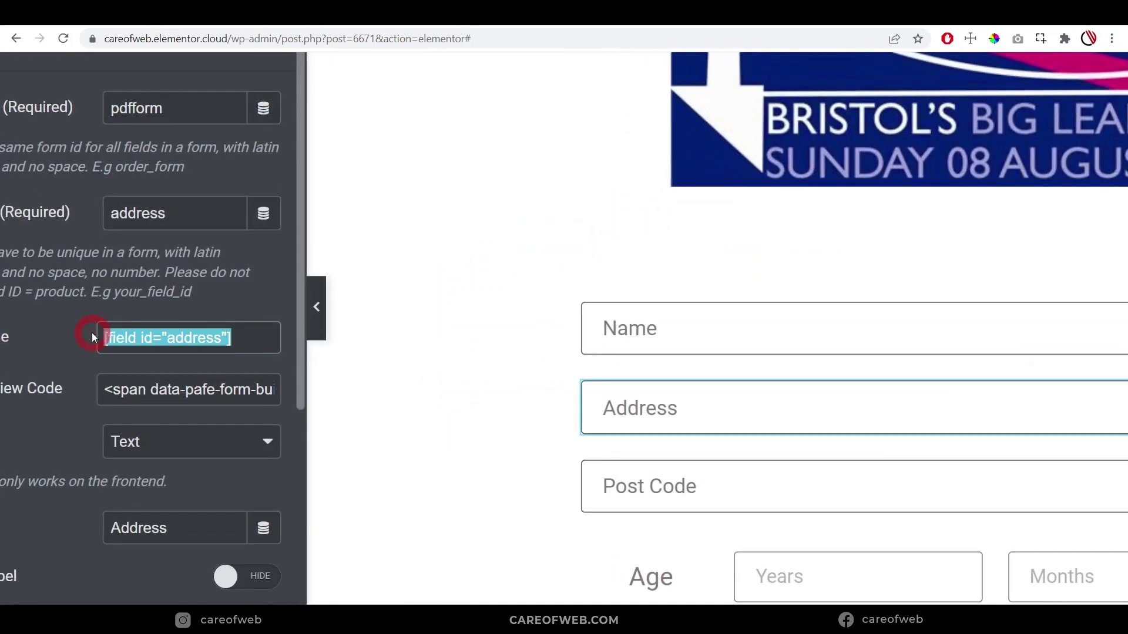
{"action": "scroll", "coordinate": [936, 431], "scroll_direction": "down", "scroll_amount": 10}
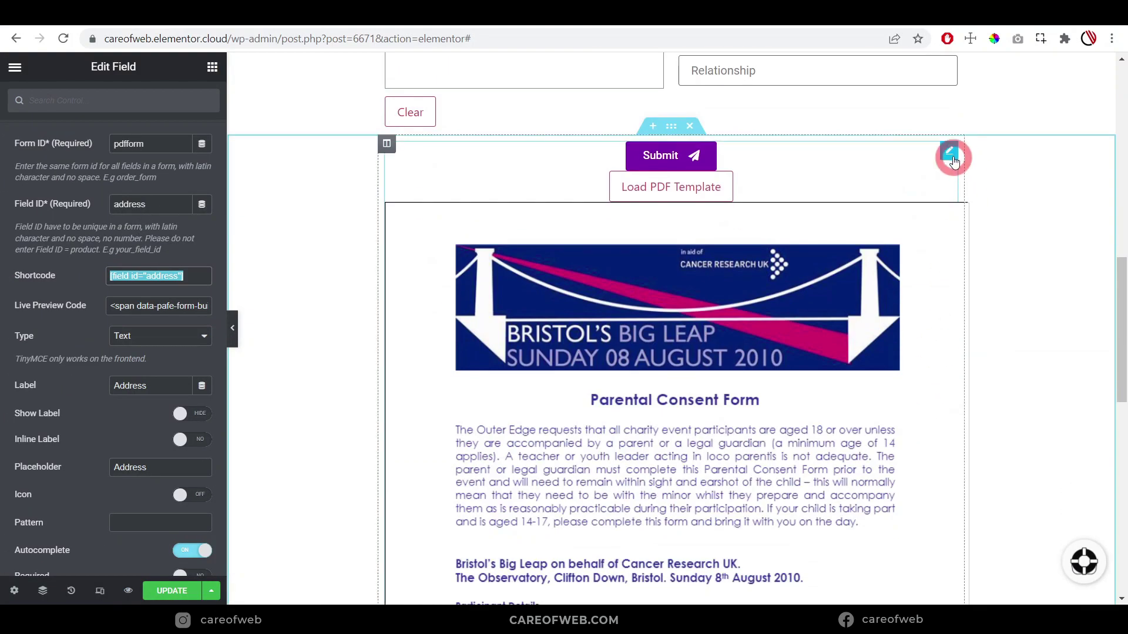
{"action": "left_click", "coordinate": [952, 152]}
{"action": "scroll", "coordinate": [45, 399], "scroll_direction": "down", "scroll_amount": 10}
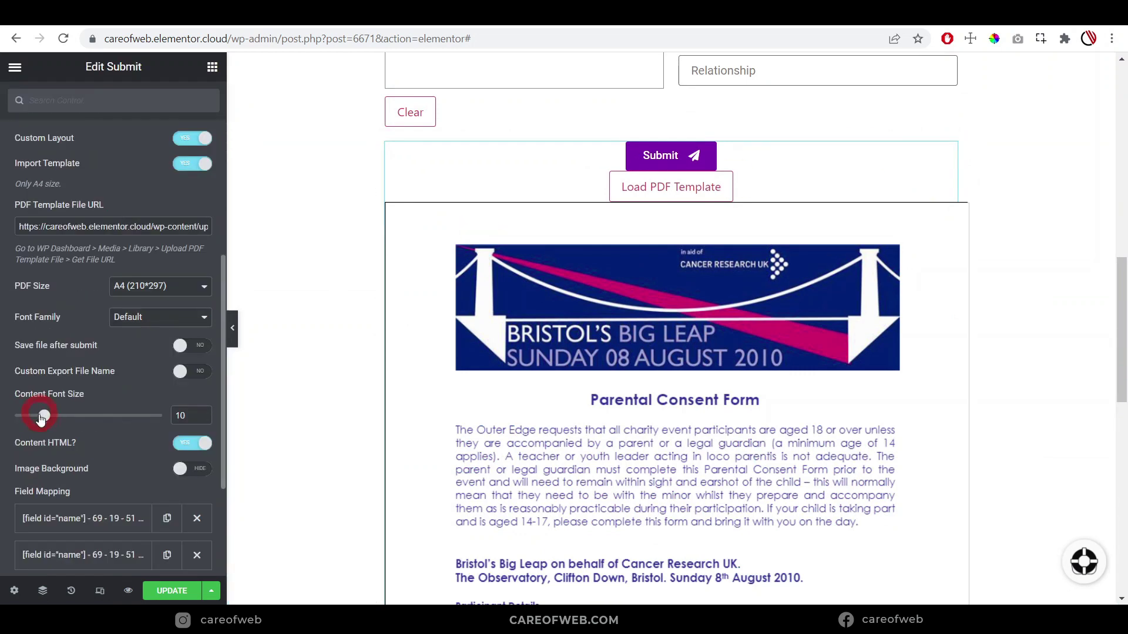
{"action": "left_click", "coordinate": [70, 372]}
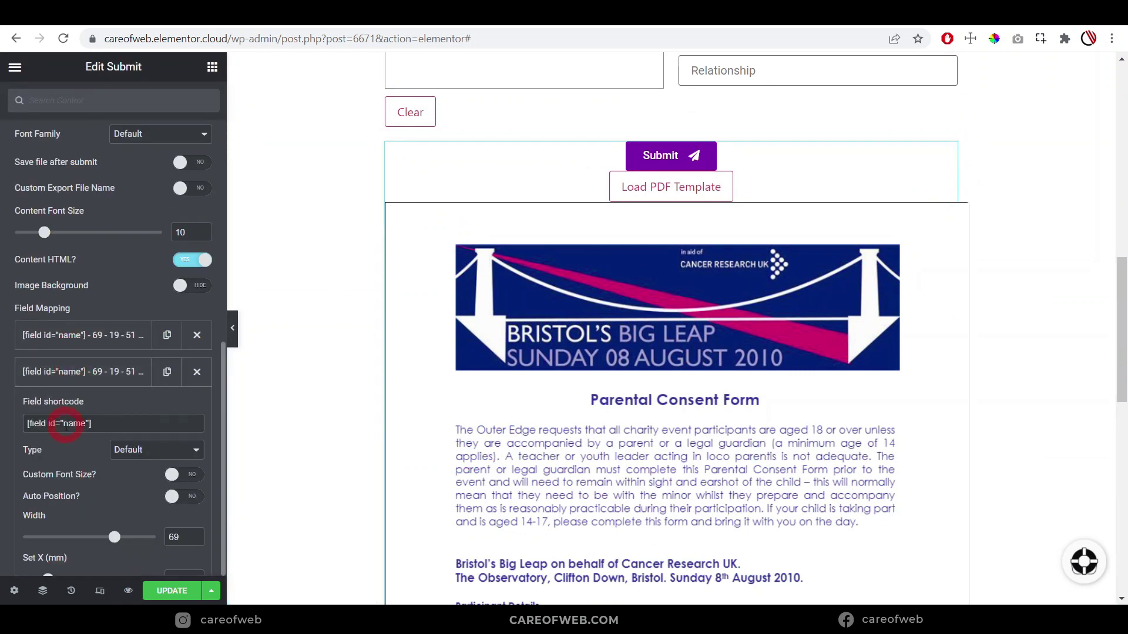
{"action": "scroll", "coordinate": [65, 431], "scroll_direction": "down", "scroll_amount": 3}
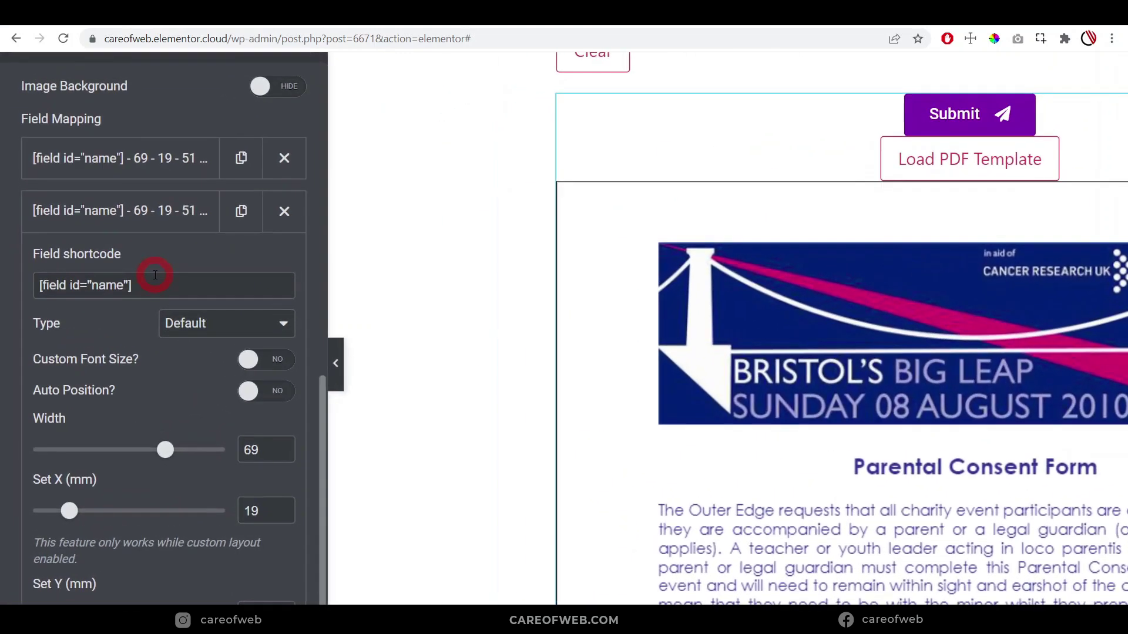
{"action": "left_click_drag", "start_coordinate": [100, 240], "coordinate": [15, 246]}
{"action": "key", "text": "ctrl+v"}
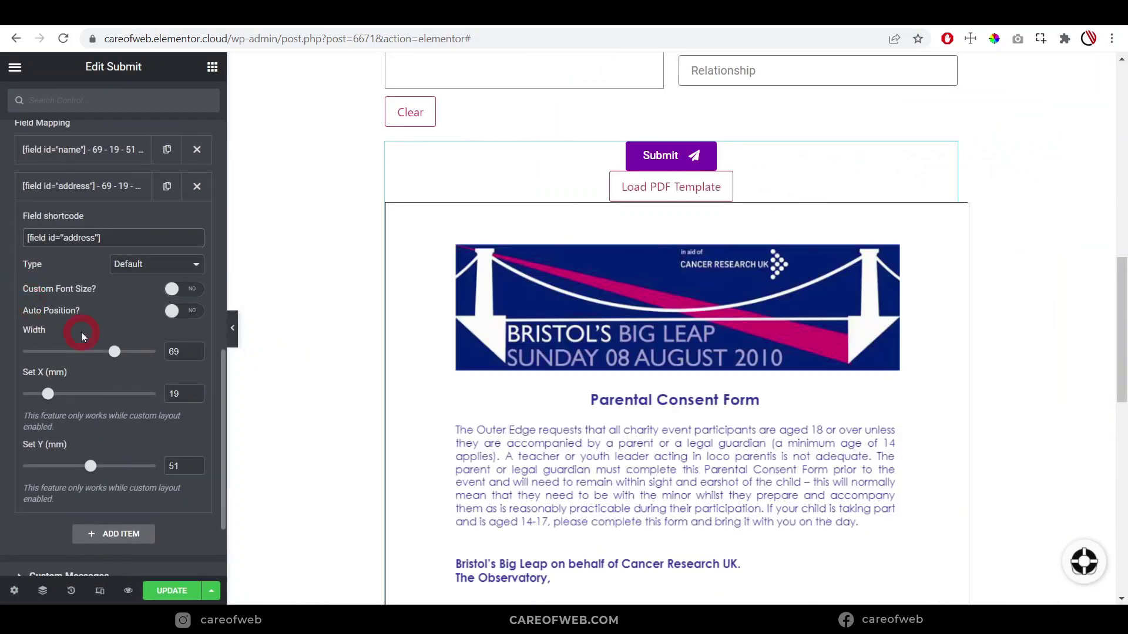
Set the address mapping's Y position to 53.5 mm on the Address line
{"action": "scroll", "coordinate": [589, 420], "scroll_direction": "down", "scroll_amount": 4}
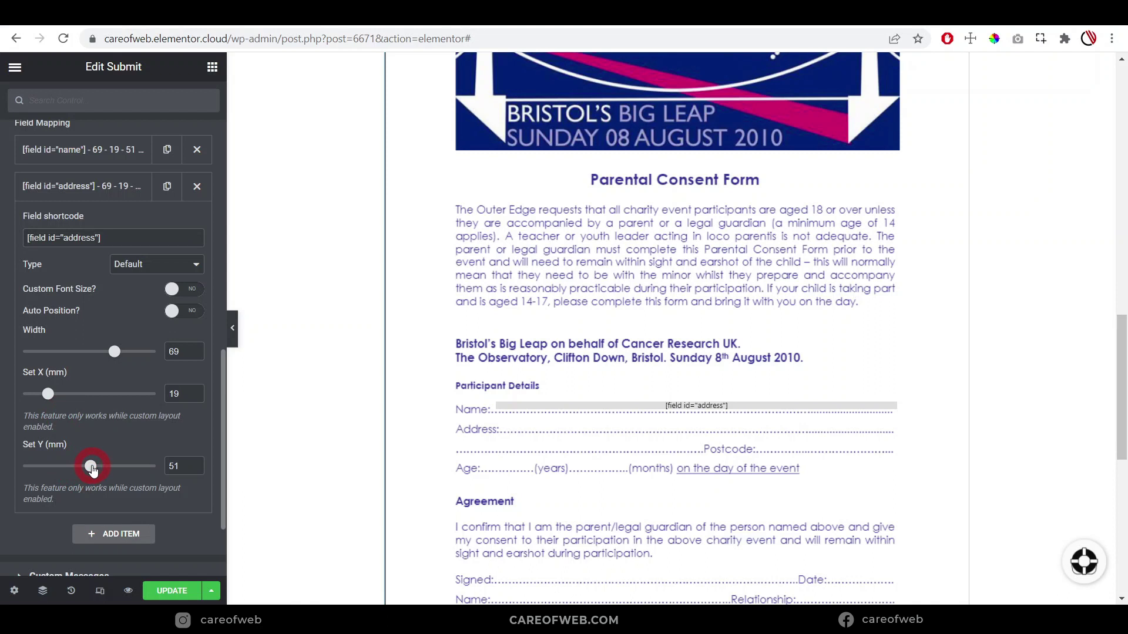
{"action": "left_click_drag", "start_coordinate": [92, 469], "coordinate": [97, 470]}
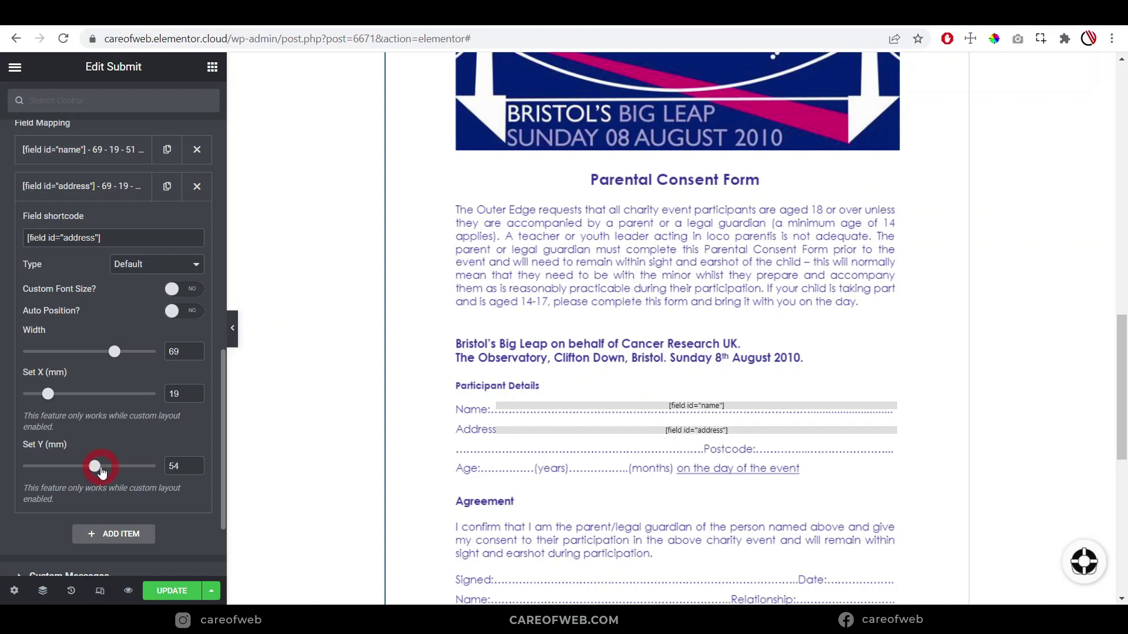
{"action": "left_click", "coordinate": [66, 477]}
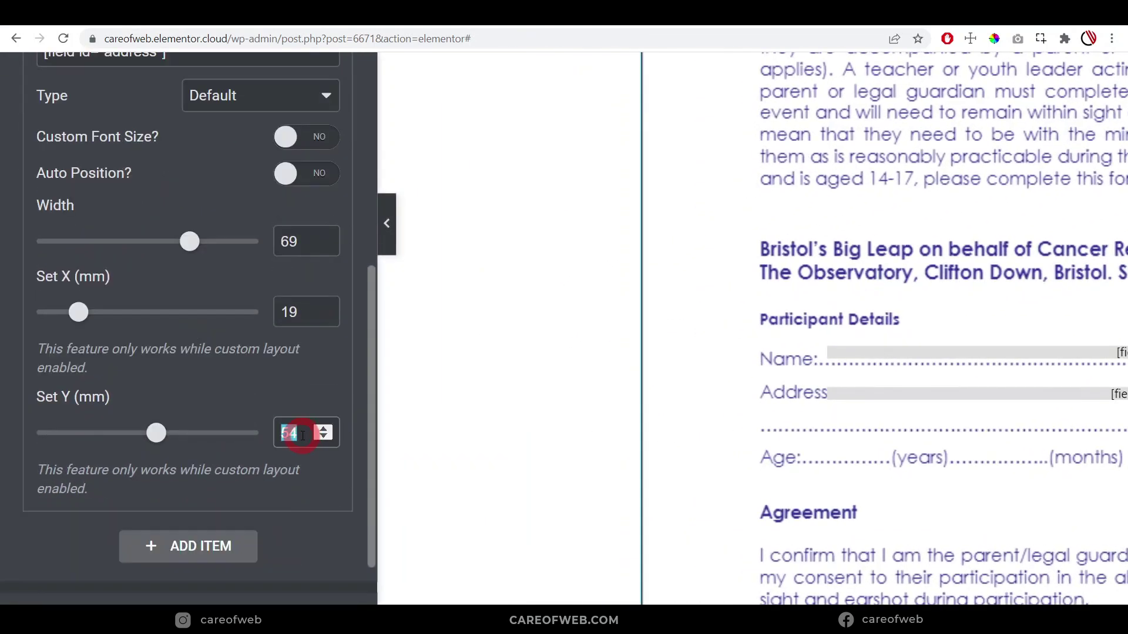
{"action": "type", "text": "53.5"}
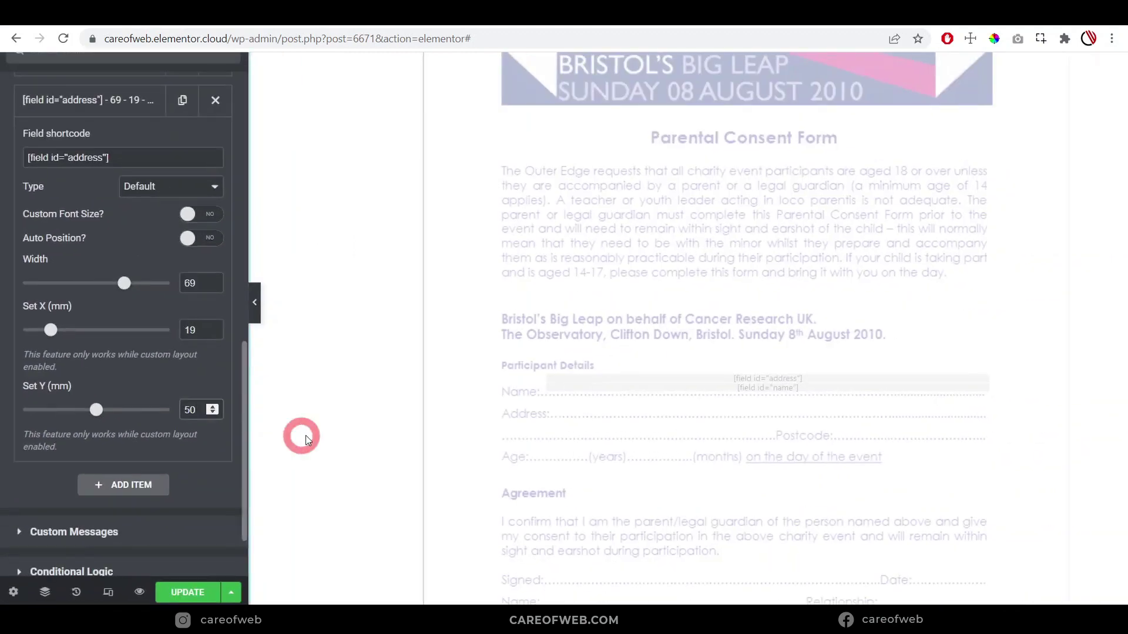
{"action": "scroll", "coordinate": [618, 395], "scroll_direction": "down", "scroll_amount": 3}
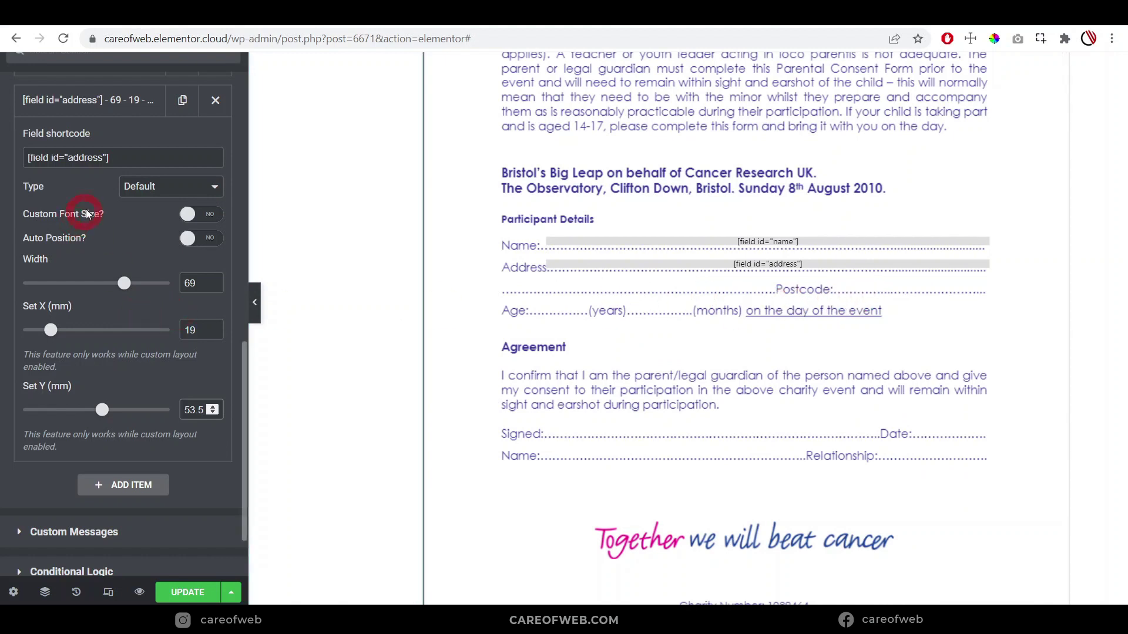
{"action": "scroll", "coordinate": [87, 209], "scroll_direction": "up", "scroll_amount": 3}
Duplicate the address mapping and select the Post Code field's shortcode
{"action": "left_click", "coordinate": [109, 287]}
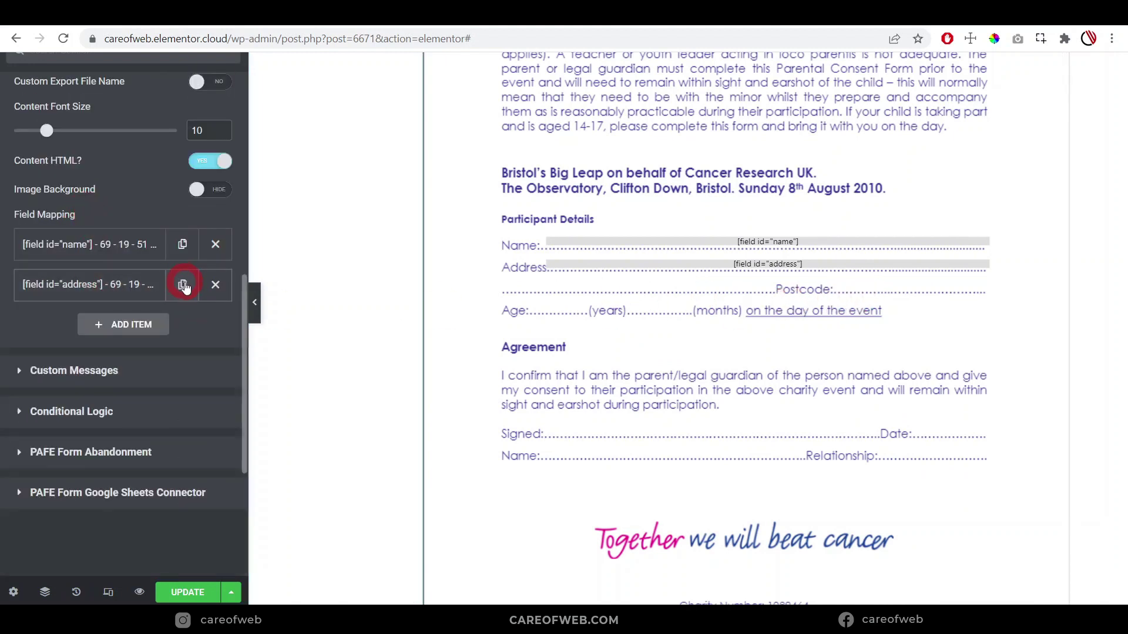
{"action": "left_click", "coordinate": [181, 285]}
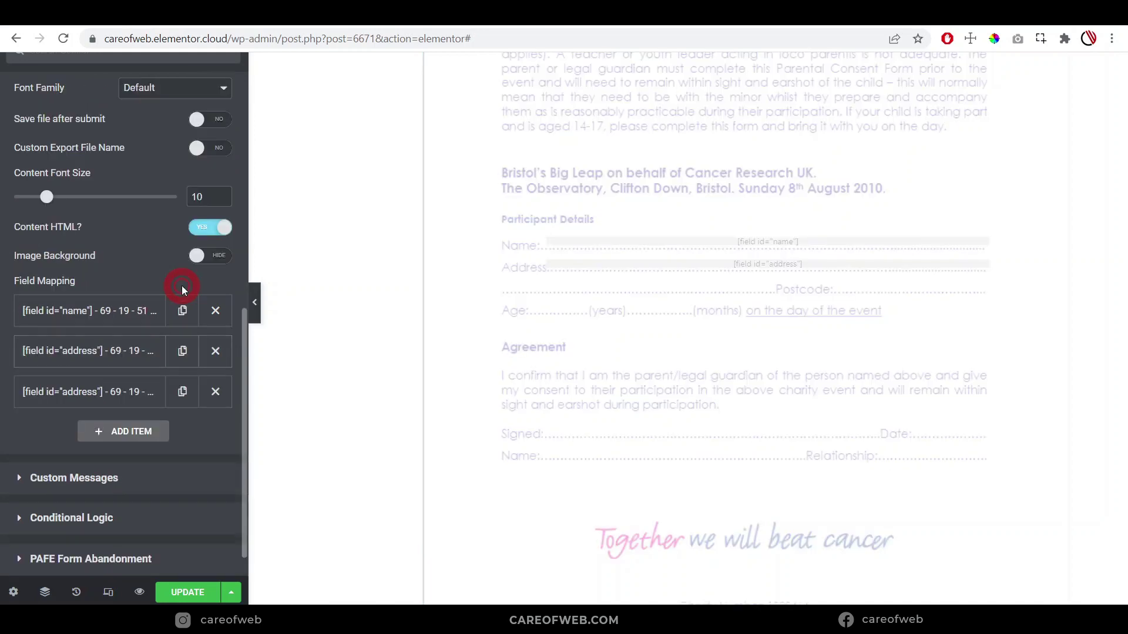
{"action": "left_click", "coordinate": [613, 323]}
{"action": "scroll", "coordinate": [837, 290], "scroll_direction": "up", "scroll_amount": 12}
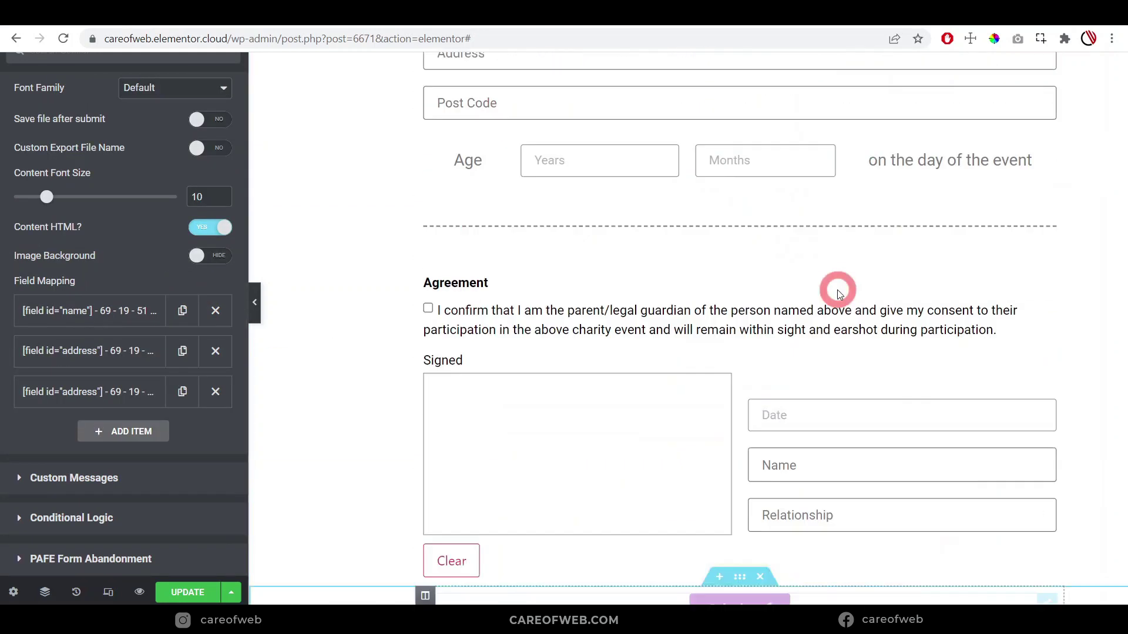
{"action": "left_click", "coordinate": [1047, 383]}
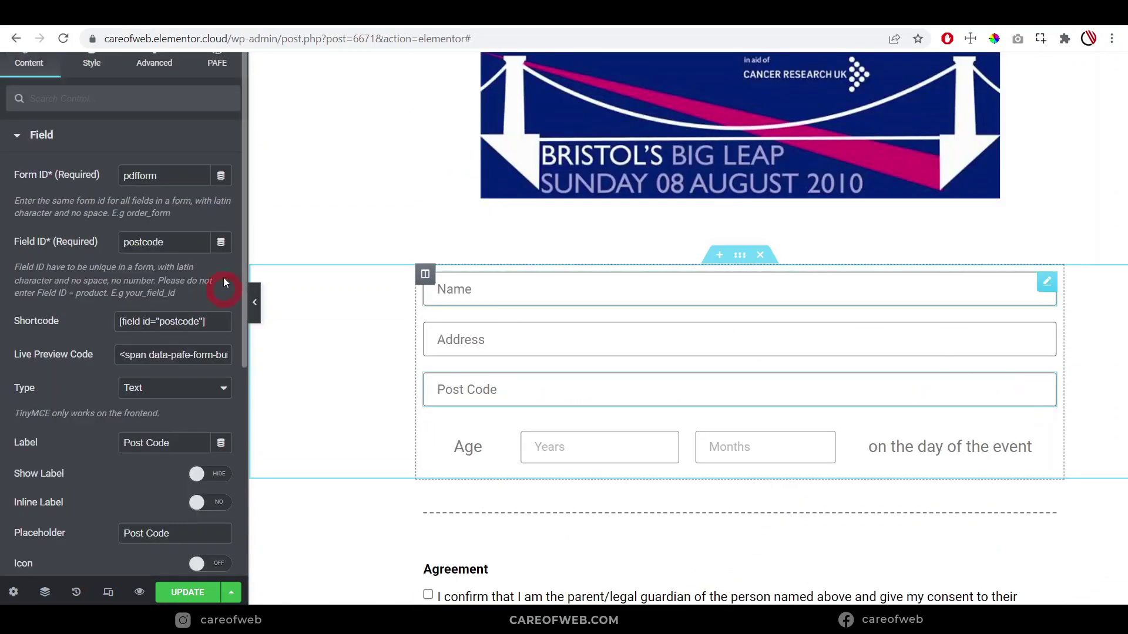
{"action": "left_click_drag", "start_coordinate": [222, 319], "coordinate": [83, 319]}
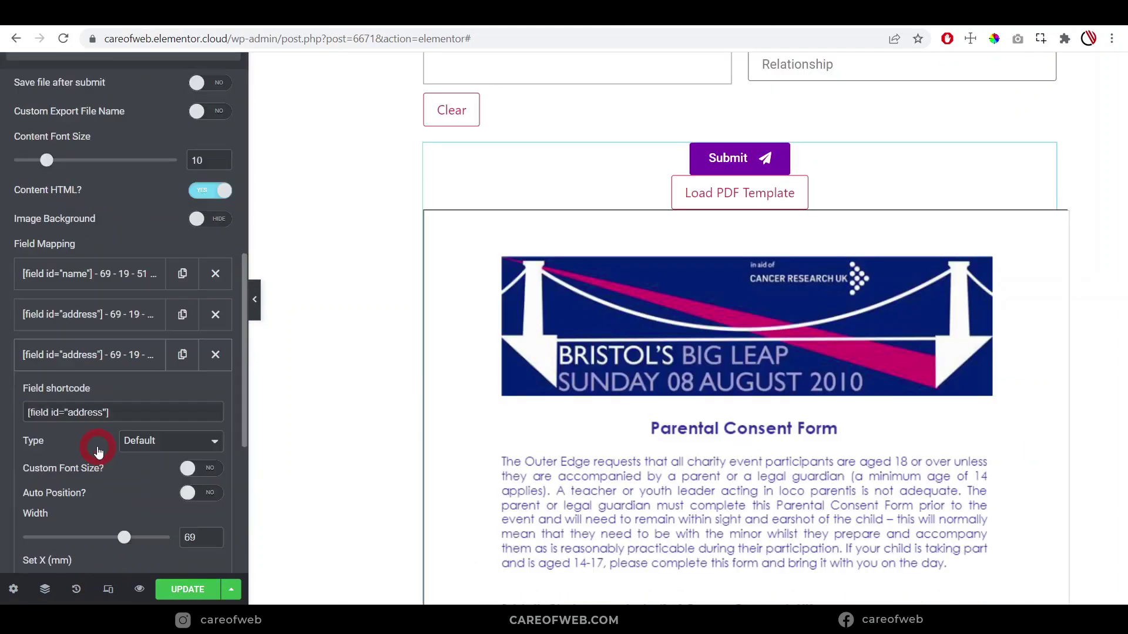
Place the postcode mapping on the Postcode line with width 26, X 64, Y 56
{"action": "scroll", "coordinate": [135, 322], "scroll_direction": "down", "scroll_amount": 2}
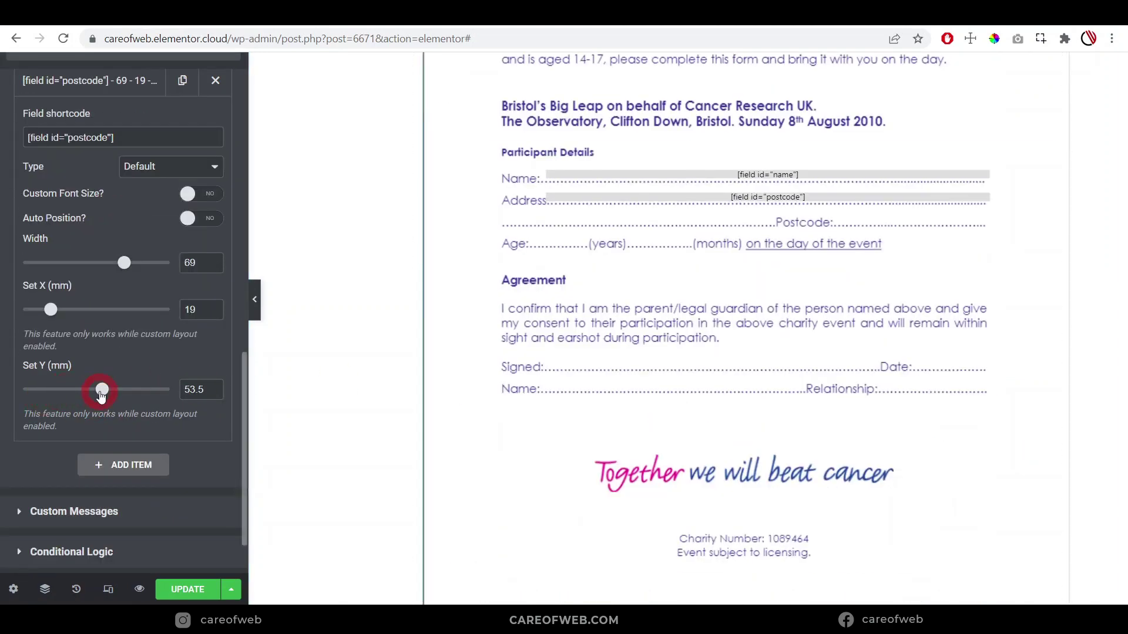
{"action": "left_click_drag", "start_coordinate": [101, 396], "coordinate": [103, 395]}
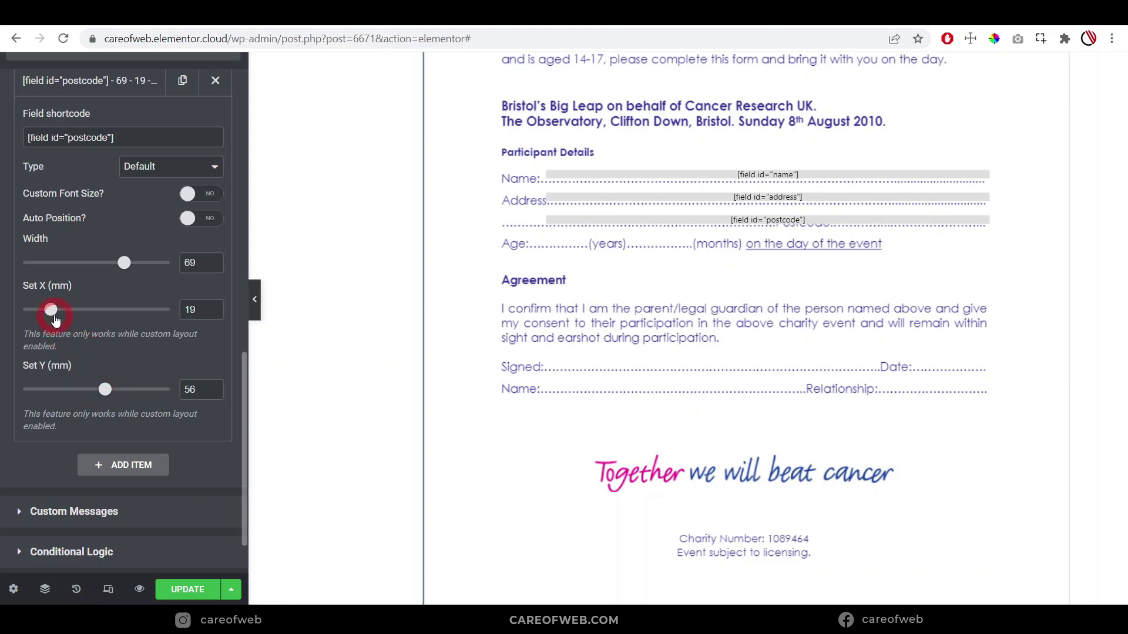
{"action": "left_click_drag", "start_coordinate": [53, 316], "coordinate": [69, 316]}
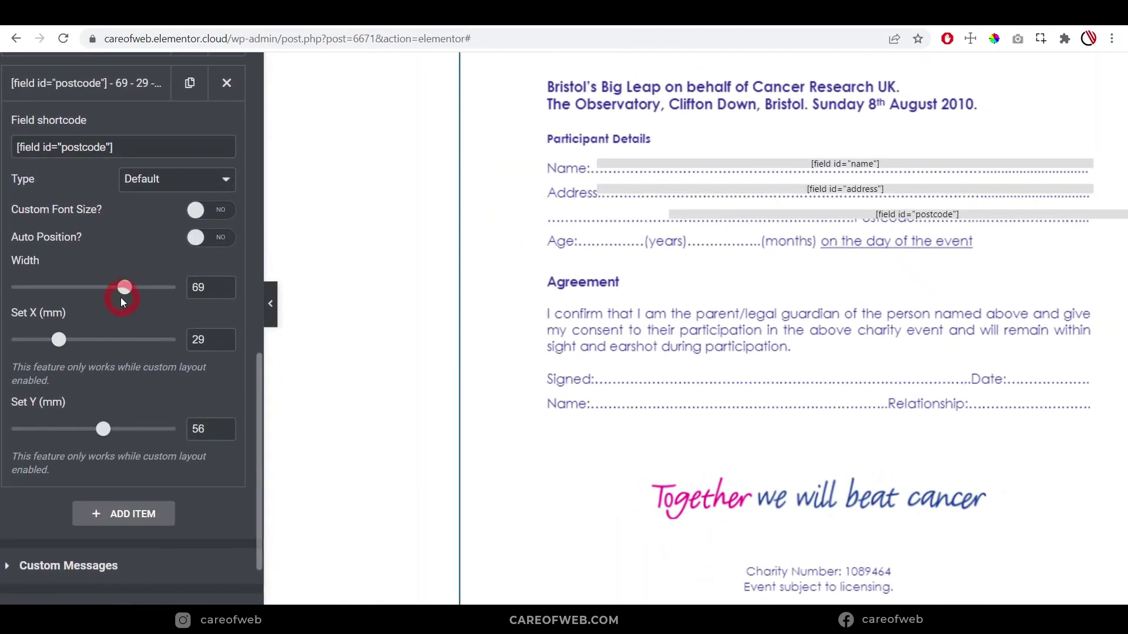
{"action": "left_click_drag", "start_coordinate": [125, 295], "coordinate": [117, 295]}
{"action": "left_click_drag", "start_coordinate": [101, 296], "coordinate": [56, 296]}
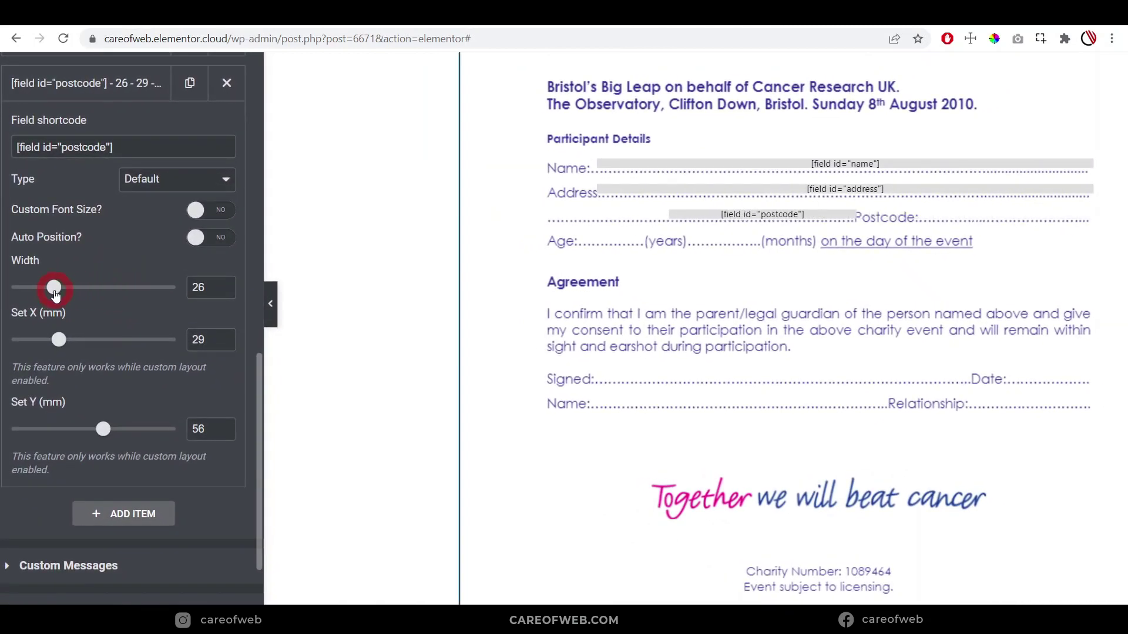
{"action": "left_click_drag", "start_coordinate": [58, 339], "coordinate": [117, 345]}
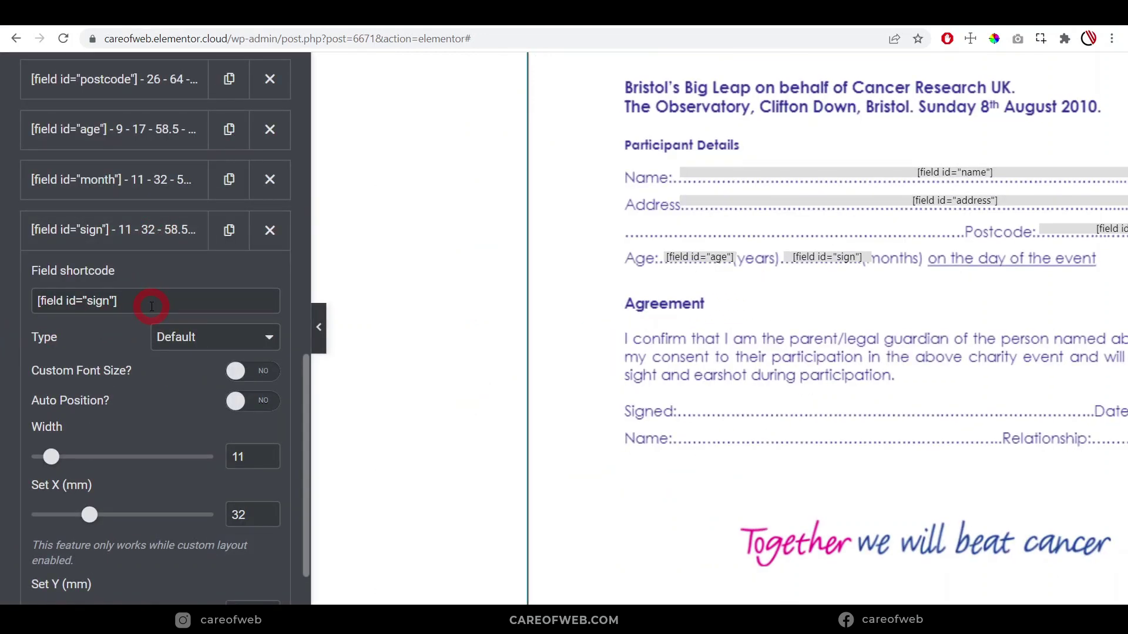
Set the signature mapping's value Type to Image
{"action": "scroll", "coordinate": [152, 307], "scroll_direction": "down", "scroll_amount": 2}
{"action": "left_click", "coordinate": [237, 254]}
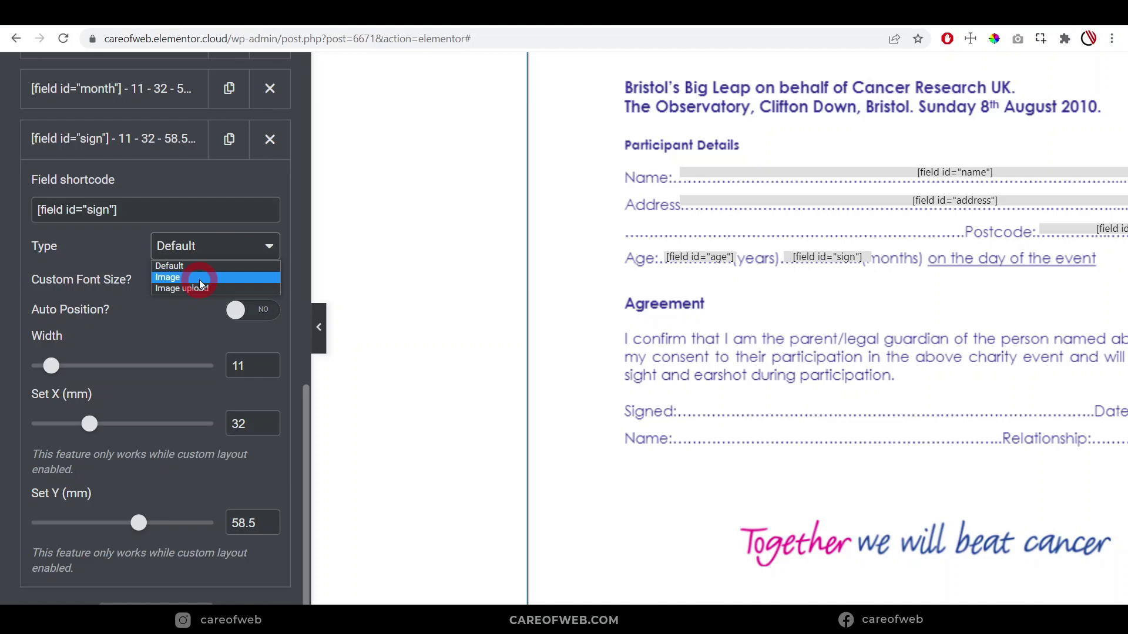
{"action": "left_click", "coordinate": [182, 246]}
{"action": "left_click", "coordinate": [186, 245]}
{"action": "left_click", "coordinate": [182, 276]}
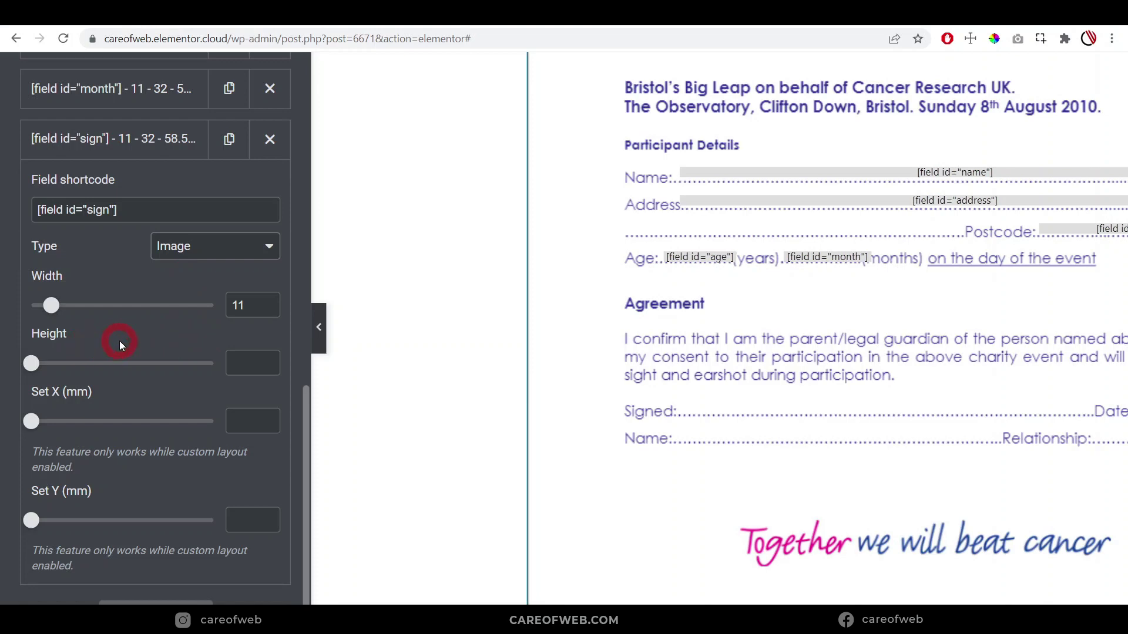
Position the signature image at X 20 and Y 70, then update the page
{"action": "key", "text": "ctrl+minus"}
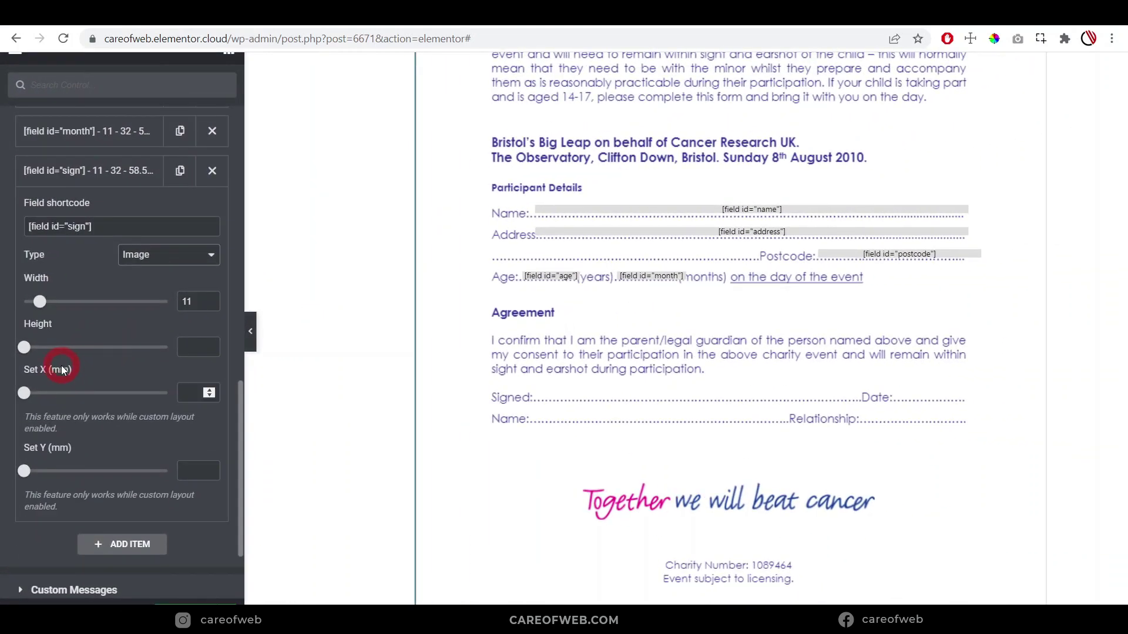
{"action": "left_click_drag", "start_coordinate": [24, 392], "coordinate": [33, 397]}
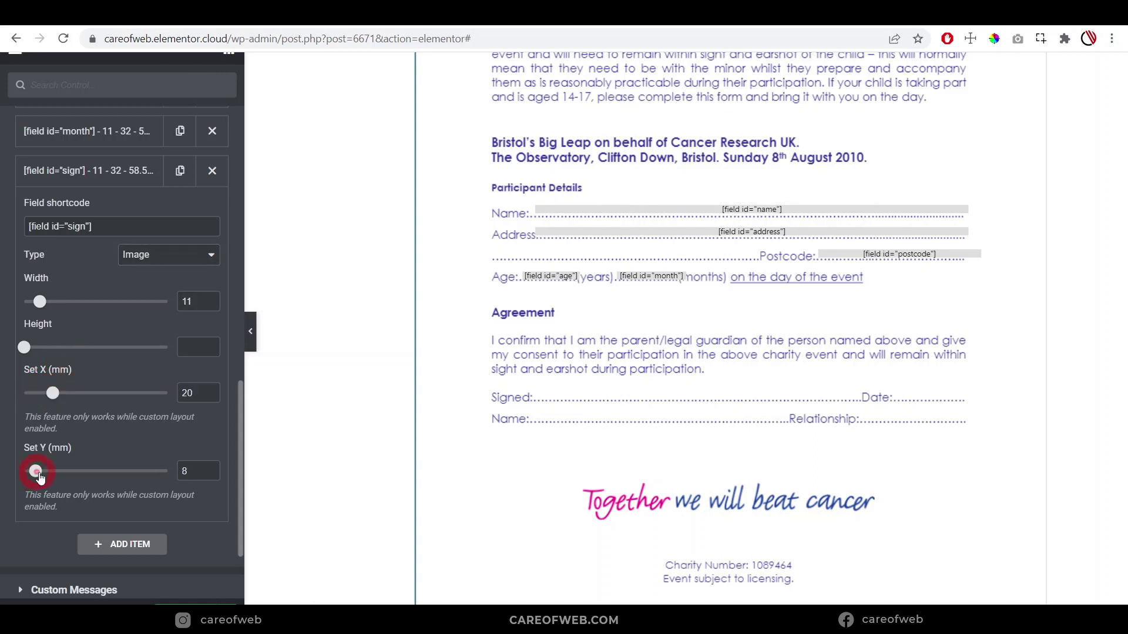
{"action": "left_click_drag", "start_coordinate": [53, 477], "coordinate": [123, 478]}
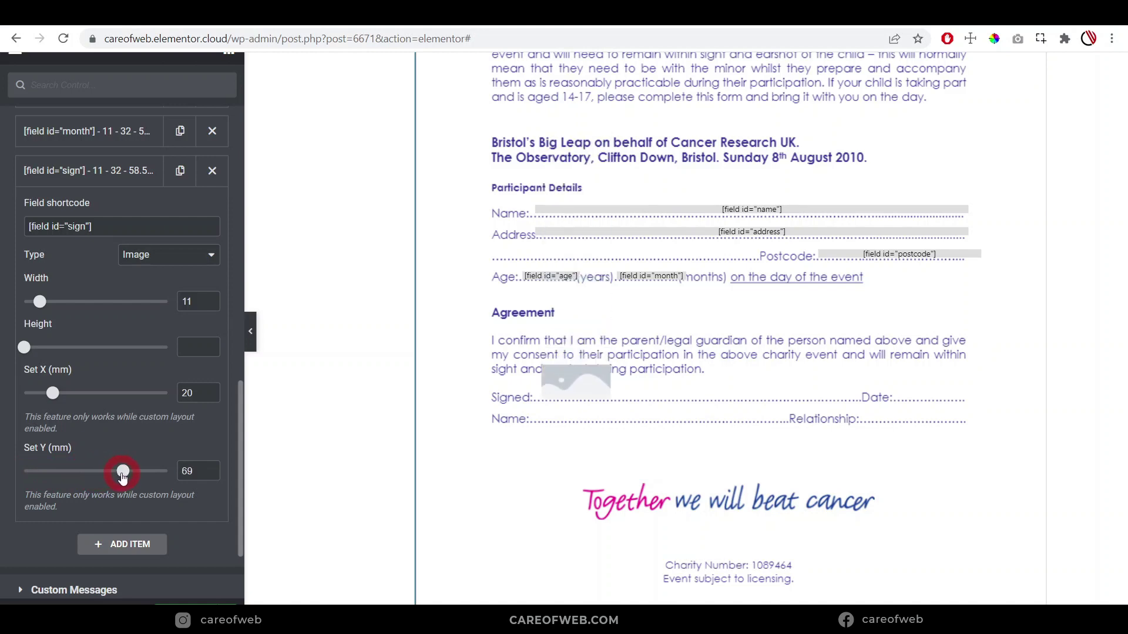
{"action": "left_click", "coordinate": [47, 403]}
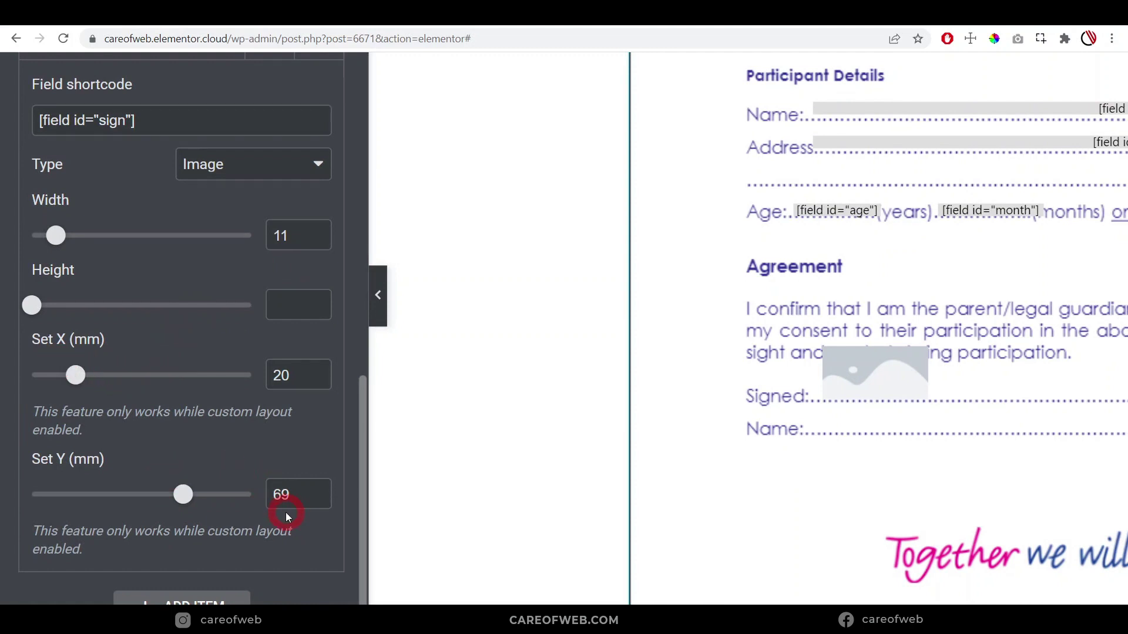
{"action": "left_click", "coordinate": [315, 496]}
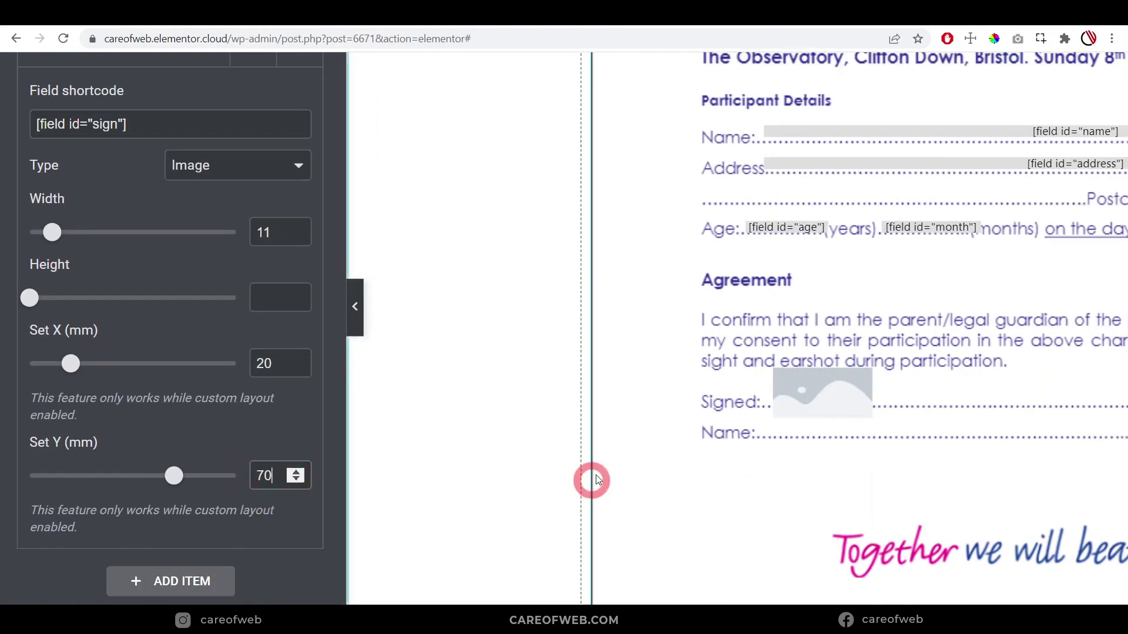
{"action": "scroll", "coordinate": [148, 210], "scroll_direction": "up", "scroll_amount": 2}
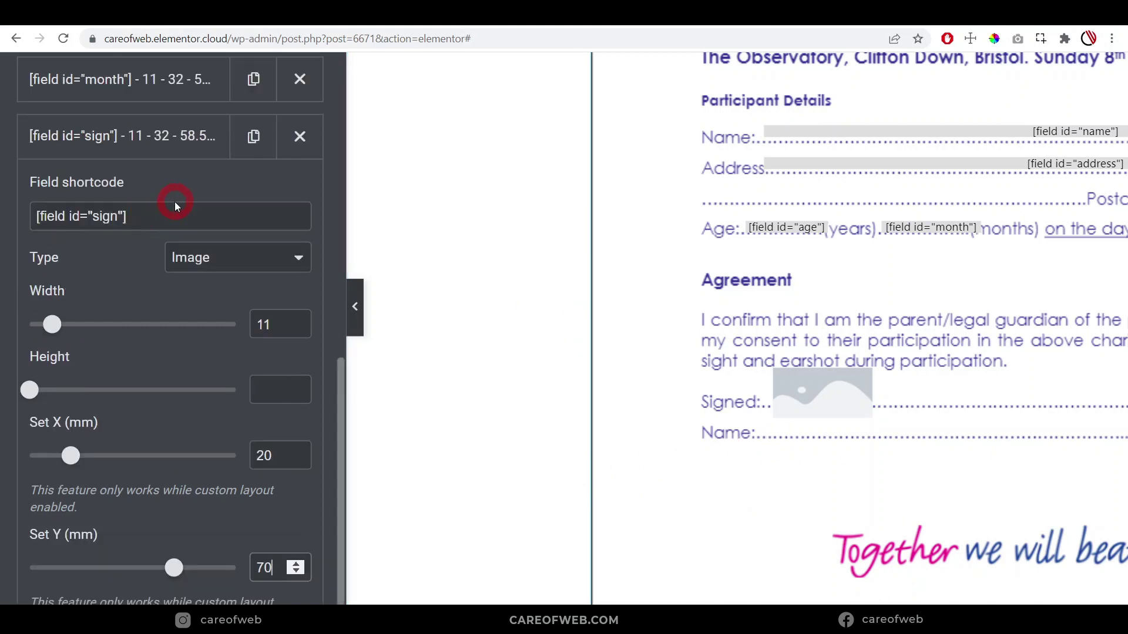
{"action": "left_click", "coordinate": [173, 592]}
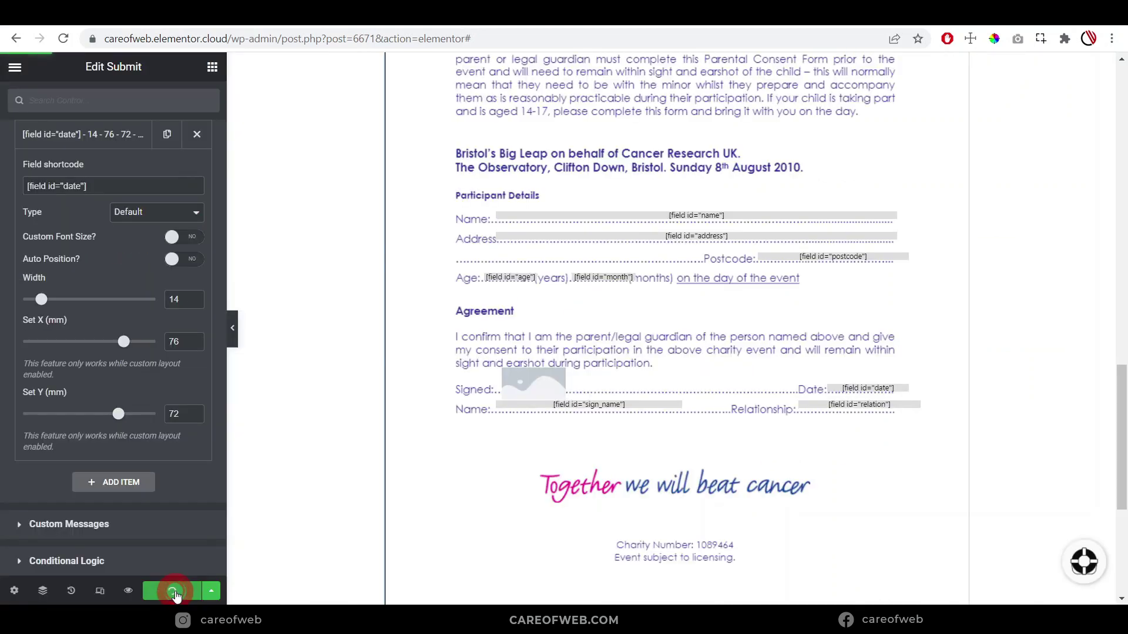
Preview the saved page, submit a filled test consent entry, and go to Gmail
{"action": "left_click", "coordinate": [129, 592]}
{"action": "left_click", "coordinate": [358, 221]}
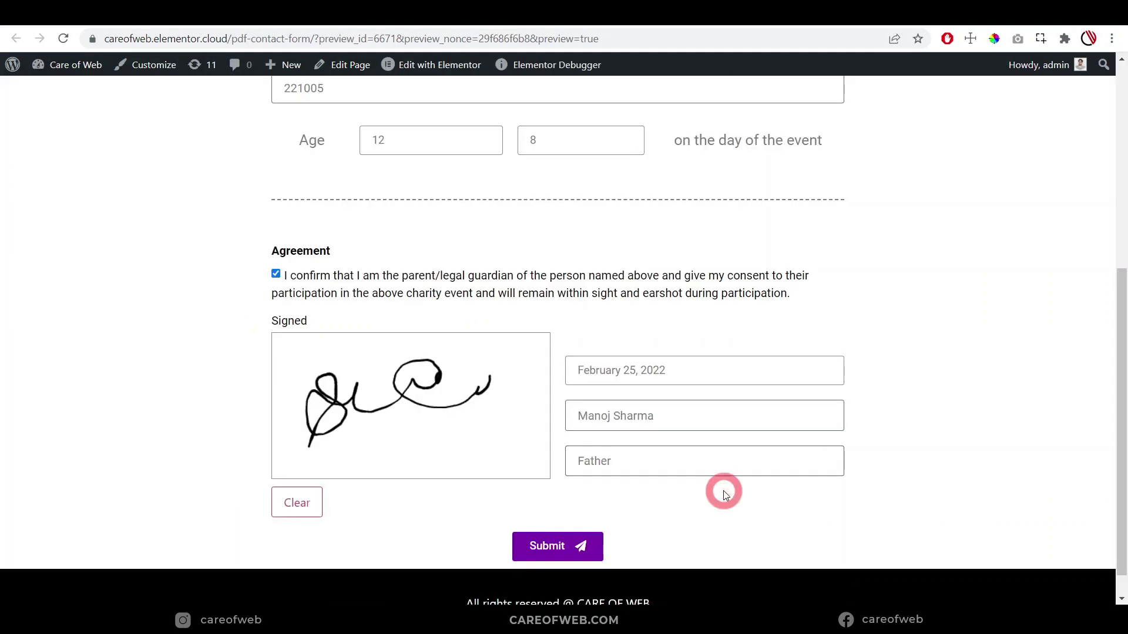
{"action": "scroll", "coordinate": [724, 494], "scroll_direction": "down", "scroll_amount": 1}
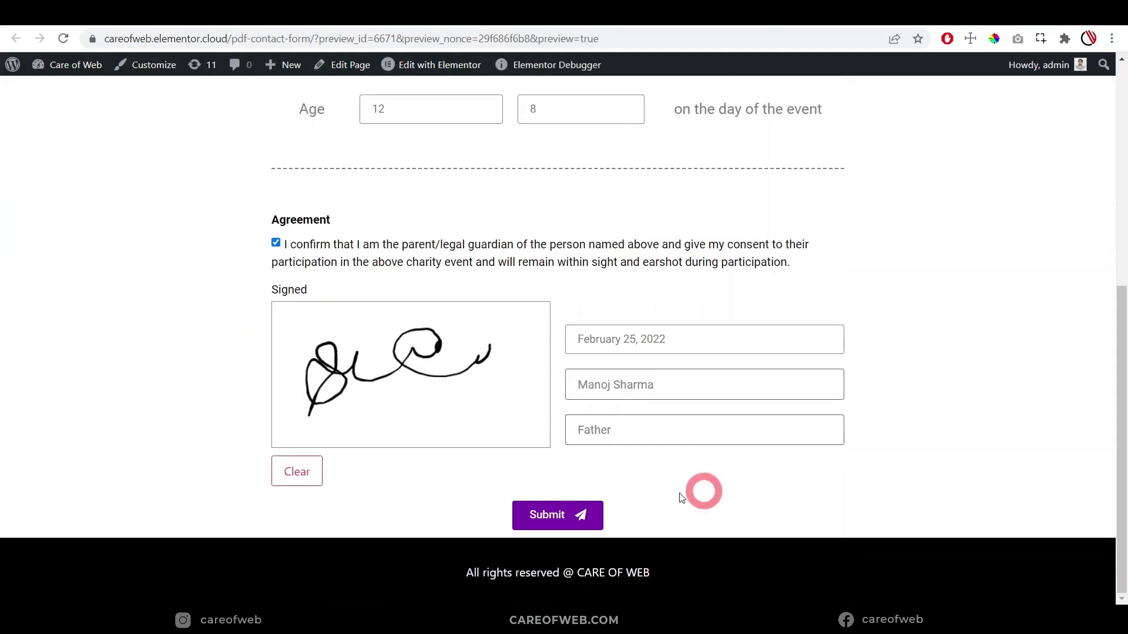
{"action": "left_click", "coordinate": [553, 516]}
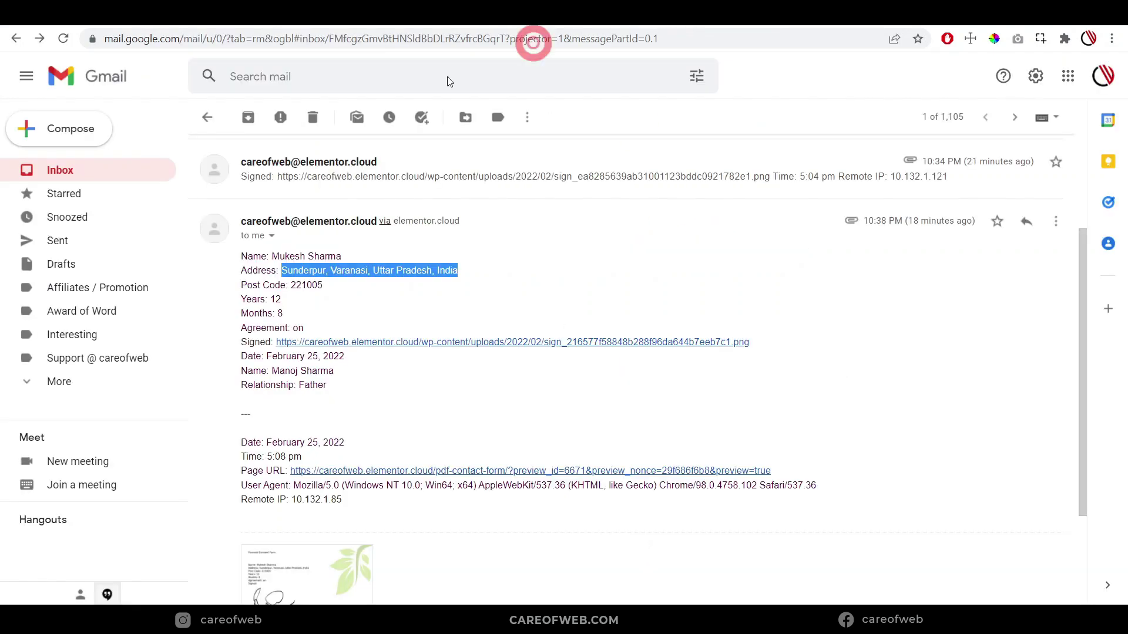
{"action": "left_click", "coordinate": [88, 167]}
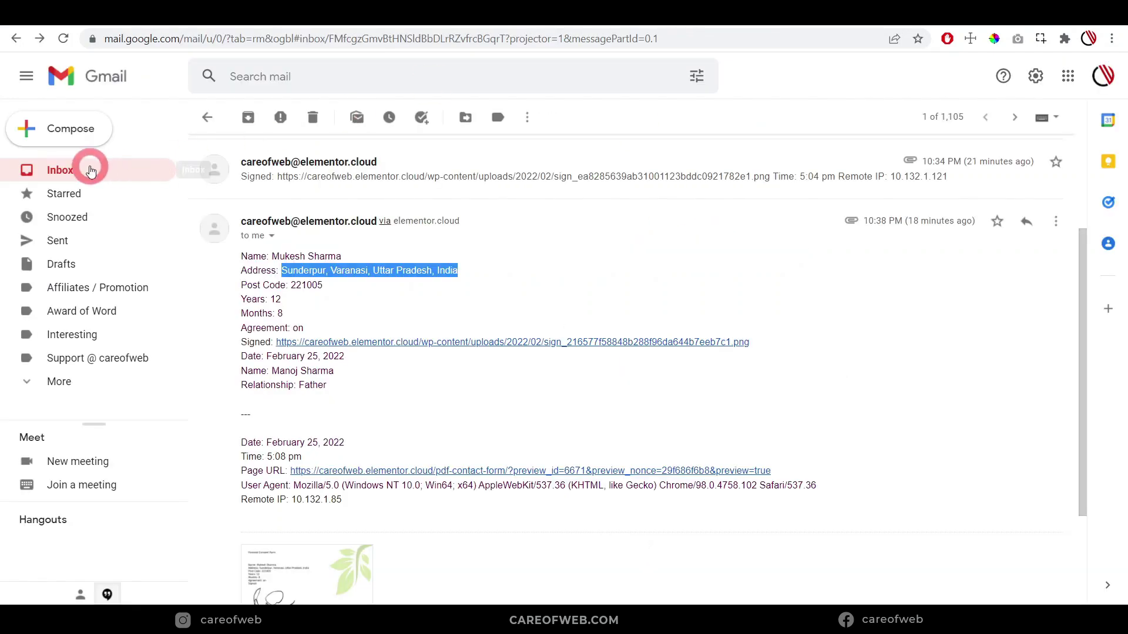
Open the newest submission email and review its attached filled consent PDF
{"action": "left_click", "coordinate": [320, 213]}
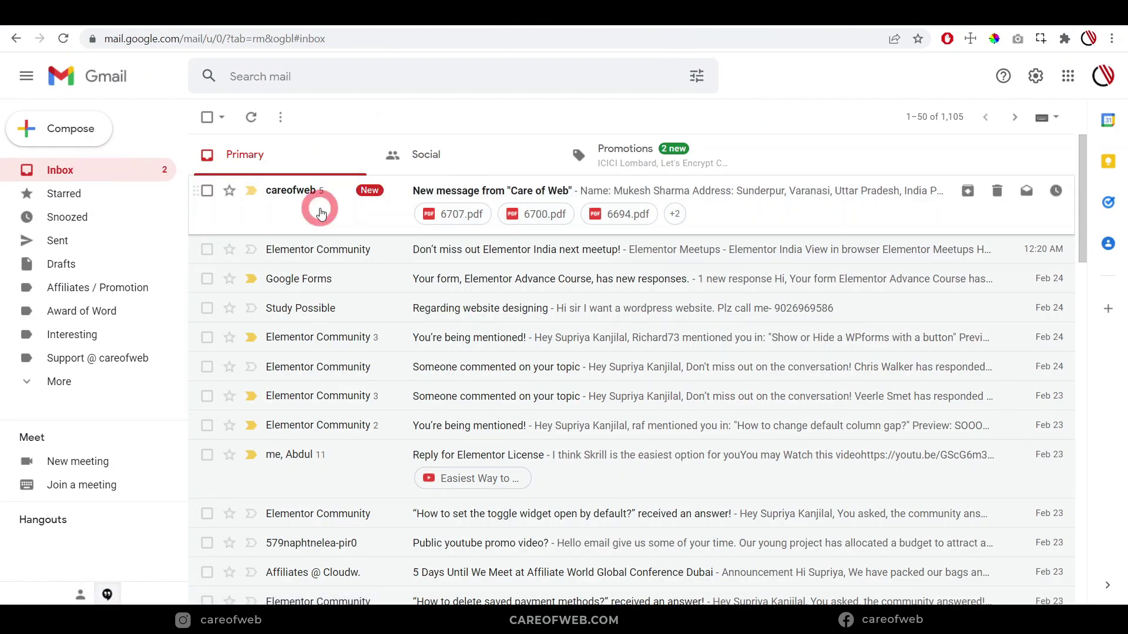
{"action": "left_click", "coordinate": [307, 431]}
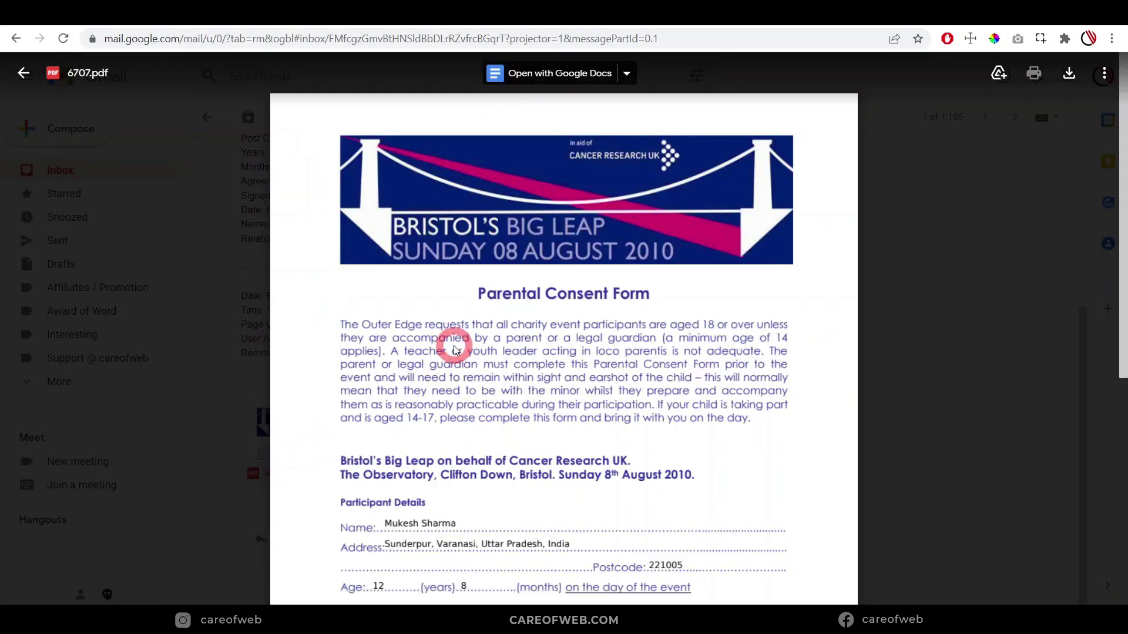
{"action": "scroll", "coordinate": [455, 347], "scroll_direction": "down", "scroll_amount": 1}
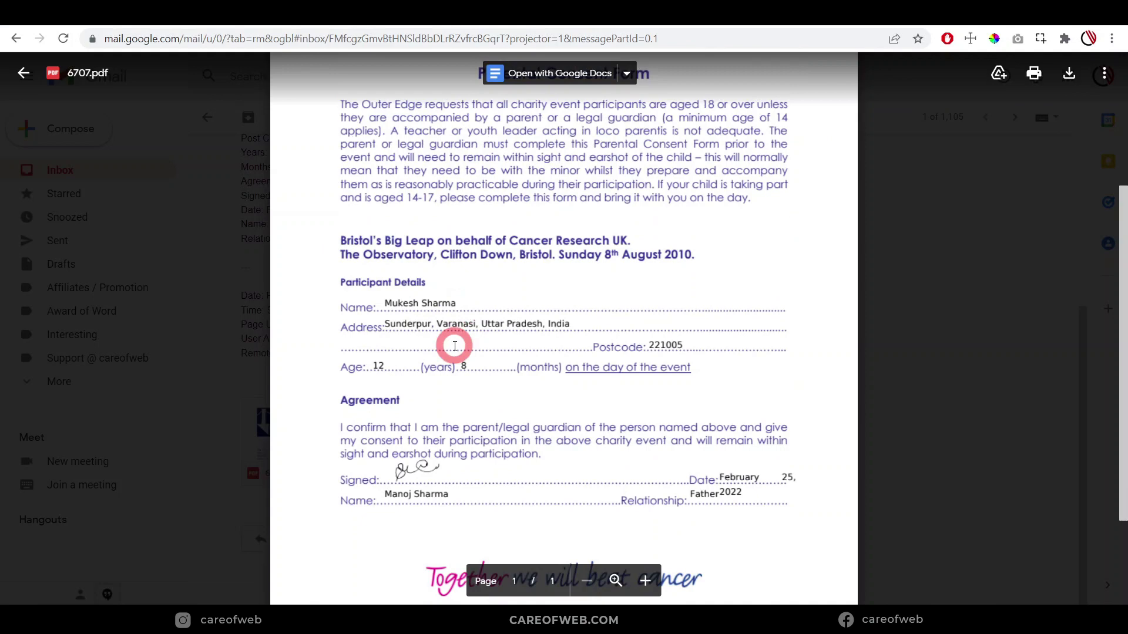
{"action": "scroll", "coordinate": [455, 347], "scroll_direction": "down", "scroll_amount": 1}
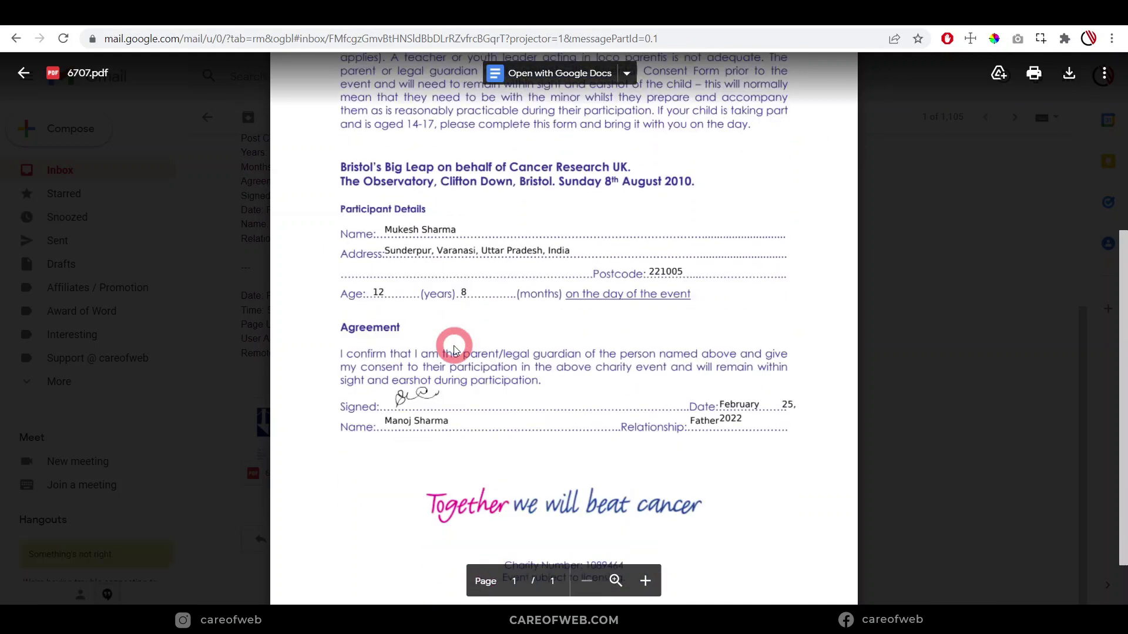
{"action": "scroll", "coordinate": [455, 350], "scroll_direction": "up", "scroll_amount": 5}
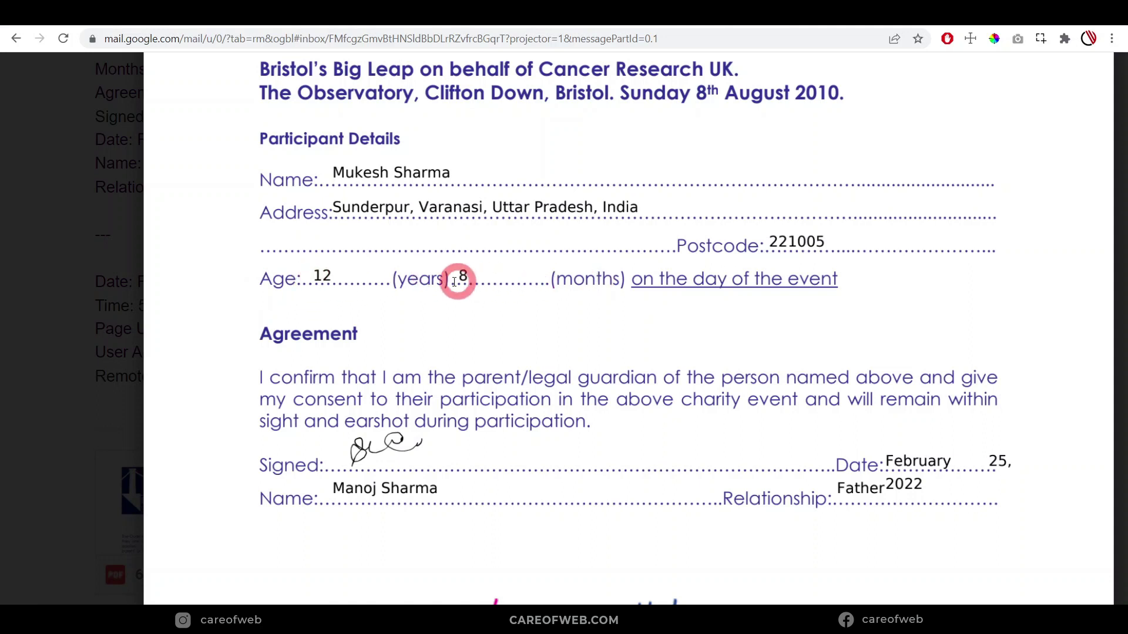
{"action": "scroll", "coordinate": [513, 279], "scroll_direction": "down", "scroll_amount": 2}
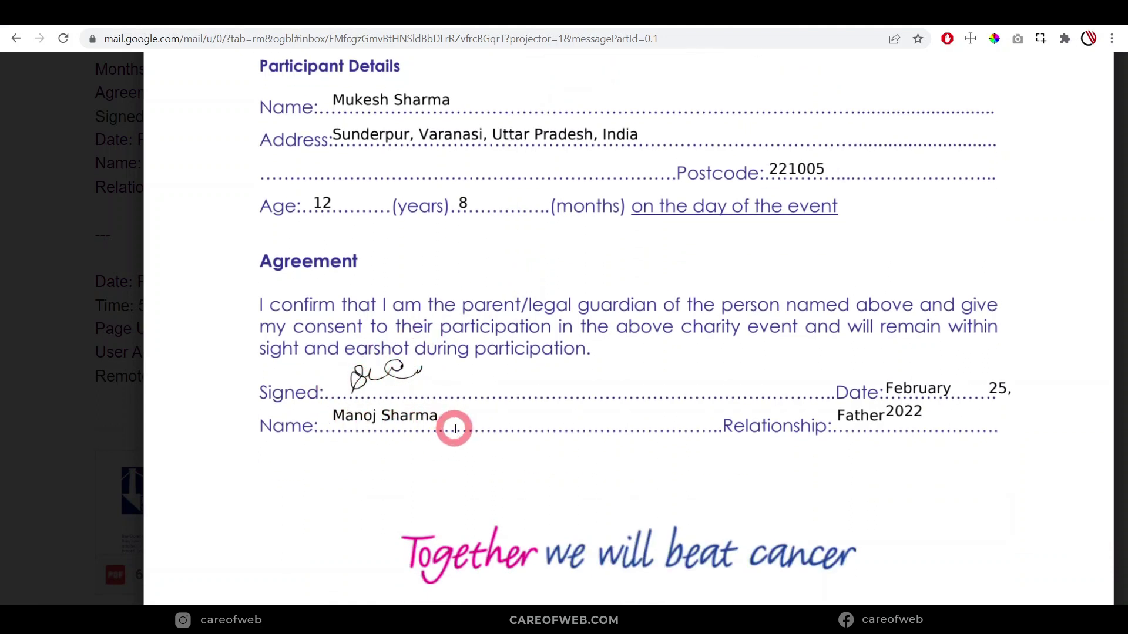
{"action": "scroll", "coordinate": [949, 423], "scroll_direction": "down", "scroll_amount": 1}
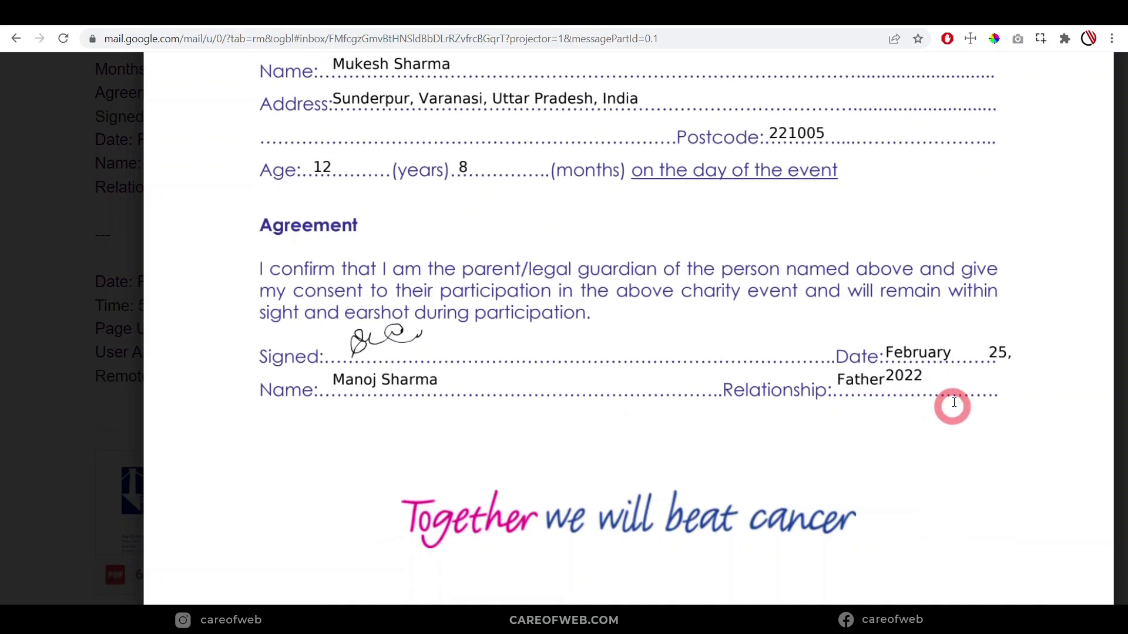
{"action": "scroll", "coordinate": [977, 362], "scroll_direction": "up", "scroll_amount": 1}
{"action": "scroll", "coordinate": [977, 366], "scroll_direction": "up", "scroll_amount": 2}
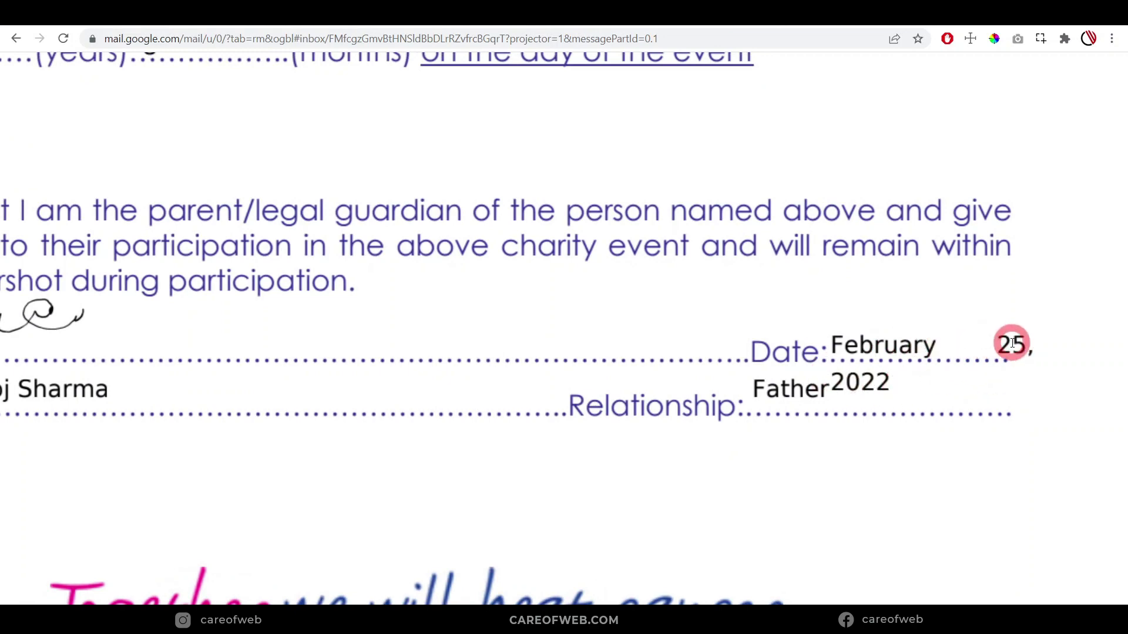
Zoom out to inspect the overflowing February 25, 2022 date, then open the Media Library at normal zoom
{"action": "key", "text": "ctrl+minus"}
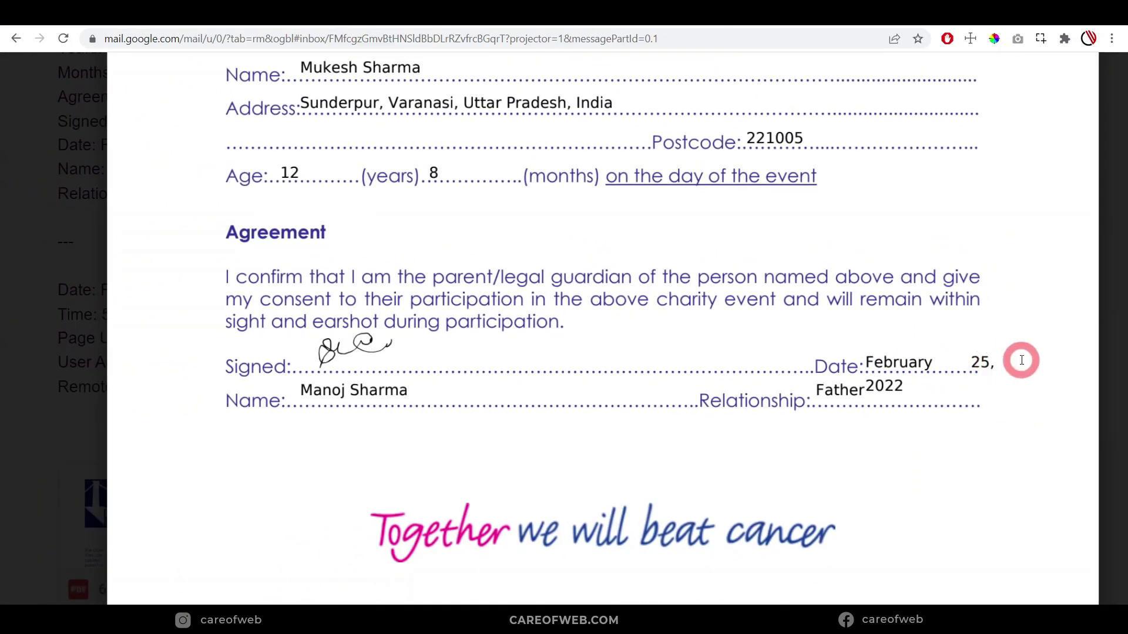
{"action": "key", "text": "ctrl+minus"}
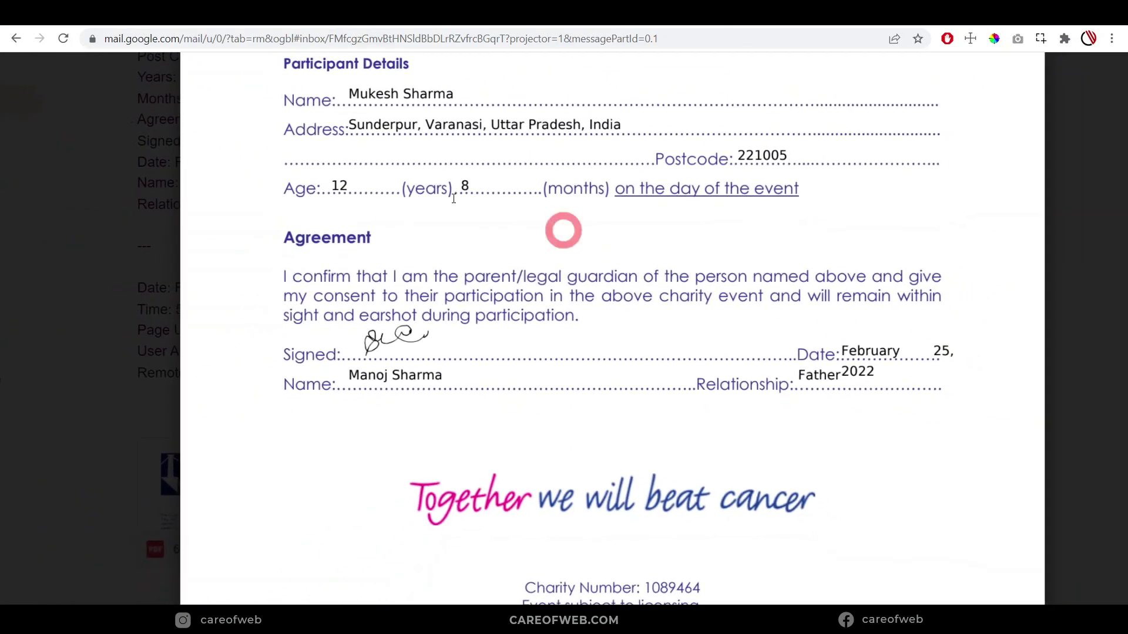
{"action": "left_click", "coordinate": [236, 23]}
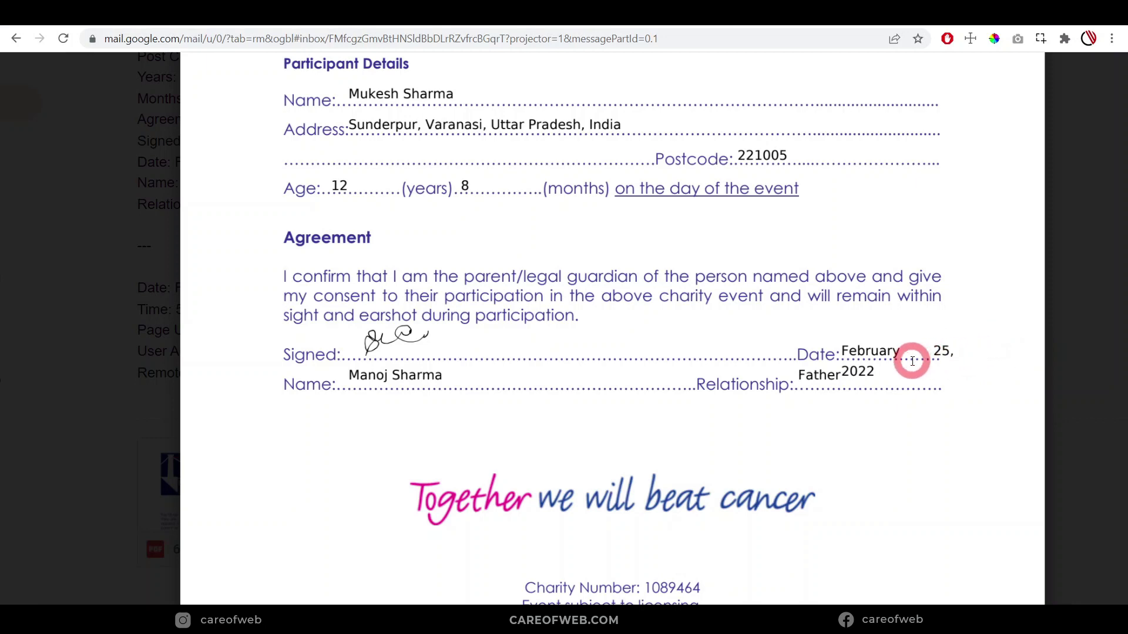
{"action": "key", "text": "ctrl+0"}
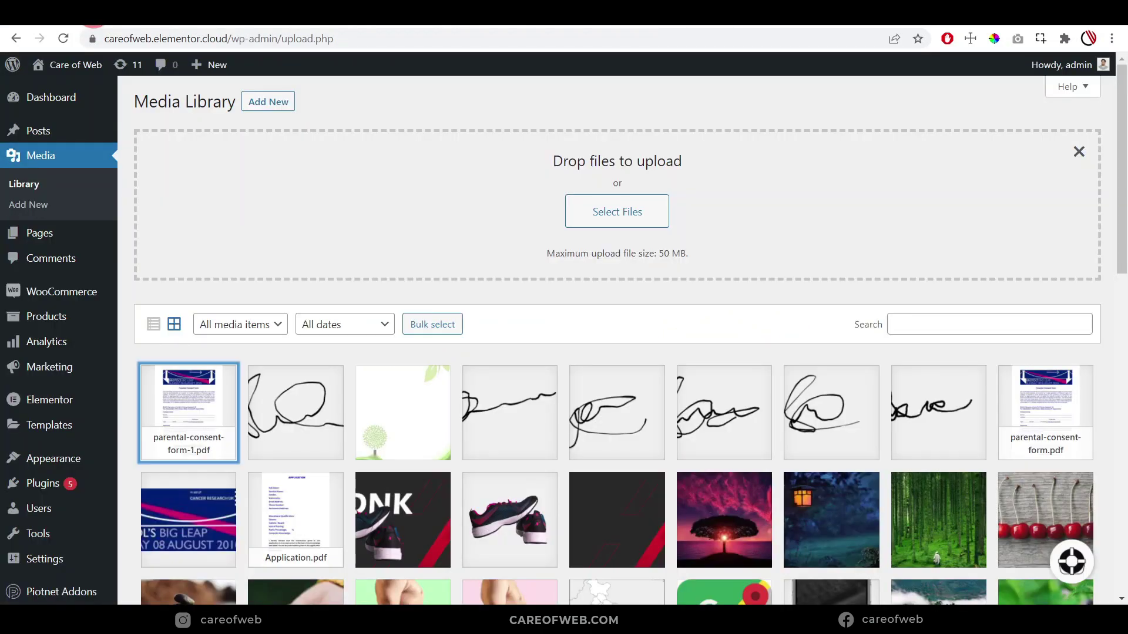
{"action": "scroll", "coordinate": [74, 288], "scroll_direction": "down", "scroll_amount": 2}
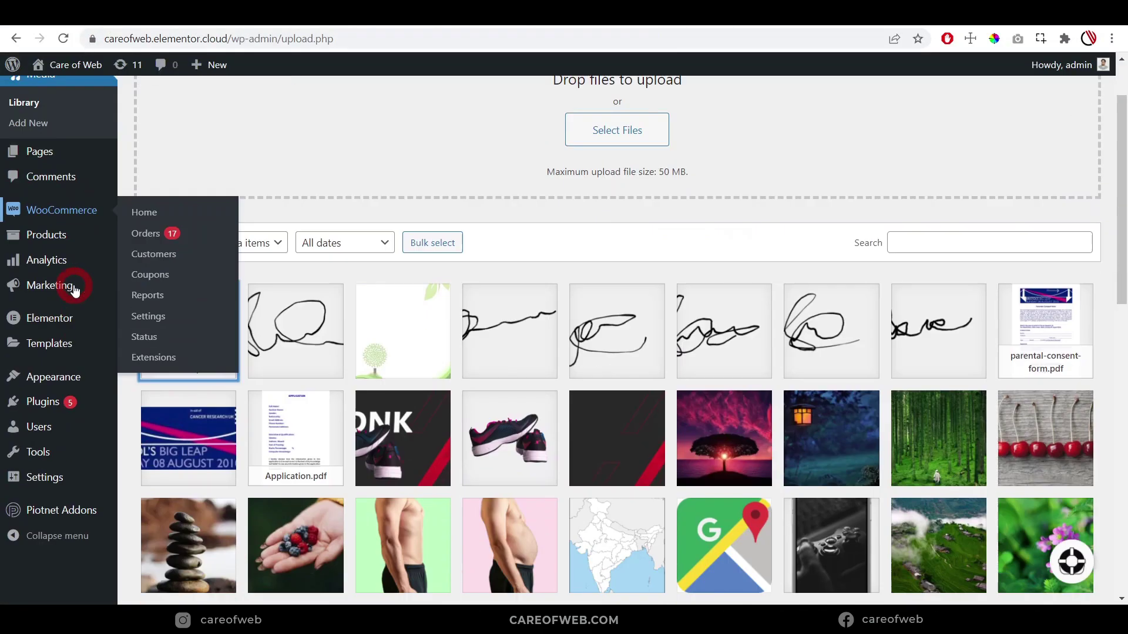
In Settings > General, select the m/d/Y Date Format code and return to the editor
{"action": "scroll", "coordinate": [74, 288], "scroll_direction": "down", "scroll_amount": 3}
{"action": "left_click", "coordinate": [50, 267]}
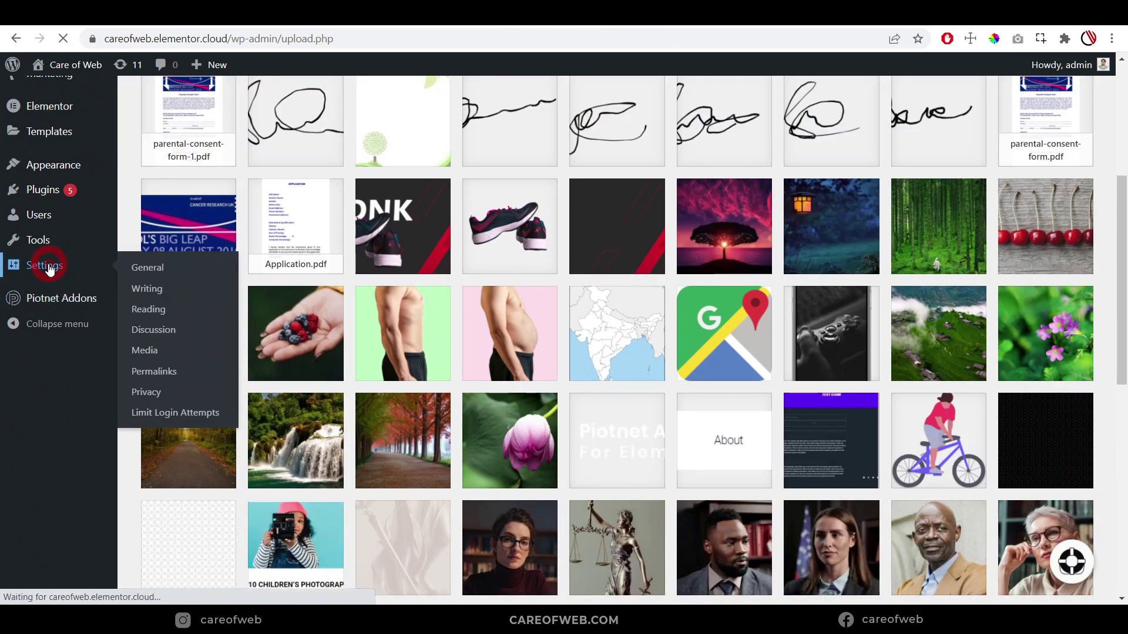
{"action": "scroll", "coordinate": [329, 333], "scroll_direction": "down", "scroll_amount": 7}
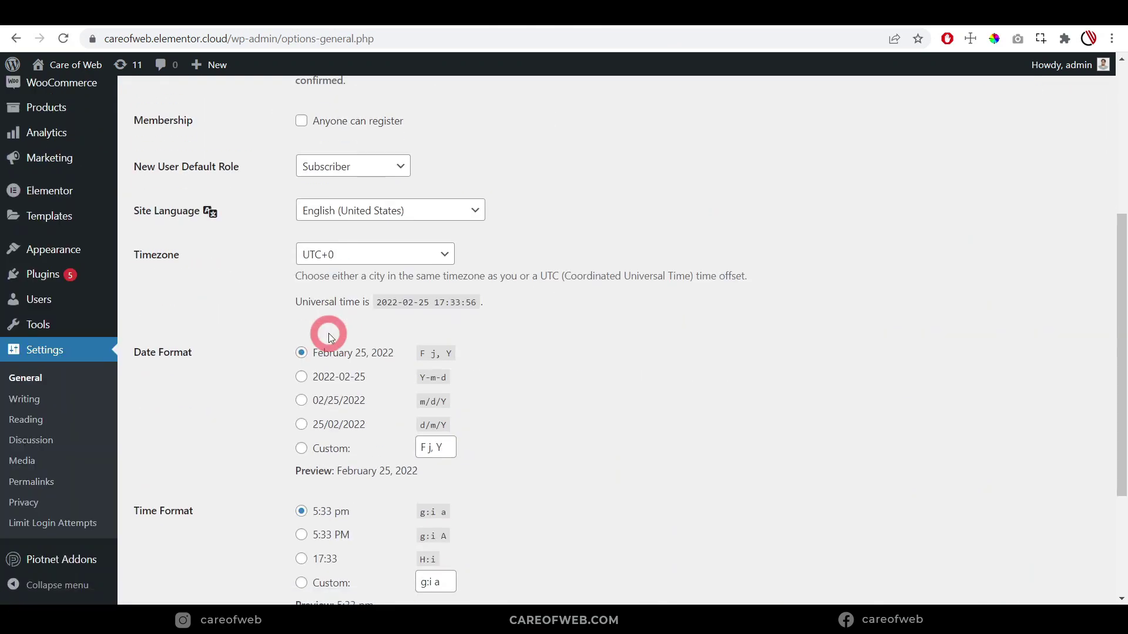
{"action": "scroll", "coordinate": [329, 333], "scroll_direction": "down", "scroll_amount": 1}
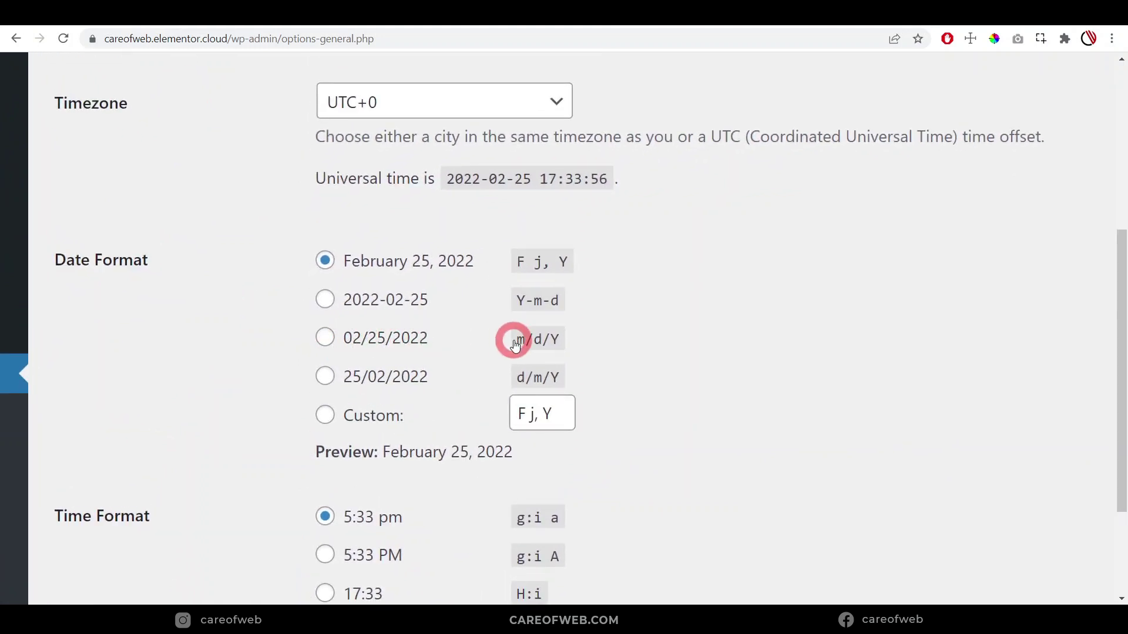
{"action": "triple_click", "coordinate": [564, 345]}
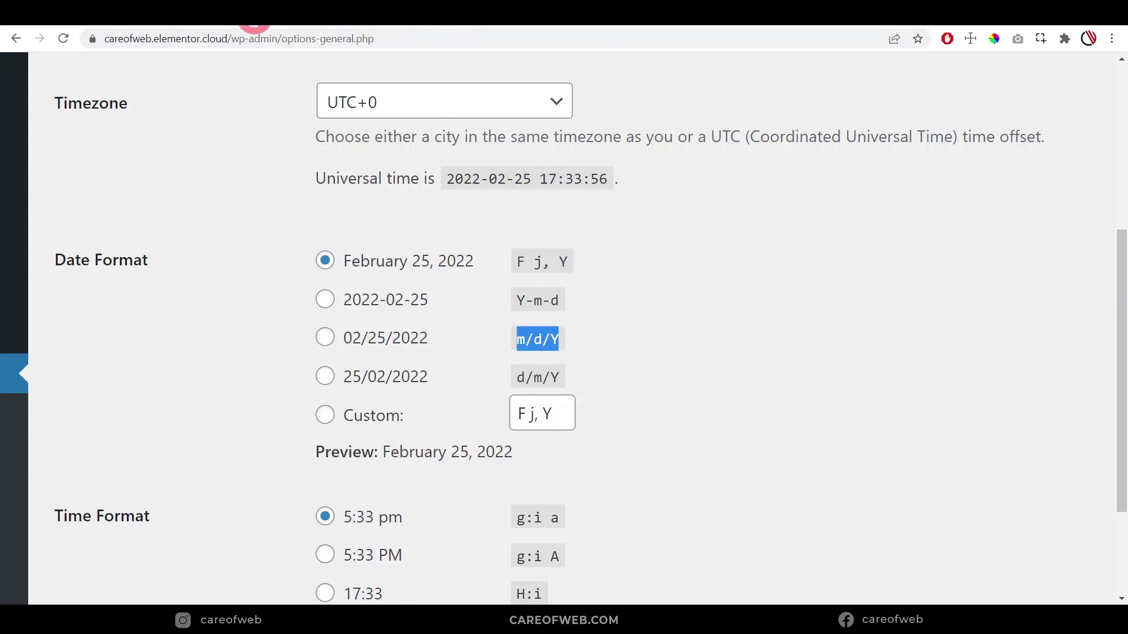
{"action": "left_click", "coordinate": [254, 26]}
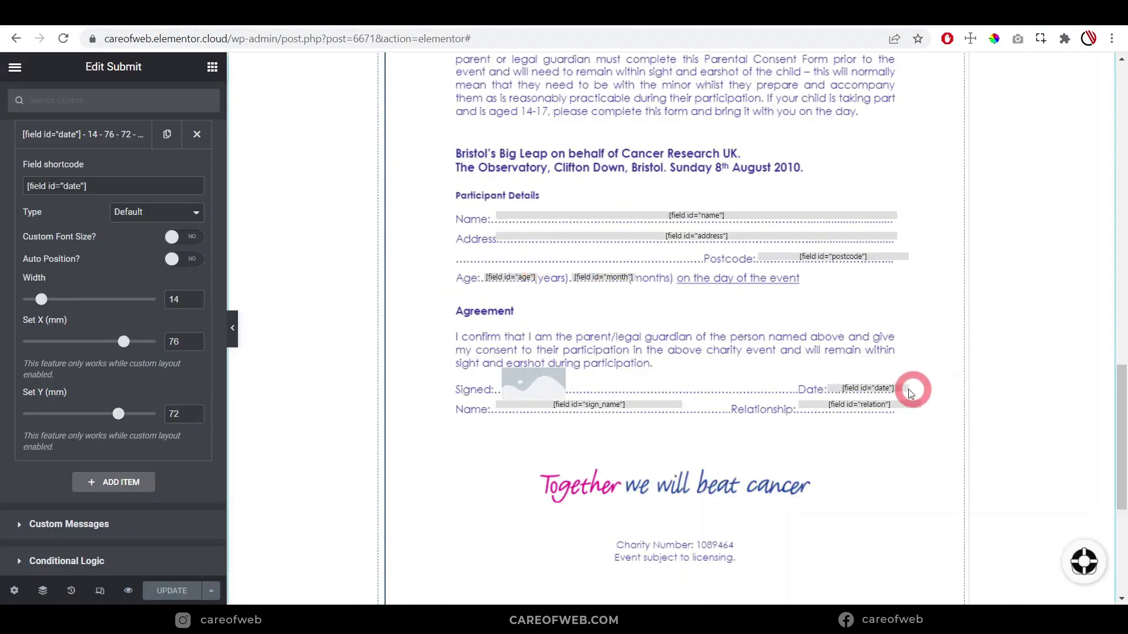
Change the Date field's format from 'F j, Y' to 'm/d/Y', update, and preview the page
{"action": "scroll", "coordinate": [771, 305], "scroll_direction": "up", "scroll_amount": 10}
{"action": "scroll", "coordinate": [772, 305], "scroll_direction": "up", "scroll_amount": 4}
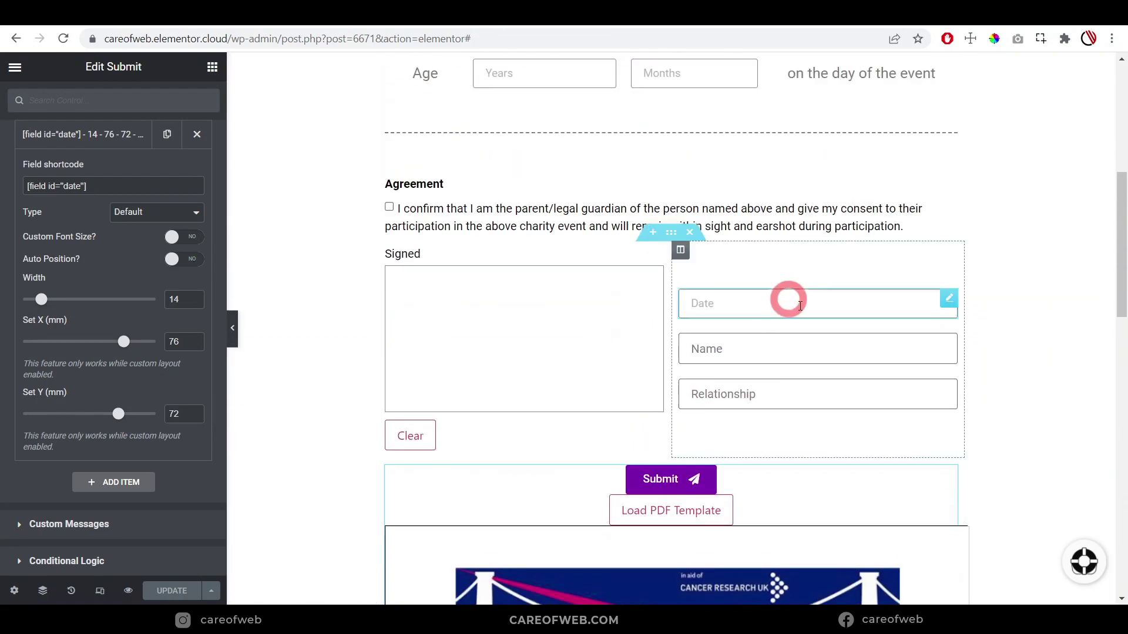
{"action": "left_click", "coordinate": [947, 301]}
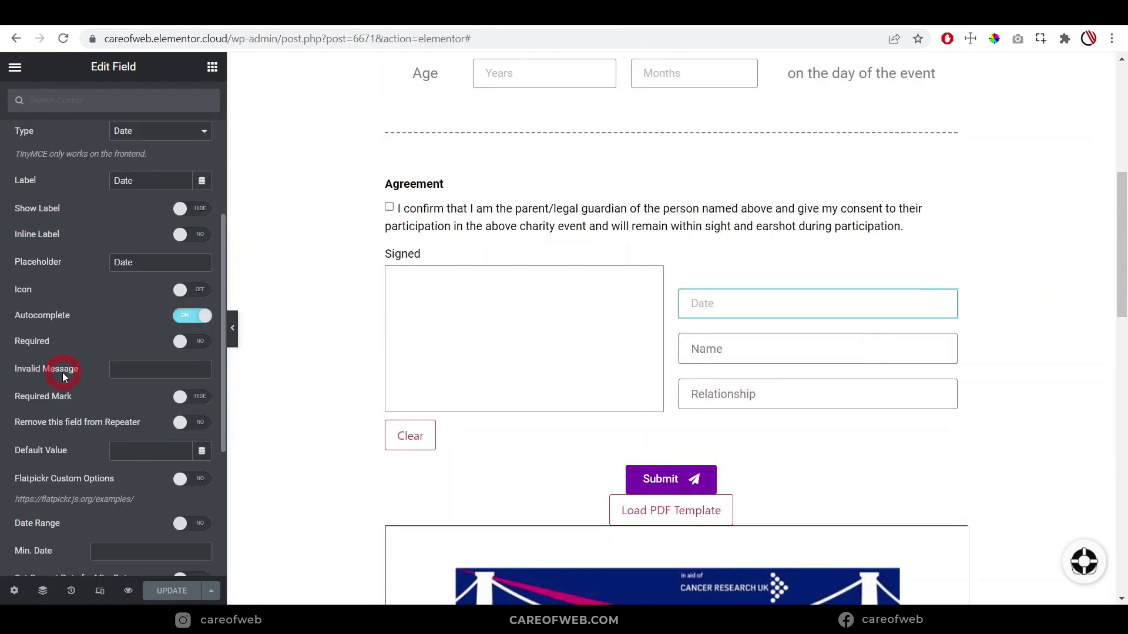
{"action": "scroll", "coordinate": [62, 372], "scroll_direction": "down", "scroll_amount": 3}
{"action": "scroll", "coordinate": [62, 393], "scroll_direction": "down", "scroll_amount": 1}
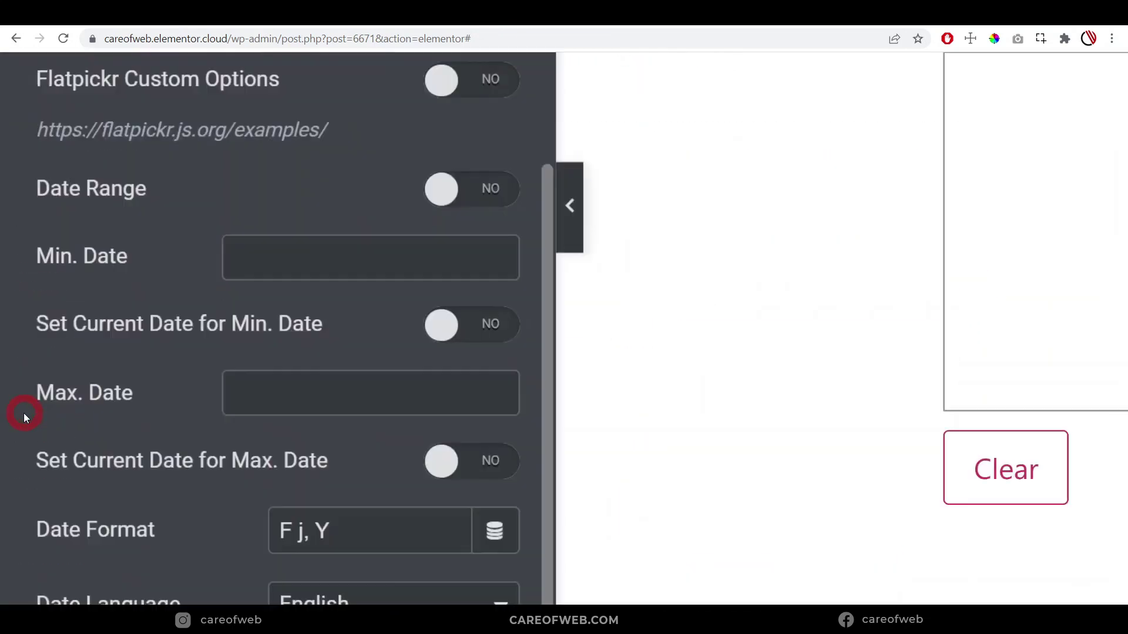
{"action": "left_click", "coordinate": [90, 411]}
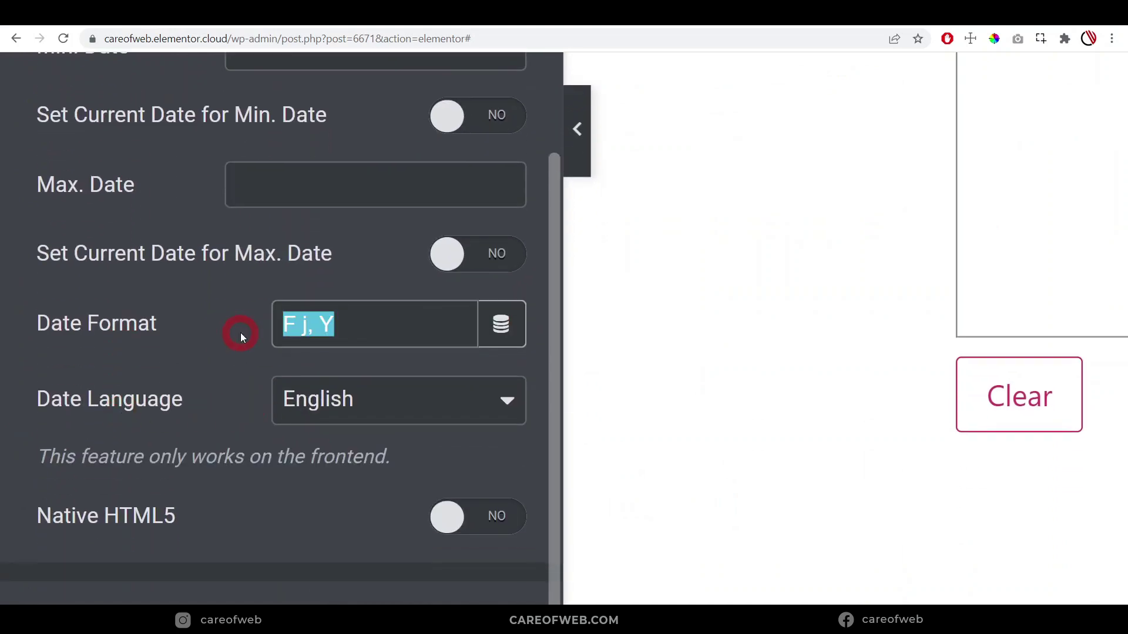
{"action": "type", "text": "m/d/Y"}
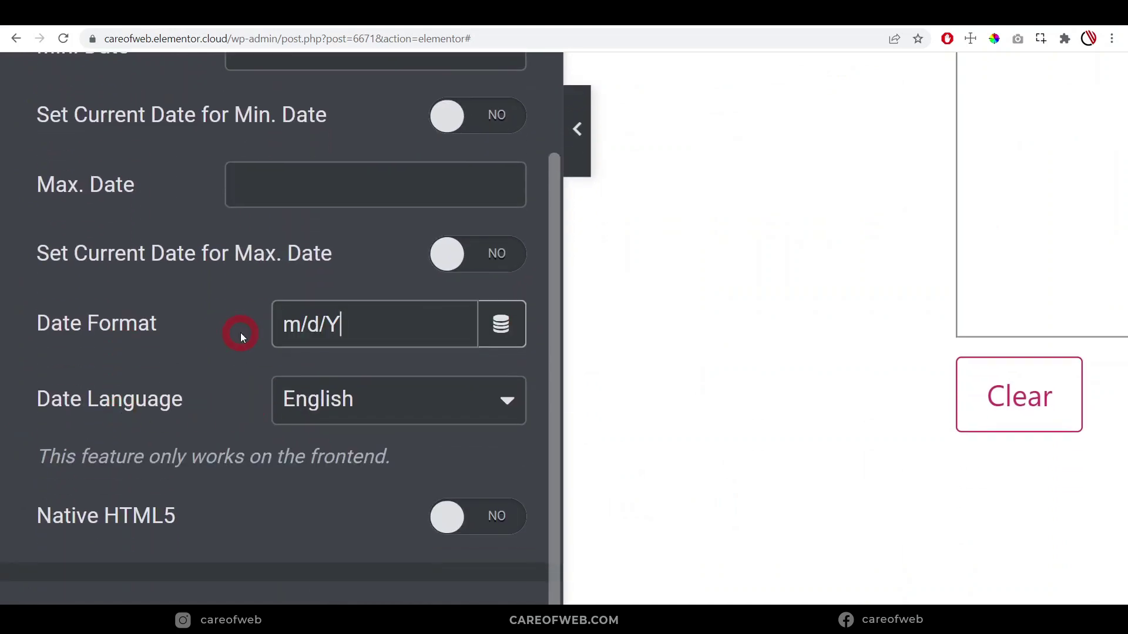
{"action": "left_click", "coordinate": [270, 603]}
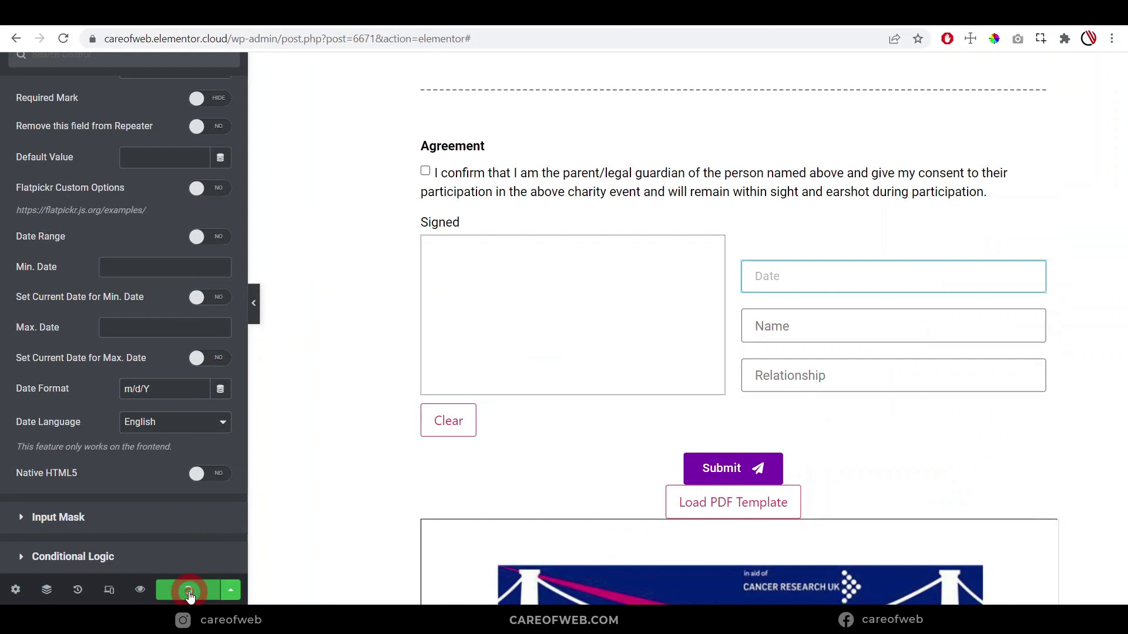
{"action": "left_click", "coordinate": [140, 591]}
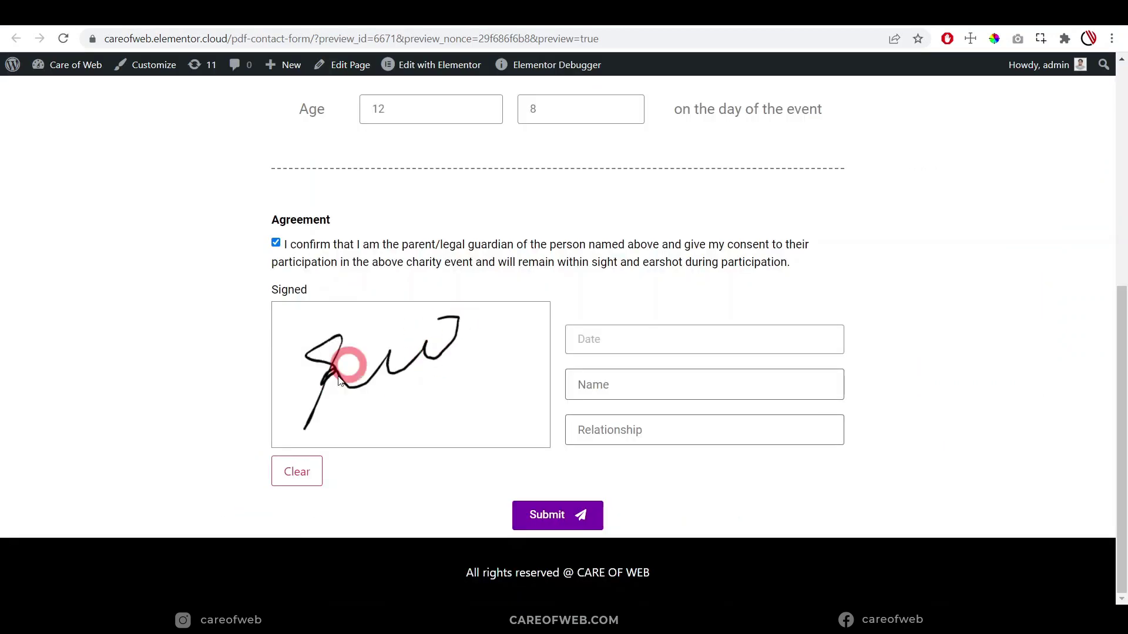
Draw a signature, clear and redraw it, then submit the consent form
{"action": "left_click_drag", "start_coordinate": [347, 363], "coordinate": [498, 353]}
{"action": "left_click_drag", "start_coordinate": [330, 420], "coordinate": [330, 422]}
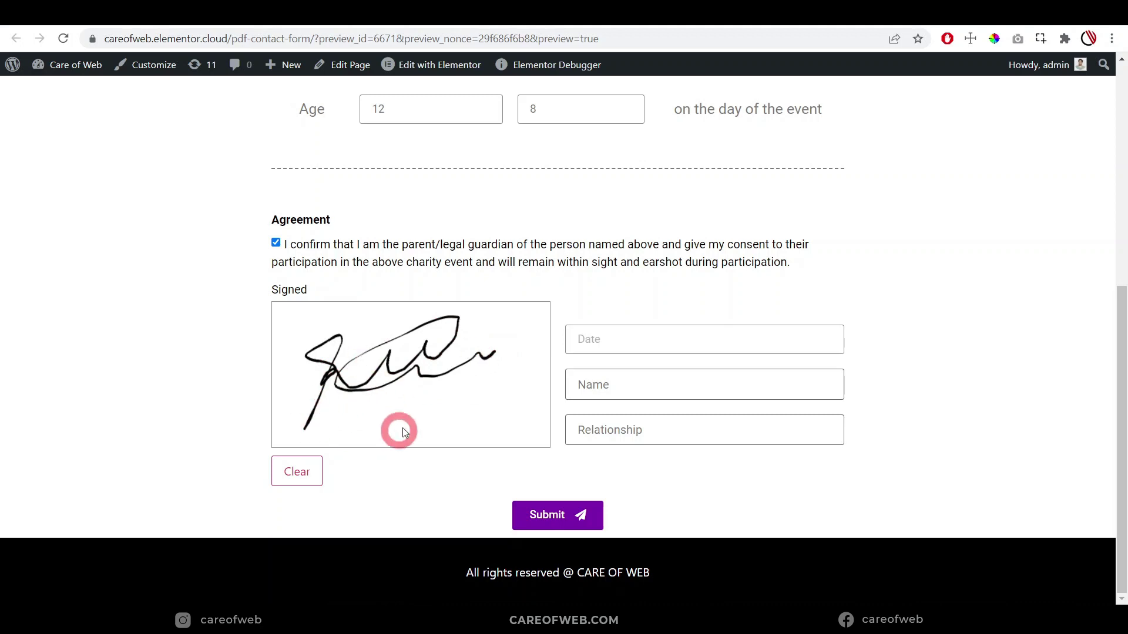
{"action": "left_click", "coordinate": [296, 476]}
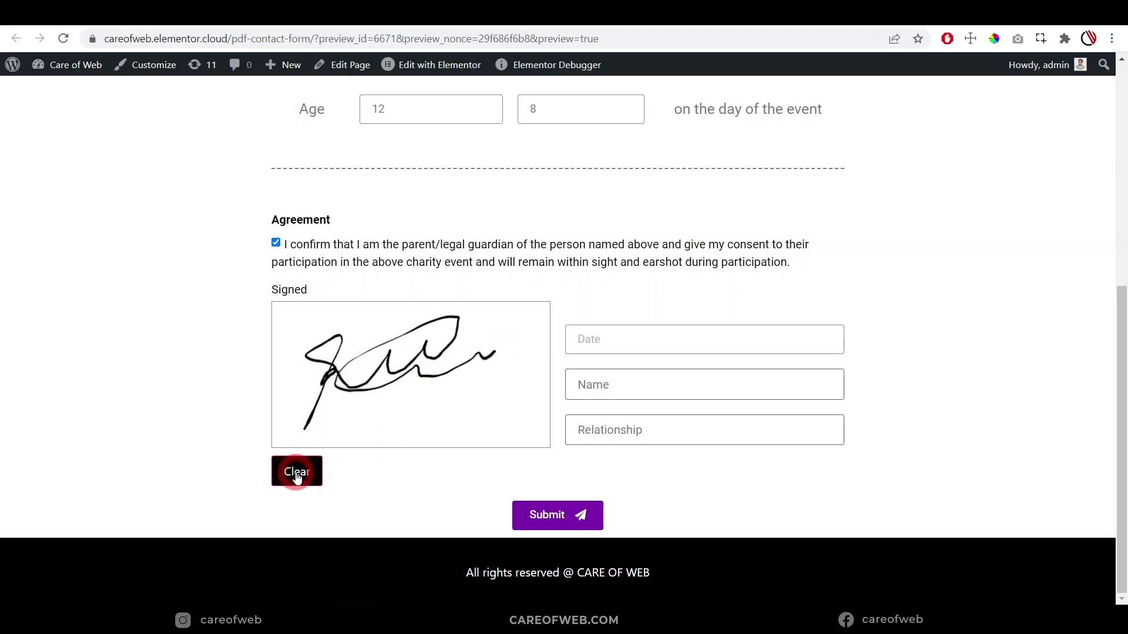
{"action": "mouse_move", "coordinate": [329, 406]}
{"action": "left_mouse_down"}
{"action": "mouse_move", "coordinate": [347, 345]}
{"action": "mouse_move", "coordinate": [327, 397]}
{"action": "mouse_move", "coordinate": [383, 382]}
{"action": "left_mouse_up"}
{"action": "left_click_drag", "start_coordinate": [461, 353], "coordinate": [479, 354]}
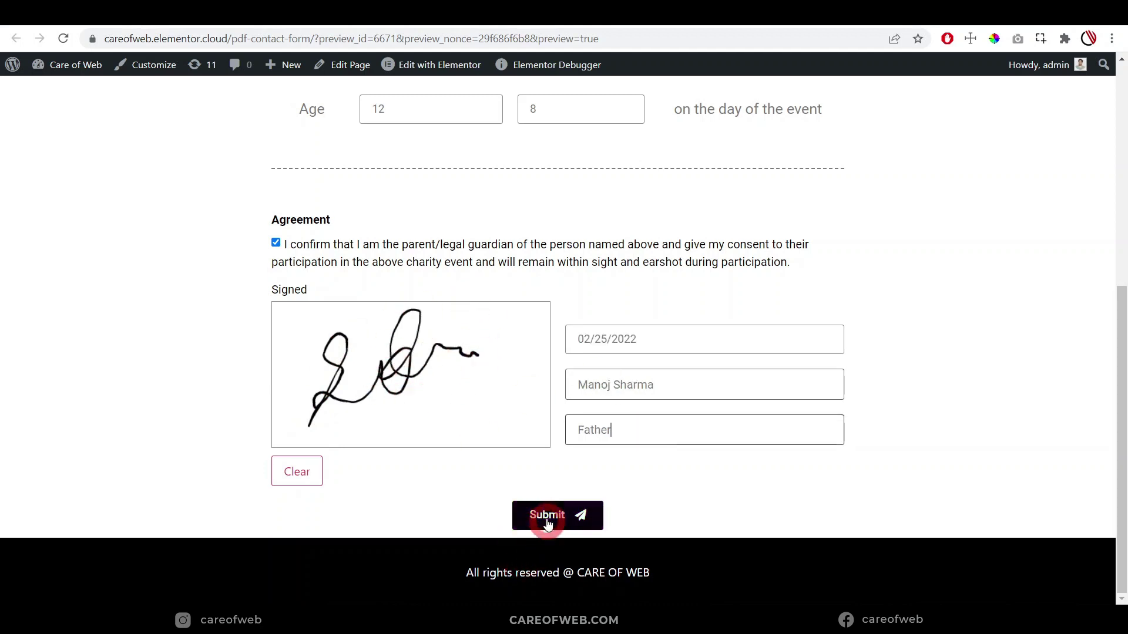
{"action": "left_click", "coordinate": [546, 517]}
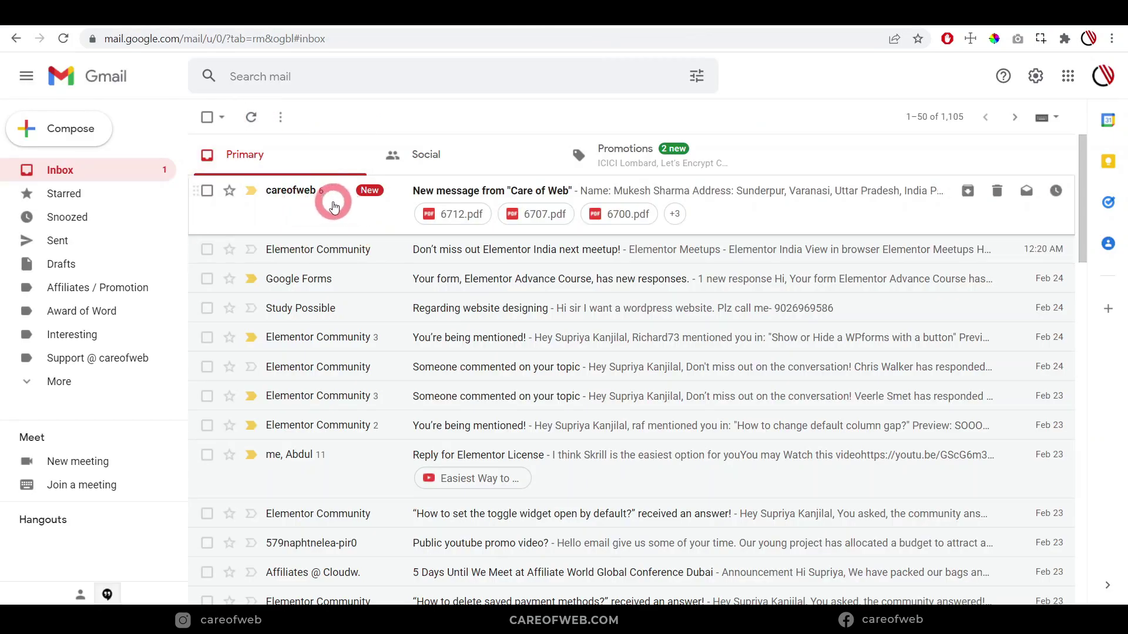
Open the new Care of Web email and preview 6712.pdf, showing 02/25/2022 on one line
{"action": "left_click", "coordinate": [348, 203]}
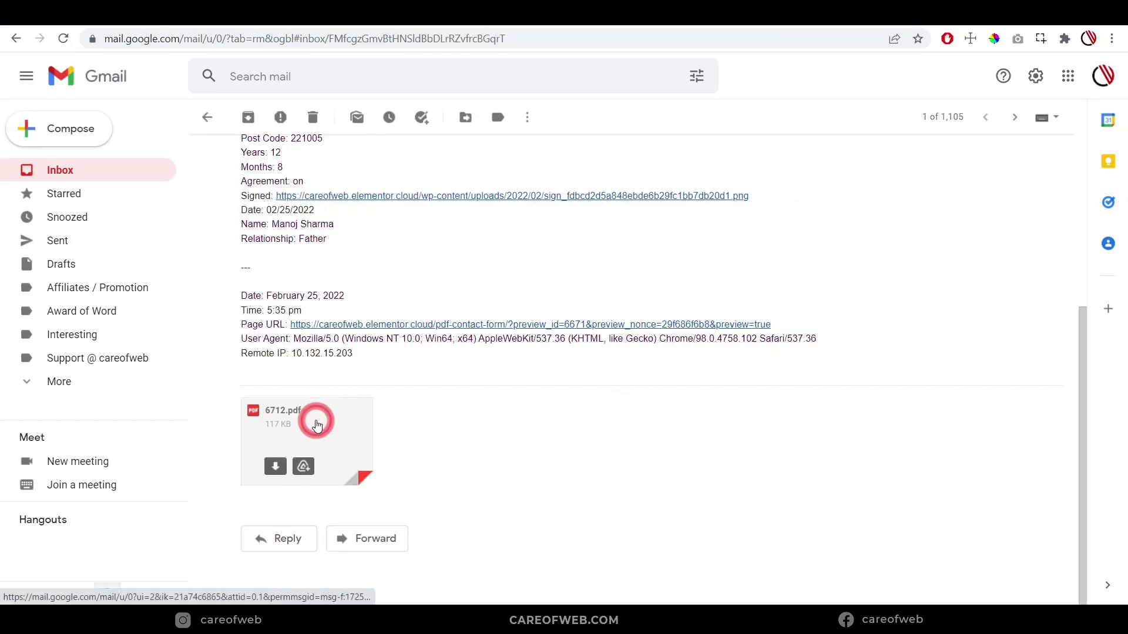
{"action": "left_click", "coordinate": [316, 417]}
{"action": "scroll", "coordinate": [513, 312], "scroll_direction": "down", "scroll_amount": 4}
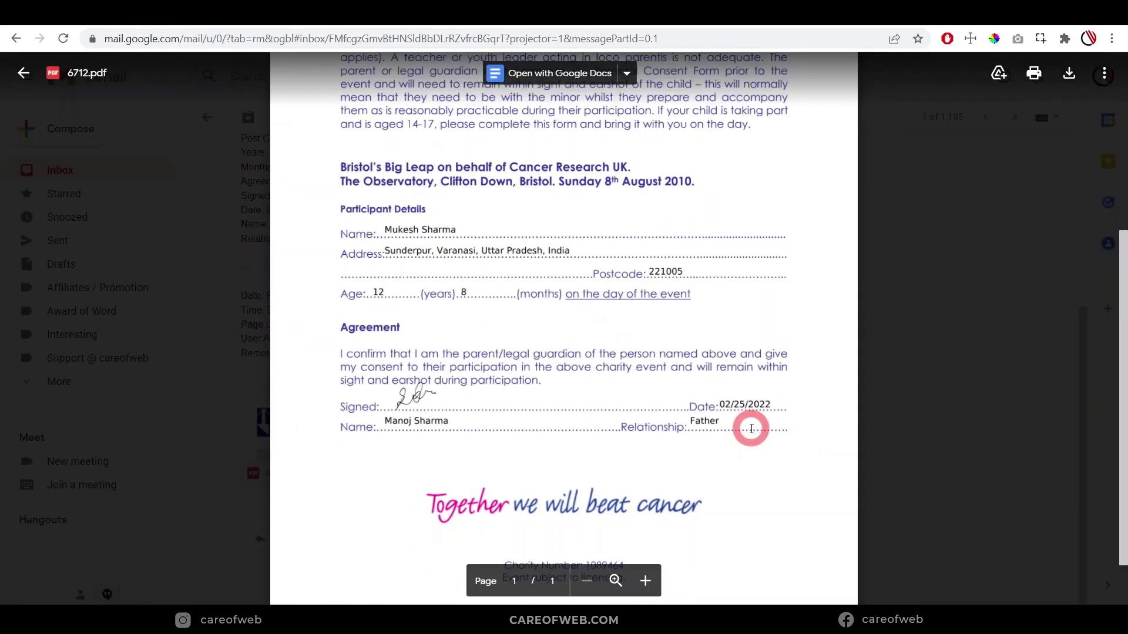